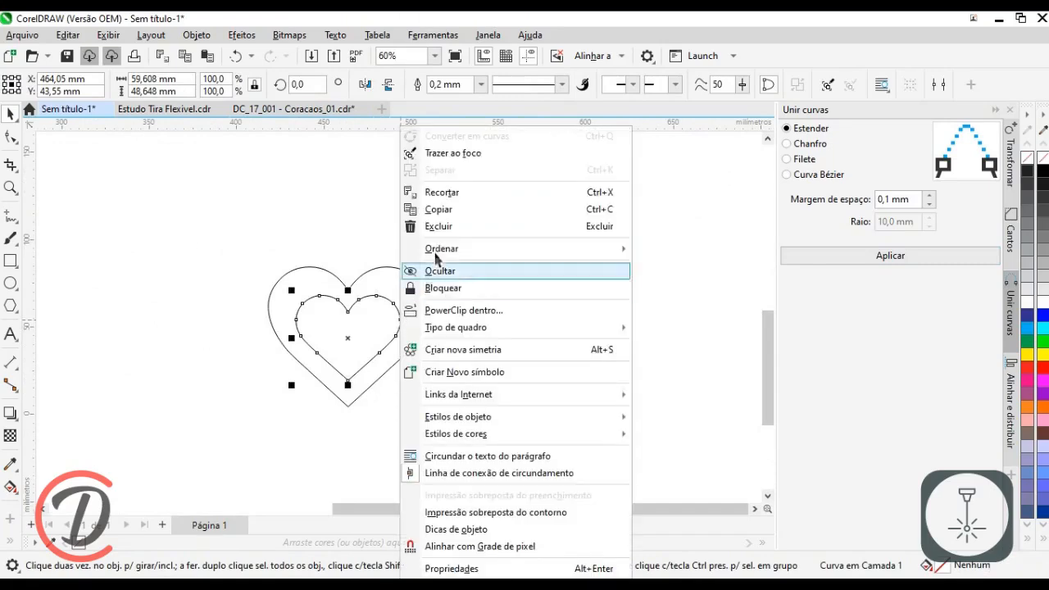
Step: Delete the inner heart and scale the remaining heart proportionally to a width of 215 mm
{"action": "left_click", "coordinate": [459, 228]}
{"action": "left_click", "coordinate": [164, 79]}
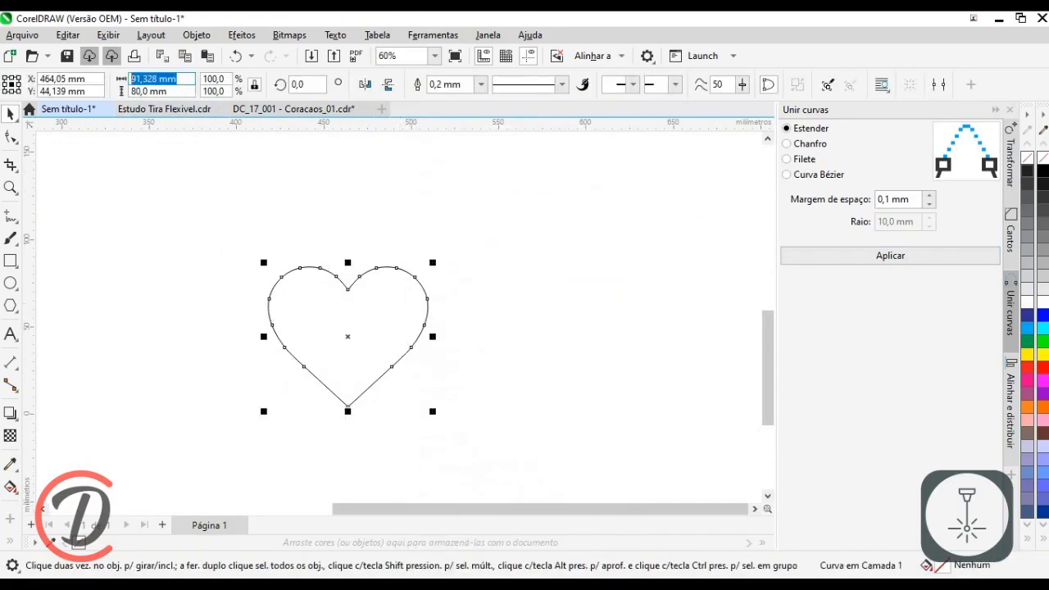
{"action": "type", "text": "215"}
{"action": "key", "text": "Return"}
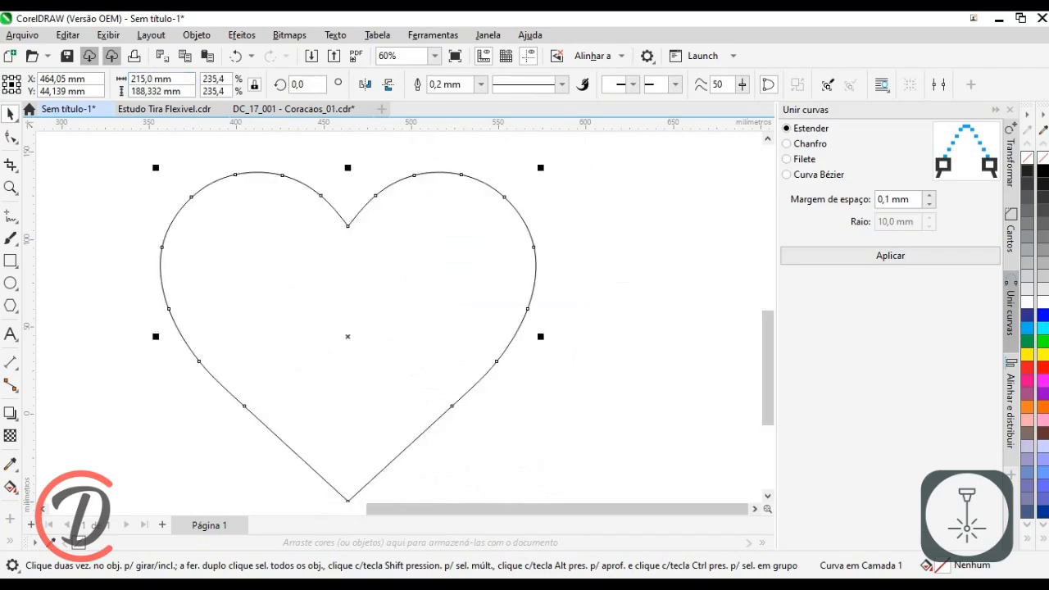
{"action": "scroll", "coordinate": [247, 371], "scroll_direction": "down", "scroll_amount": 2}
{"action": "left_click_drag", "start_coordinate": [354, 349], "coordinate": [410, 297]}
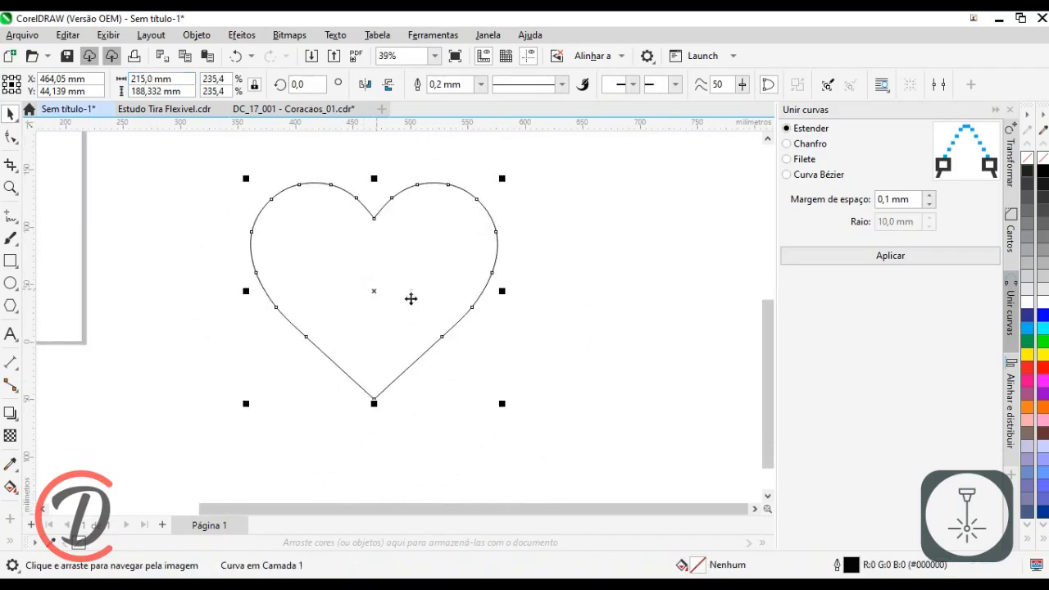
{"action": "left_click", "coordinate": [564, 307]}
{"action": "left_click", "coordinate": [308, 294]}
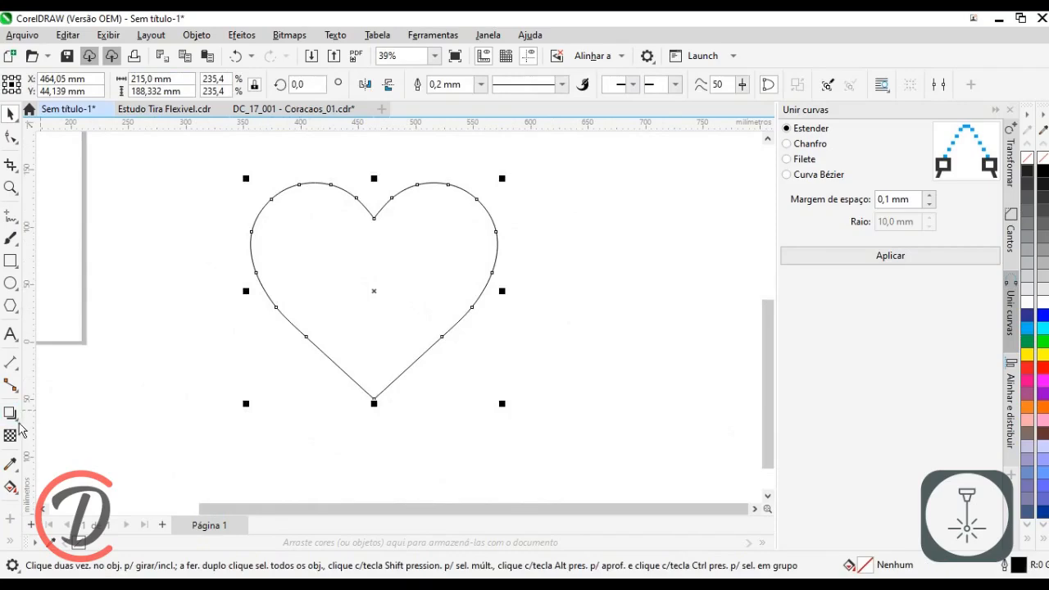
Step: Add a single outside contour to the heart with an offset of 4.5 mm
{"action": "left_click", "coordinate": [17, 420]}
{"action": "left_click", "coordinate": [50, 429]}
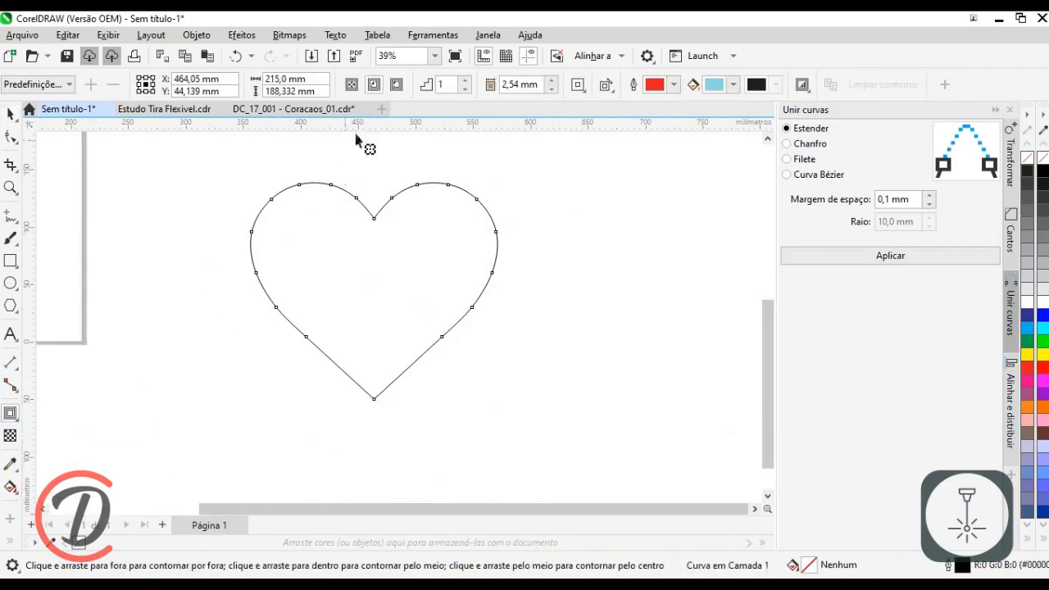
{"action": "left_click", "coordinate": [396, 86]}
{"action": "triple_click", "coordinate": [538, 85]}
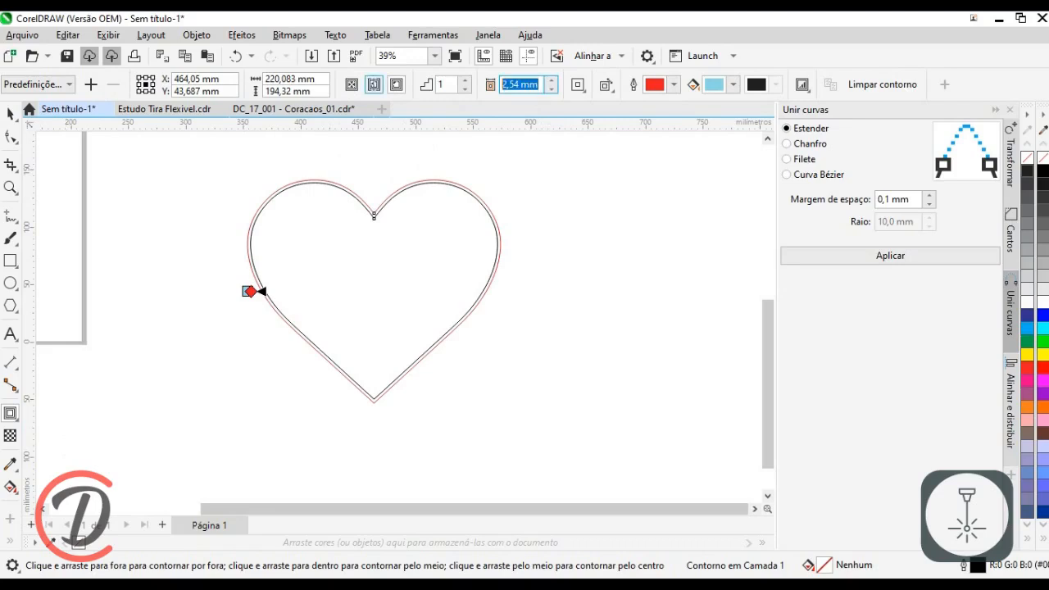
{"action": "type", "text": "4,5"}
{"action": "key", "text": "Return"}
Step: Separate the red contour from the original heart so both become independent curves
{"action": "left_click", "coordinate": [11, 115]}
{"action": "left_click", "coordinate": [336, 330]}
{"action": "scroll", "coordinate": [336, 330], "scroll_direction": "up", "scroll_amount": 3}
{"action": "right_click", "coordinate": [293, 322]}
{"action": "left_click", "coordinate": [347, 333]}
{"action": "left_click", "coordinate": [273, 385]}
{"action": "scroll", "coordinate": [291, 363], "scroll_direction": "down", "scroll_amount": 3}
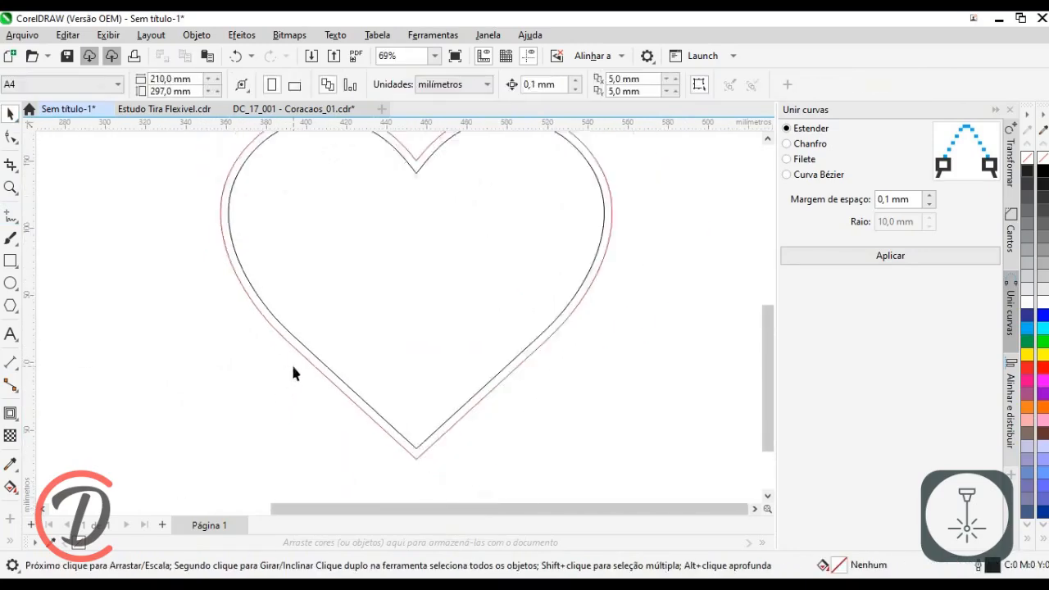
Step: Draw a vertical line through the heart's centre and extend it above the shape to about 237.5 mm long
{"action": "left_click", "coordinate": [18, 227]}
{"action": "left_click", "coordinate": [84, 232]}
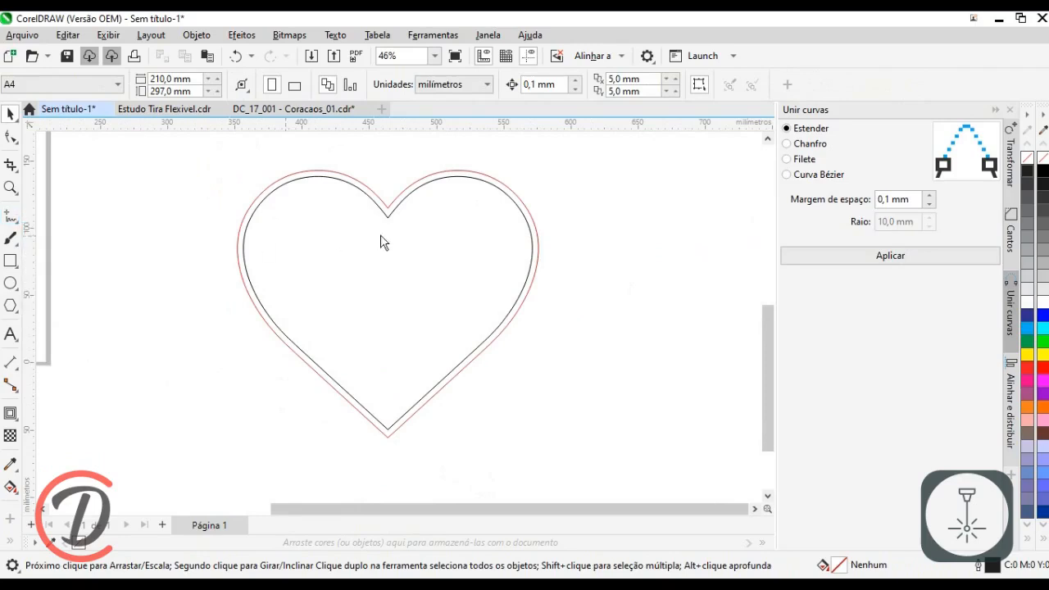
{"action": "left_click_drag", "start_coordinate": [389, 217], "coordinate": [389, 280]}
{"action": "left_click_drag", "start_coordinate": [385, 383], "coordinate": [389, 475]}
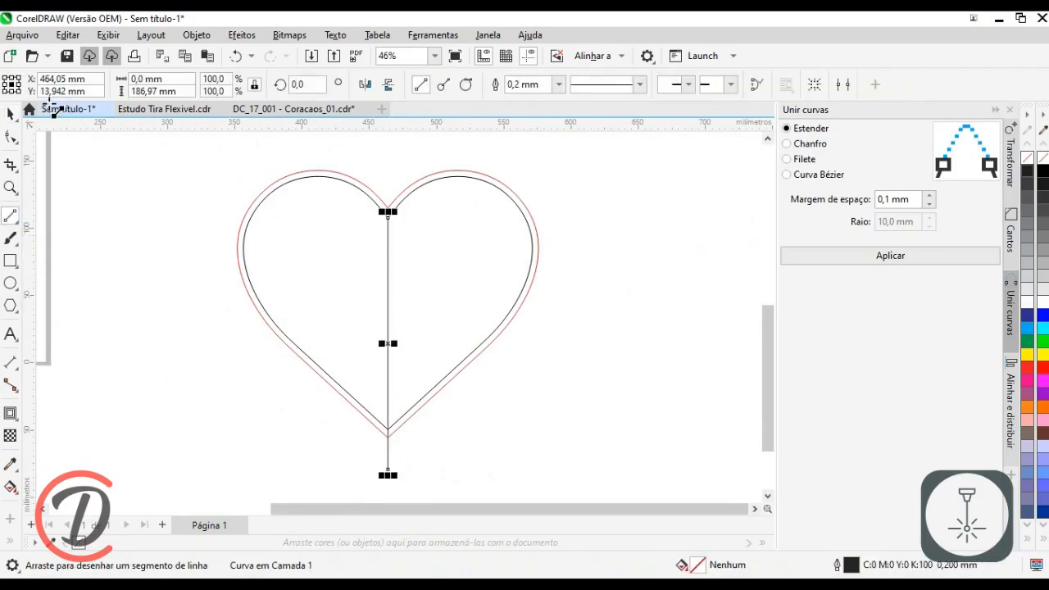
{"action": "left_click_drag", "start_coordinate": [388, 213], "coordinate": [388, 145]}
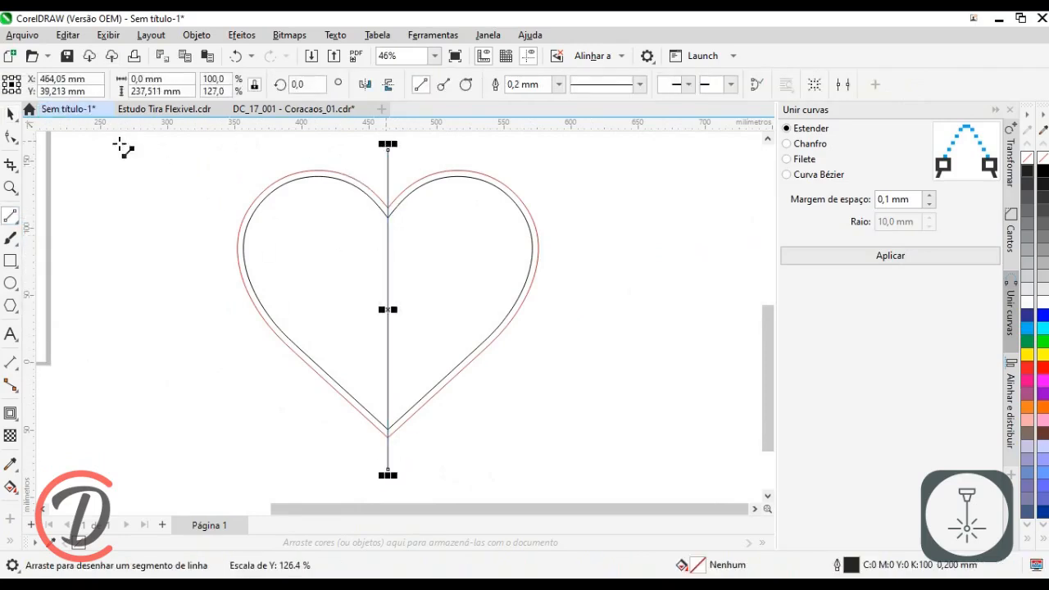
Step: Delete the right half of the inner black heart as a virtual segment, using the vertical line as the boundary
{"action": "left_click", "coordinate": [14, 169]}
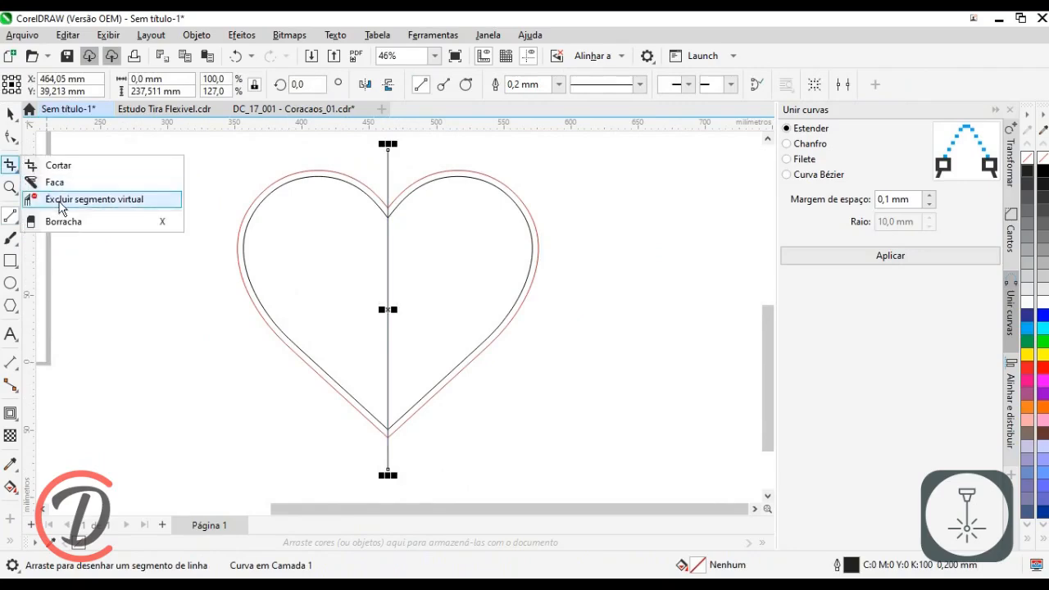
{"action": "left_click", "coordinate": [74, 199]}
{"action": "left_click", "coordinate": [423, 181]}
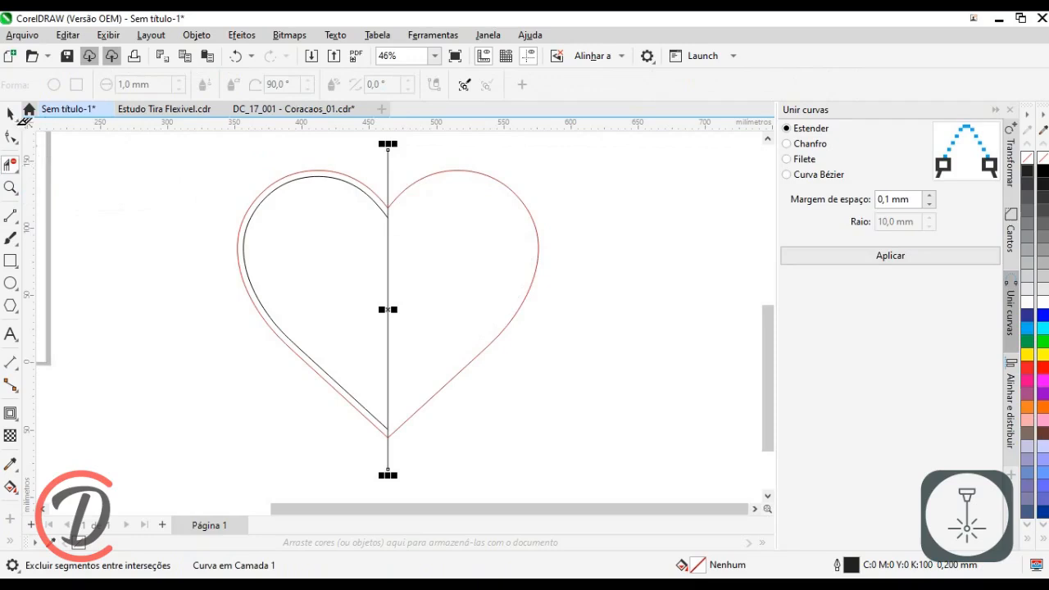
{"action": "left_click", "coordinate": [10, 115]}
Step: Draw a small rectangle beside the heart's lower tip and size it to 10 mm wide by 3 mm high
{"action": "scroll", "coordinate": [230, 342], "scroll_direction": "down", "scroll_amount": 1}
{"action": "scroll", "coordinate": [230, 342], "scroll_direction": "up", "scroll_amount": 3}
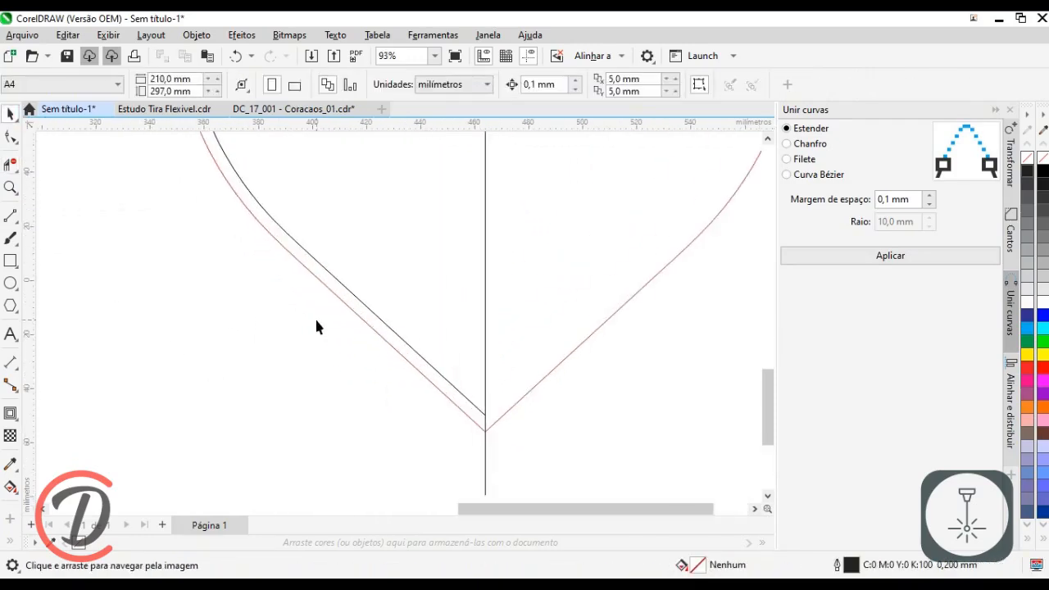
{"action": "scroll", "coordinate": [407, 399], "scroll_direction": "down", "scroll_amount": 1}
{"action": "left_click_drag", "start_coordinate": [398, 224], "coordinate": [387, 340]}
{"action": "left_click_drag", "start_coordinate": [356, 388], "coordinate": [351, 330]}
{"action": "left_click_drag", "start_coordinate": [351, 421], "coordinate": [320, 305]}
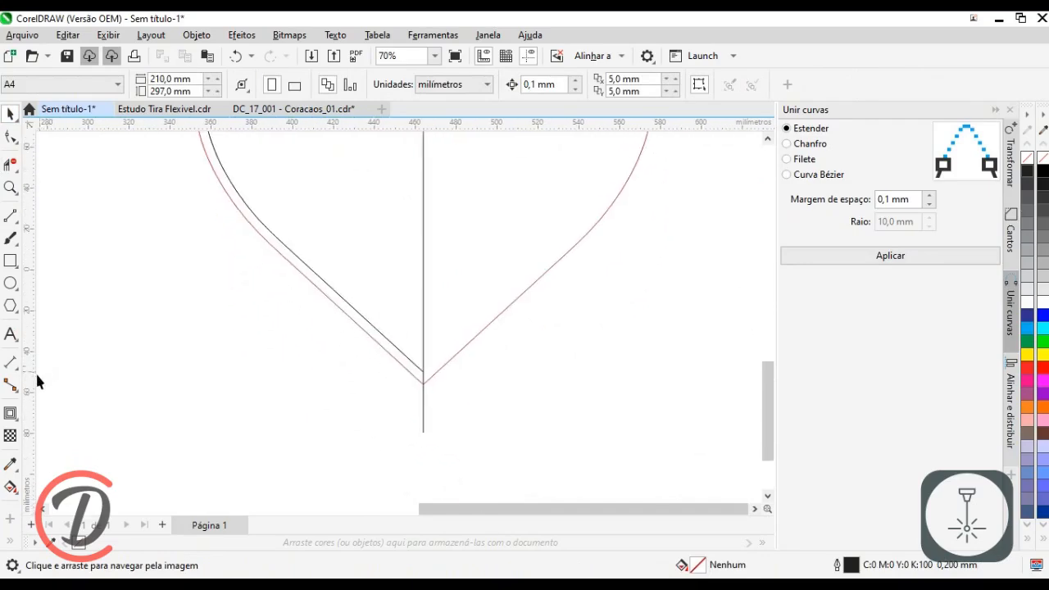
{"action": "key", "text": "F6"}
{"action": "left_click_drag", "start_coordinate": [276, 363], "coordinate": [318, 380]}
{"action": "scroll", "coordinate": [317, 379], "scroll_direction": "up", "scroll_amount": 2}
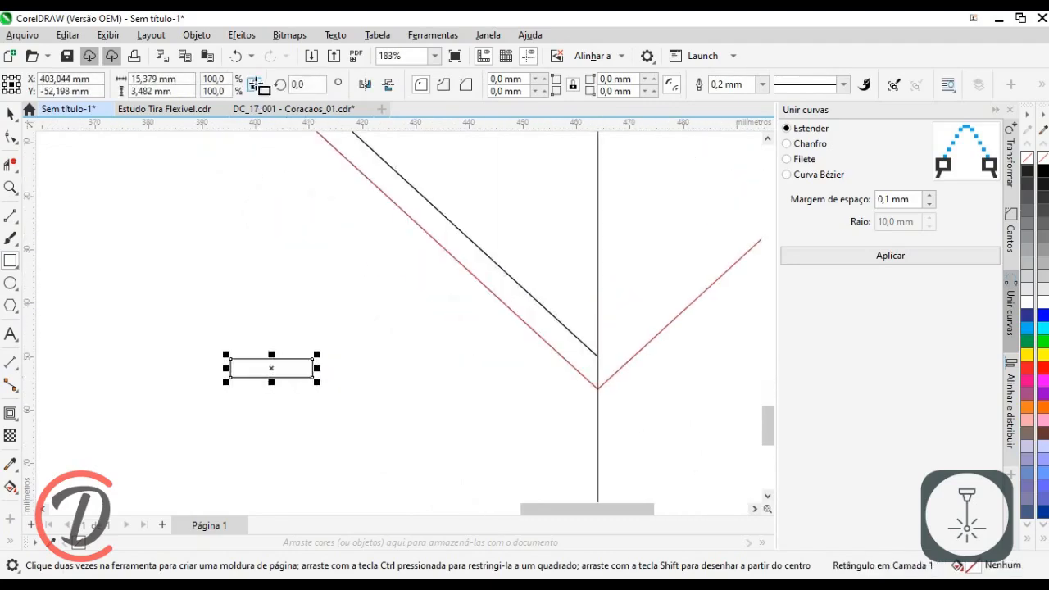
{"action": "left_click", "coordinate": [156, 77]}
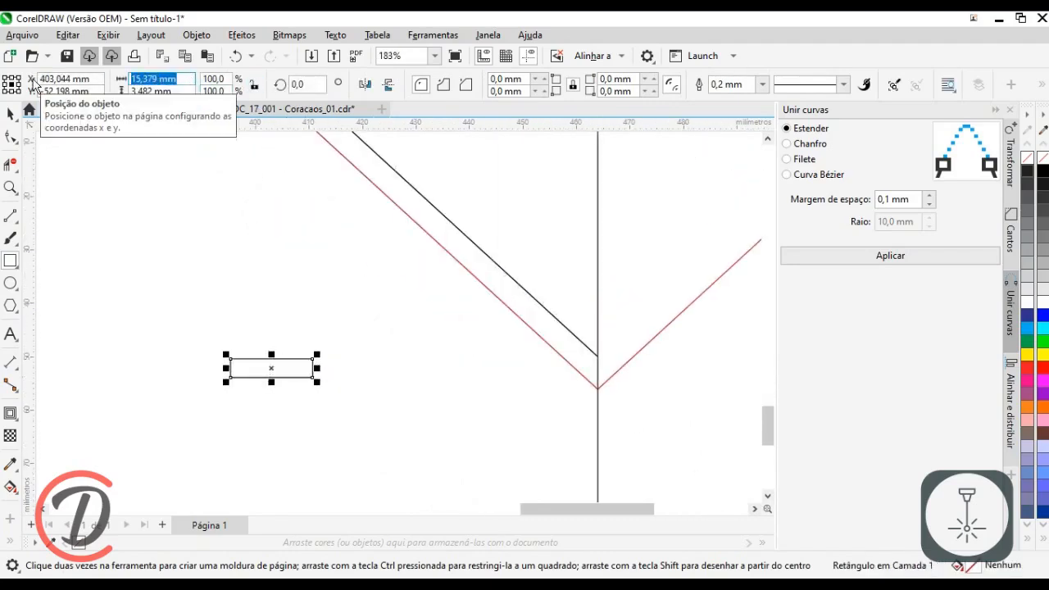
{"action": "type", "text": "10"}
{"action": "key", "text": "Tab"}
{"action": "type", "text": "3"}
{"action": "key", "text": "Return"}
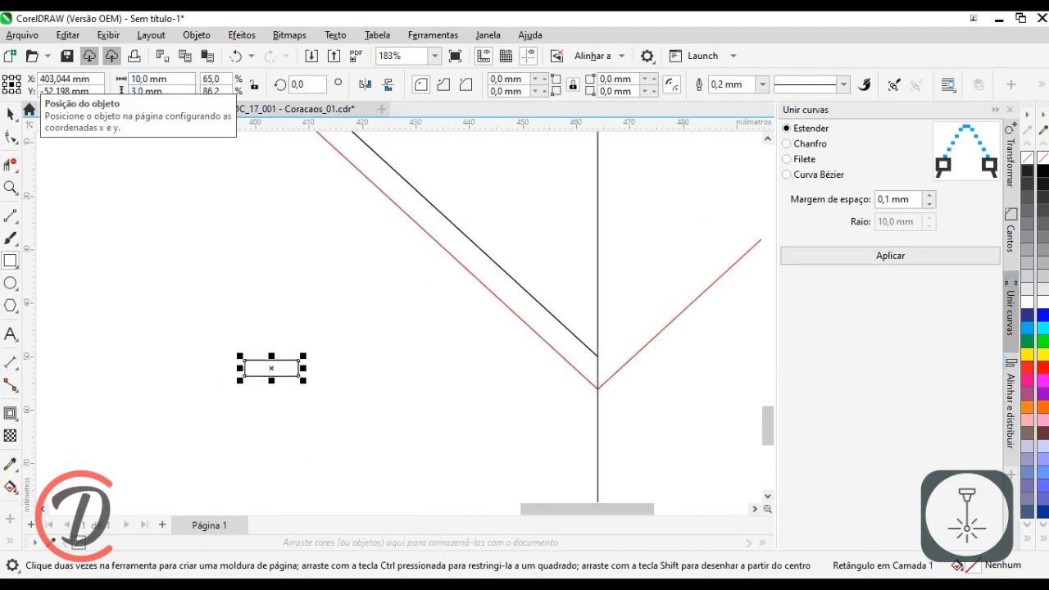
Step: Move the rectangle closer to the heart and place its rotation centre on the midpoint of its right edge
{"action": "left_click", "coordinate": [10, 115]}
{"action": "left_click_drag", "start_coordinate": [269, 369], "coordinate": [401, 347]}
{"action": "scroll", "coordinate": [452, 352], "scroll_direction": "up", "scroll_amount": 5}
{"action": "left_click", "coordinate": [348, 362]}
{"action": "left_click", "coordinate": [352, 353]}
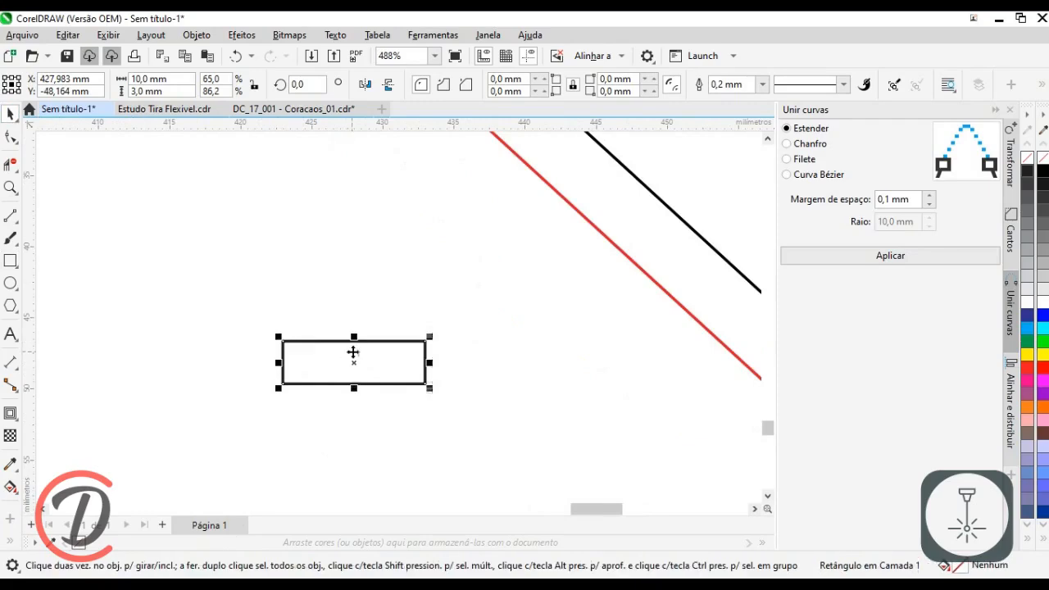
{"action": "left_click", "coordinate": [352, 362]}
{"action": "left_click_drag", "start_coordinate": [418, 355], "coordinate": [426, 362]}
{"action": "left_click", "coordinate": [234, 300]}
Step: Snap the midpoint of the rectangle's right edge onto the black half-heart curve
{"action": "scroll", "coordinate": [234, 300], "scroll_direction": "down", "scroll_amount": 3}
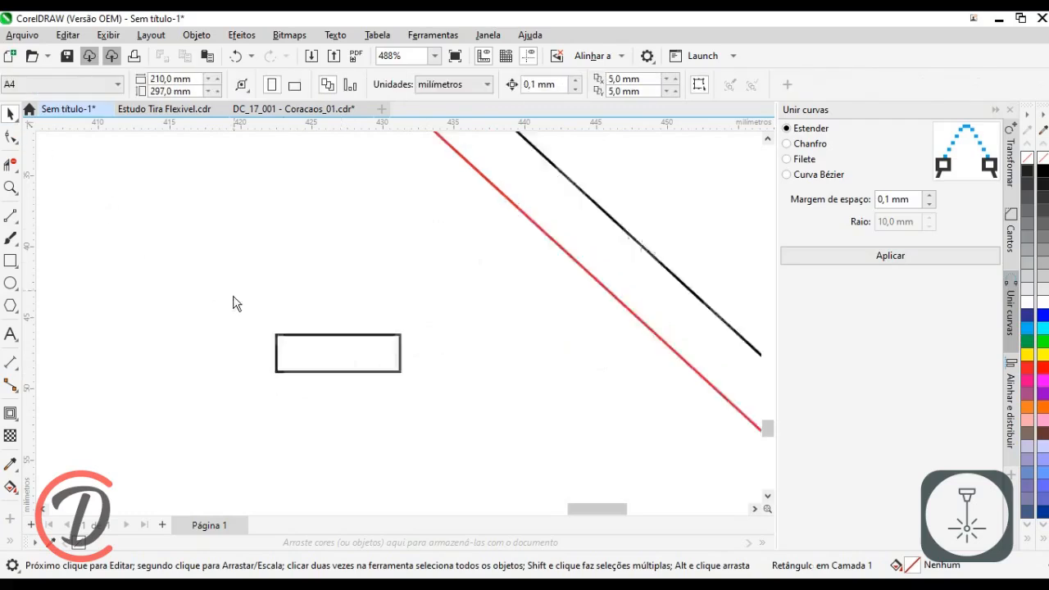
{"action": "left_click_drag", "start_coordinate": [375, 339], "coordinate": [274, 386]}
{"action": "left_click", "coordinate": [257, 388]}
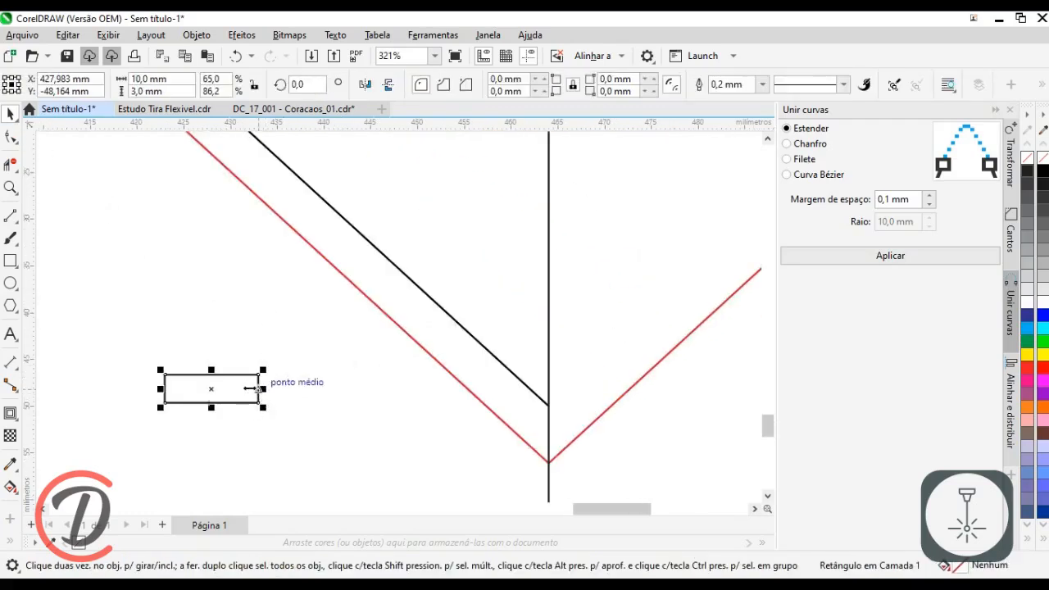
{"action": "left_click_drag", "start_coordinate": [258, 388], "coordinate": [485, 346]}
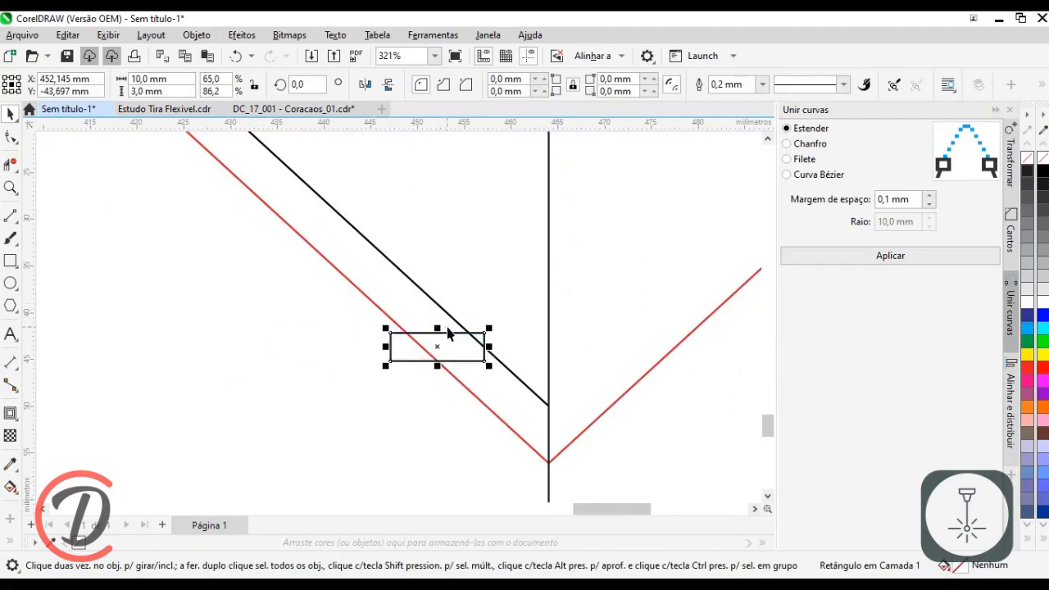
Step: Colour the half-heart curve's outline blue and move the rectangle clear of the heart
{"action": "left_click", "coordinate": [412, 284]}
{"action": "right_click", "coordinate": [1042, 318]}
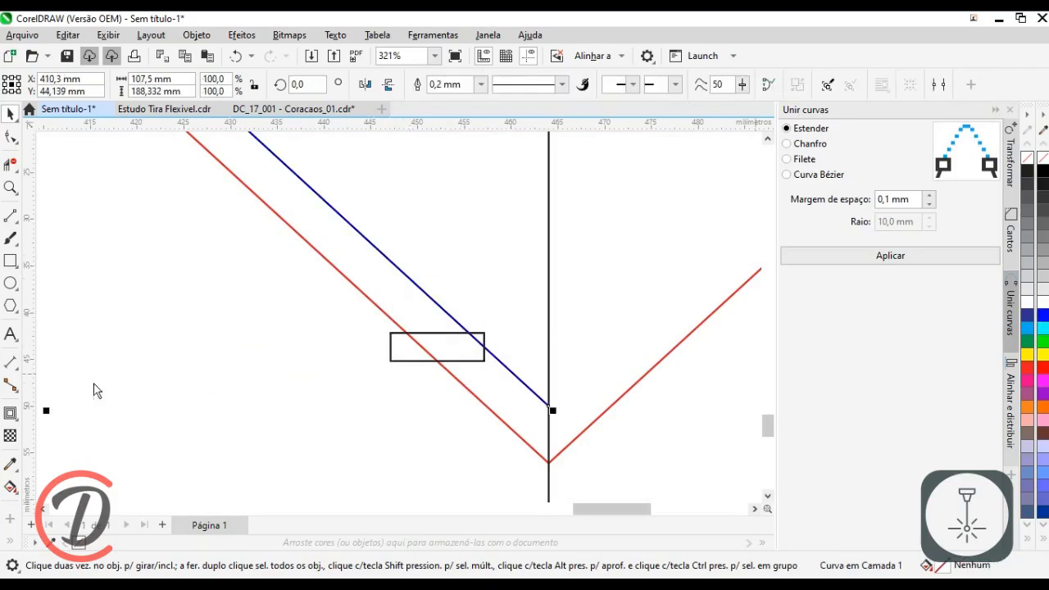
{"action": "left_click", "coordinate": [629, 401]}
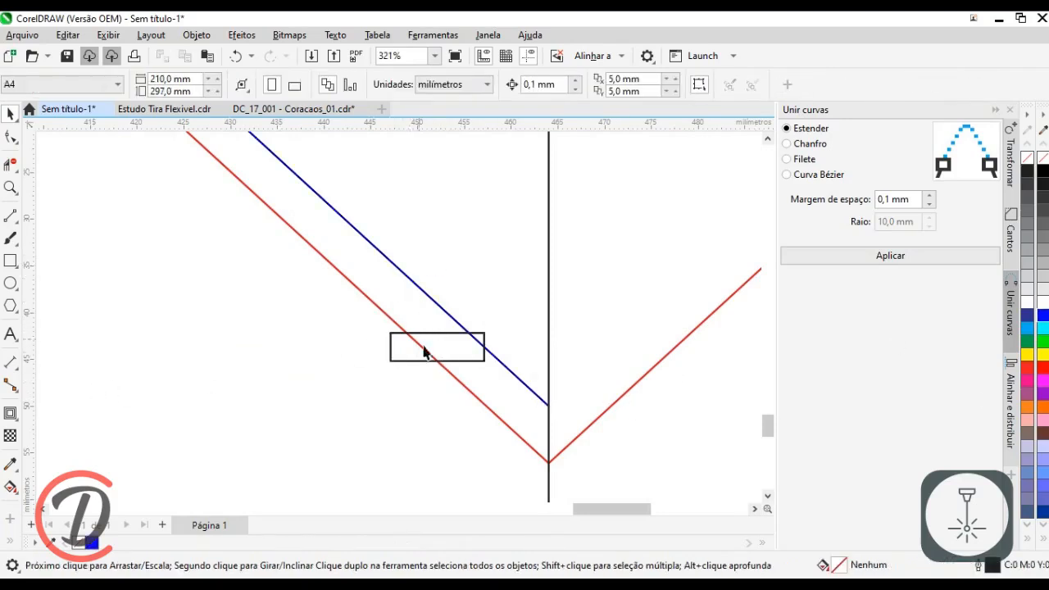
{"action": "left_click_drag", "start_coordinate": [391, 354], "coordinate": [207, 369]}
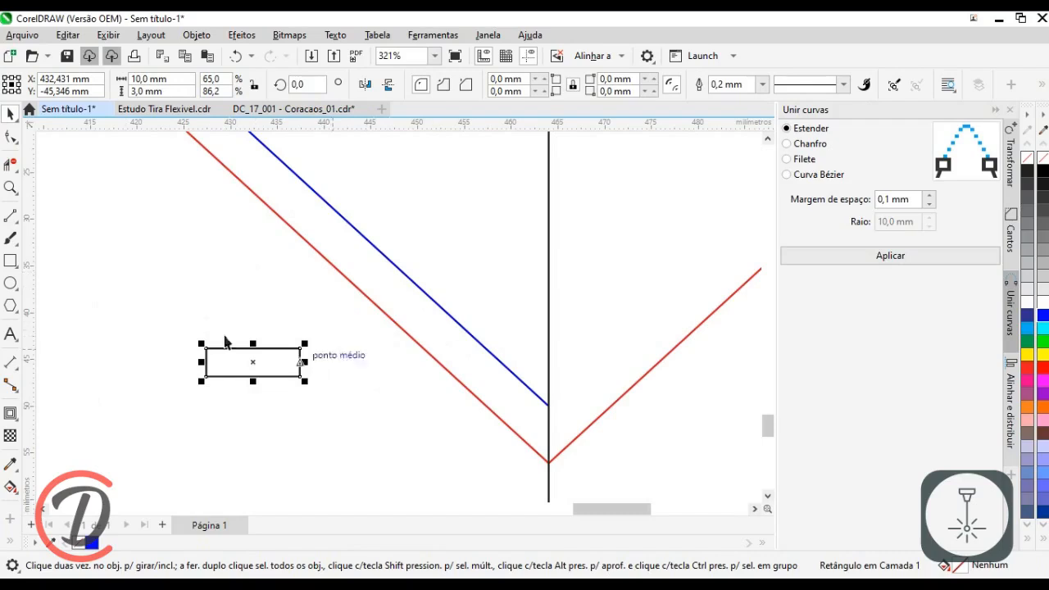
Step: Draw a diagonal line spanning about 10.5 by 11.5 mm across the red contour and snap its upper end to the blue curve's lower endpoint
{"action": "left_click", "coordinate": [11, 216]}
{"action": "left_click_drag", "start_coordinate": [369, 426], "coordinate": [469, 317]}
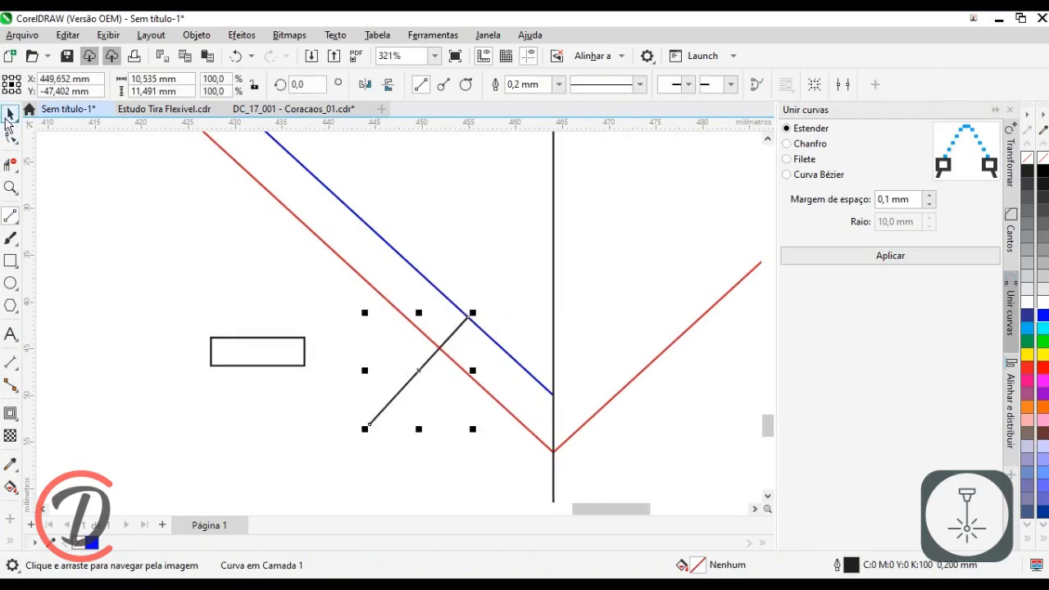
{"action": "key", "text": "space"}
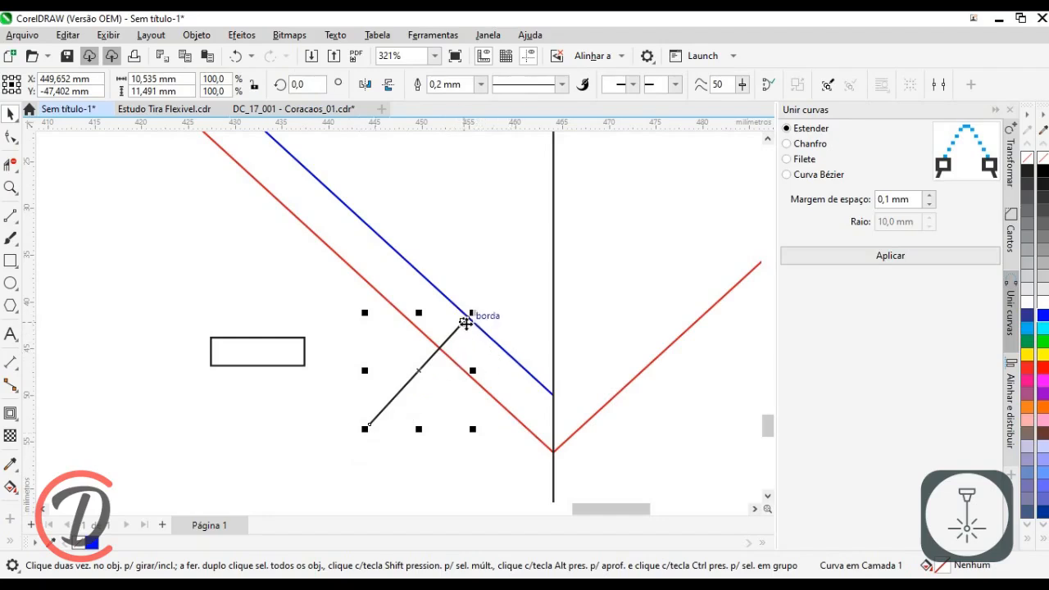
{"action": "left_click_drag", "start_coordinate": [469, 313], "coordinate": [554, 396]}
{"action": "scroll", "coordinate": [554, 396], "scroll_direction": "down", "scroll_amount": 1}
Step: Add an outside contour around the short diagonal line with an offset of 10 mm
{"action": "left_click", "coordinate": [11, 414]}
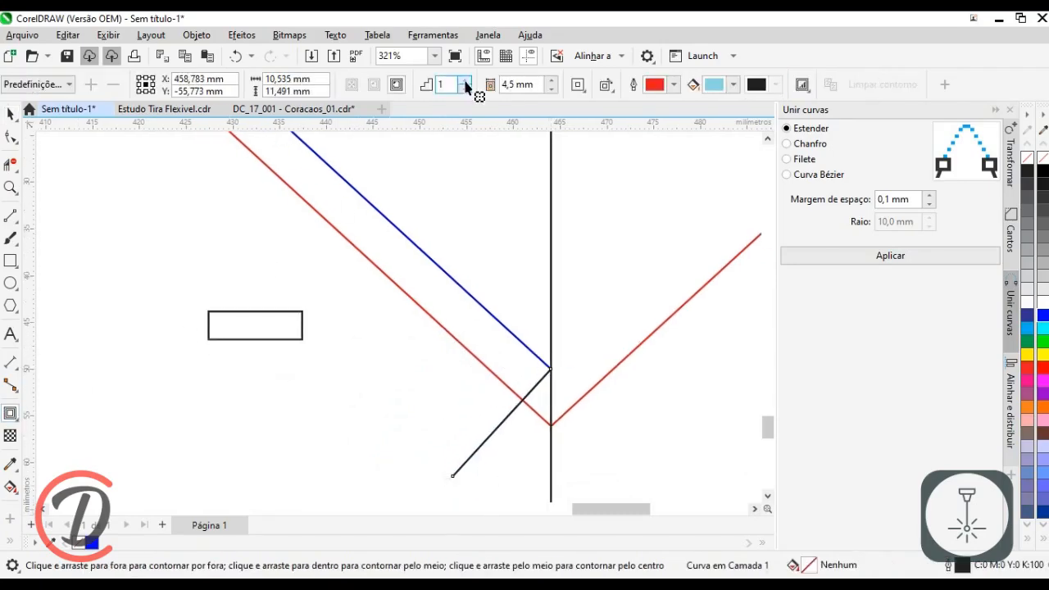
{"action": "double_click", "coordinate": [518, 85]}
{"action": "type", "text": "100"}
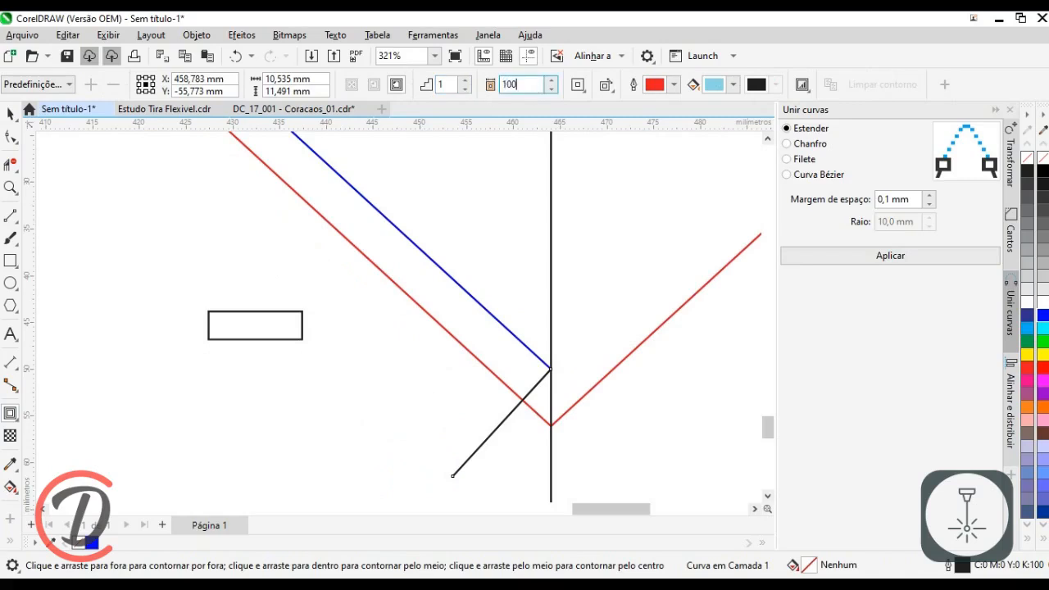
{"action": "key", "text": "Return"}
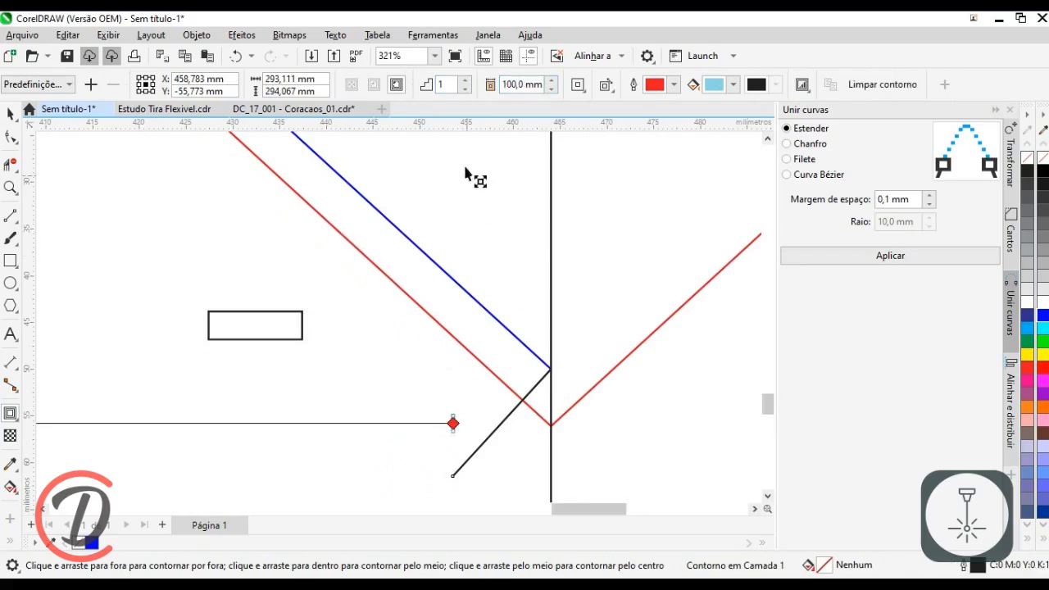
{"action": "right_click", "coordinate": [498, 126]}
{"action": "right_click", "coordinate": [502, 144]}
{"action": "left_click", "coordinate": [515, 84]}
{"action": "key", "text": "BackSpace"}
{"action": "key", "text": "Return"}
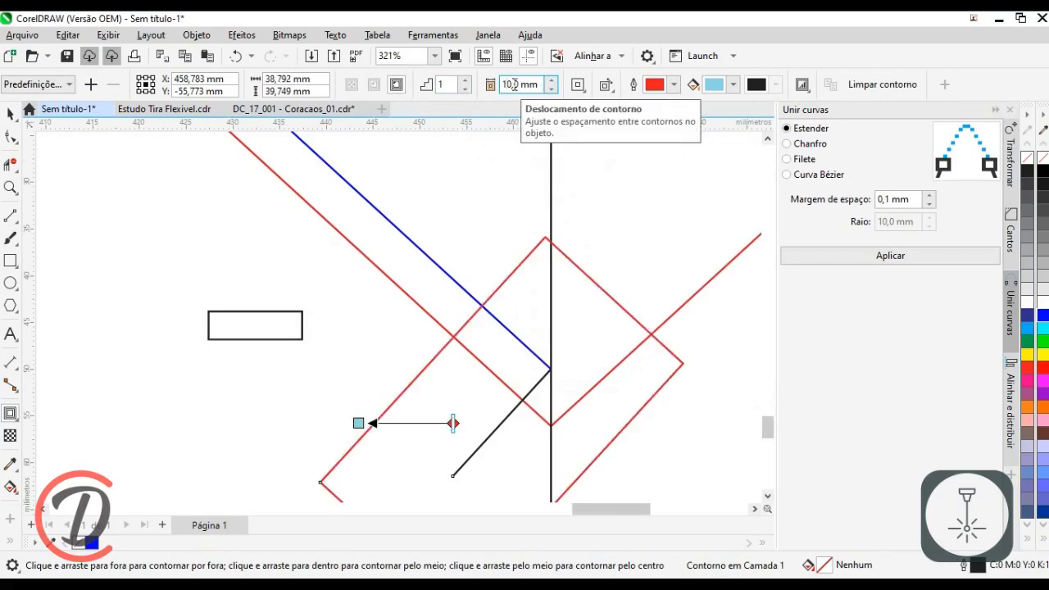
Step: Snap the midpoint of the rectangle's right edge to the intersection of the blue curve and the diagonal line's contour
{"action": "left_click", "coordinate": [10, 117]}
{"action": "left_click", "coordinate": [291, 339]}
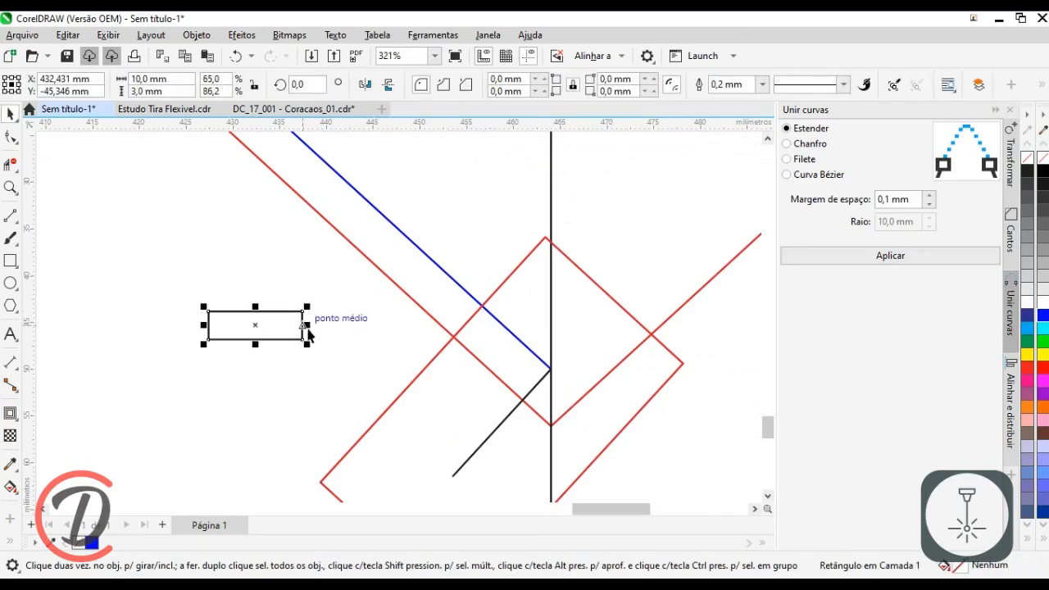
{"action": "scroll", "coordinate": [319, 319], "scroll_direction": "up", "scroll_amount": 2}
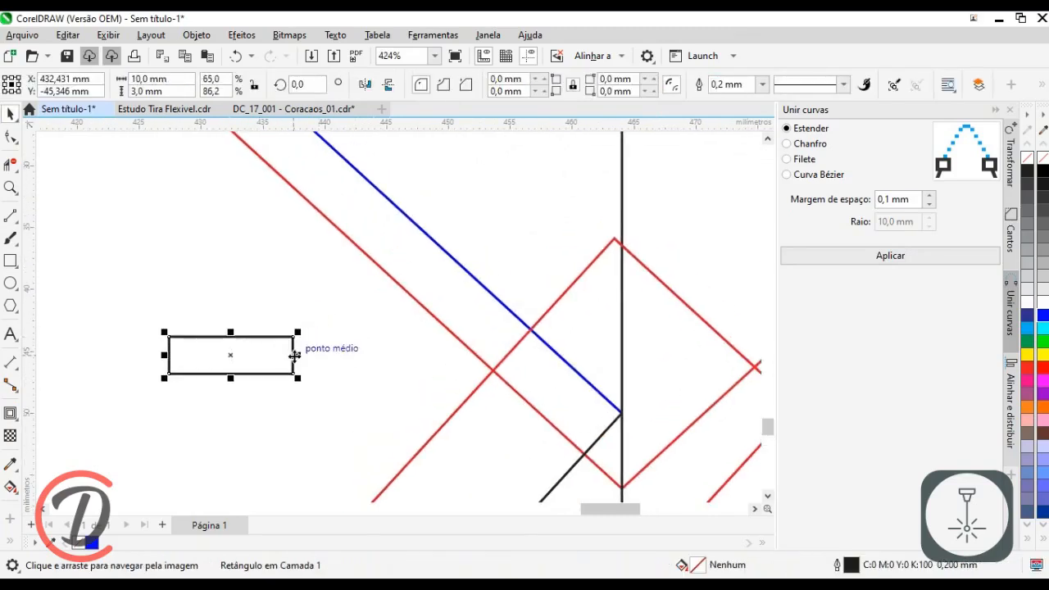
{"action": "left_click_drag", "start_coordinate": [293, 355], "coordinate": [532, 329]}
{"action": "scroll", "coordinate": [558, 346], "scroll_direction": "up", "scroll_amount": 2}
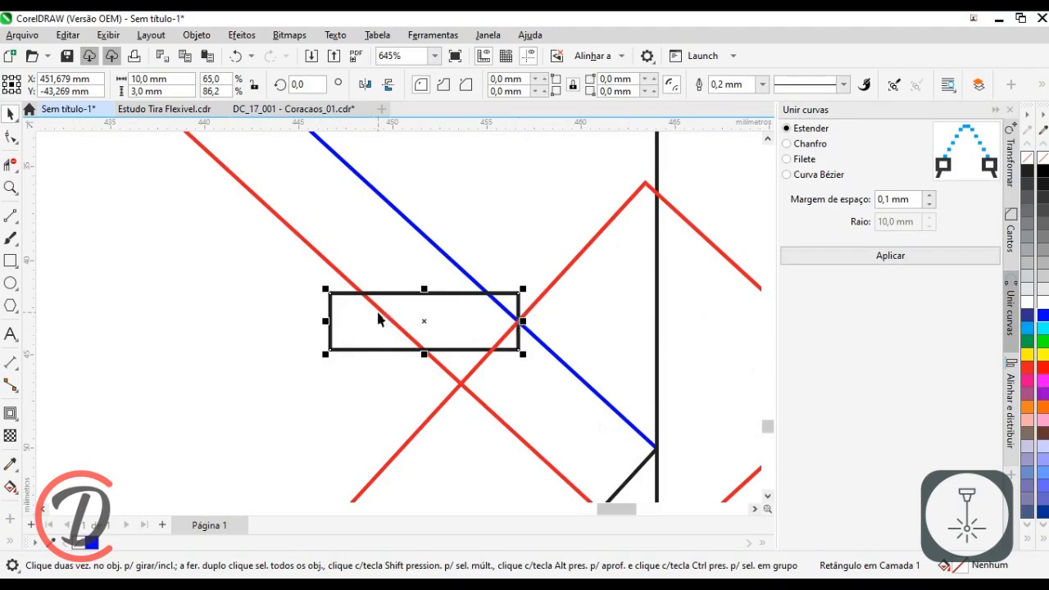
Step: Try to rotate the rectangle about the midpoint of its right edge towards the blue curve
{"action": "left_click", "coordinate": [353, 318]}
{"action": "scroll", "coordinate": [524, 318], "scroll_direction": "up", "scroll_amount": 2}
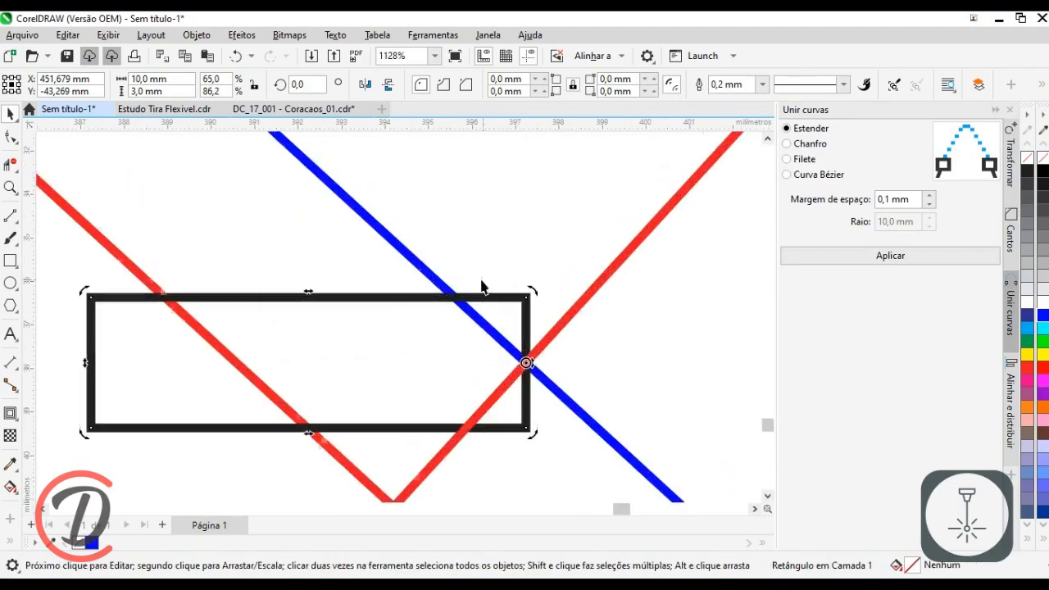
{"action": "left_click_drag", "start_coordinate": [452, 315], "coordinate": [530, 316]}
{"action": "scroll", "coordinate": [574, 319], "scroll_direction": "down", "scroll_amount": 3}
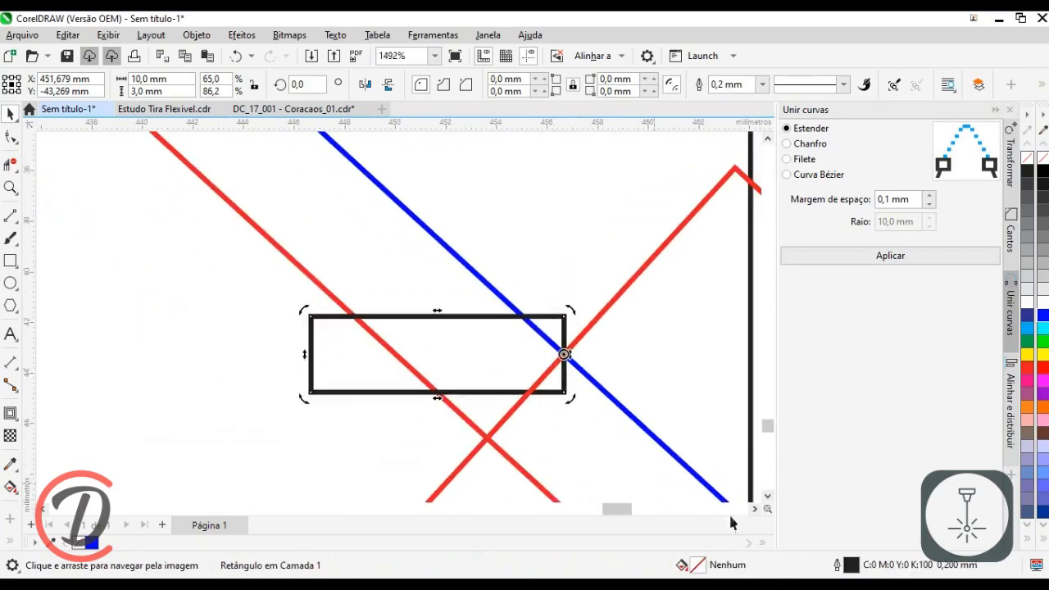
{"action": "left_click_drag", "start_coordinate": [555, 339], "coordinate": [583, 355]}
{"action": "key", "text": "ctrl+z"}
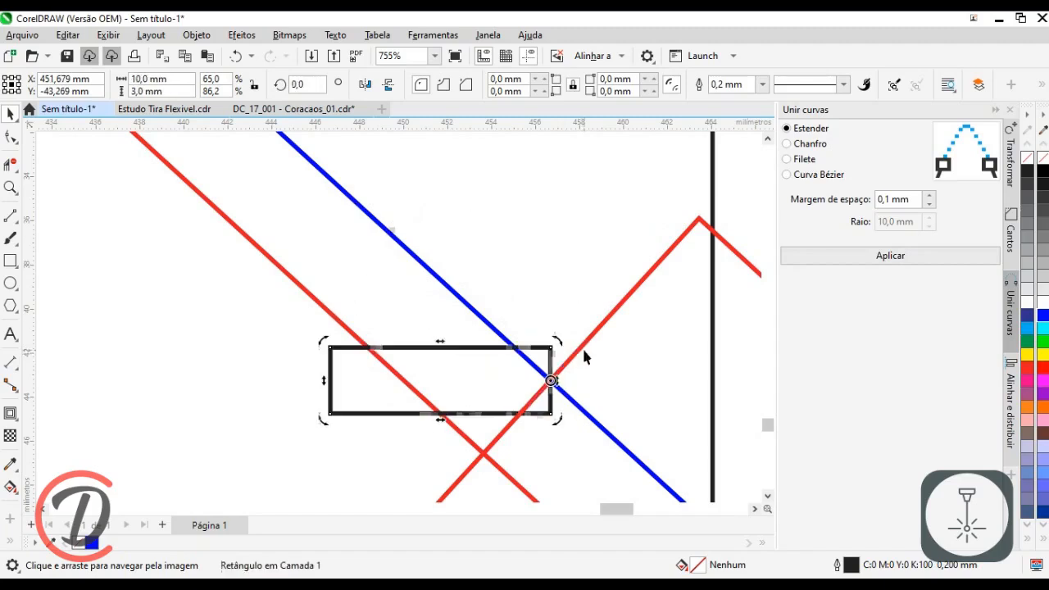
Step: Draw a horizontal centre line joining the midpoints of the rectangle's short edges and group it with the rectangle
{"action": "left_click", "coordinate": [249, 370]}
{"action": "left_click", "coordinate": [12, 218]}
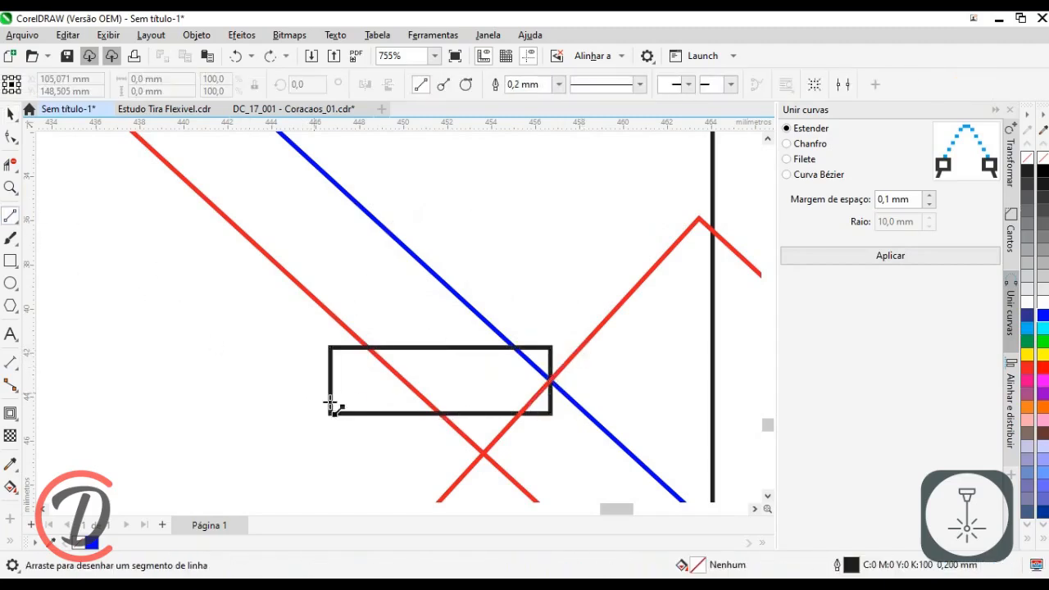
{"action": "left_click_drag", "start_coordinate": [339, 382], "coordinate": [557, 380]}
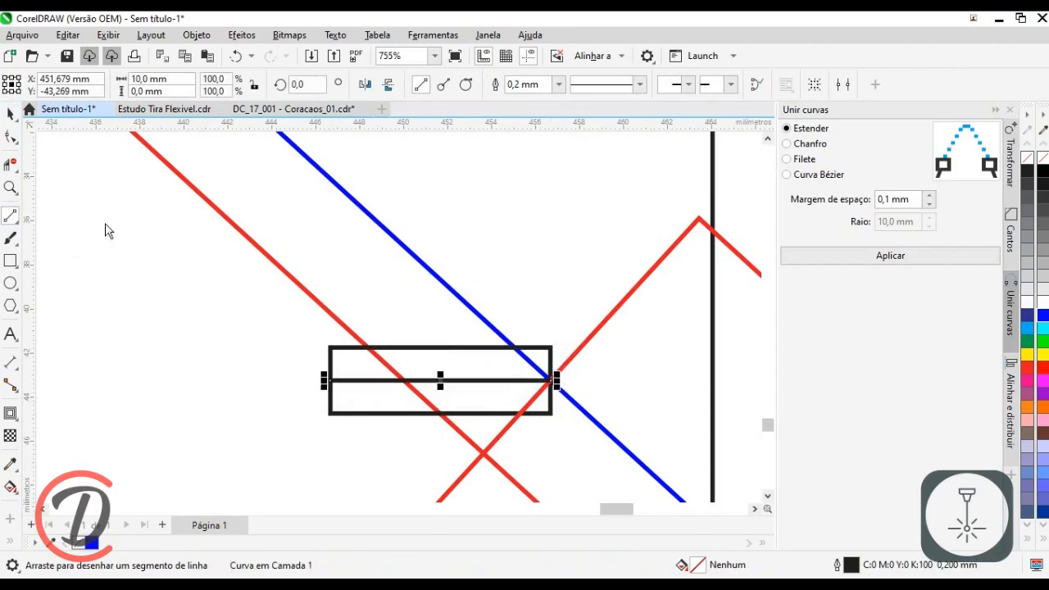
{"action": "key", "text": "space"}
{"action": "left_click", "coordinate": [341, 405], "text": "shift"}
{"action": "right_click", "coordinate": [344, 405]}
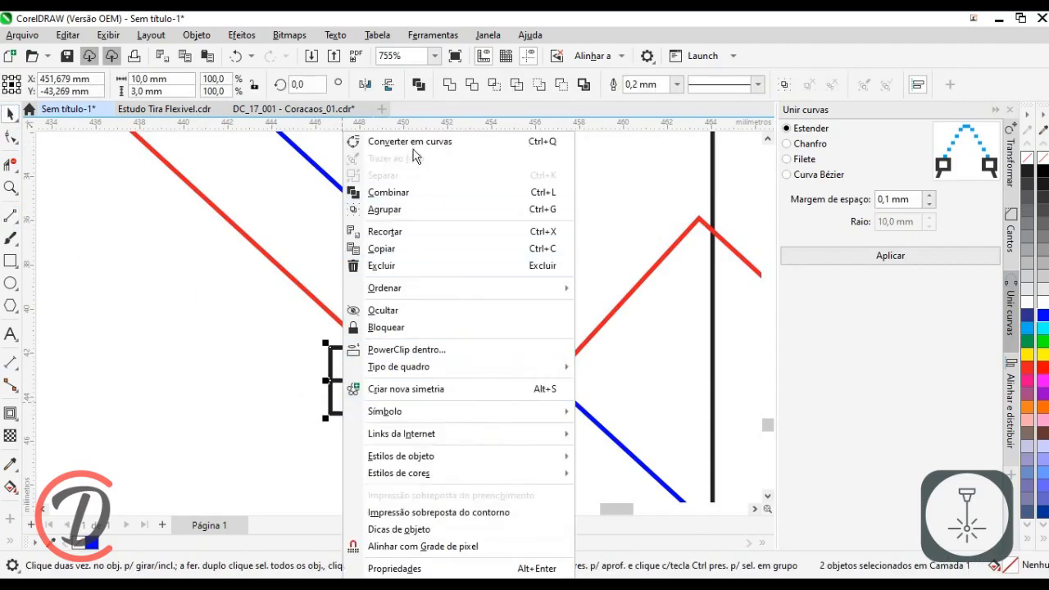
{"action": "left_click", "coordinate": [420, 210]}
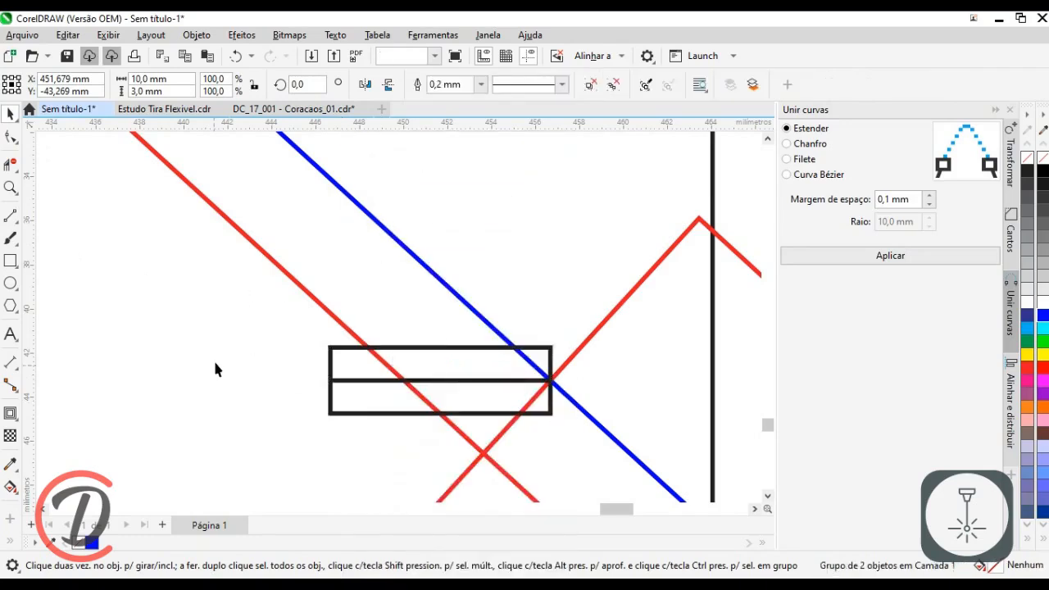
Step: Set the outline width of every object in the drawing to the minimum (hairline) thickness
{"action": "left_click", "coordinate": [215, 361]}
{"action": "key", "text": "ctrl+a"}
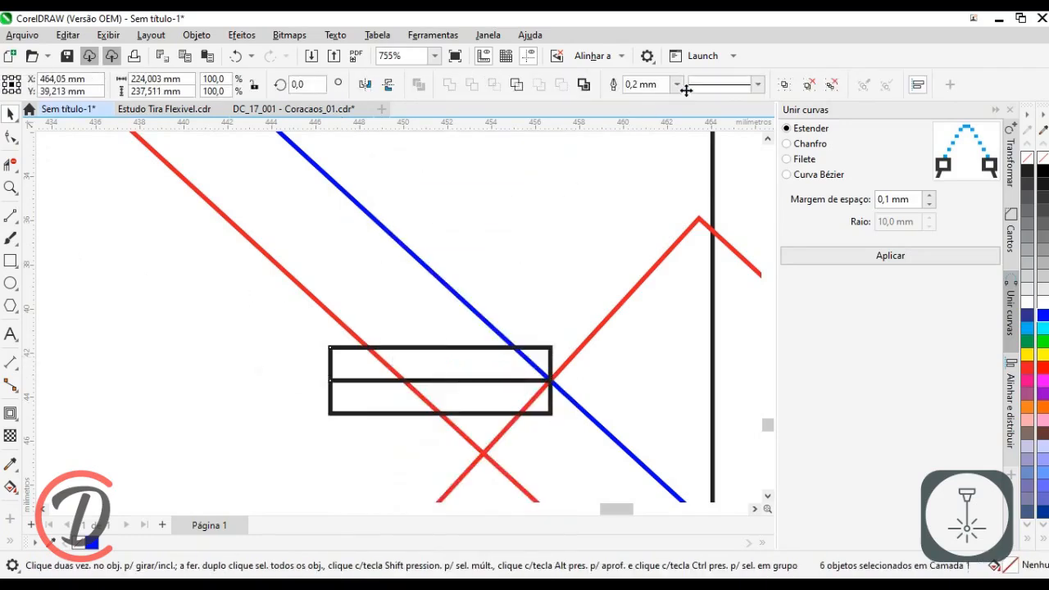
{"action": "left_click", "coordinate": [677, 85]}
{"action": "left_click", "coordinate": [653, 112]}
{"action": "left_click", "coordinate": [298, 391]}
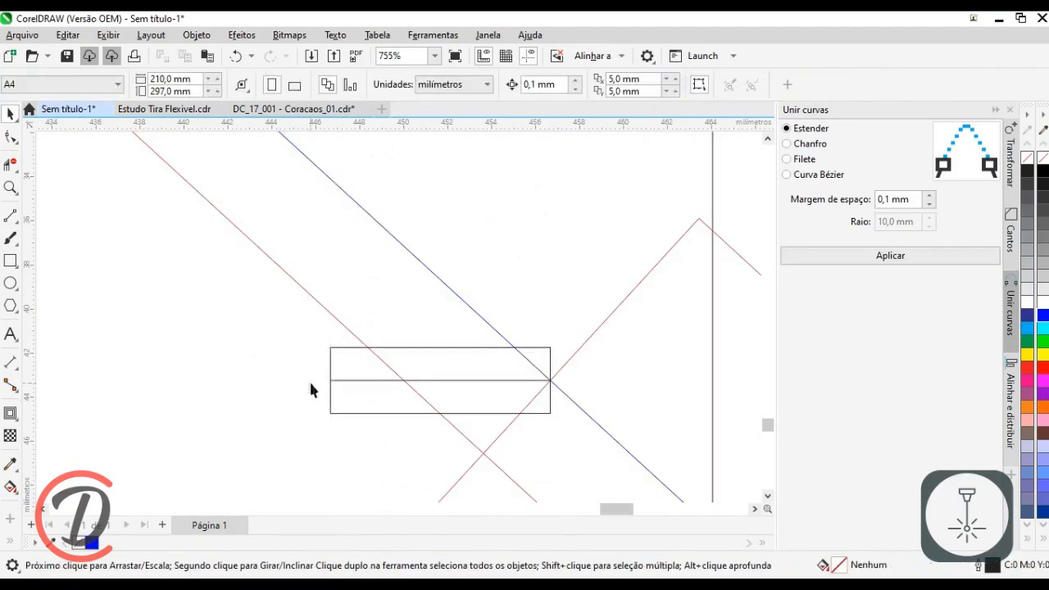
Step: Rotate the grouped rectangle to about 317.657° around its right-edge midpoint so its centre line follows the blue curve
{"action": "left_click", "coordinate": [343, 402]}
{"action": "scroll", "coordinate": [531, 393], "scroll_direction": "up", "scroll_amount": 1}
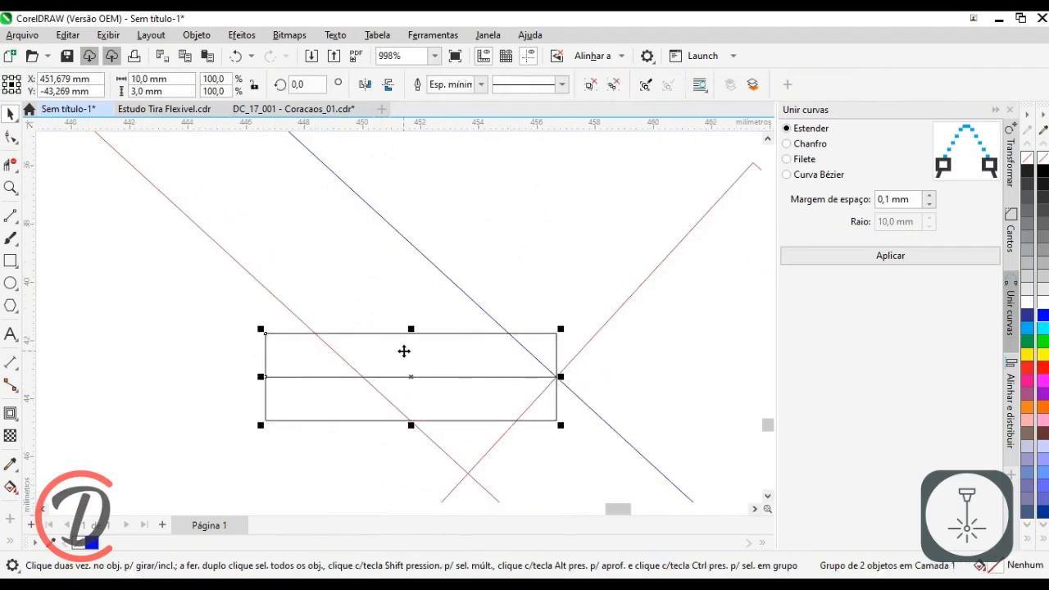
{"action": "left_click", "coordinate": [404, 350]}
{"action": "left_click_drag", "start_coordinate": [564, 327], "coordinate": [581, 345]}
{"action": "key", "text": "ctrl+z"}
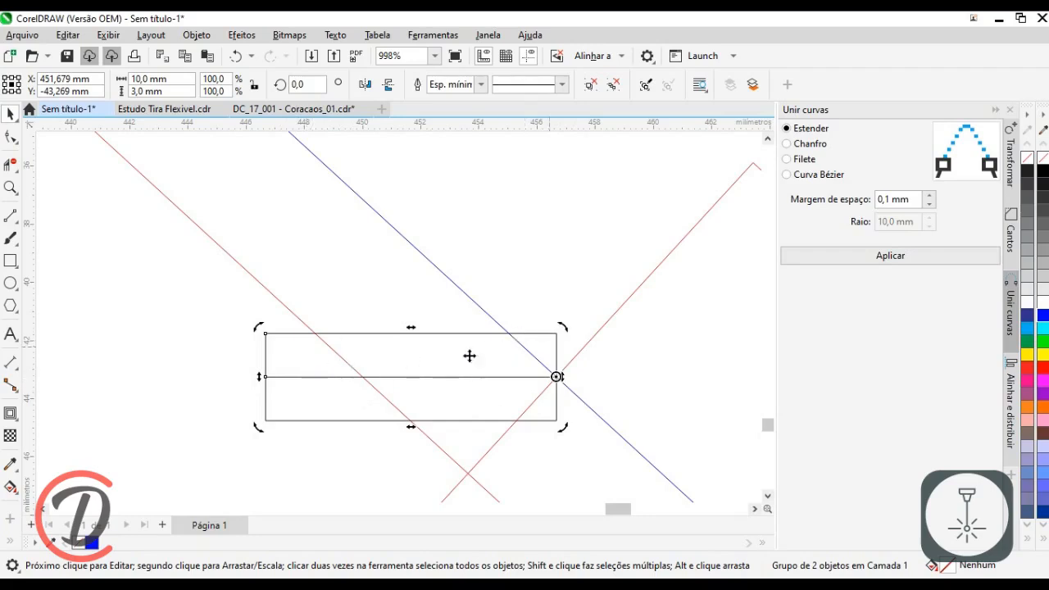
{"action": "left_click_drag", "start_coordinate": [560, 326], "coordinate": [632, 311]}
{"action": "scroll", "coordinate": [375, 214], "scroll_direction": "up", "scroll_amount": 2}
{"action": "scroll", "coordinate": [323, 164], "scroll_direction": "up", "scroll_amount": 2}
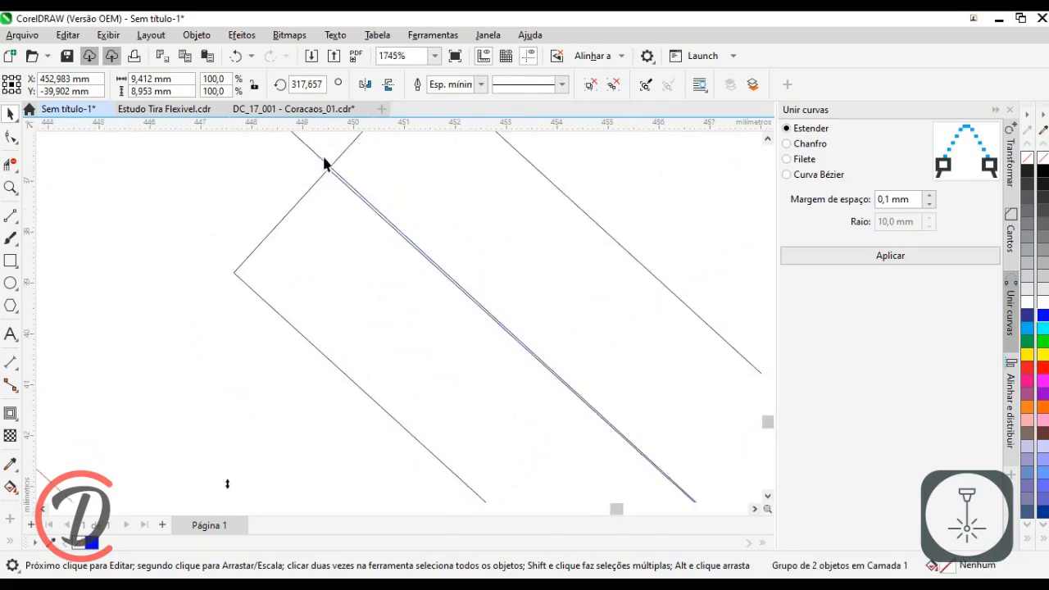
{"action": "scroll", "coordinate": [312, 264], "scroll_direction": "up", "scroll_amount": 1}
{"action": "scroll", "coordinate": [312, 264], "scroll_direction": "down", "scroll_amount": 5}
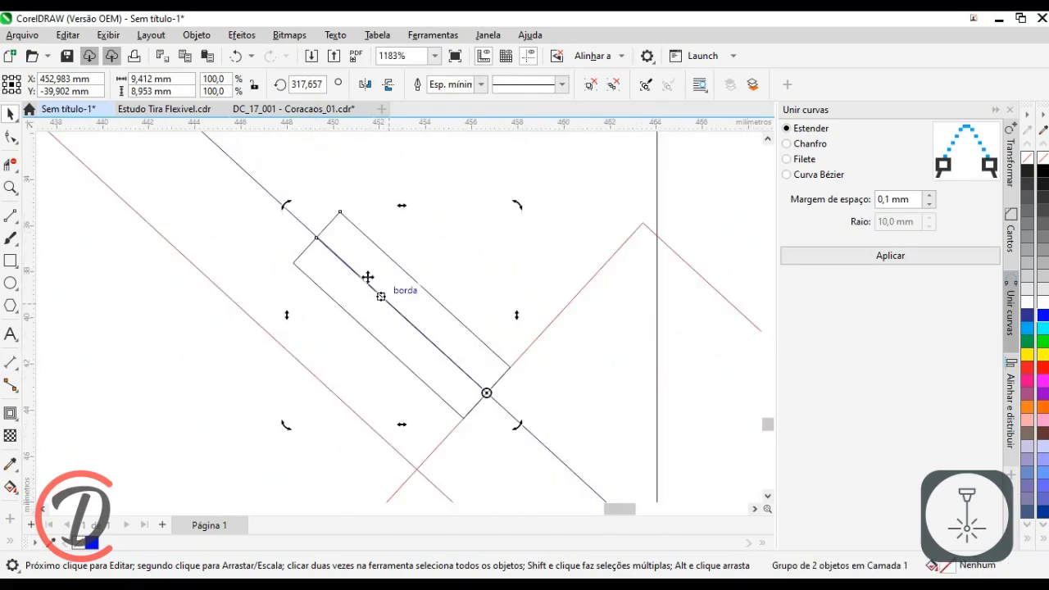
Step: Fine-tune the grouped rectangle's rotation to 317.437° so its centre line lies on the blue curve
{"action": "scroll", "coordinate": [272, 258], "scroll_direction": "up", "scroll_amount": 4}
{"action": "left_click_drag", "start_coordinate": [249, 199], "coordinate": [253, 197]}
{"action": "scroll", "coordinate": [377, 338], "scroll_direction": "down", "scroll_amount": 2}
{"action": "scroll", "coordinate": [365, 268], "scroll_direction": "down", "scroll_amount": 7}
{"action": "left_click", "coordinate": [155, 240]}
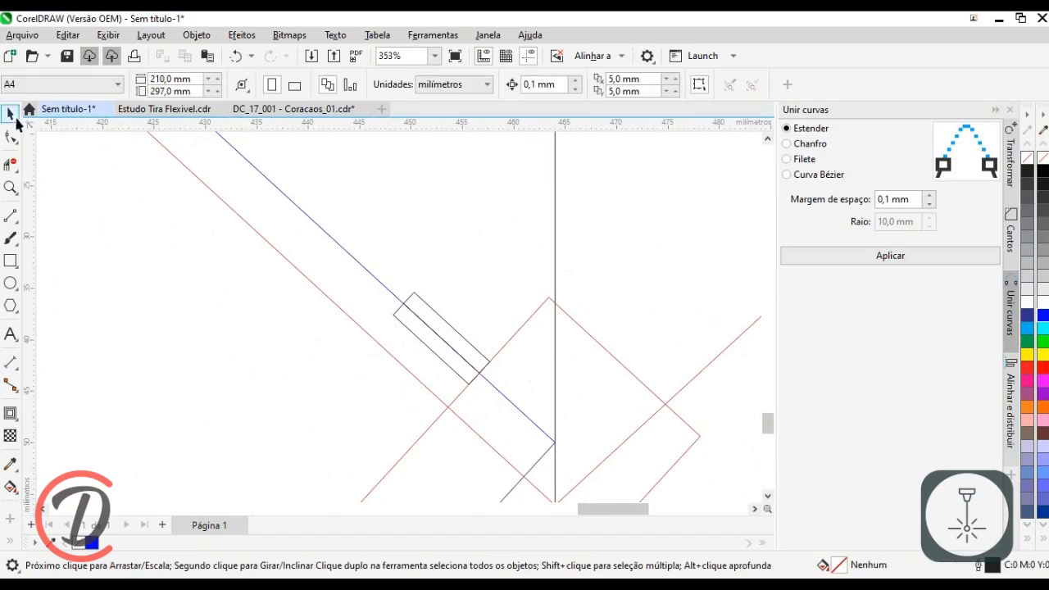
Step: Separate the offset contour from the short diagonal line and delete both objects at the heart's tip
{"action": "scroll", "coordinate": [304, 334], "scroll_direction": "down", "scroll_amount": 1}
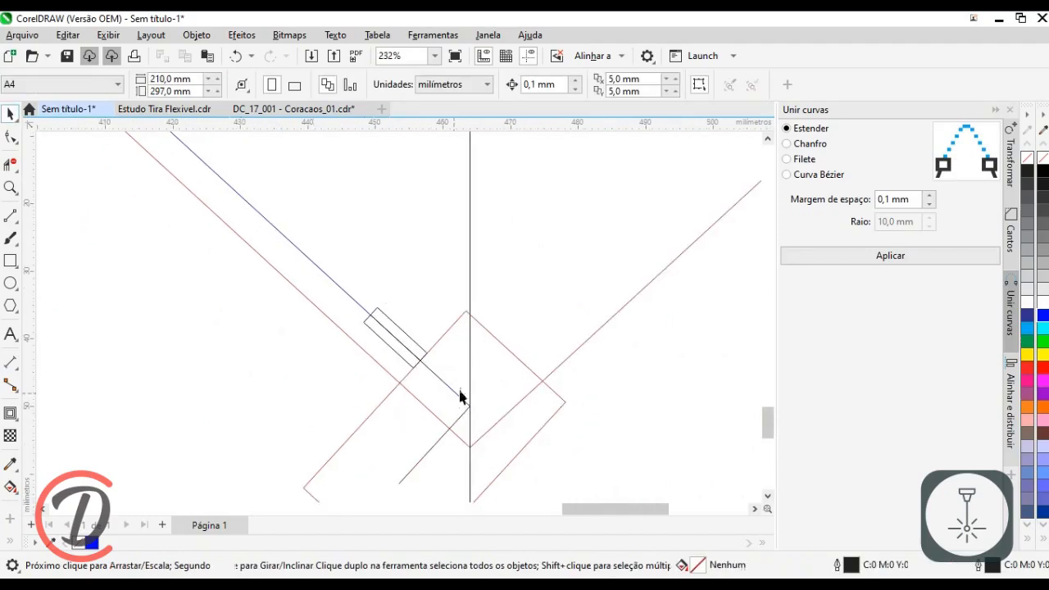
{"action": "left_click_drag", "start_coordinate": [459, 397], "coordinate": [495, 358]}
{"action": "right_click", "coordinate": [556, 399]}
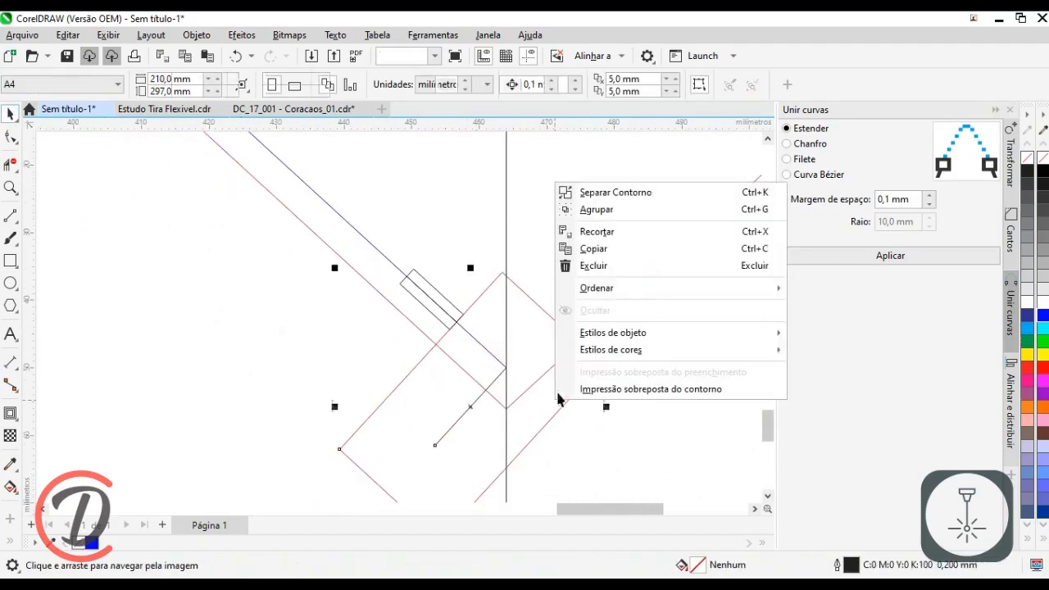
{"action": "left_click", "coordinate": [615, 194]}
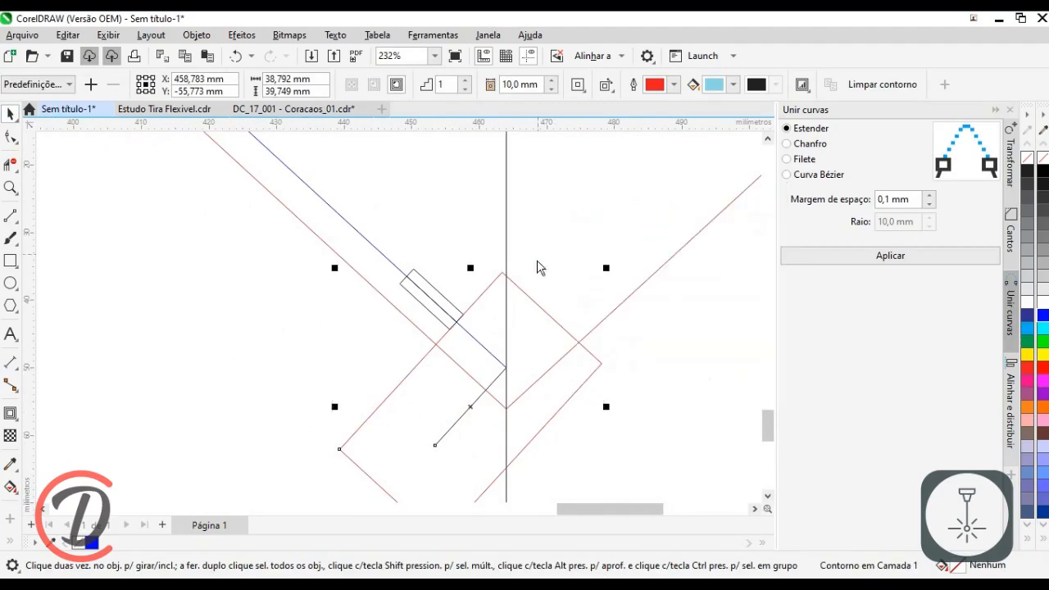
{"action": "right_click", "coordinate": [569, 399]}
{"action": "left_click", "coordinate": [609, 266]}
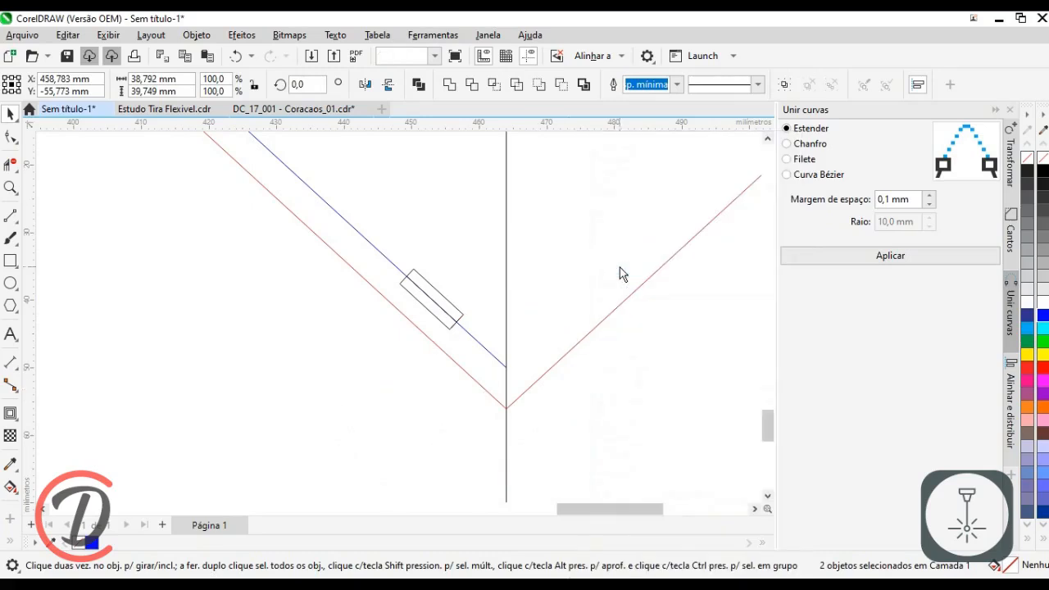
Step: Examine the node positions along the blue half-heart curve, from the lower tip up to the top arc
{"action": "scroll", "coordinate": [475, 435], "scroll_direction": "down", "scroll_amount": 3}
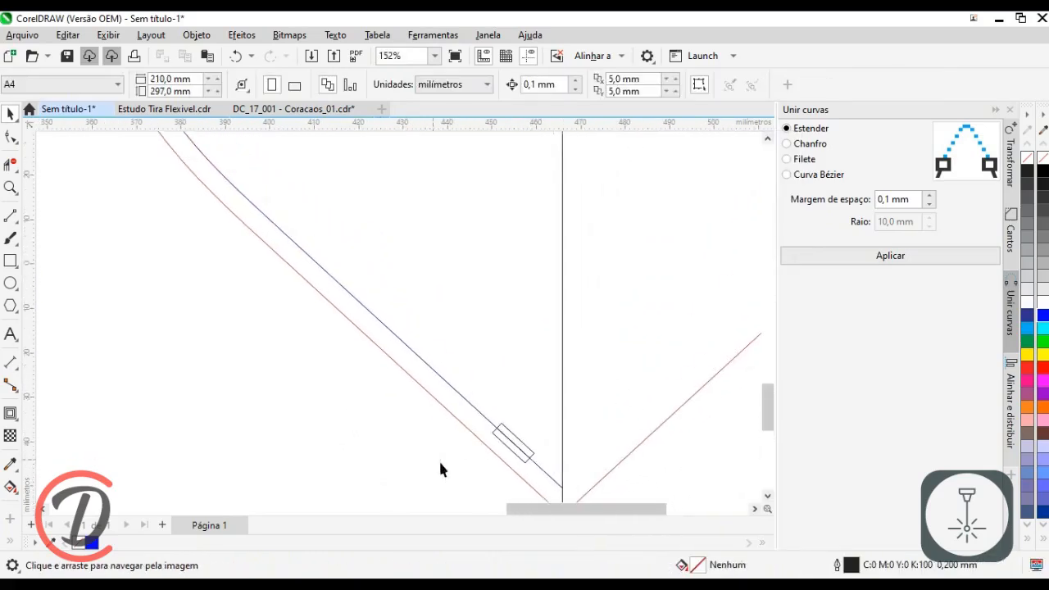
{"action": "scroll", "coordinate": [429, 355], "scroll_direction": "down", "scroll_amount": 2}
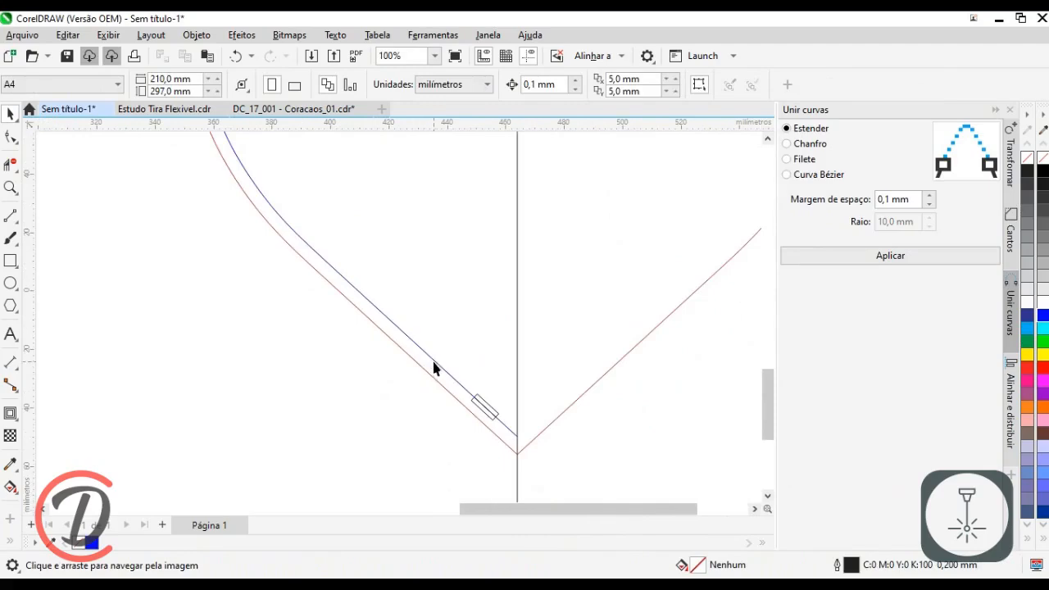
{"action": "left_click", "coordinate": [434, 362]}
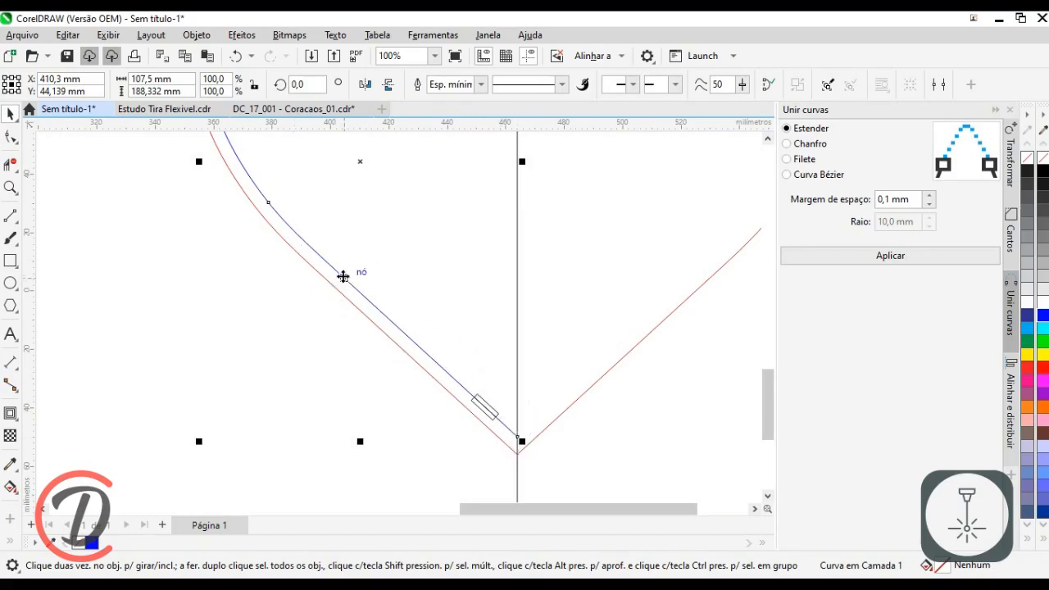
{"action": "left_click_drag", "start_coordinate": [367, 300], "coordinate": [391, 366]}
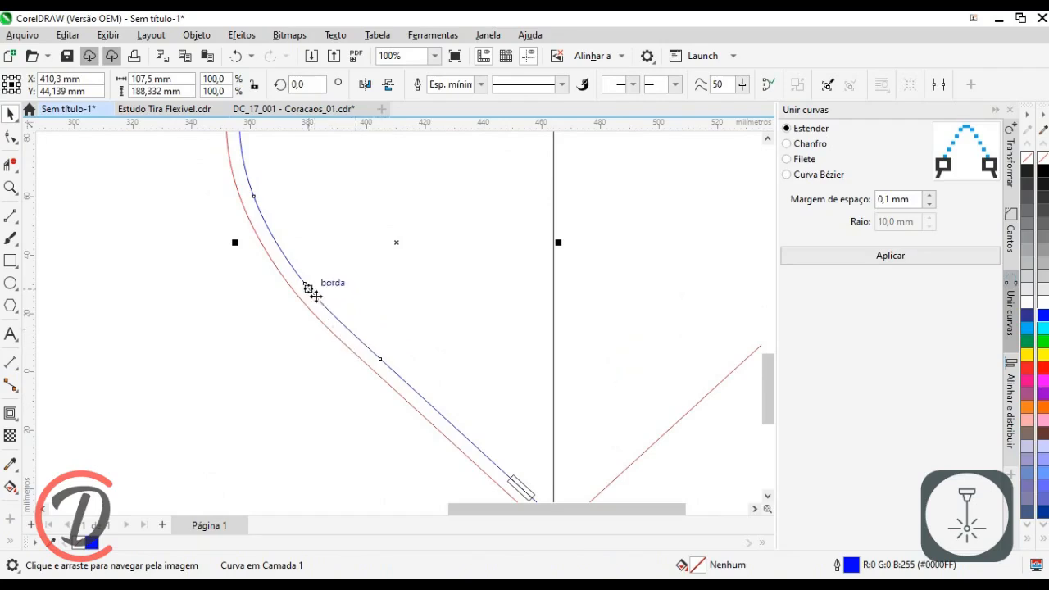
{"action": "scroll", "coordinate": [281, 283], "scroll_direction": "down", "scroll_amount": 1}
{"action": "left_click_drag", "start_coordinate": [281, 284], "coordinate": [294, 433]}
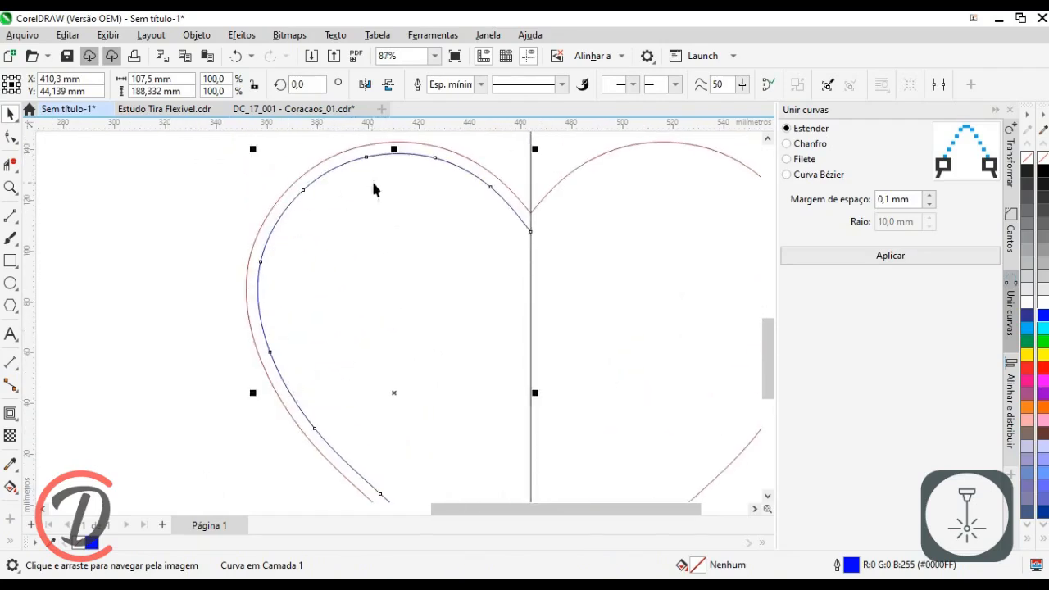
{"action": "scroll", "coordinate": [385, 356], "scroll_direction": "down", "scroll_amount": 3}
{"action": "scroll", "coordinate": [393, 360], "scroll_direction": "up", "scroll_amount": 3}
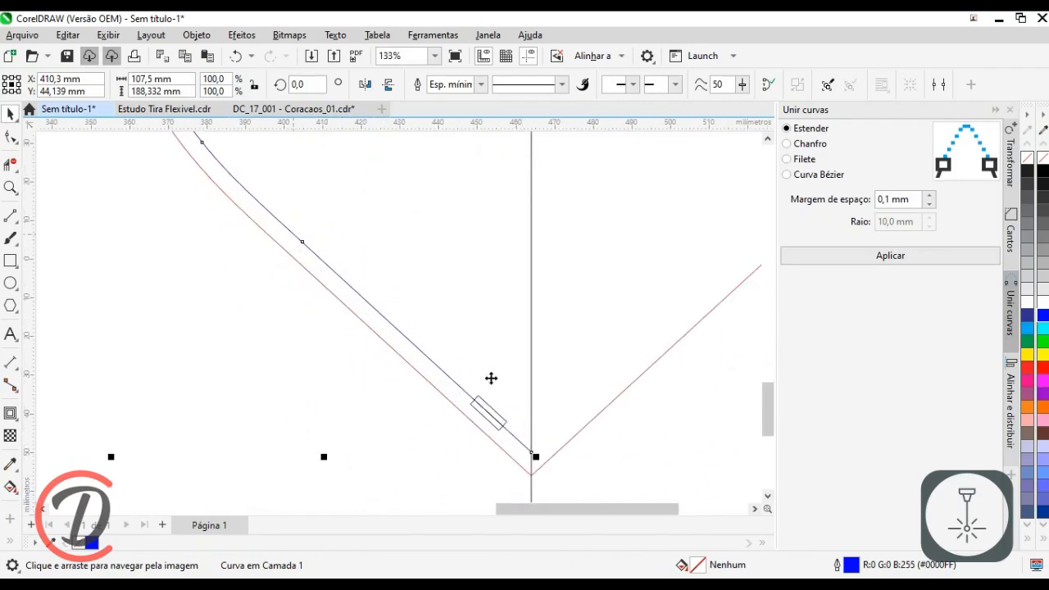
{"action": "left_click_drag", "start_coordinate": [492, 417], "coordinate": [513, 446]}
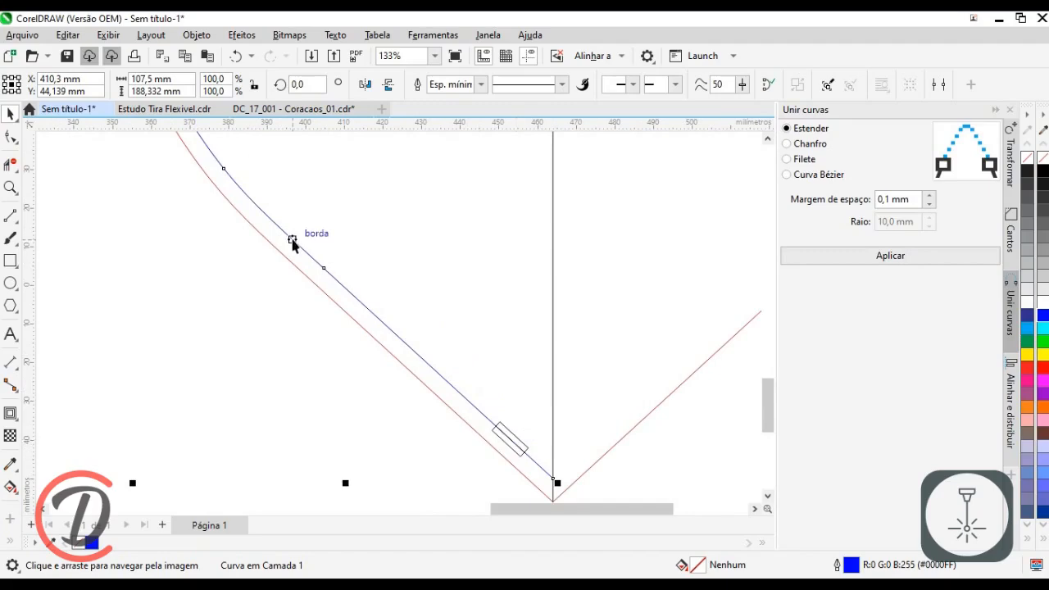
{"action": "key", "text": "Escape"}
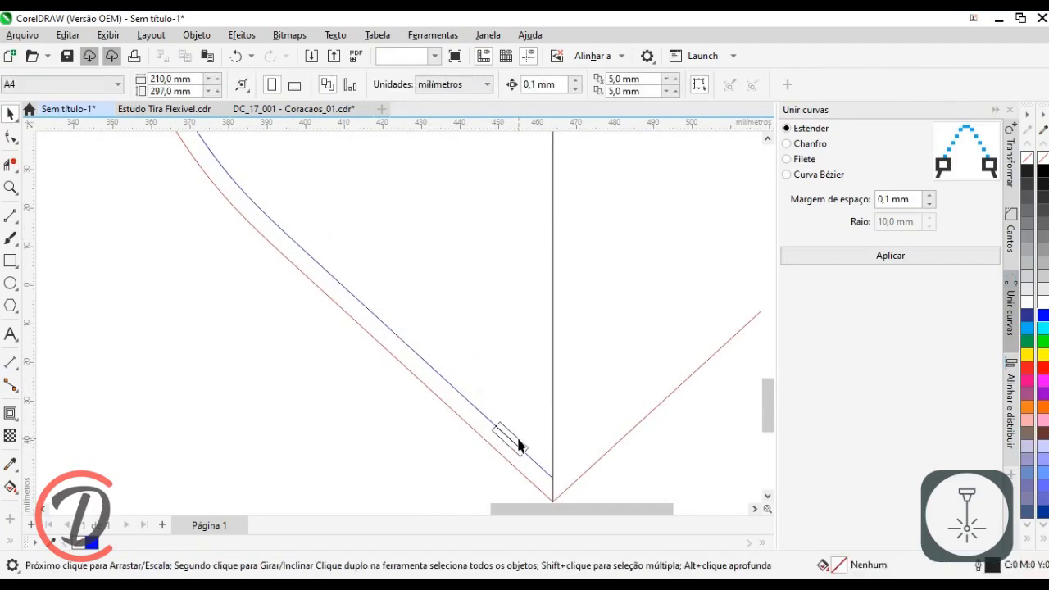
Step: Place a copy of the grouped rectangle on the blue curve, snapping its lower end's midpoint to the first node above the tip
{"action": "left_click", "coordinate": [519, 442]}
{"action": "left_click_drag", "start_coordinate": [519, 440], "coordinate": [346, 272]}
{"action": "left_click", "coordinate": [346, 287]}
{"action": "scroll", "coordinate": [347, 291], "scroll_direction": "up", "scroll_amount": 5}
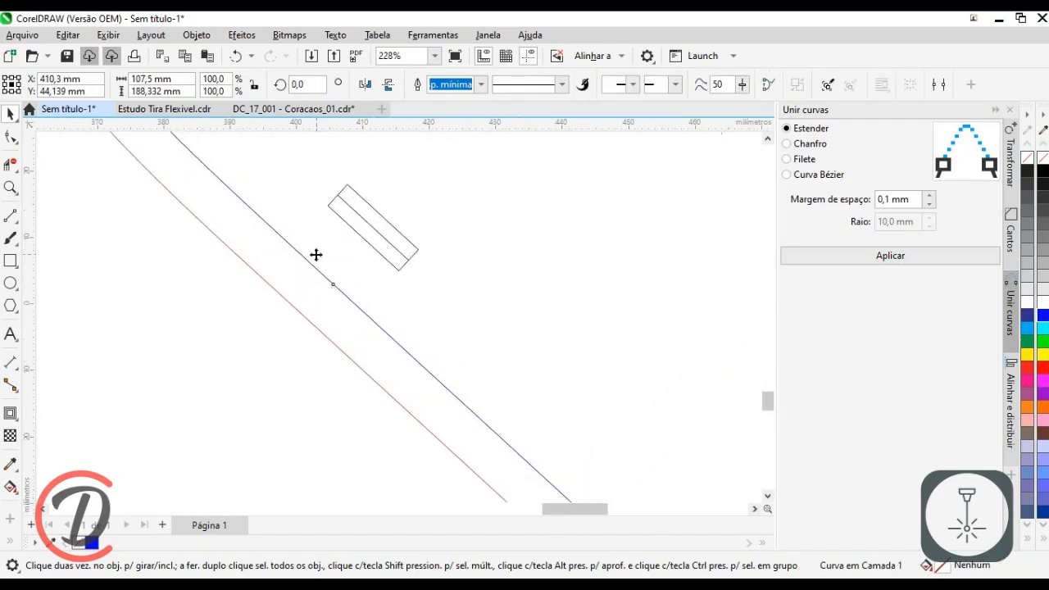
{"action": "scroll", "coordinate": [322, 337], "scroll_direction": "up", "scroll_amount": 2}
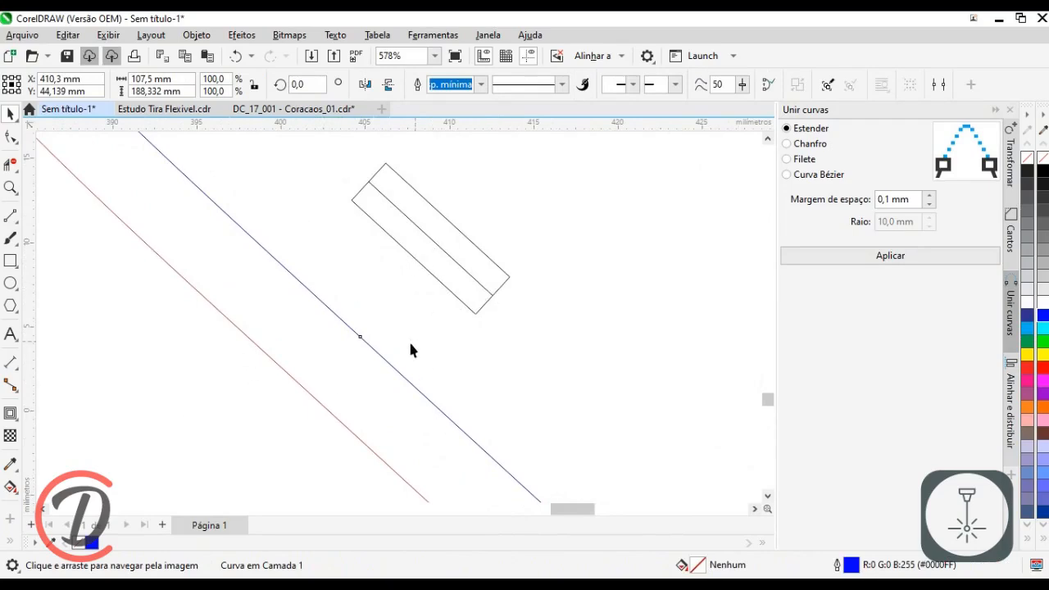
{"action": "left_click", "coordinate": [458, 264]}
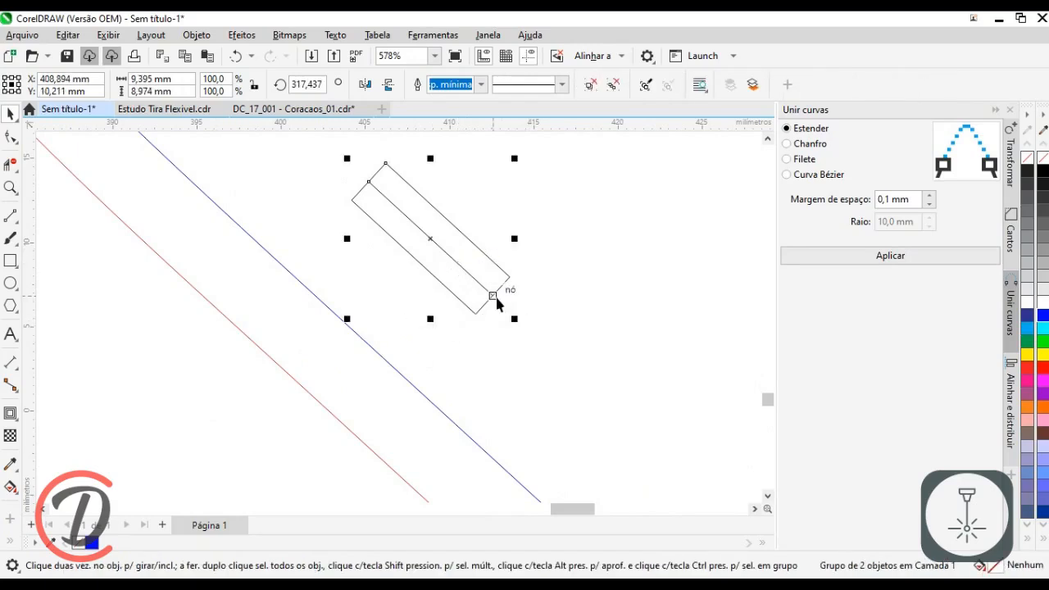
{"action": "left_click_drag", "start_coordinate": [393, 273], "coordinate": [359, 340]}
{"action": "scroll", "coordinate": [461, 492], "scroll_direction": "down", "scroll_amount": 2}
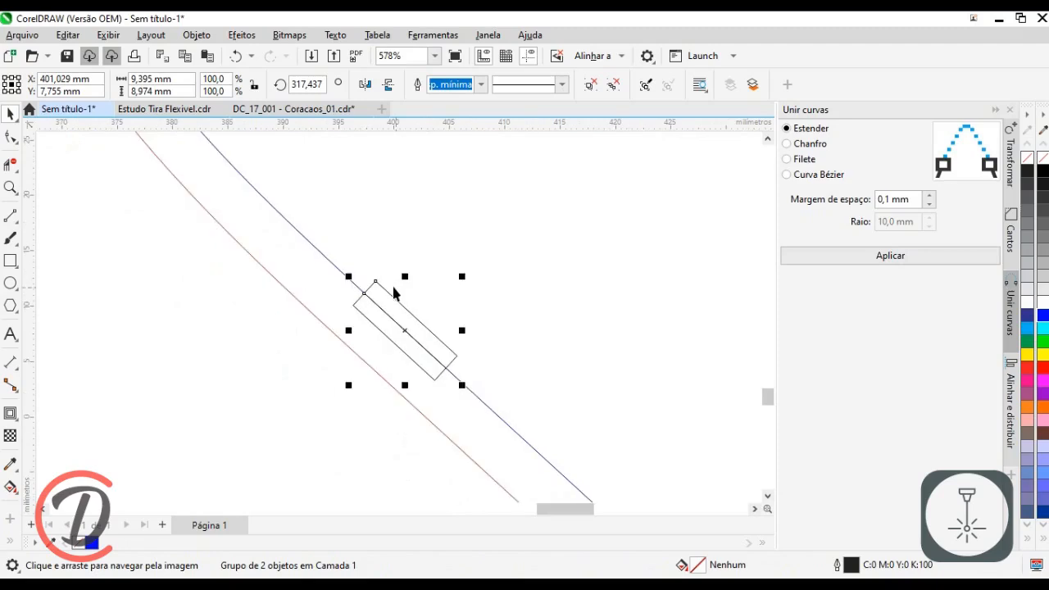
Step: Duplicate the newly placed grouped rectangle into the empty area outside the heart's left half
{"action": "scroll", "coordinate": [394, 292], "scroll_direction": "down", "scroll_amount": 4}
{"action": "scroll", "coordinate": [387, 405], "scroll_direction": "up", "scroll_amount": 1}
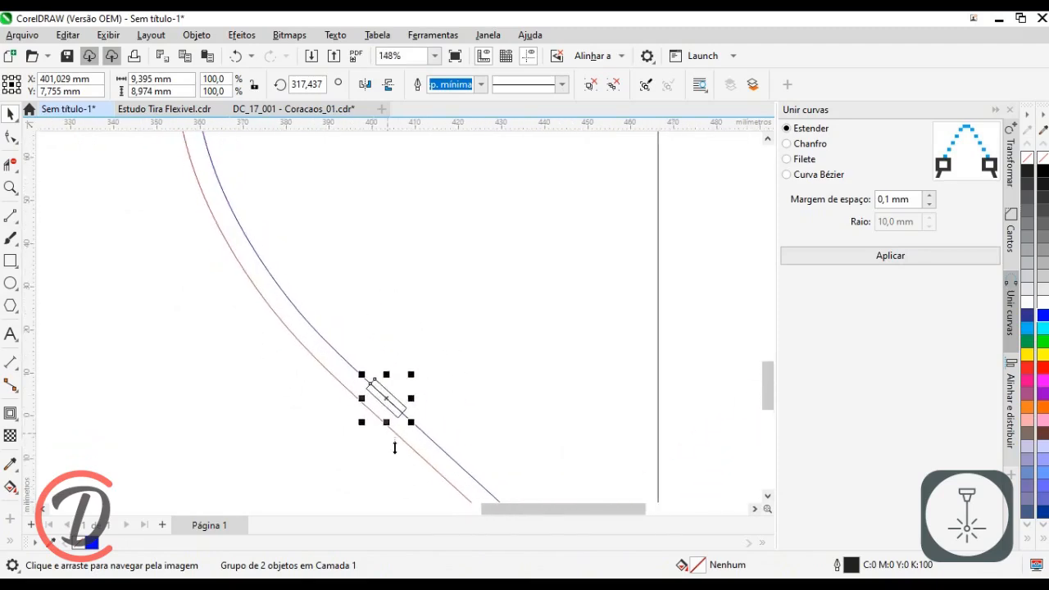
{"action": "left_click_drag", "start_coordinate": [395, 447], "coordinate": [403, 469]}
{"action": "left_click_drag", "start_coordinate": [406, 433], "coordinate": [260, 387]}
{"action": "left_click_drag", "start_coordinate": [232, 306], "coordinate": [237, 241]}
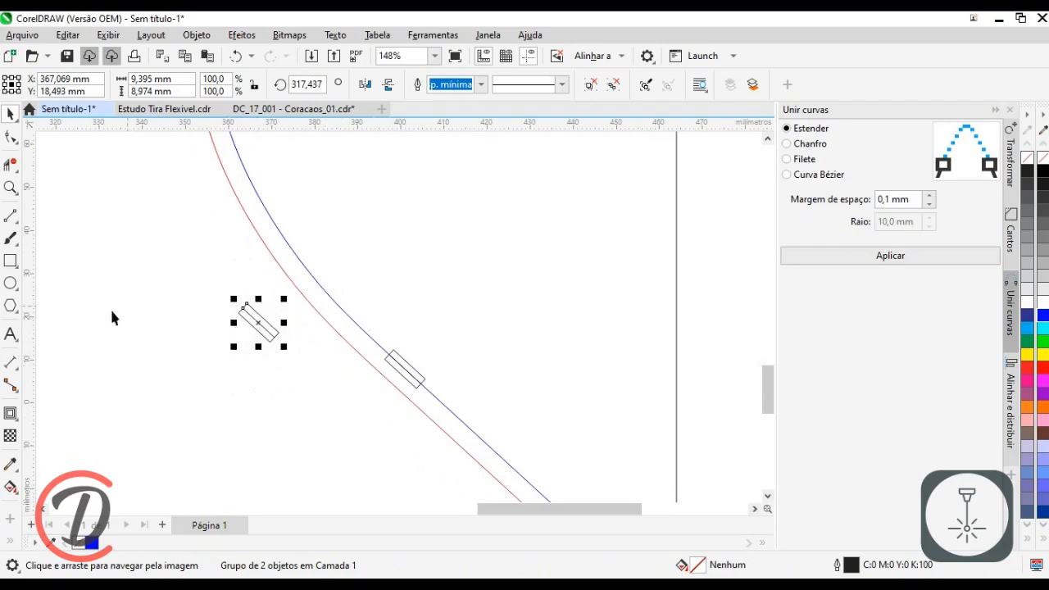
Step: Draw a horizontal line below the spare rectangle outside the heart and set its length to 20 mm
{"action": "left_click", "coordinate": [9, 220]}
{"action": "mouse_move", "coordinate": [324, 414]}
{"action": "left_mouse_down"}
{"action": "mouse_move", "coordinate": [253, 413]}
{"action": "mouse_move", "coordinate": [290, 427]}
{"action": "left_mouse_up"}
{"action": "scroll", "coordinate": [281, 413], "scroll_direction": "up", "scroll_amount": 3}
{"action": "scroll", "coordinate": [292, 403], "scroll_direction": "up", "scroll_amount": 1}
{"action": "left_click_drag", "start_coordinate": [188, 82], "coordinate": [31, 79]}
{"action": "type", "text": "20"}
{"action": "key", "text": "Return"}
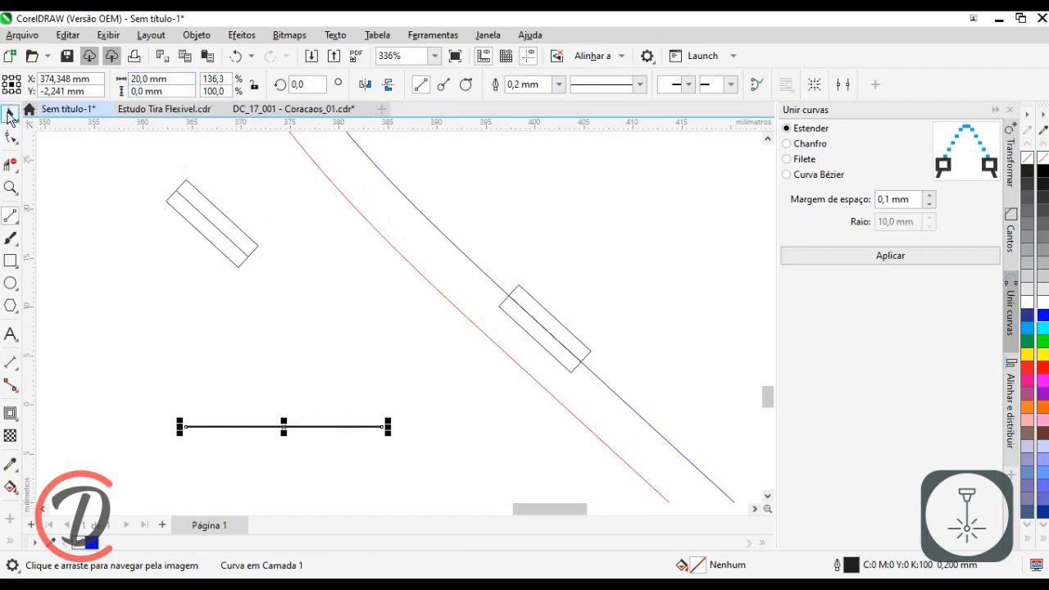
Step: Colour the 20 mm horizontal line's outline magenta
{"action": "left_click", "coordinate": [237, 312]}
{"action": "left_click", "coordinate": [360, 427]}
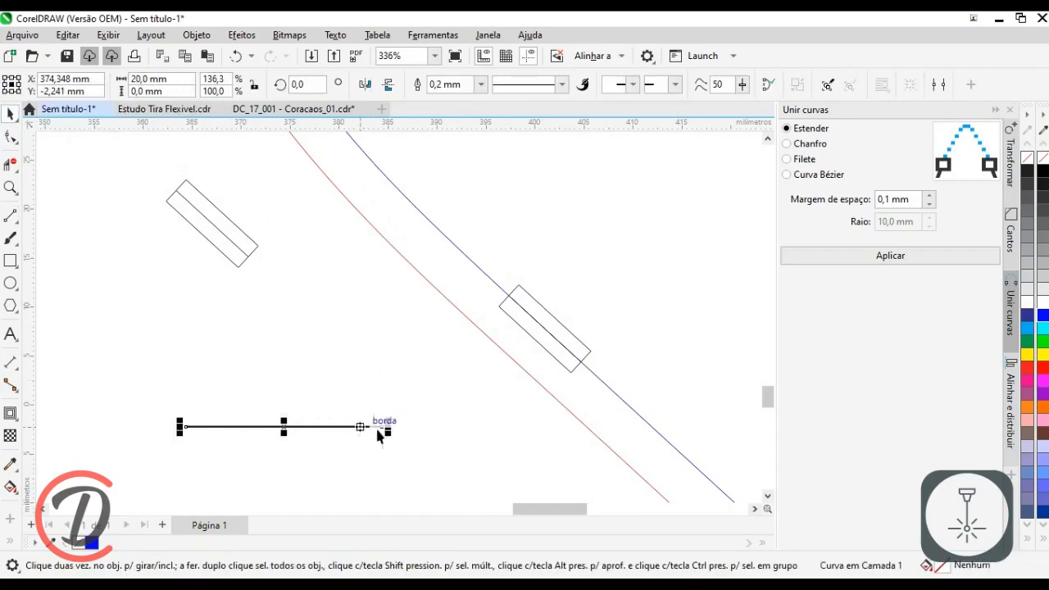
{"action": "right_click", "coordinate": [1044, 381]}
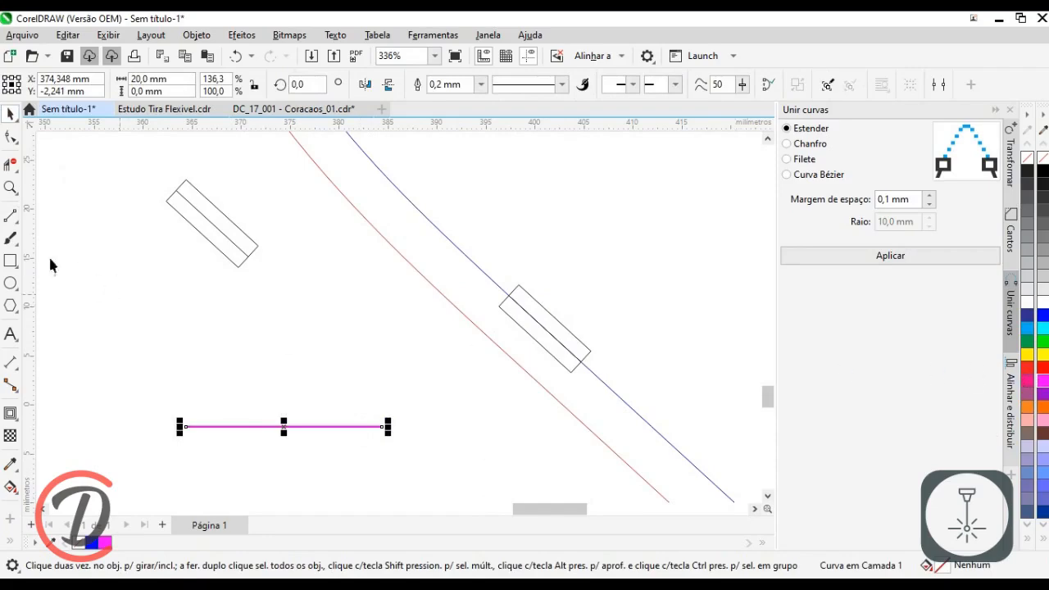
Step: Move the magenta line so its right end snaps to the upper end midpoint of the rectangle placed on the blue curve
{"action": "left_click", "coordinate": [308, 427]}
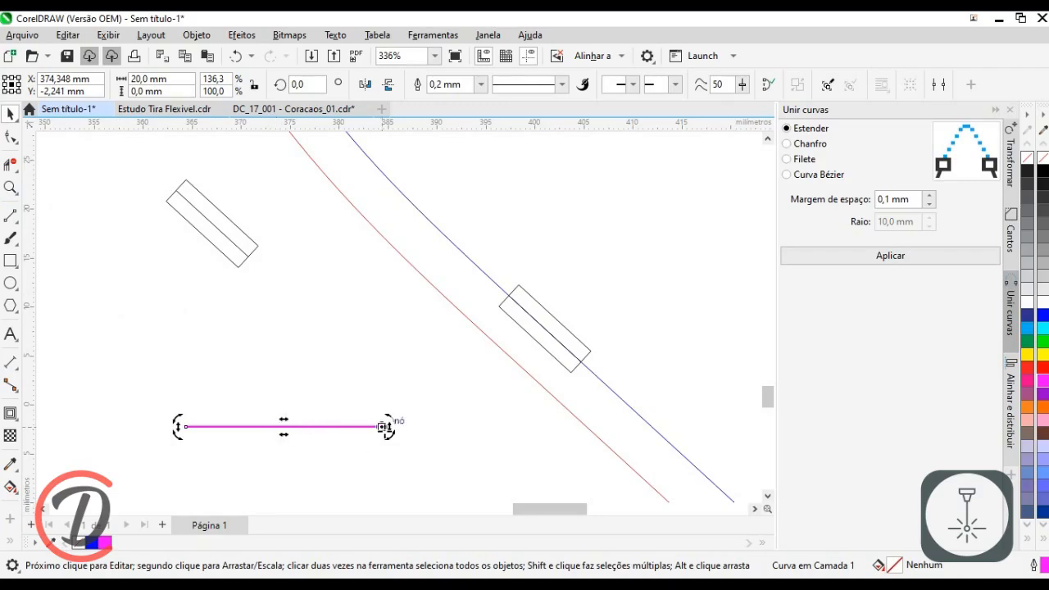
{"action": "left_click", "coordinate": [315, 437]}
{"action": "left_click", "coordinate": [336, 426]}
{"action": "left_click_drag", "start_coordinate": [382, 427], "coordinate": [508, 302]}
{"action": "scroll", "coordinate": [427, 399], "scroll_direction": "up", "scroll_amount": 3}
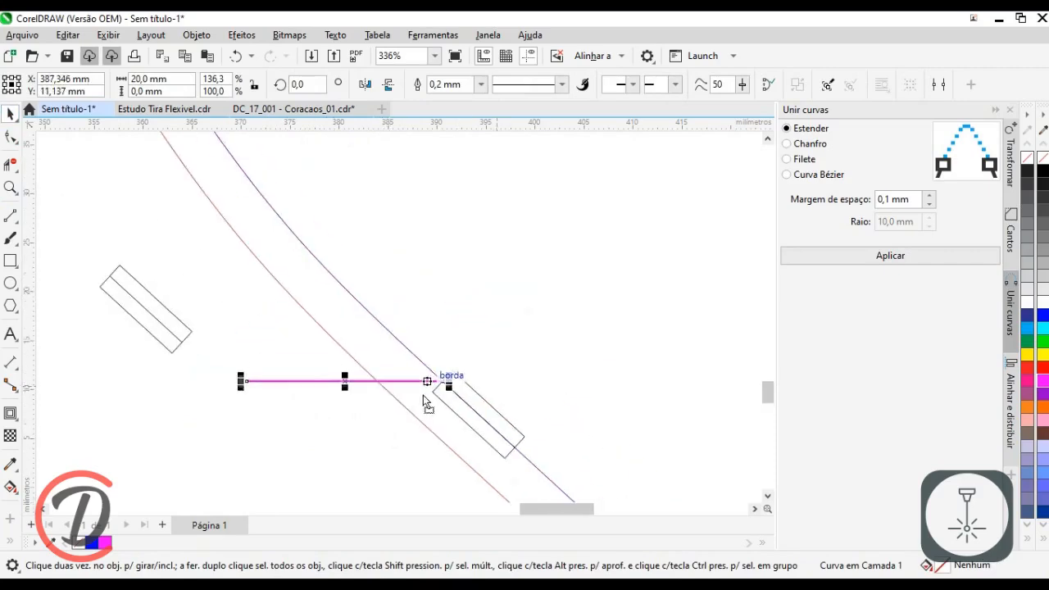
Step: Rotate the magenta line about its right end to about 315.4° so its free end lands on the blue curve
{"action": "left_click", "coordinate": [267, 440]}
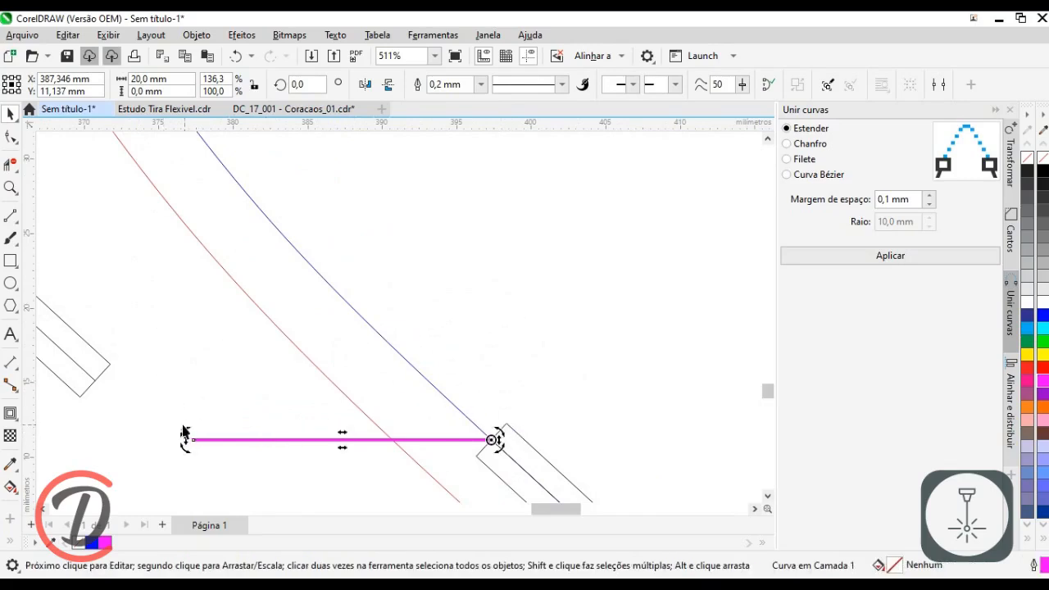
{"action": "left_click_drag", "start_coordinate": [186, 435], "coordinate": [315, 258]}
{"action": "scroll", "coordinate": [293, 246], "scroll_direction": "up", "scroll_amount": 5}
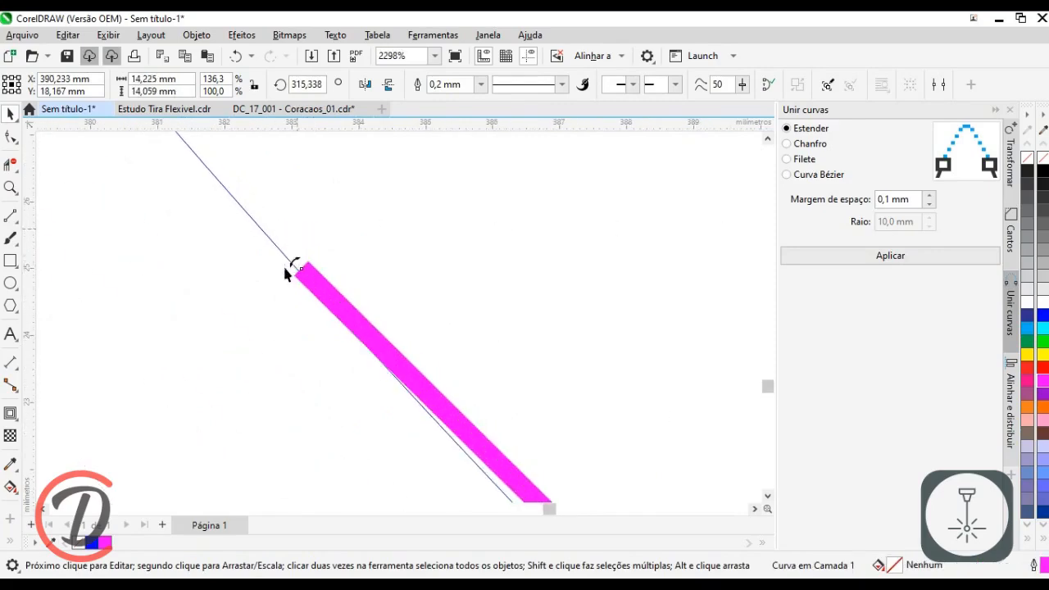
{"action": "scroll", "coordinate": [320, 270], "scroll_direction": "up", "scroll_amount": 2}
{"action": "left_click_drag", "start_coordinate": [323, 282], "coordinate": [318, 281]}
{"action": "scroll", "coordinate": [409, 261], "scroll_direction": "down", "scroll_amount": 6}
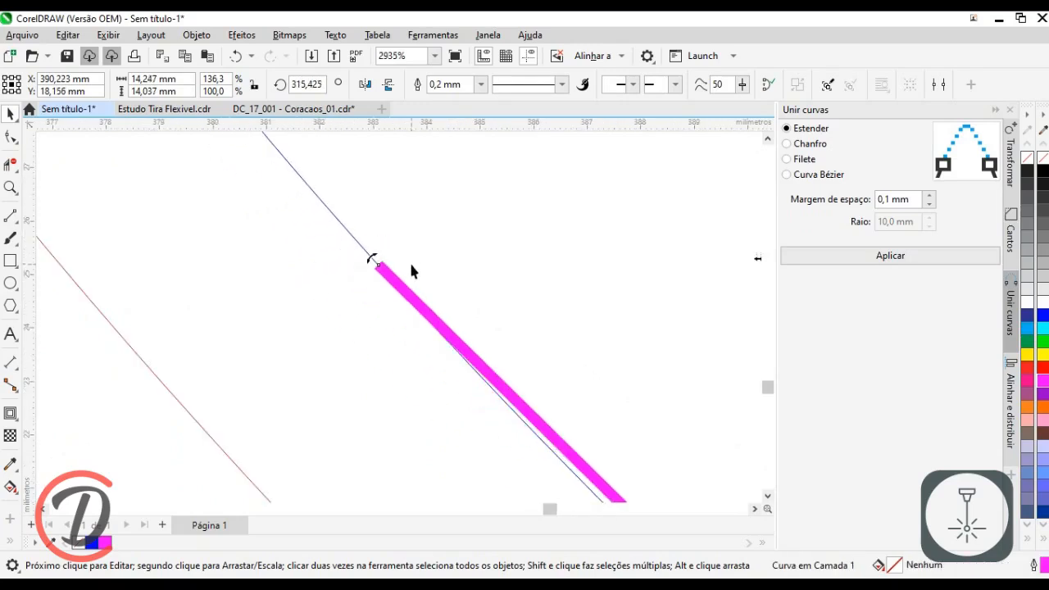
{"action": "left_click", "coordinate": [413, 353]}
{"action": "scroll", "coordinate": [252, 403], "scroll_direction": "down", "scroll_amount": 1}
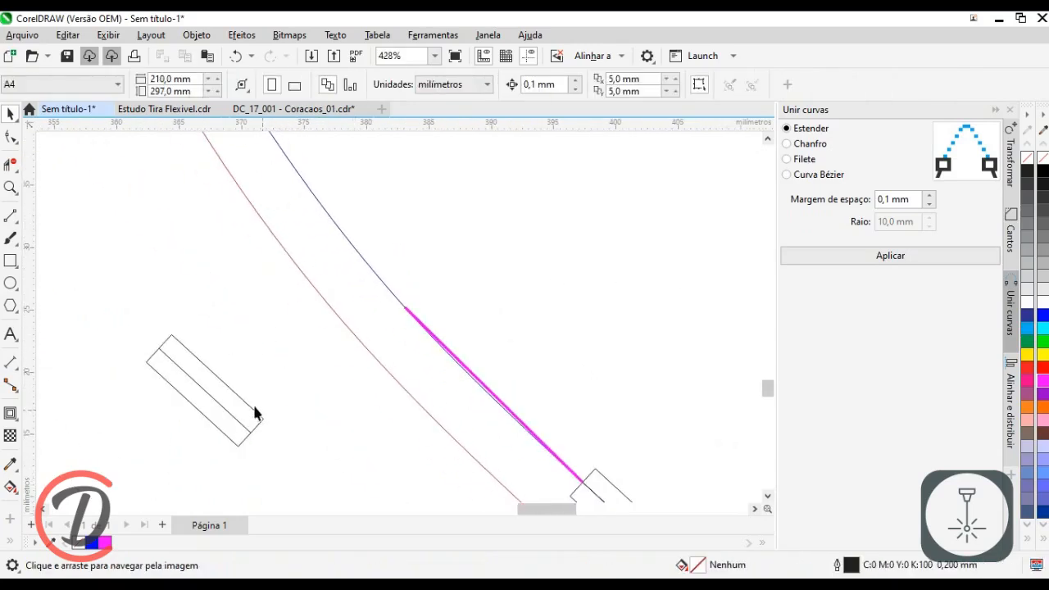
Step: Move the spare grouped rectangle so its lower end's midpoint snaps to the upper end of the magenta line
{"action": "left_click", "coordinate": [230, 398]}
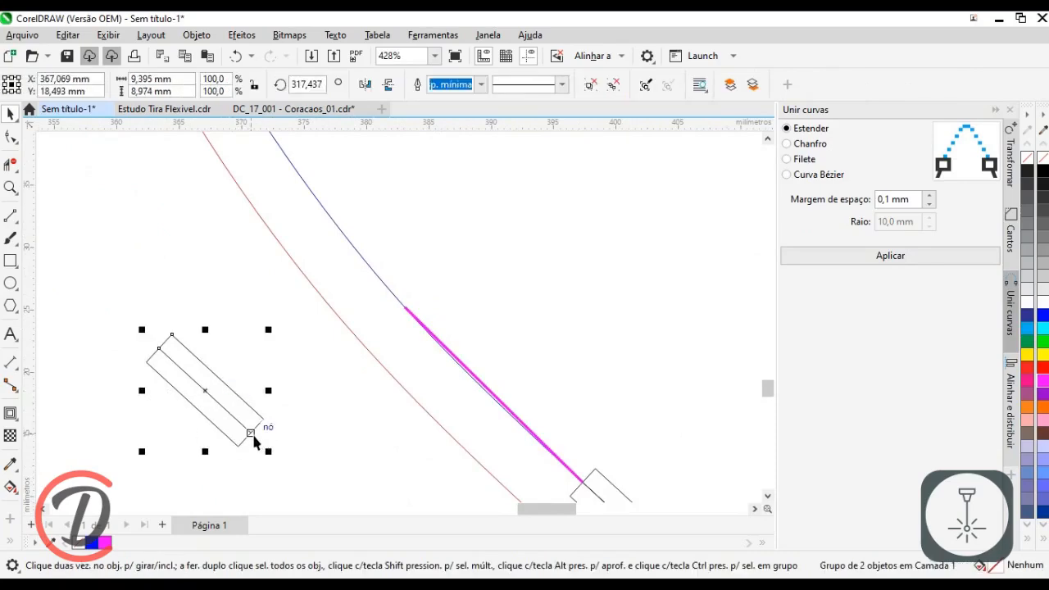
{"action": "left_click_drag", "start_coordinate": [255, 440], "coordinate": [384, 289]}
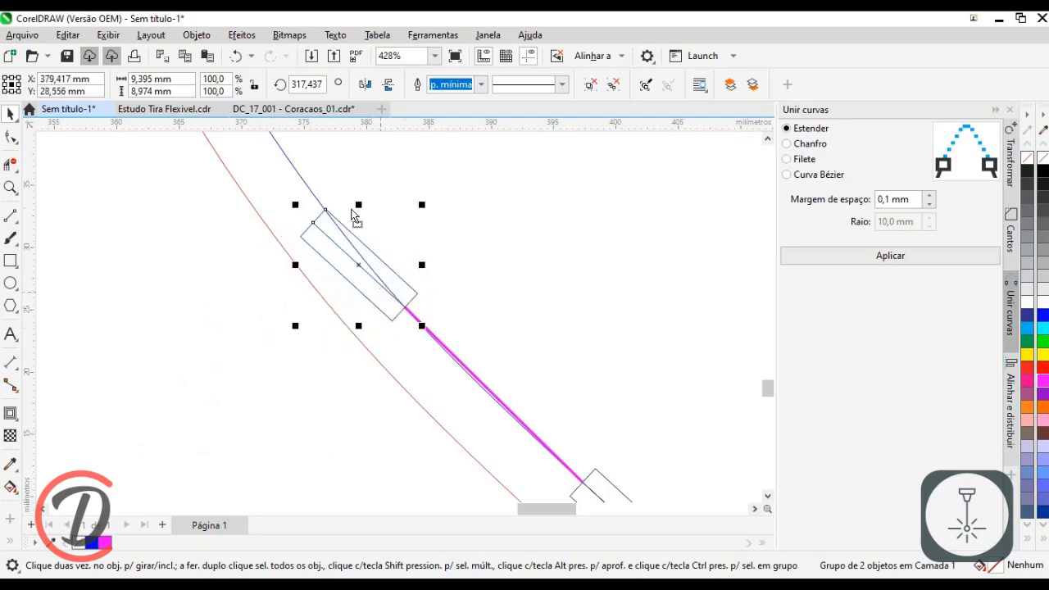
{"action": "scroll", "coordinate": [366, 236], "scroll_direction": "up", "scroll_amount": 3}
Step: Rotate the second rectangle about its lower end midpoint to about 309.3° so its upper midpoint meets the blue curve
{"action": "left_click", "coordinate": [335, 249]}
{"action": "scroll", "coordinate": [333, 209], "scroll_direction": "up", "scroll_amount": 2}
{"action": "left_click_drag", "start_coordinate": [206, 208], "coordinate": [250, 174]}
{"action": "left_click_drag", "start_coordinate": [360, 312], "coordinate": [354, 284]}
{"action": "scroll", "coordinate": [282, 201], "scroll_direction": "up", "scroll_amount": 6}
{"action": "mouse_move", "coordinate": [262, 316]}
{"action": "left_mouse_down"}
{"action": "mouse_move", "coordinate": [263, 300]}
{"action": "mouse_move", "coordinate": [271, 305]}
{"action": "left_mouse_up"}
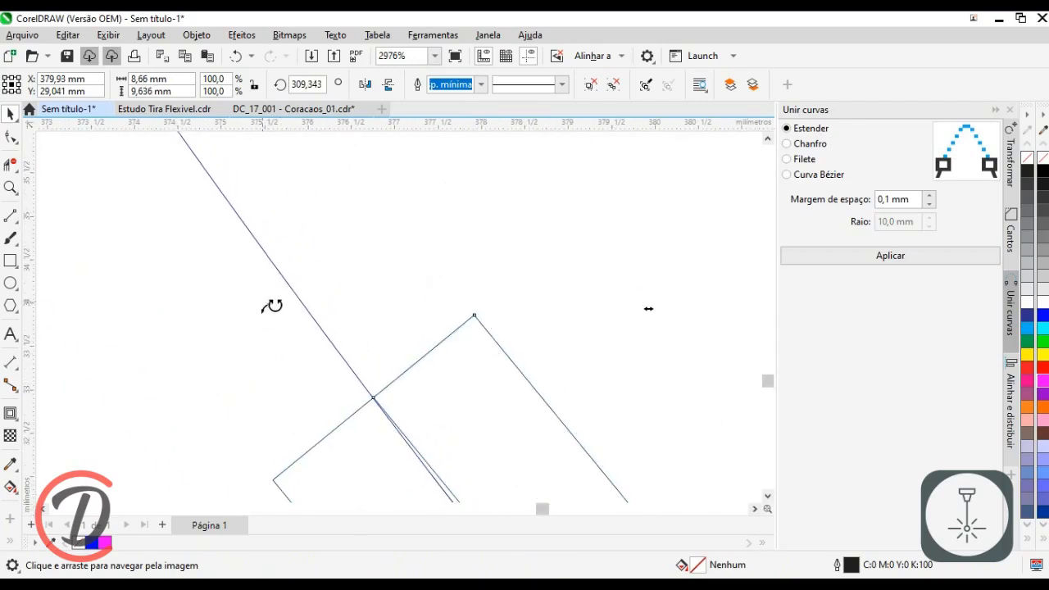
{"action": "scroll", "coordinate": [273, 305], "scroll_direction": "down", "scroll_amount": 15}
{"action": "left_click", "coordinate": [429, 308]}
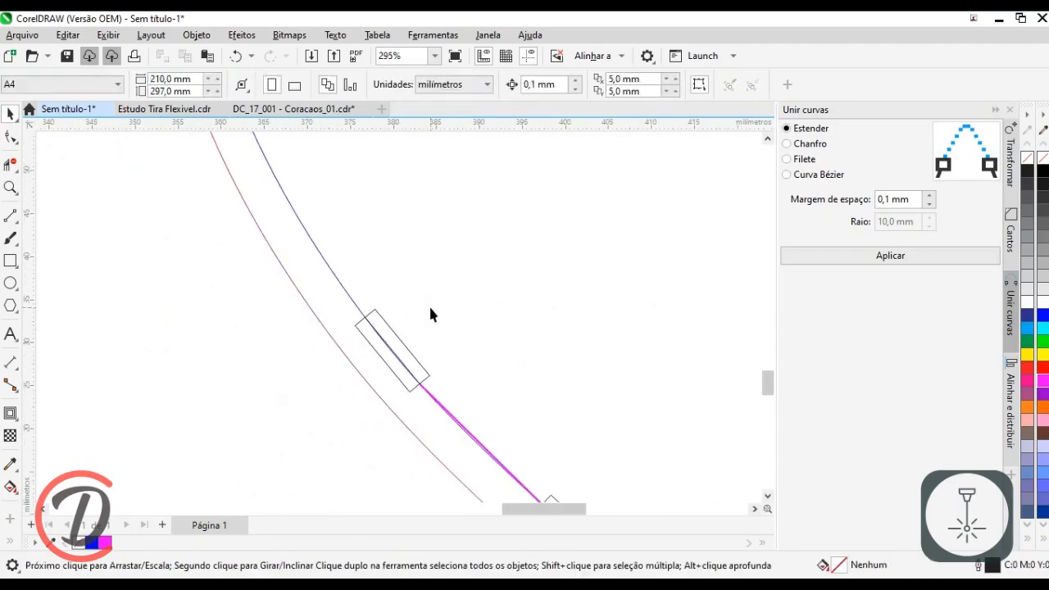
Step: Move the magenta spacing line so its lower end snaps to the second rectangle's upper end midpoint
{"action": "left_click", "coordinate": [482, 444]}
{"action": "left_click_drag", "start_coordinate": [484, 446], "coordinate": [259, 240]}
{"action": "scroll", "coordinate": [305, 266], "scroll_direction": "up", "scroll_amount": 3}
{"action": "left_click_drag", "start_coordinate": [329, 319], "coordinate": [410, 356]}
{"action": "left_click_drag", "start_coordinate": [283, 224], "coordinate": [302, 334]}
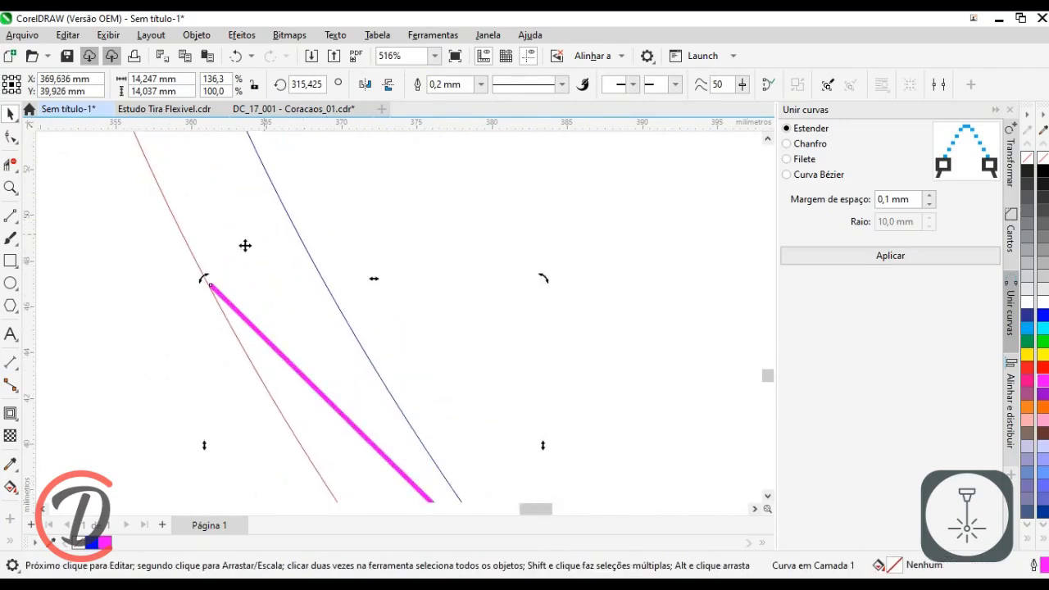
{"action": "scroll", "coordinate": [246, 244], "scroll_direction": "up", "scroll_amount": 2}
Step: Rotate the magenta line about its lower end to about 302.6° so its upper end reaches the blue curve
{"action": "left_click_drag", "start_coordinate": [187, 299], "coordinate": [328, 216]}
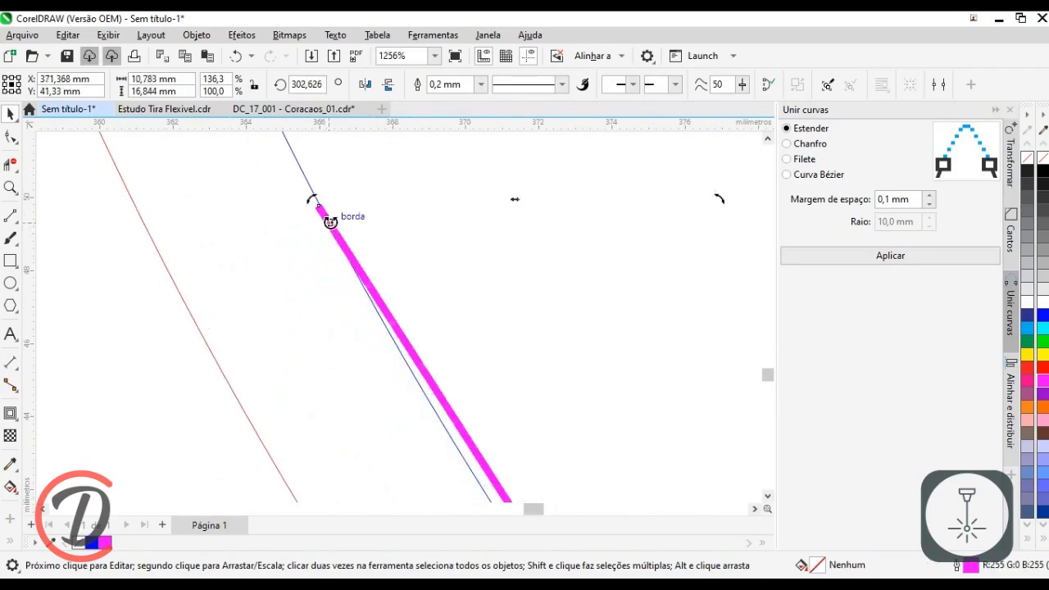
{"action": "scroll", "coordinate": [324, 211], "scroll_direction": "up", "scroll_amount": 1}
{"action": "scroll", "coordinate": [308, 199], "scroll_direction": "down", "scroll_amount": 5}
{"action": "left_click", "coordinate": [220, 332]}
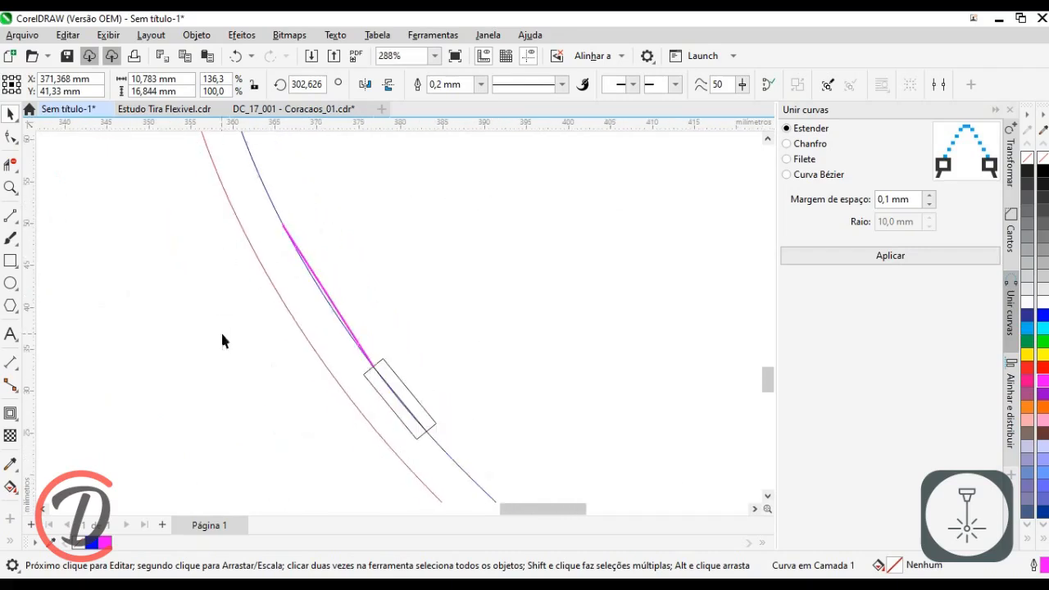
Step: Place a copy of the second rectangle with its lower end's midpoint snapped to the magenta line's upper end
{"action": "left_click", "coordinate": [410, 414]}
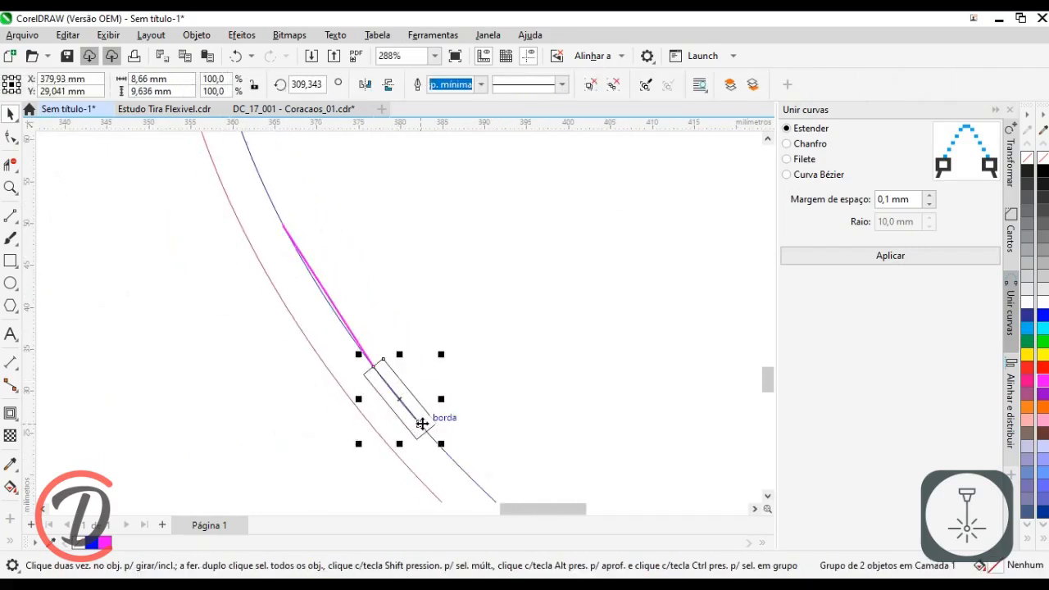
{"action": "left_click_drag", "start_coordinate": [428, 432], "coordinate": [244, 323]}
{"action": "scroll", "coordinate": [292, 211], "scroll_direction": "up", "scroll_amount": 6}
{"action": "scroll", "coordinate": [246, 319], "scroll_direction": "up", "scroll_amount": 4}
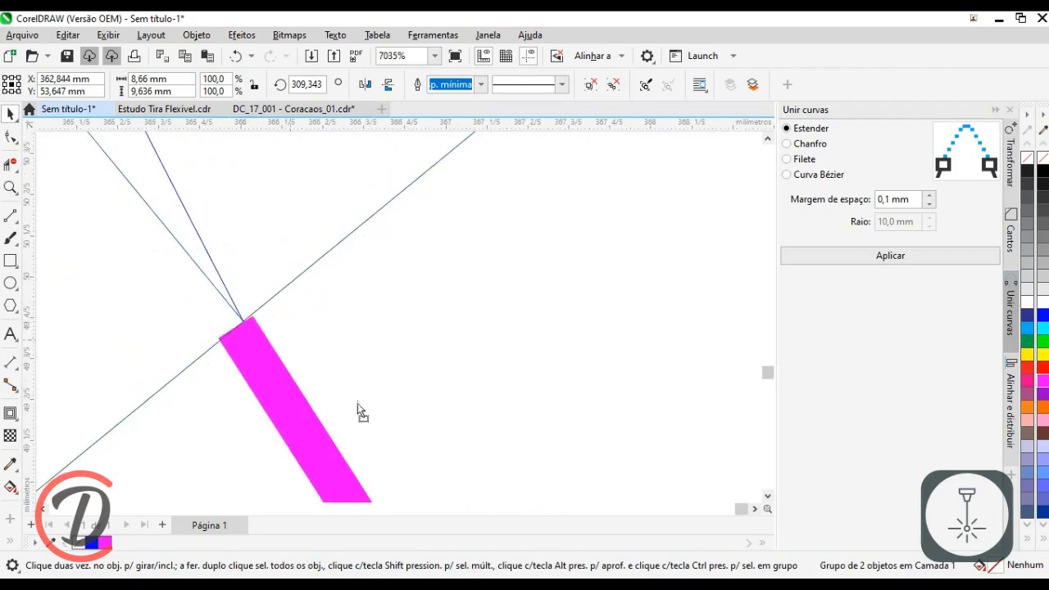
{"action": "scroll", "coordinate": [415, 451], "scroll_direction": "down", "scroll_amount": 3}
{"action": "left_click_drag", "start_coordinate": [537, 497], "coordinate": [469, 479]}
Step: Rotate the third rectangle about its lower end midpoint until its upper midpoint lies on the blue curve
{"action": "left_click", "coordinate": [286, 321]}
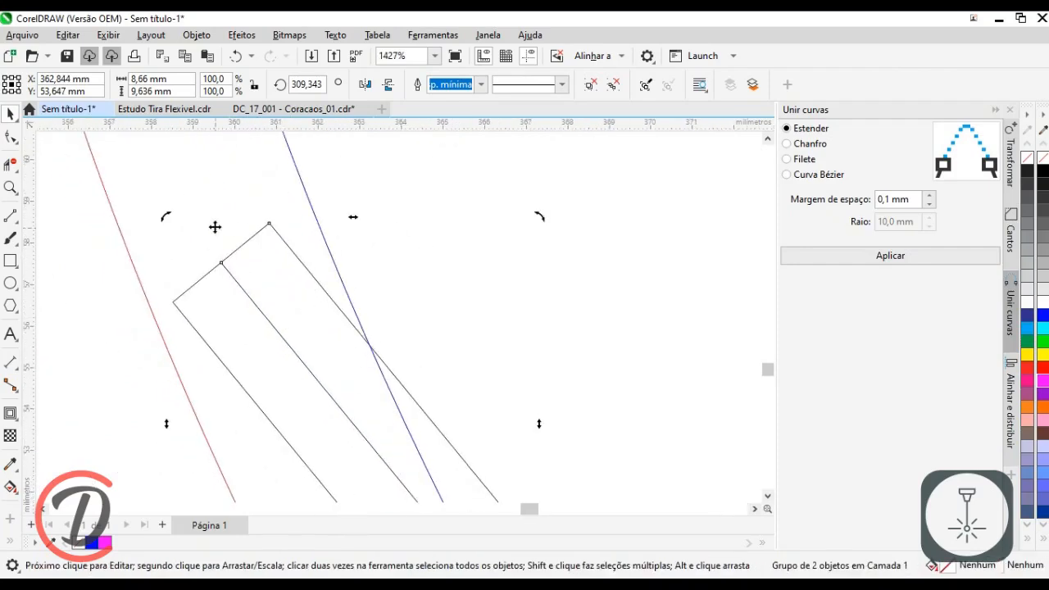
{"action": "left_click_drag", "start_coordinate": [167, 219], "coordinate": [278, 168]}
{"action": "scroll", "coordinate": [337, 238], "scroll_direction": "down", "scroll_amount": 3}
{"action": "left_click", "coordinate": [155, 323]}
{"action": "scroll", "coordinate": [246, 286], "scroll_direction": "down", "scroll_amount": 4}
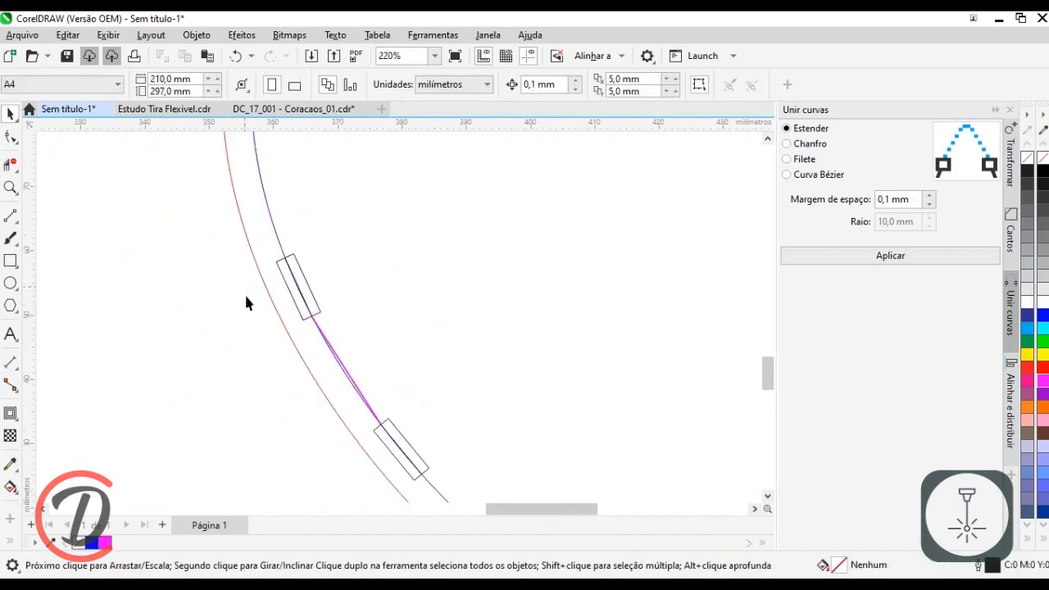
Step: Duplicate the third rectangle together with the magenta line, snapping the copied line's lower end to the third rectangle's upper midpoint
{"action": "scroll", "coordinate": [311, 386], "scroll_direction": "down", "scroll_amount": 1}
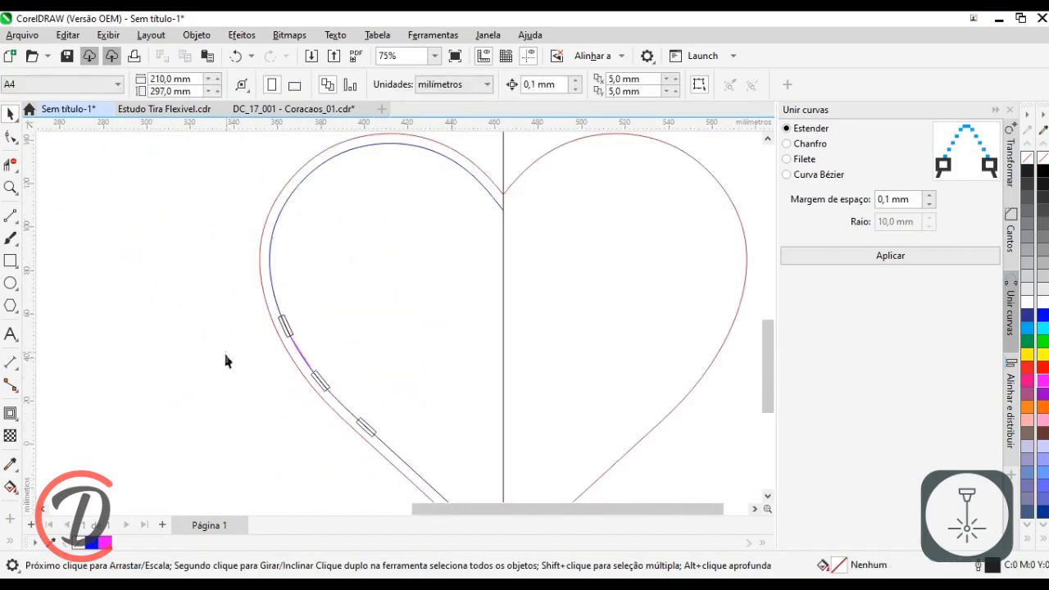
{"action": "scroll", "coordinate": [255, 376], "scroll_direction": "up", "scroll_amount": 1}
{"action": "left_click_drag", "start_coordinate": [258, 342], "coordinate": [221, 368]}
{"action": "scroll", "coordinate": [234, 374], "scroll_direction": "down", "scroll_amount": 1}
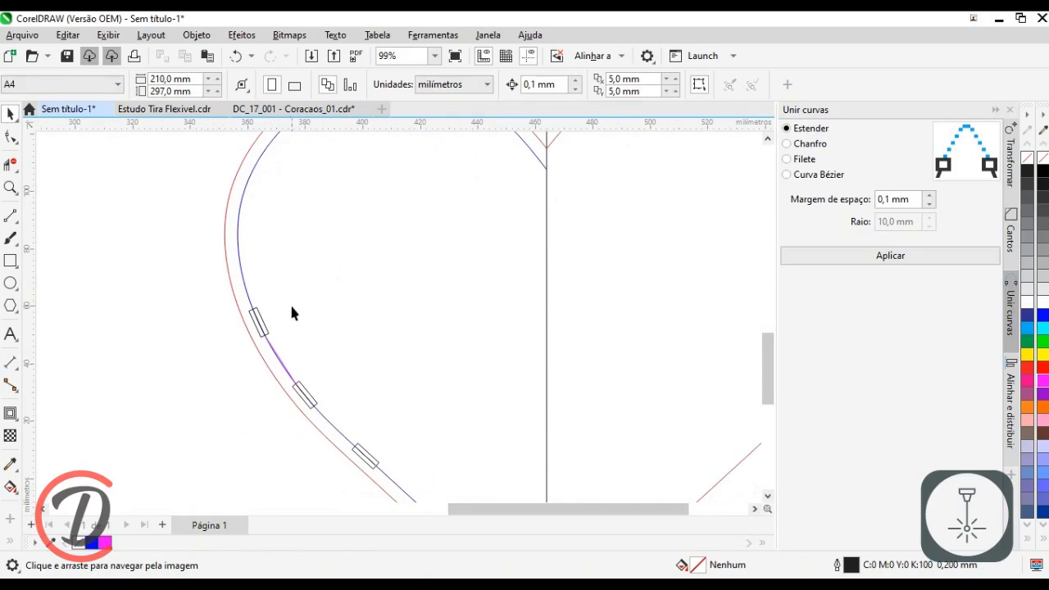
{"action": "scroll", "coordinate": [188, 303], "scroll_direction": "up", "scroll_amount": 2}
{"action": "left_click_drag", "start_coordinate": [202, 297], "coordinate": [412, 428]}
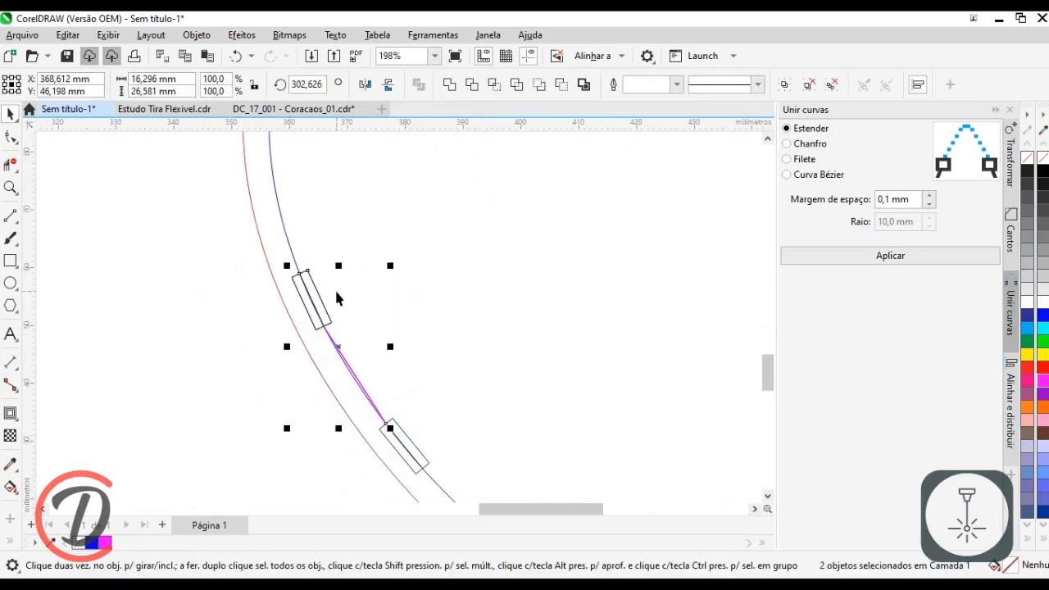
{"action": "left_click_drag", "start_coordinate": [332, 291], "coordinate": [250, 203]}
{"action": "scroll", "coordinate": [279, 251], "scroll_direction": "up", "scroll_amount": 3}
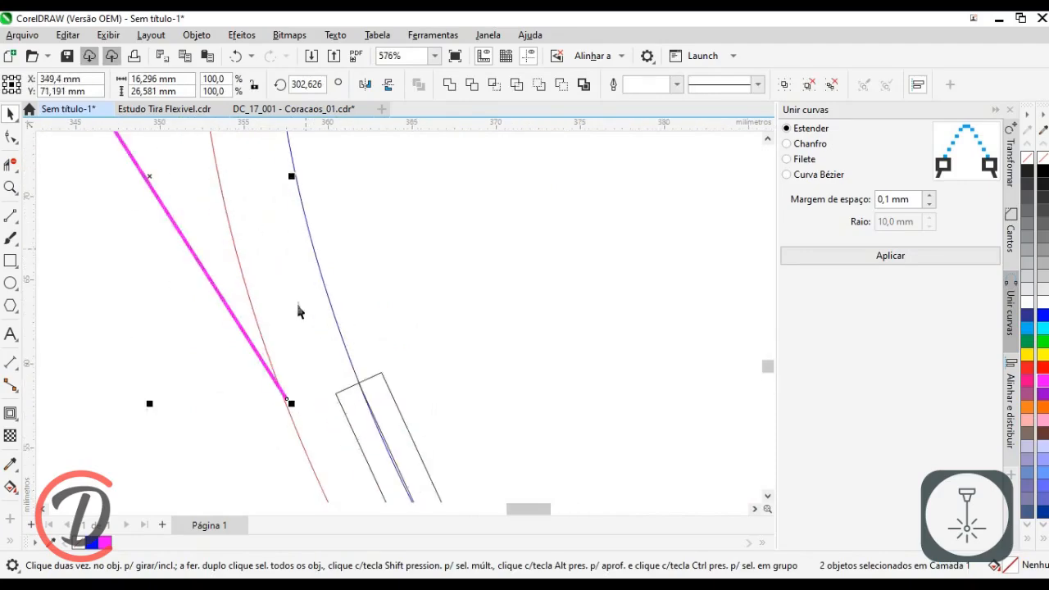
{"action": "left_click_drag", "start_coordinate": [287, 400], "coordinate": [363, 384]}
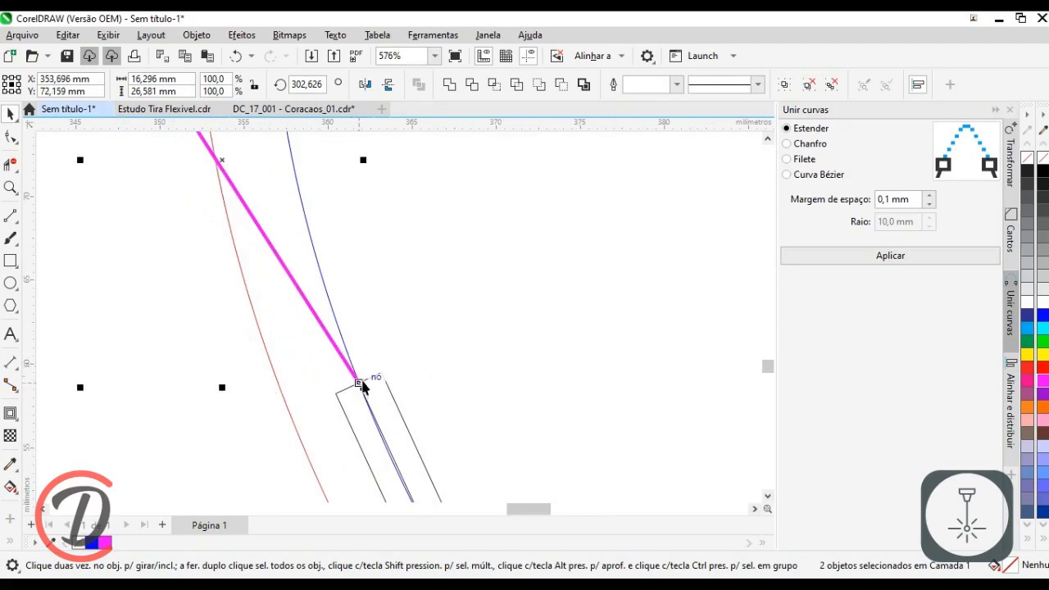
{"action": "scroll", "coordinate": [367, 379], "scroll_direction": "down", "scroll_amount": 2}
{"action": "left_click_drag", "start_coordinate": [340, 294], "coordinate": [333, 355]}
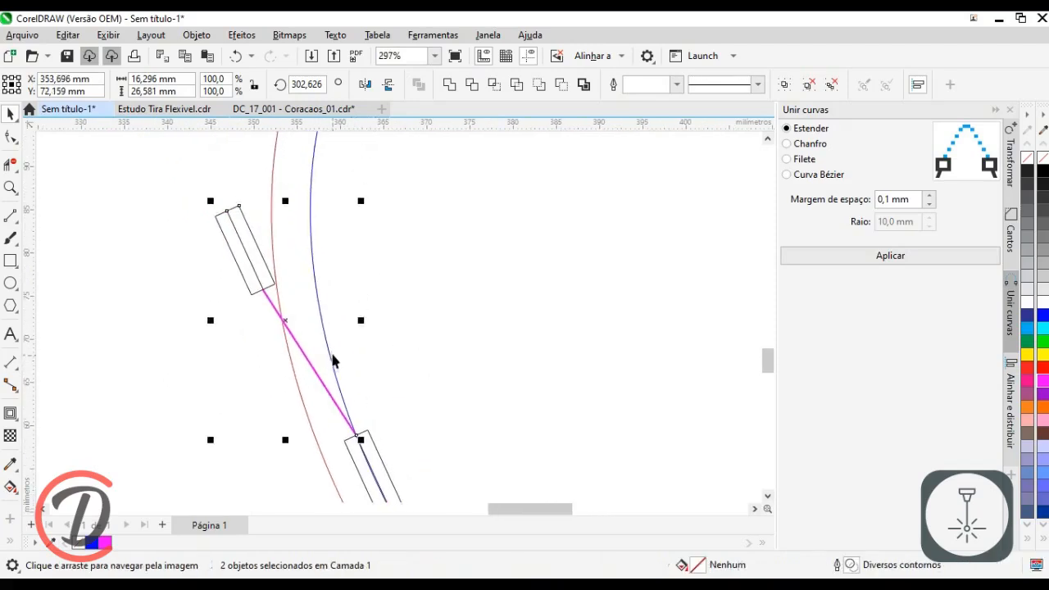
Step: Group the copied rectangle and magenta line into one object
{"action": "right_click", "coordinate": [233, 227]}
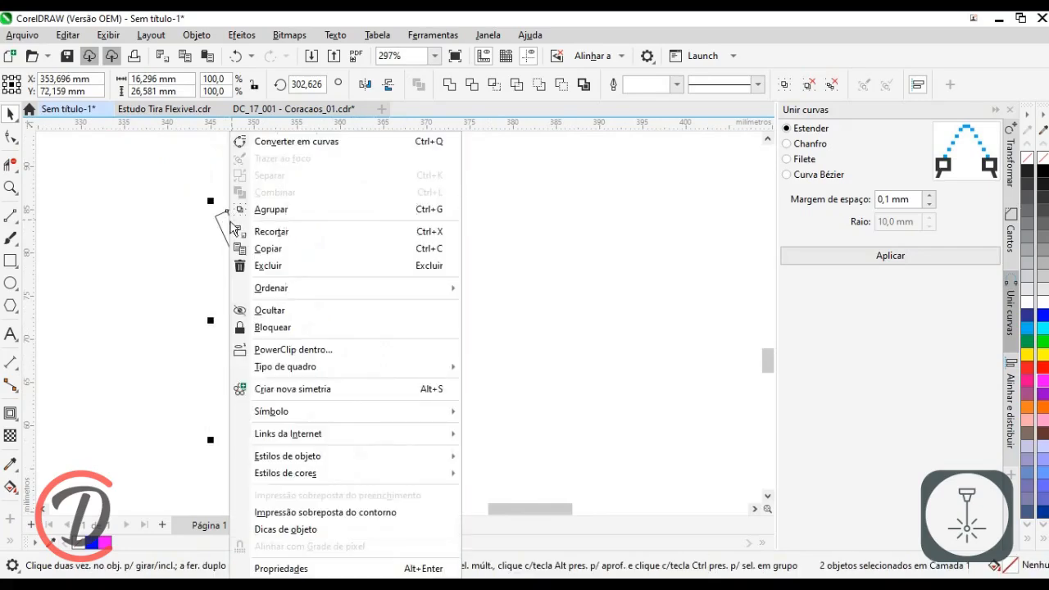
{"action": "left_click", "coordinate": [148, 262]}
{"action": "left_click_drag", "start_coordinate": [372, 440], "coordinate": [372, 439]}
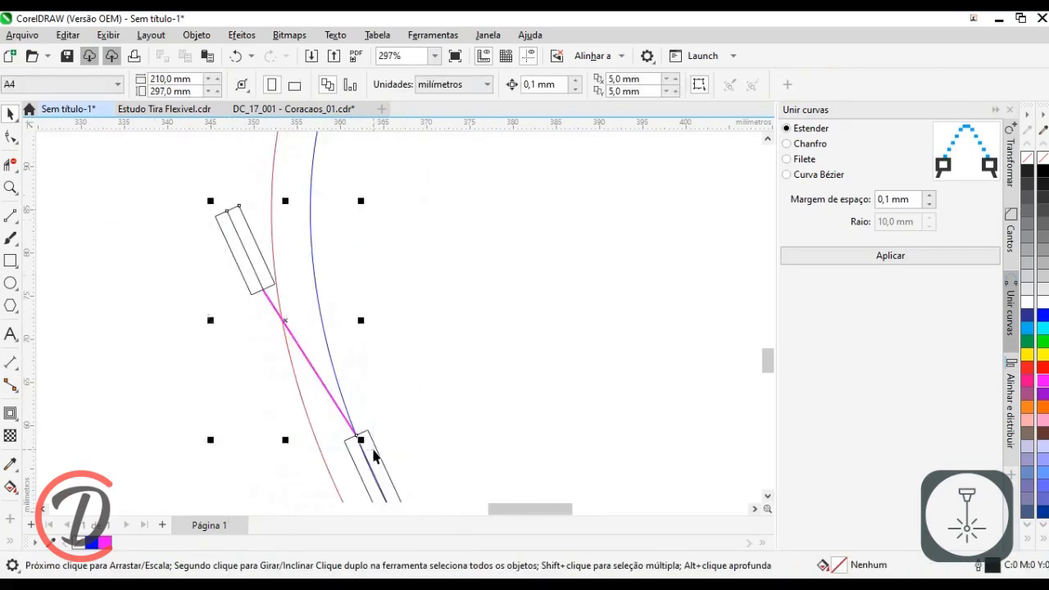
{"action": "right_click", "coordinate": [244, 230]}
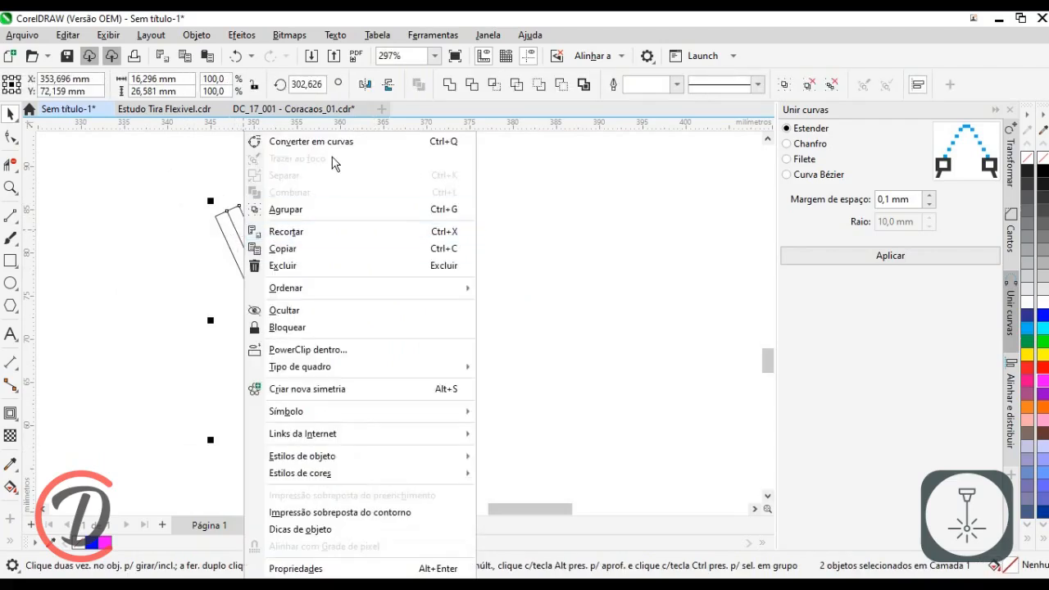
{"action": "left_click", "coordinate": [285, 209]}
Step: Set the group's rotation centre at the line's lower end and rotate it to about 341.9° towards the blue curve
{"action": "left_click", "coordinate": [240, 267]}
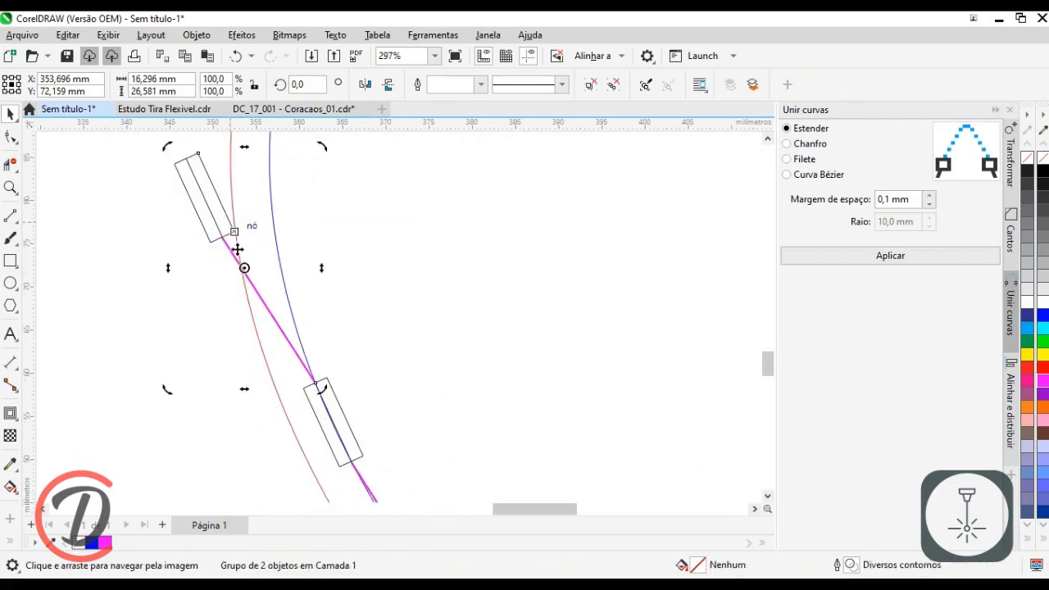
{"action": "left_click_drag", "start_coordinate": [282, 340], "coordinate": [316, 391]}
{"action": "scroll", "coordinate": [326, 220], "scroll_direction": "up", "scroll_amount": 3}
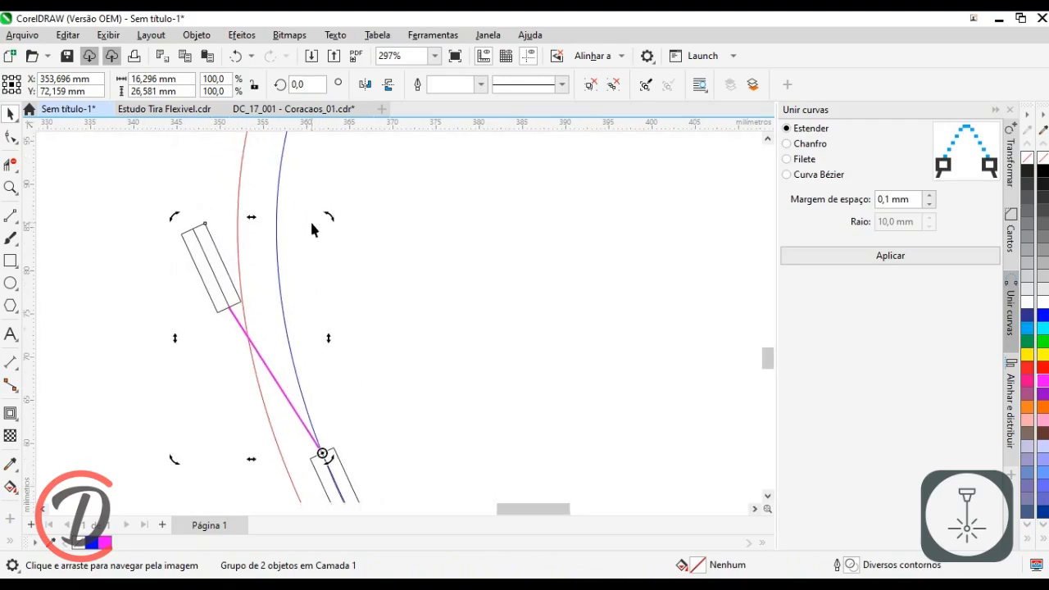
{"action": "scroll", "coordinate": [195, 215], "scroll_direction": "down", "scroll_amount": 1}
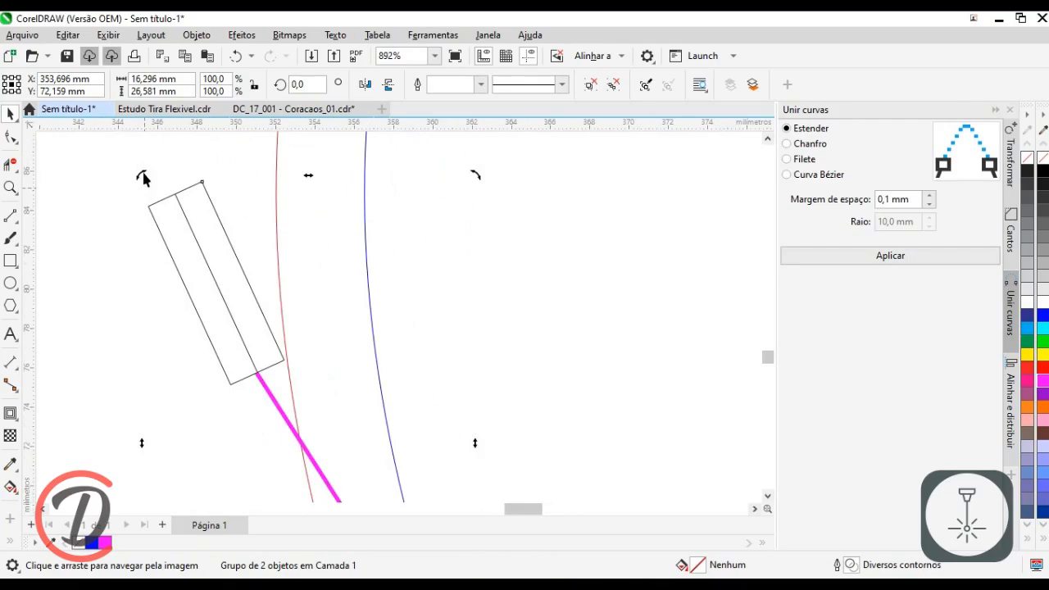
{"action": "left_click_drag", "start_coordinate": [143, 181], "coordinate": [344, 190]}
{"action": "scroll", "coordinate": [342, 211], "scroll_direction": "down", "scroll_amount": 1}
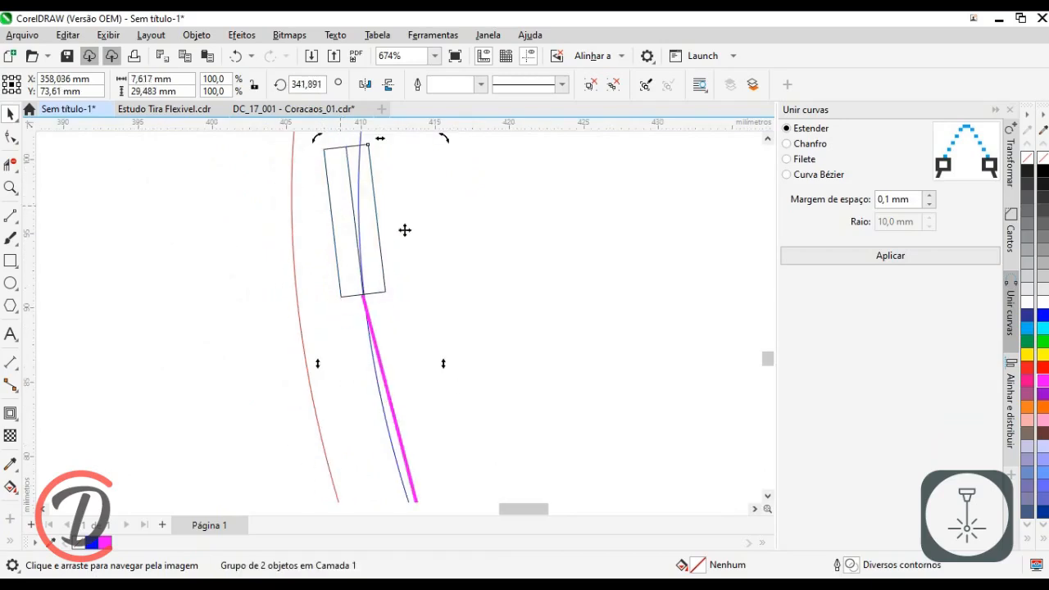
Step: Fine-tune the group's rotation to about 341.7° so the magenta line's upper end sits on the blue curve
{"action": "scroll", "coordinate": [362, 275], "scroll_direction": "up", "scroll_amount": 2}
{"action": "scroll", "coordinate": [330, 239], "scroll_direction": "up", "scroll_amount": 1}
{"action": "scroll", "coordinate": [359, 311], "scroll_direction": "up", "scroll_amount": 1}
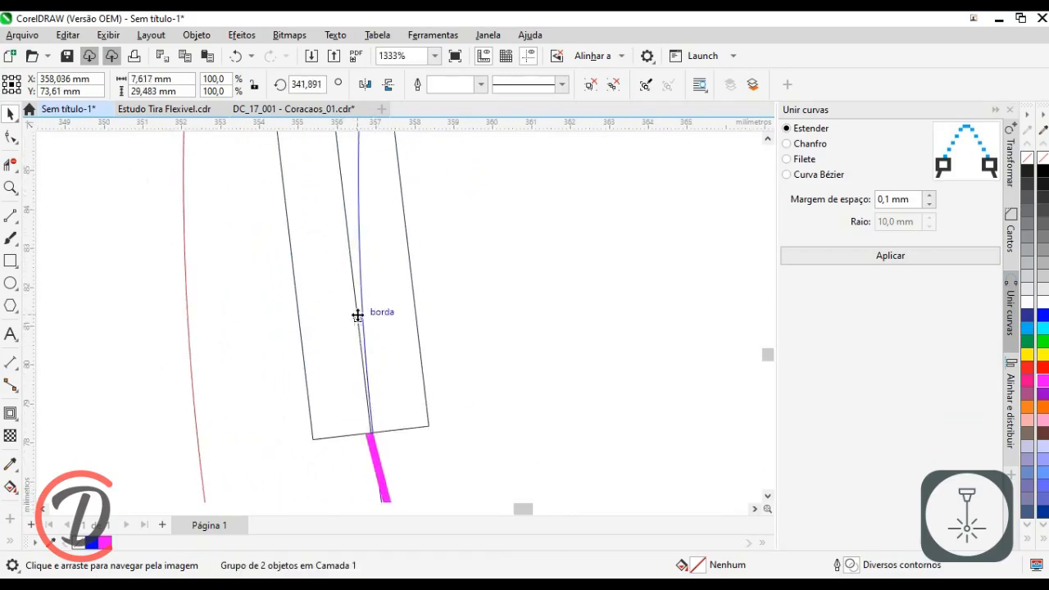
{"action": "scroll", "coordinate": [382, 270], "scroll_direction": "down", "scroll_amount": 3}
{"action": "scroll", "coordinate": [318, 191], "scroll_direction": "up", "scroll_amount": 2}
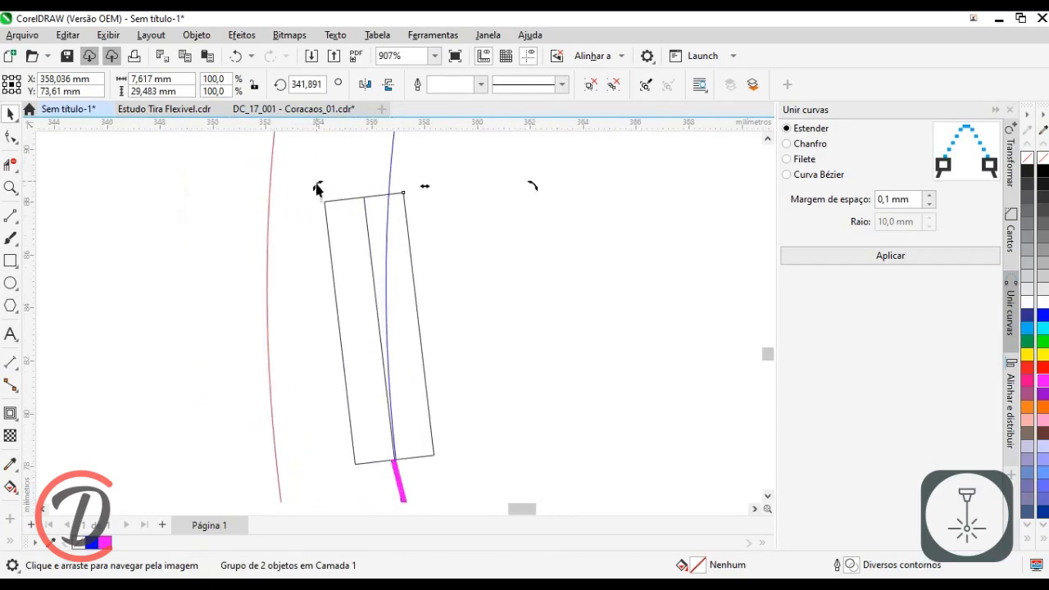
{"action": "left_click_drag", "start_coordinate": [322, 187], "coordinate": [321, 186]}
{"action": "left_click_drag", "start_coordinate": [336, 459], "coordinate": [316, 319]}
{"action": "scroll", "coordinate": [400, 353], "scroll_direction": "down", "scroll_amount": 1}
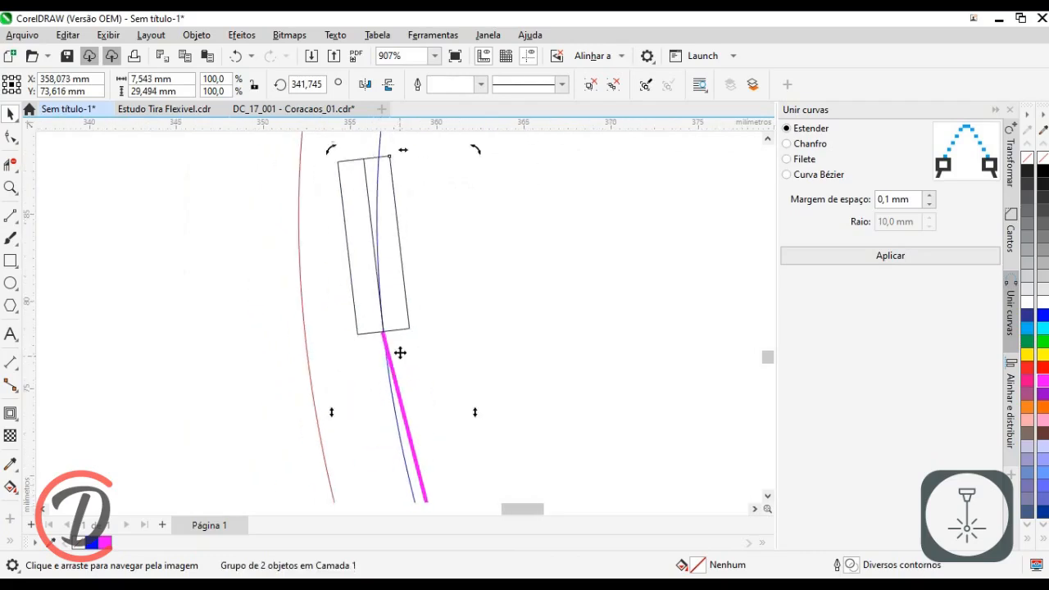
Step: Ungroup the rotated pair so the leftmost tab rectangle is separate from its magenta line
{"action": "left_click_drag", "start_coordinate": [400, 353], "coordinate": [394, 401]}
{"action": "key", "text": "space"}
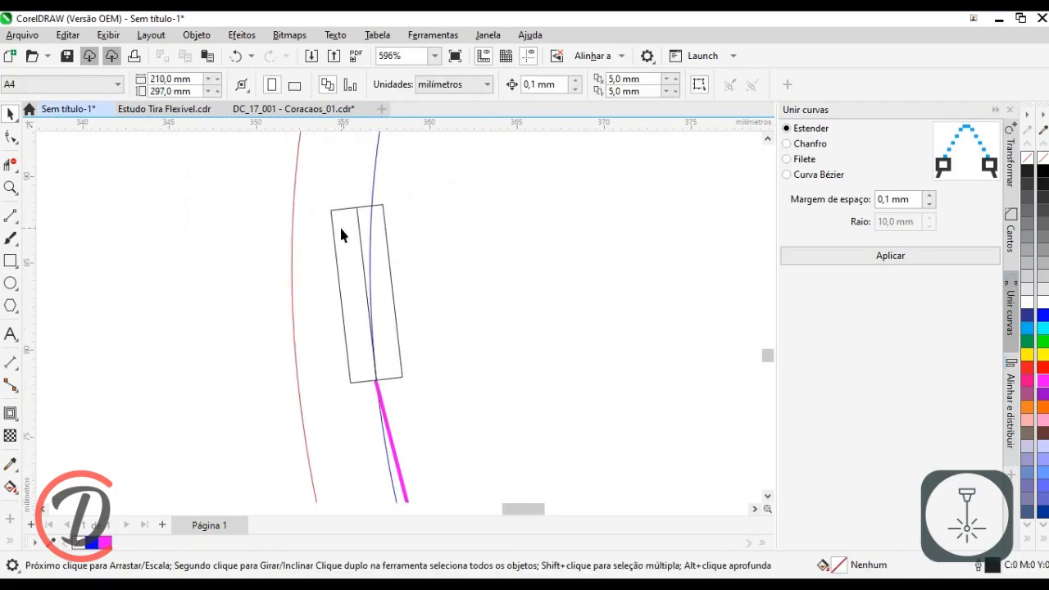
{"action": "left_click", "coordinate": [339, 225]}
{"action": "right_click", "coordinate": [339, 224]}
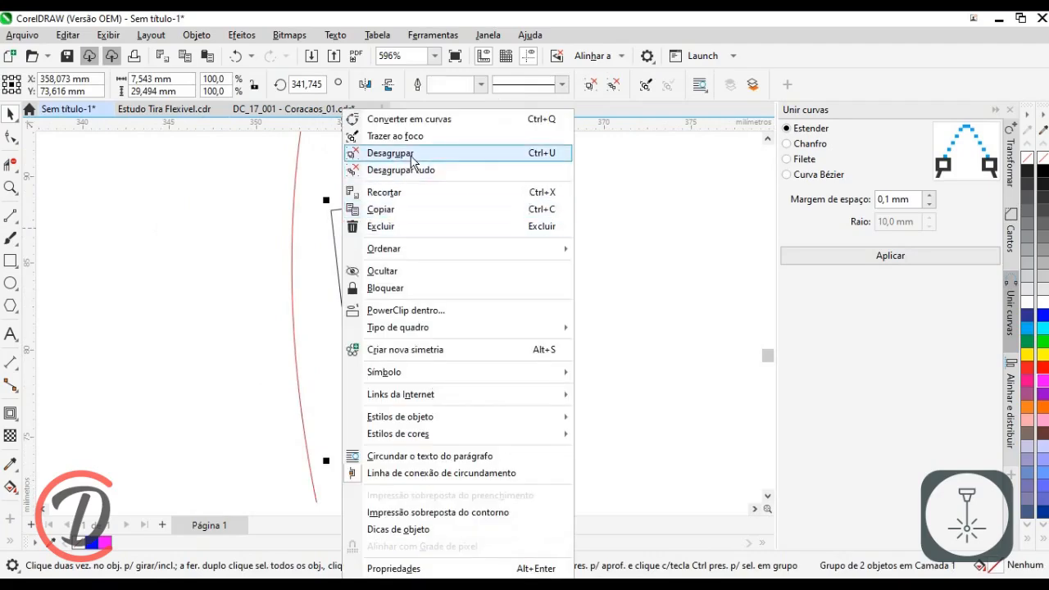
{"action": "left_click", "coordinate": [394, 153]}
{"action": "left_click", "coordinate": [323, 237]}
Step: Rotate the leftmost rectangle about the magenta line's end until its centre line's far end meets the blue curve
{"action": "left_click", "coordinate": [336, 244]}
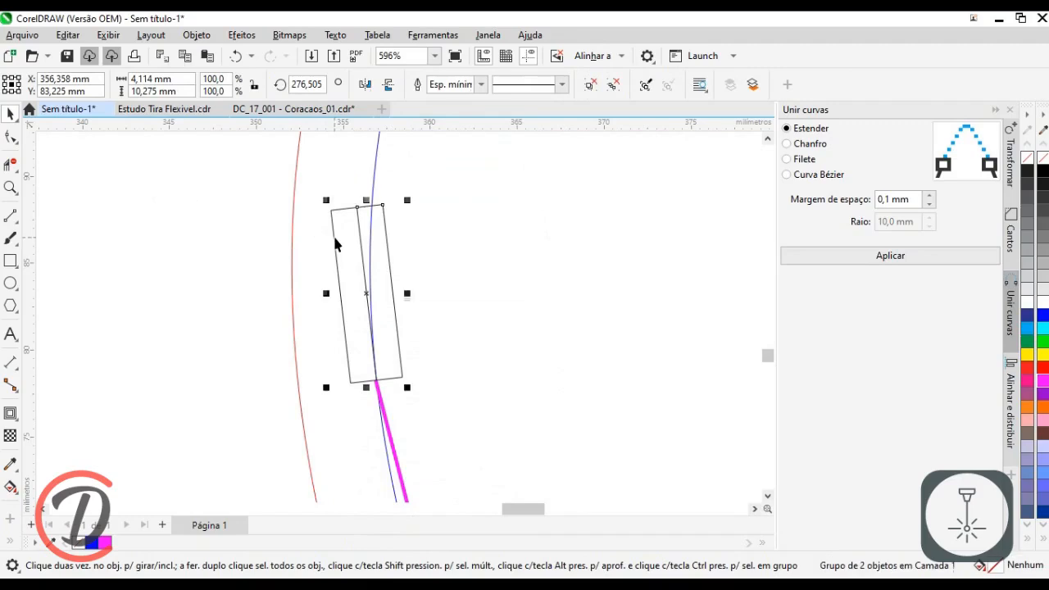
{"action": "scroll", "coordinate": [341, 241], "scroll_direction": "up", "scroll_amount": 1}
{"action": "left_click", "coordinate": [347, 238]}
{"action": "scroll", "coordinate": [364, 233], "scroll_direction": "up", "scroll_amount": 3}
{"action": "scroll", "coordinate": [406, 200], "scroll_direction": "up", "scroll_amount": 3}
{"action": "left_click_drag", "start_coordinate": [432, 226], "coordinate": [401, 225]}
{"action": "scroll", "coordinate": [218, 286], "scroll_direction": "down", "scroll_amount": 5}
{"action": "left_click", "coordinate": [208, 328]}
{"action": "scroll", "coordinate": [228, 254], "scroll_direction": "down", "scroll_amount": 5}
Step: Duplicate the leftmost rectangle with its magenta line, snapping the copied line's lower end to the original rectangle's upper midpoint
{"action": "left_click_drag", "start_coordinate": [238, 291], "coordinate": [354, 417]}
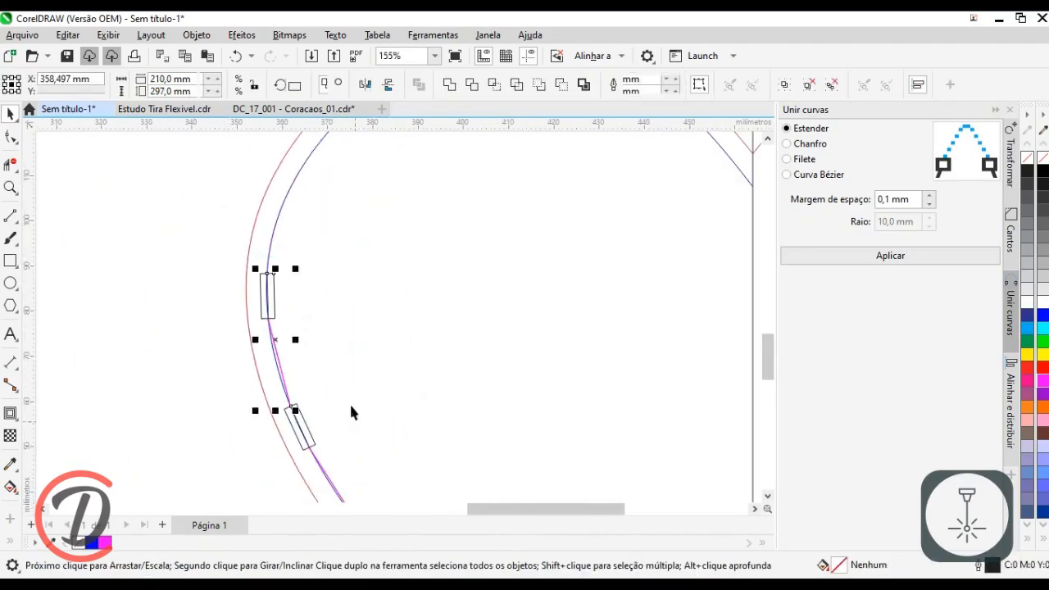
{"action": "left_click_drag", "start_coordinate": [273, 340], "coordinate": [259, 191]}
{"action": "right_click", "coordinate": [260, 191]}
{"action": "scroll", "coordinate": [265, 219], "scroll_direction": "up", "scroll_amount": 2}
{"action": "left_click_drag", "start_coordinate": [292, 304], "coordinate": [264, 356]}
{"action": "scroll", "coordinate": [293, 382], "scroll_direction": "down", "scroll_amount": 1}
{"action": "scroll", "coordinate": [294, 382], "scroll_direction": "down", "scroll_amount": 1}
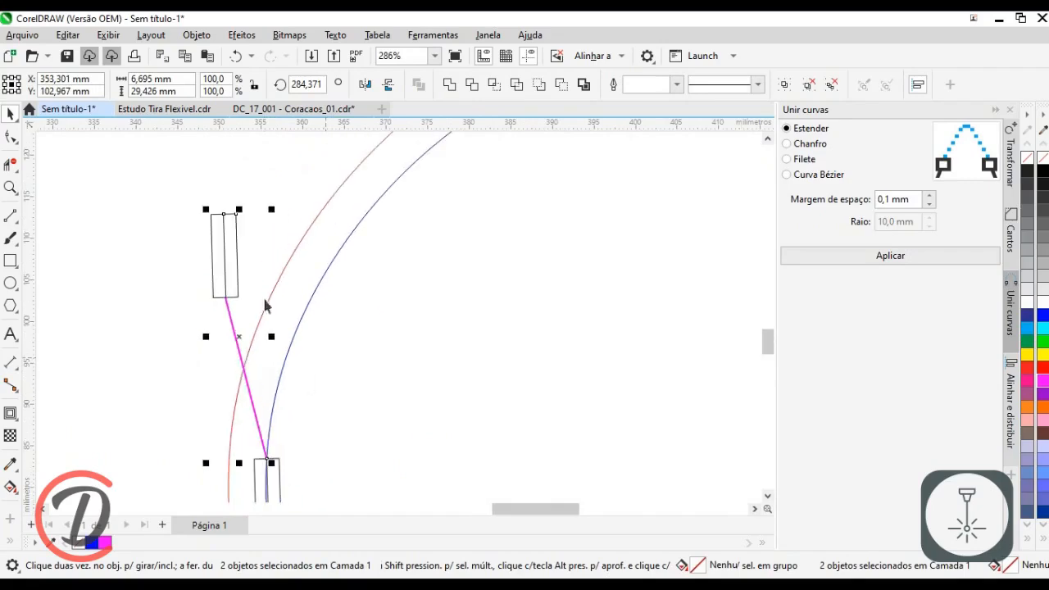
Step: Rotate the copied pair about the line's lower end until the line, at about 254.6°, ends on the blue curve
{"action": "left_click", "coordinate": [232, 228]}
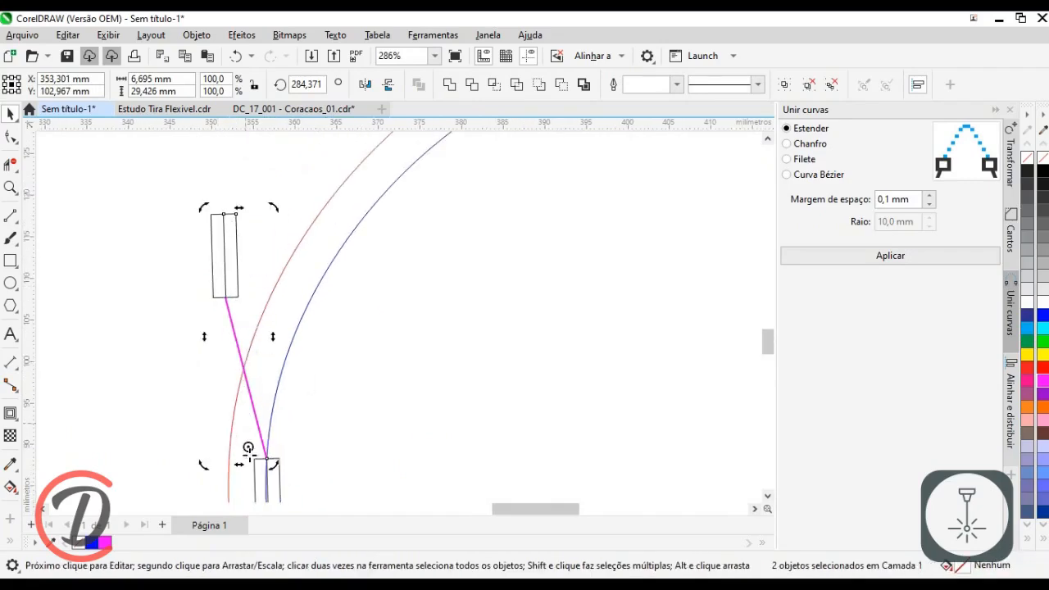
{"action": "left_click_drag", "start_coordinate": [278, 216], "coordinate": [371, 273]}
{"action": "scroll", "coordinate": [352, 256], "scroll_direction": "up", "scroll_amount": 2}
{"action": "left_click_drag", "start_coordinate": [232, 171], "coordinate": [232, 253]}
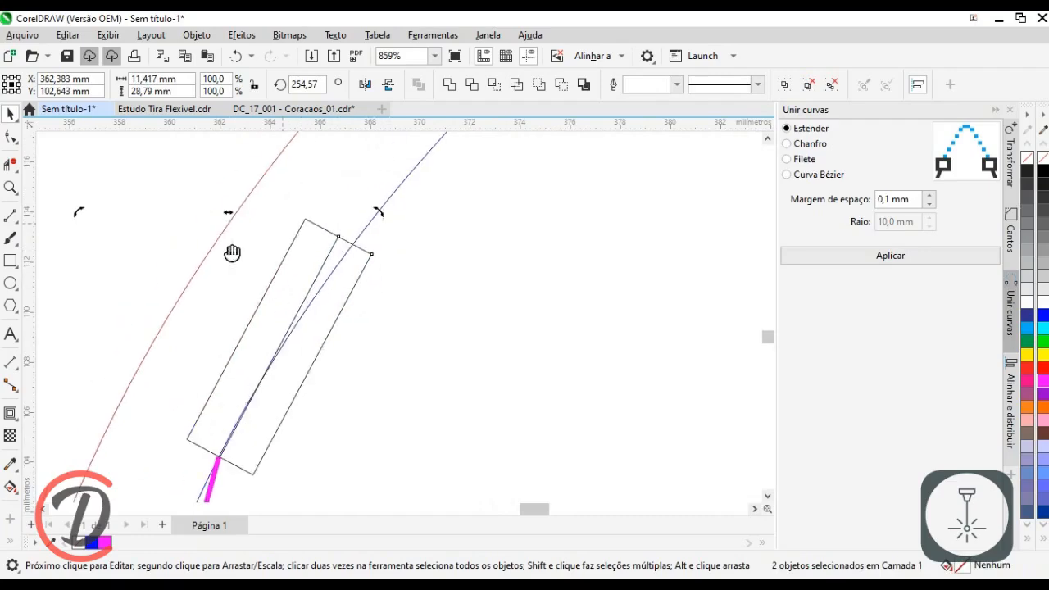
Step: Rotate only the new upper-left rectangle about the magenta line's end so its centre line's far end meets the blue curve
{"action": "left_click", "coordinate": [314, 263]}
{"action": "left_click", "coordinate": [368, 251]}
{"action": "left_click", "coordinate": [320, 239]}
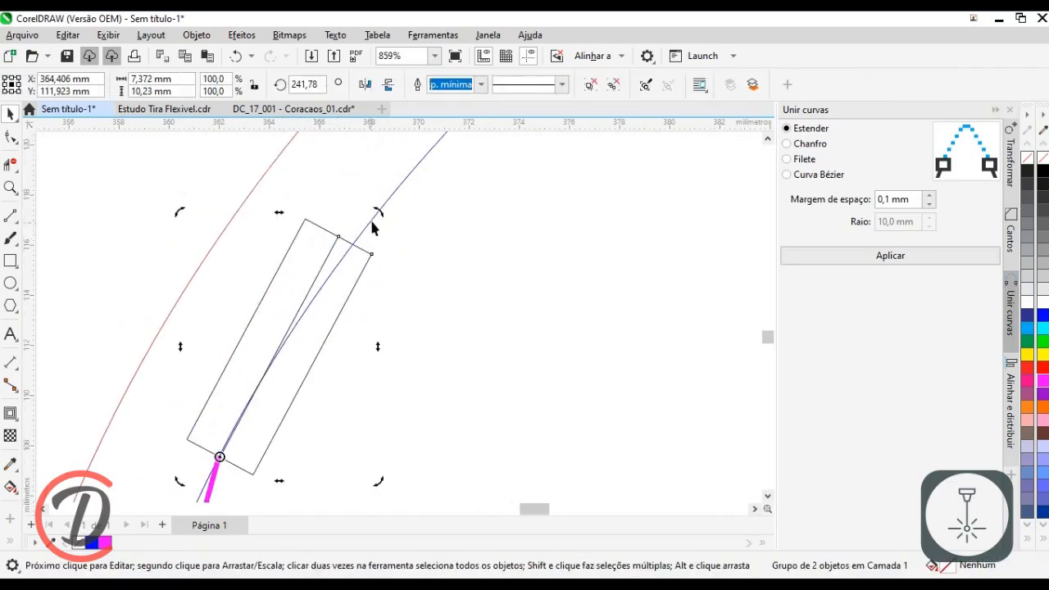
{"action": "left_click_drag", "start_coordinate": [377, 215], "coordinate": [323, 238]}
{"action": "scroll", "coordinate": [323, 242], "scroll_direction": "down", "scroll_amount": 4}
{"action": "left_click", "coordinate": [205, 197]}
Step: Duplicate the upper-left rectangle with its magenta line, snapping the copied line's lower end to that rectangle's upper midpoint
{"action": "left_click_drag", "start_coordinate": [310, 382], "coordinate": [312, 381]}
{"action": "left_click_drag", "start_coordinate": [317, 357], "coordinate": [269, 430]}
{"action": "left_click_drag", "start_coordinate": [307, 415], "coordinate": [230, 337]}
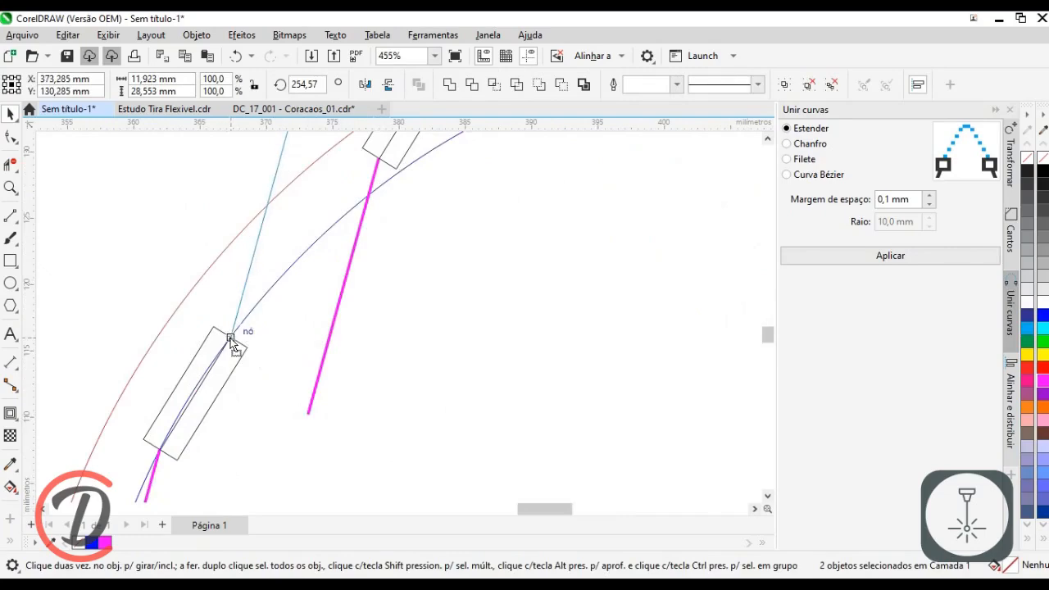
Step: Rotate this copied pair about the line's lower end until the line, at about 223.3°, ends on the blue curve
{"action": "scroll", "coordinate": [230, 338], "scroll_direction": "down", "scroll_amount": 2}
{"action": "left_click_drag", "start_coordinate": [272, 200], "coordinate": [276, 312]}
{"action": "left_click", "coordinate": [276, 305]}
{"action": "left_click_drag", "start_coordinate": [332, 226], "coordinate": [418, 316]}
{"action": "key", "text": "ctrl+z"}
{"action": "scroll", "coordinate": [389, 343], "scroll_direction": "up", "scroll_amount": 4}
{"action": "left_click_drag", "start_coordinate": [536, 152], "coordinate": [543, 157]}
Step: Align the new rectangle just before the lobe's crown with the blue curve
{"action": "scroll", "coordinate": [410, 215], "scroll_direction": "down", "scroll_amount": 1}
{"action": "left_click", "coordinate": [296, 245]}
{"action": "scroll", "coordinate": [434, 286], "scroll_direction": "up", "scroll_amount": 4}
{"action": "scroll", "coordinate": [473, 227], "scroll_direction": "down", "scroll_amount": 8}
Step: Duplicate the rectangle before the crown with its magenta line, snapping the copied line's start to that rectangle's upper end midpoint
{"action": "left_click_drag", "start_coordinate": [171, 166], "coordinate": [458, 379]}
{"action": "left_click_drag", "start_coordinate": [458, 379], "coordinate": [377, 397]}
{"action": "left_click_drag", "start_coordinate": [129, 385], "coordinate": [315, 242]}
{"action": "right_click", "coordinate": [315, 242]}
Step: Set the new pair's rotation centre at the line's start and rotate it so the line reaches the crown of the blue curve
{"action": "left_click_drag", "start_coordinate": [364, 241], "coordinate": [316, 336]}
{"action": "left_click", "coordinate": [363, 259]}
{"action": "left_click_drag", "start_coordinate": [464, 176], "coordinate": [500, 304]}
{"action": "scroll", "coordinate": [459, 328], "scroll_direction": "up", "scroll_amount": 4}
Step: Rotate only the crown rectangle about the magenta line's end so its centre line's far end meets the blue curve
{"action": "left_click", "coordinate": [573, 159]}
{"action": "scroll", "coordinate": [579, 262], "scroll_direction": "up", "scroll_amount": 1}
{"action": "left_click", "coordinate": [576, 267]}
{"action": "left_click", "coordinate": [575, 267]}
{"action": "scroll", "coordinate": [584, 215], "scroll_direction": "up", "scroll_amount": 2}
{"action": "left_click_drag", "start_coordinate": [579, 216], "coordinate": [579, 208]}
{"action": "scroll", "coordinate": [424, 254], "scroll_direction": "down", "scroll_amount": 5}
{"action": "left_click", "coordinate": [472, 169]}
{"action": "scroll", "coordinate": [292, 170], "scroll_direction": "down", "scroll_amount": 2}
Step: Duplicate the crown rectangle with its magenta line, snapping the copied line's start to the far end midpoint of the crown rectangle
{"action": "left_click_drag", "start_coordinate": [185, 190], "coordinate": [418, 267]}
{"action": "scroll", "coordinate": [424, 223], "scroll_direction": "up", "scroll_amount": 2}
{"action": "left_click_drag", "start_coordinate": [236, 231], "coordinate": [492, 252]}
{"action": "right_click", "coordinate": [492, 253]}
{"action": "scroll", "coordinate": [421, 225], "scroll_direction": "up", "scroll_amount": 3}
Step: Rotate the copied pair about the line's start to about 161.3°, bringing the line's other end onto the descending blue curve
{"action": "left_click_drag", "start_coordinate": [233, 372], "coordinate": [288, 232]}
{"action": "scroll", "coordinate": [286, 260], "scroll_direction": "down", "scroll_amount": 2}
{"action": "left_click", "coordinate": [407, 223]}
{"action": "left_click_drag", "start_coordinate": [406, 225], "coordinate": [266, 237]}
{"action": "left_click_drag", "start_coordinate": [602, 184], "coordinate": [598, 395]}
Step: Rotate only the descending rectangle about the magenta line's end to about 145.7° so it follows the blue curve
{"action": "scroll", "coordinate": [542, 429], "scroll_direction": "up", "scroll_amount": 2}
{"action": "left_click_drag", "start_coordinate": [574, 328], "coordinate": [551, 279]}
{"action": "double_click", "coordinate": [569, 350]}
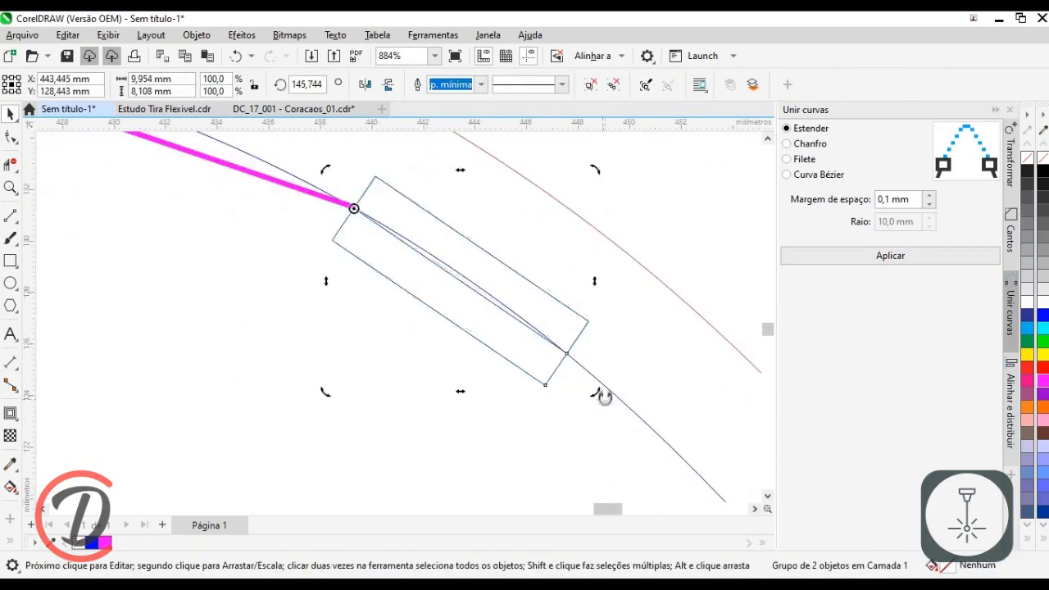
{"action": "scroll", "coordinate": [502, 196], "scroll_direction": "down", "scroll_amount": 4}
Step: Duplicate the descending rectangle with its magenta line, snapping the copied line's start to that rectangle's lower end midpoint
{"action": "left_click_drag", "start_coordinate": [319, 162], "coordinate": [445, 303]}
{"action": "left_click_drag", "start_coordinate": [497, 324], "coordinate": [497, 324]}
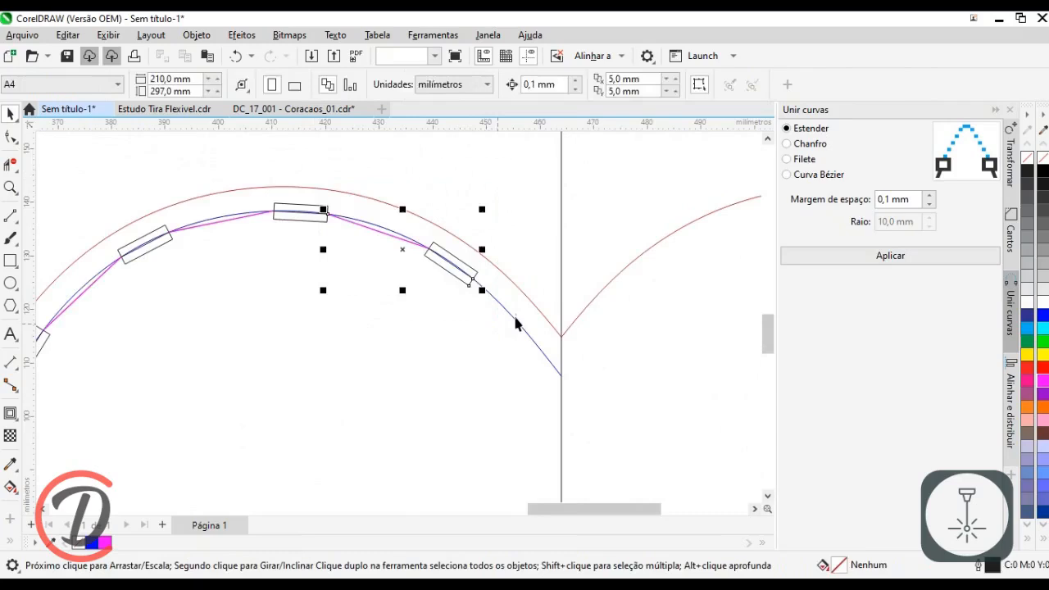
{"action": "scroll", "coordinate": [517, 314], "scroll_direction": "up", "scroll_amount": 3}
{"action": "left_click", "coordinate": [517, 208]}
{"action": "left_click_drag", "start_coordinate": [256, 166], "coordinate": [263, 204]}
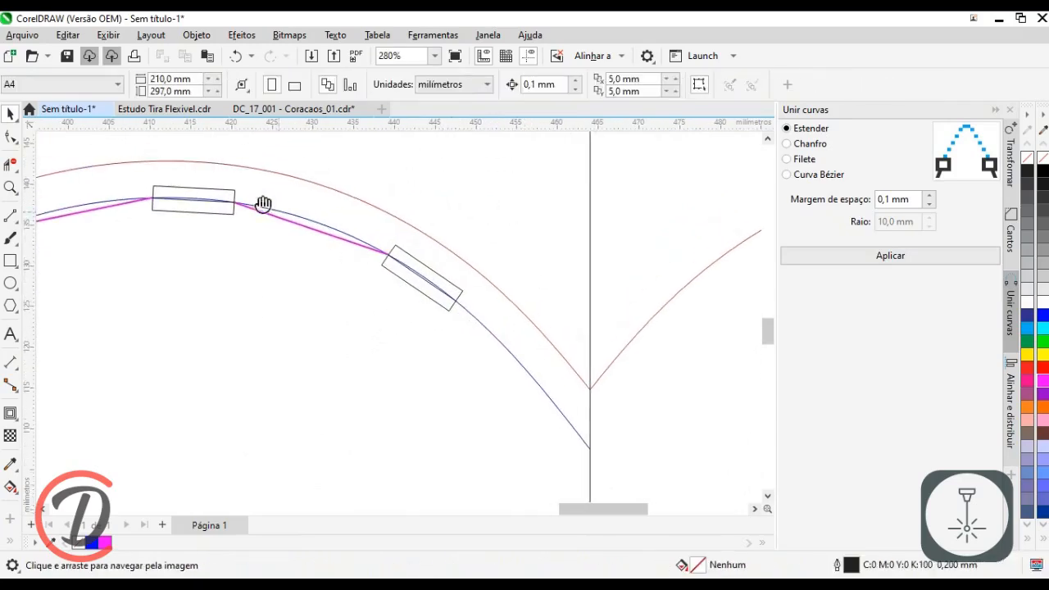
{"action": "scroll", "coordinate": [382, 285], "scroll_direction": "down", "scroll_amount": 1}
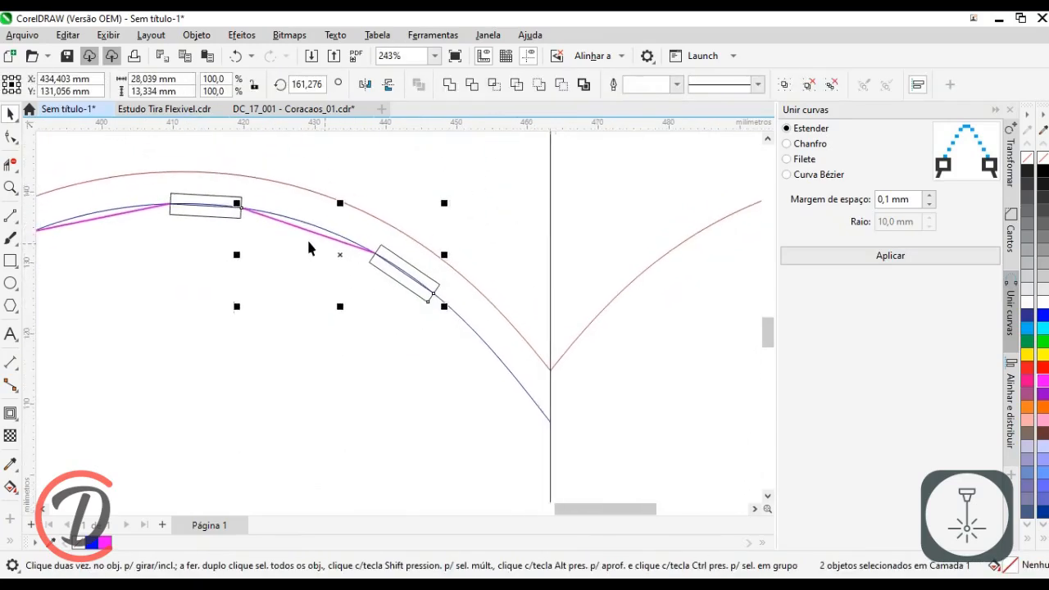
{"action": "left_click_drag", "start_coordinate": [334, 313], "coordinate": [438, 293]}
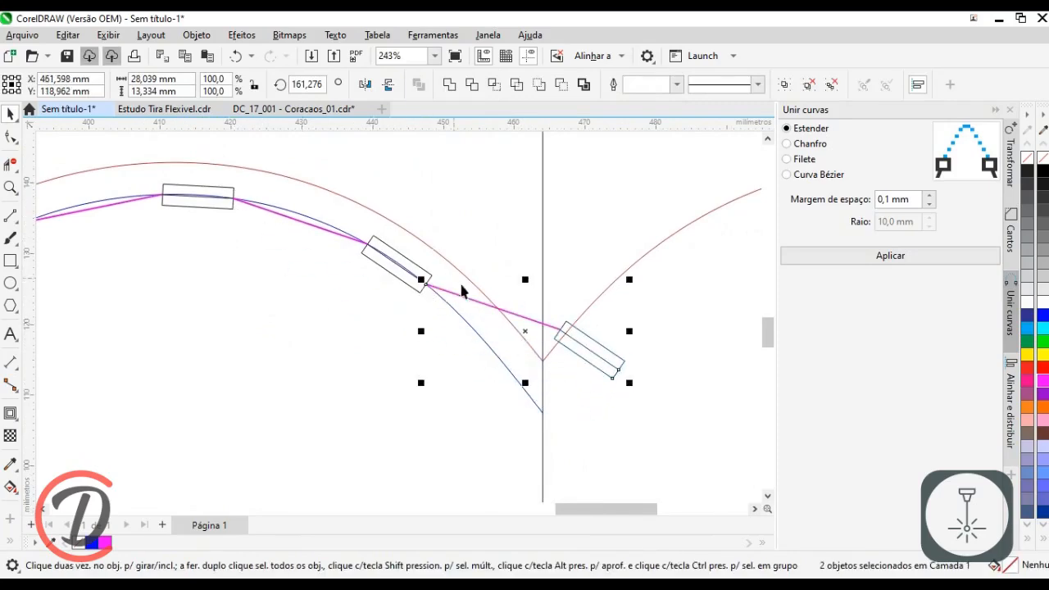
Step: Delete the newly copied magenta line that crosses the heart's vertical centre line
{"action": "scroll", "coordinate": [440, 297], "scroll_direction": "up", "scroll_amount": 4}
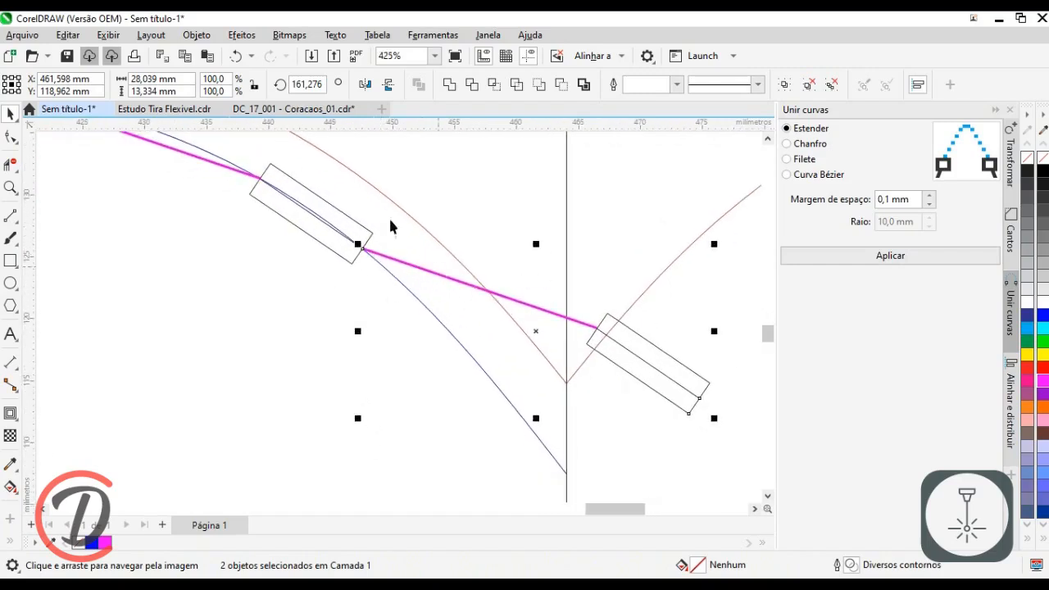
{"action": "left_click", "coordinate": [479, 203]}
{"action": "left_click", "coordinate": [529, 305]}
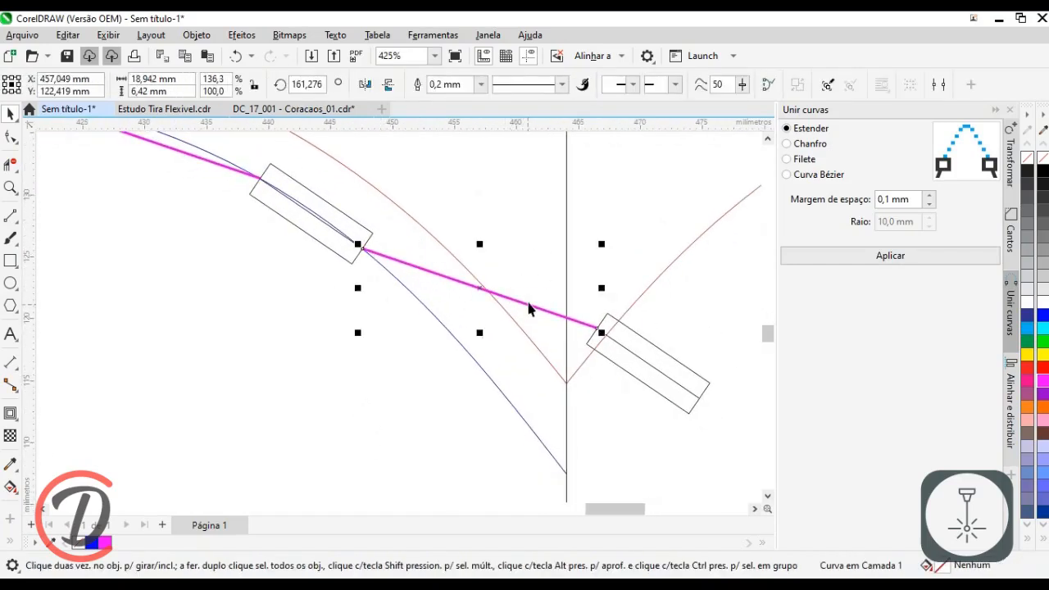
{"action": "right_click", "coordinate": [529, 304]}
{"action": "left_click", "coordinate": [584, 227]}
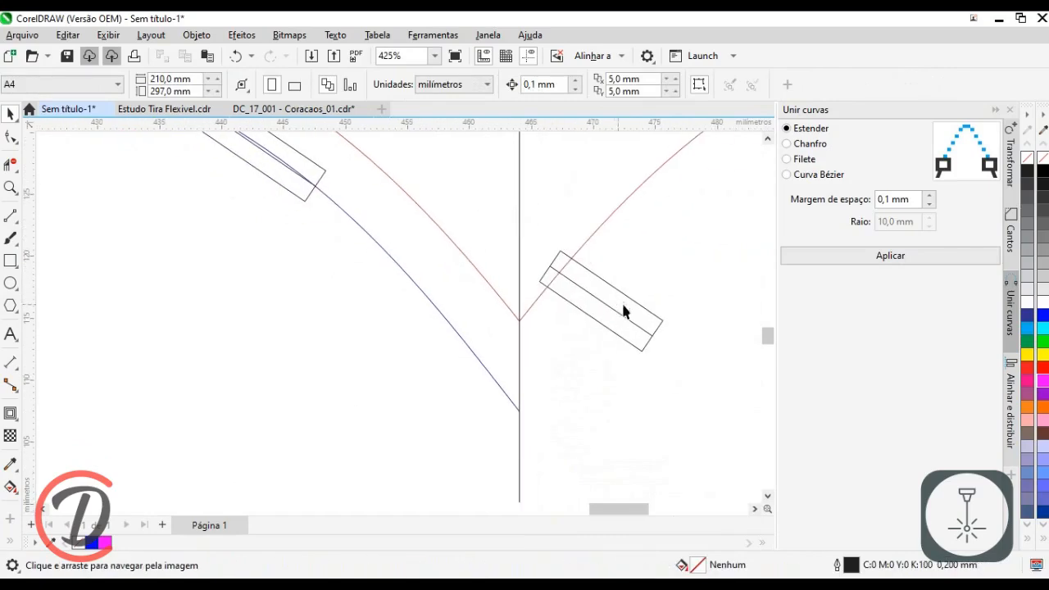
Step: Move the remaining copied rectangle onto the blue curve near the heart's notch, with its lower end midpoint on the curve
{"action": "left_click", "coordinate": [645, 329]}
{"action": "left_click_drag", "start_coordinate": [487, 331], "coordinate": [478, 361]}
{"action": "scroll", "coordinate": [514, 370], "scroll_direction": "up", "scroll_amount": 1}
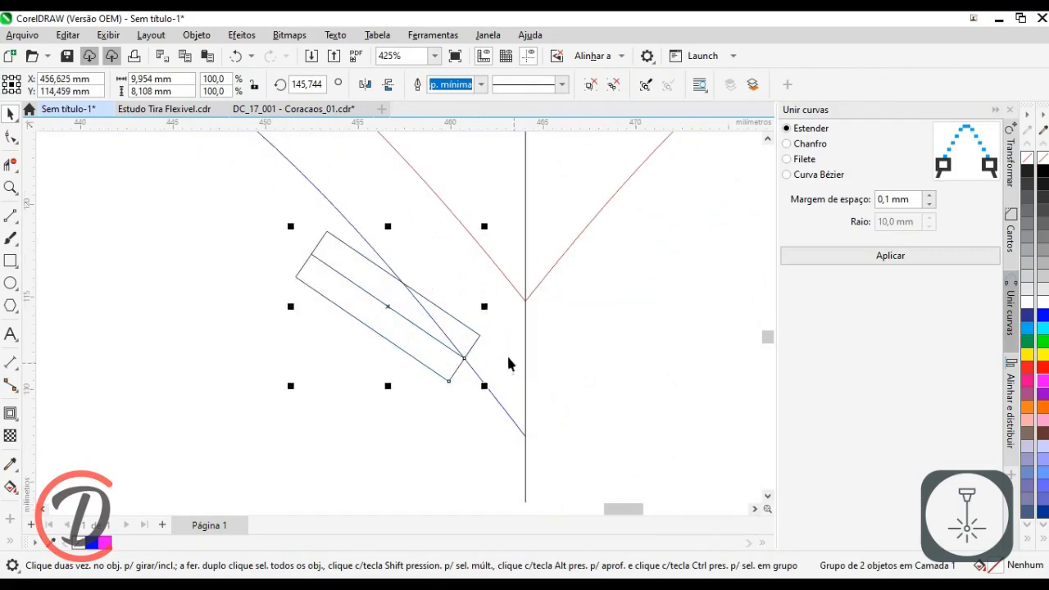
Step: Rotate the rectangle near the notch about its lower end midpoint to about 130.3°, aligning it with the blue curve
{"action": "left_click", "coordinate": [352, 272]}
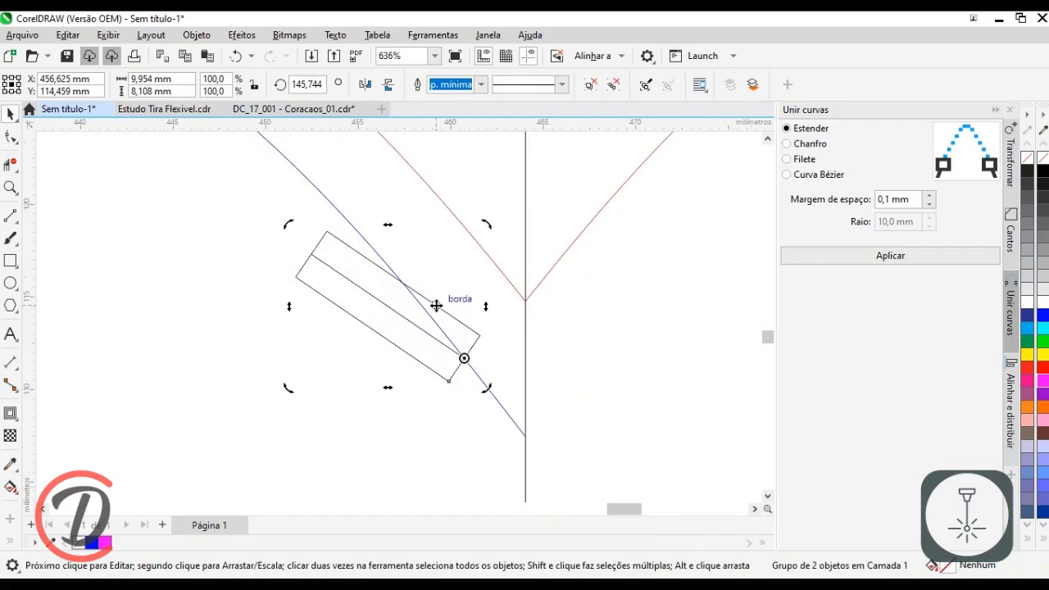
{"action": "scroll", "coordinate": [328, 231], "scroll_direction": "up", "scroll_amount": 4}
{"action": "left_click_drag", "start_coordinate": [215, 251], "coordinate": [432, 202]}
{"action": "scroll", "coordinate": [432, 203], "scroll_direction": "down", "scroll_amount": 4}
{"action": "scroll", "coordinate": [515, 395], "scroll_direction": "up", "scroll_amount": 2}
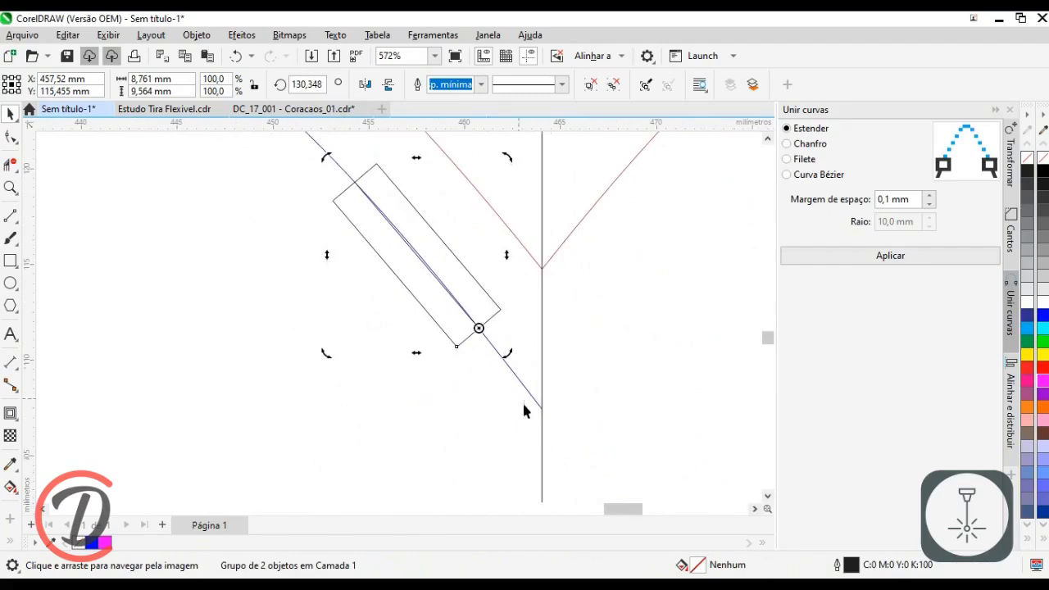
{"action": "left_click_drag", "start_coordinate": [490, 334], "coordinate": [417, 321]}
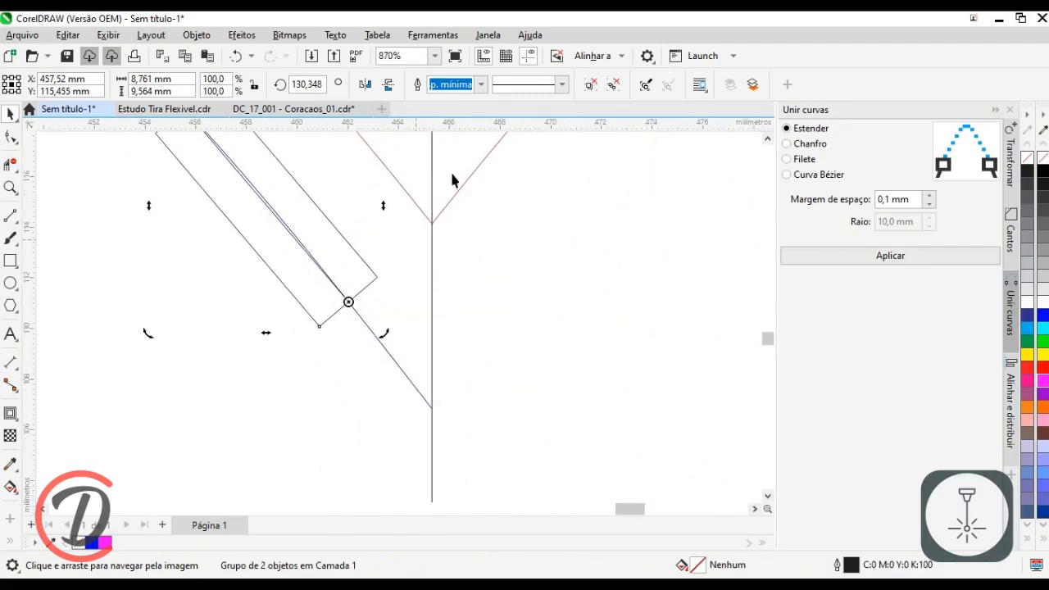
{"action": "left_click", "coordinate": [425, 367]}
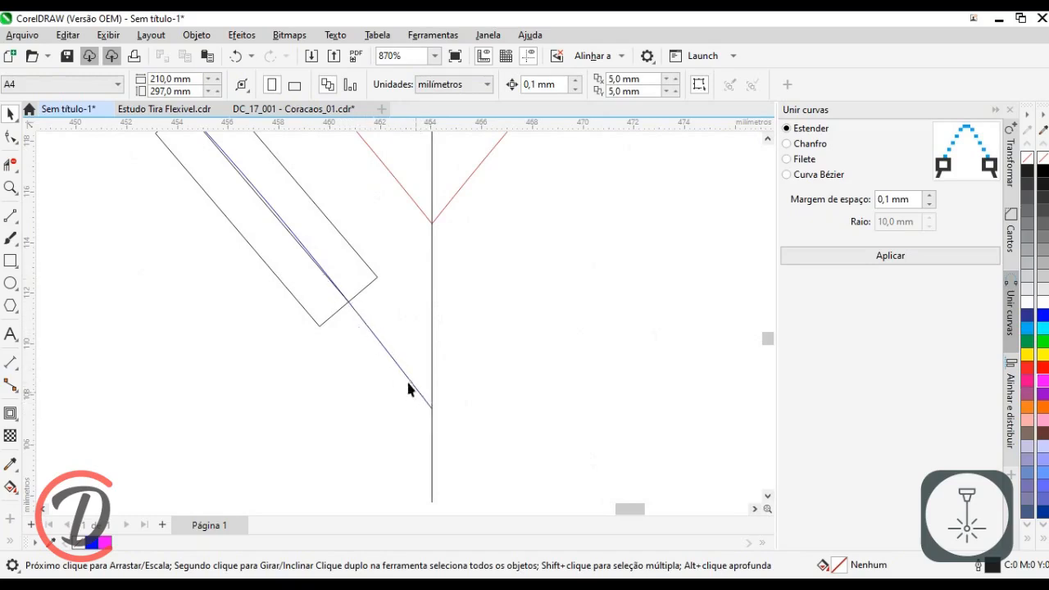
Step: Duplicate the heart with its half-curve, rectangles and magenta lines about 318 mm to the right, leaving out the vertical centre line
{"action": "scroll", "coordinate": [401, 379], "scroll_direction": "down", "scroll_amount": 3}
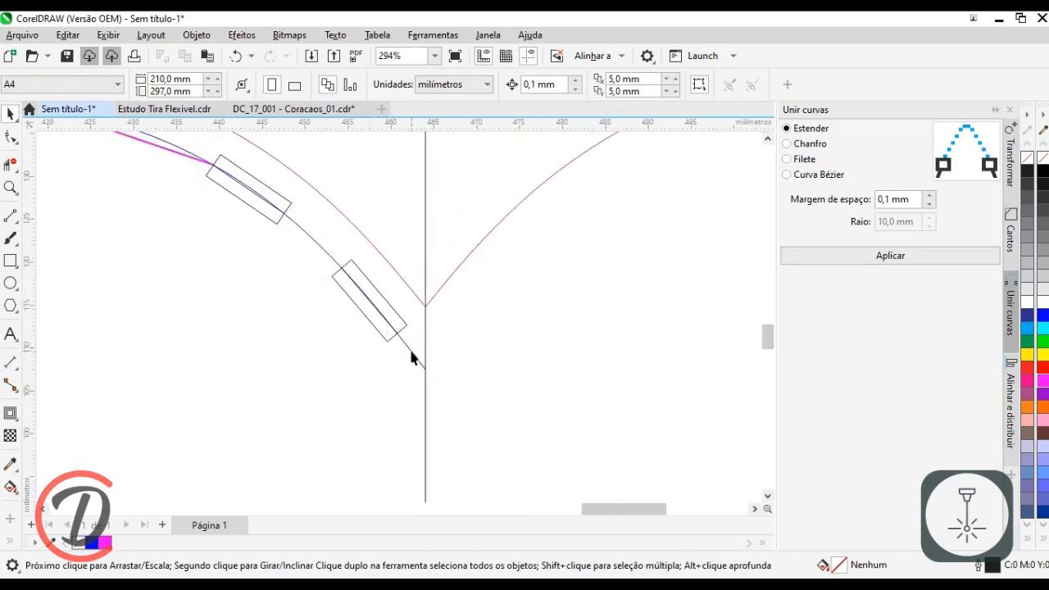
{"action": "scroll", "coordinate": [450, 385], "scroll_direction": "down", "scroll_amount": 6}
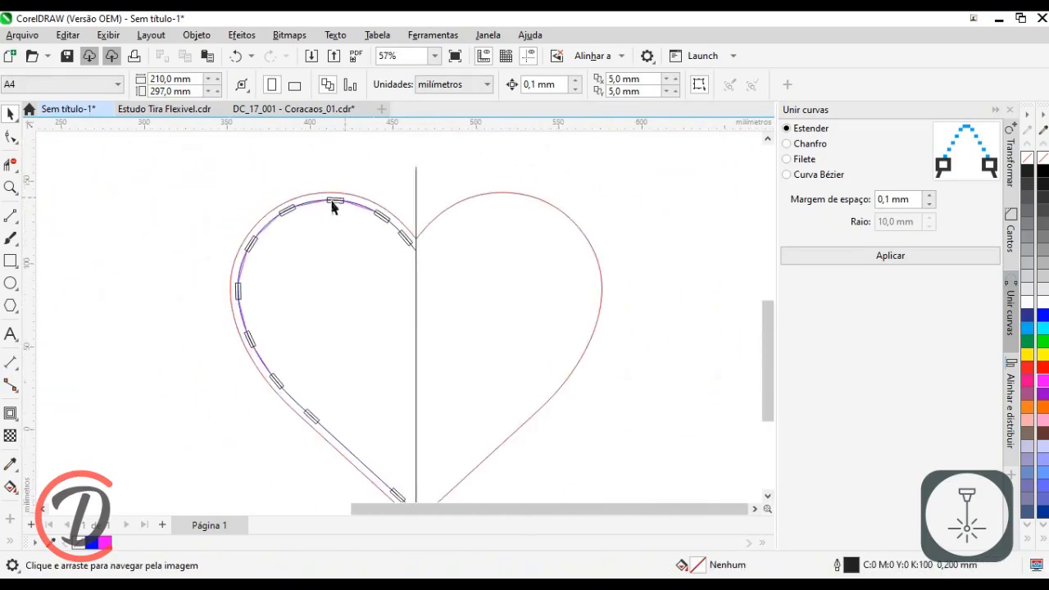
{"action": "scroll", "coordinate": [272, 217], "scroll_direction": "down", "scroll_amount": 2}
{"action": "left_click_drag", "start_coordinate": [189, 146], "coordinate": [475, 389]}
{"action": "left_click_drag", "start_coordinate": [476, 389], "coordinate": [412, 375]}
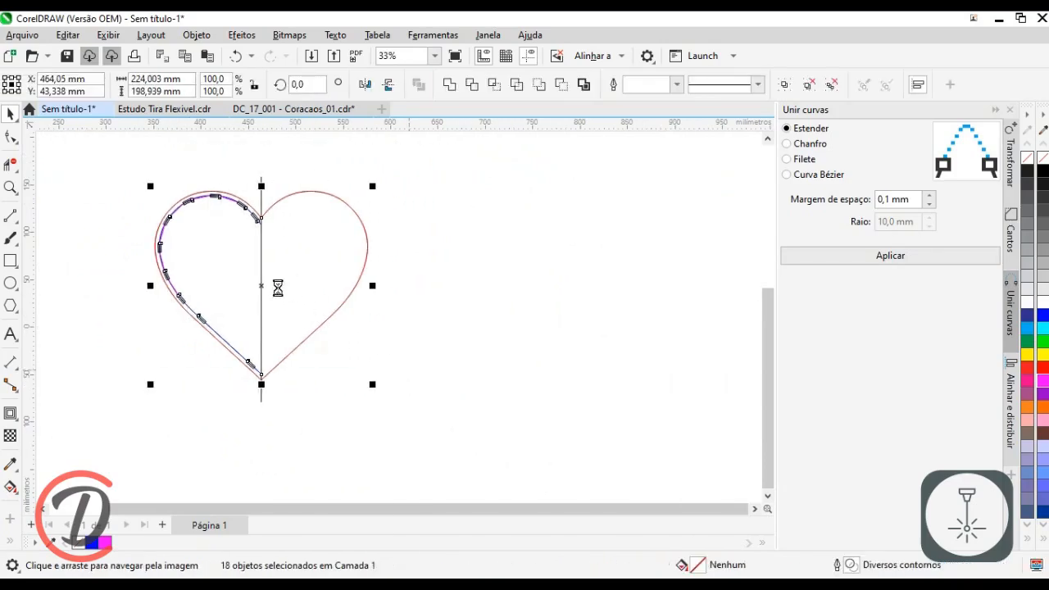
{"action": "left_click_drag", "start_coordinate": [257, 286], "coordinate": [563, 293]}
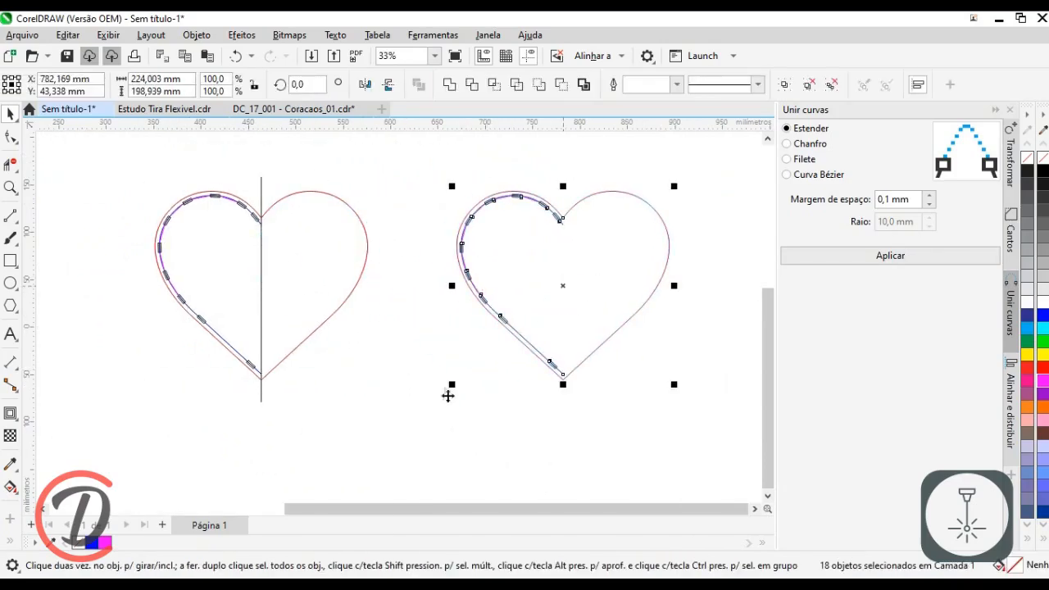
Step: Delete the blue half-curve from the copied heart
{"action": "scroll", "coordinate": [541, 351], "scroll_direction": "up", "scroll_amount": 4}
{"action": "left_click", "coordinate": [535, 352]}
{"action": "right_click", "coordinate": [536, 352]}
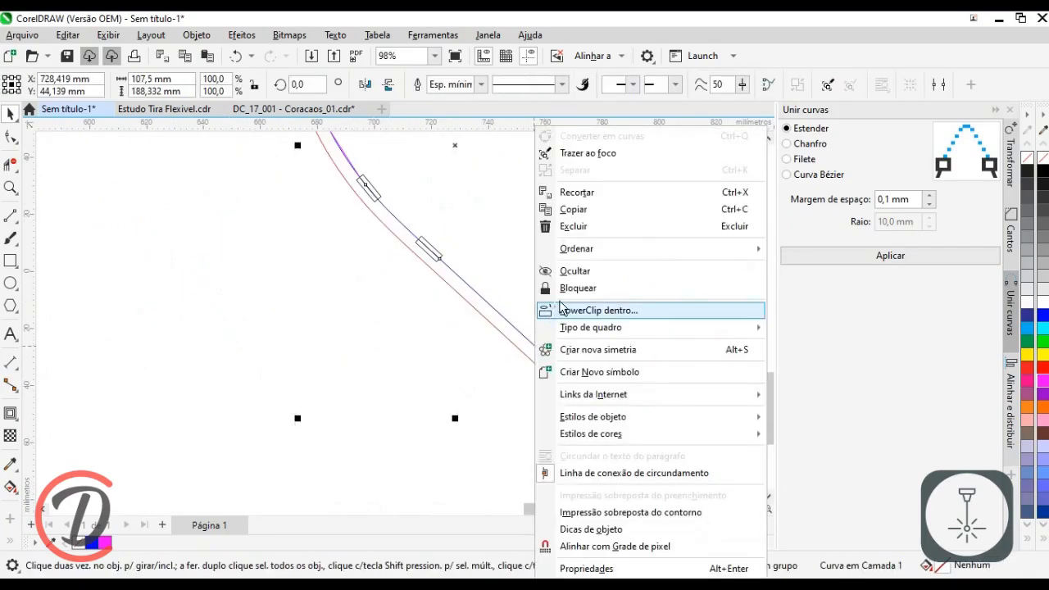
{"action": "left_click", "coordinate": [577, 227]}
{"action": "scroll", "coordinate": [487, 485], "scroll_direction": "down", "scroll_amount": 2}
{"action": "scroll", "coordinate": [445, 374], "scroll_direction": "down", "scroll_amount": 2}
{"action": "scroll", "coordinate": [439, 351], "scroll_direction": "up", "scroll_amount": 2}
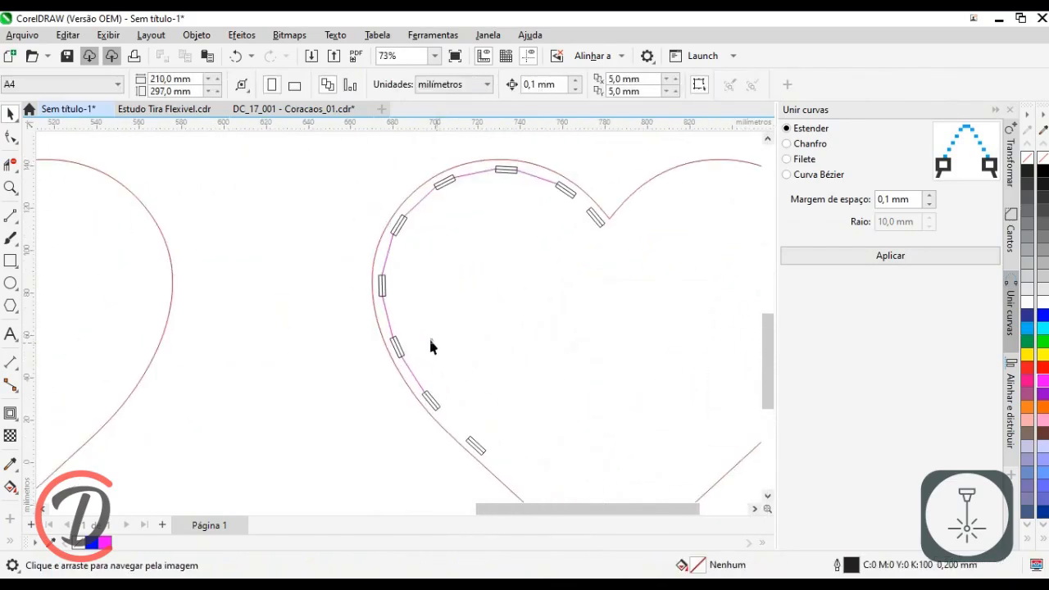
Step: Delete all six magenta spacing lines between the rectangles of the copied heart
{"action": "left_click", "coordinate": [414, 383]}
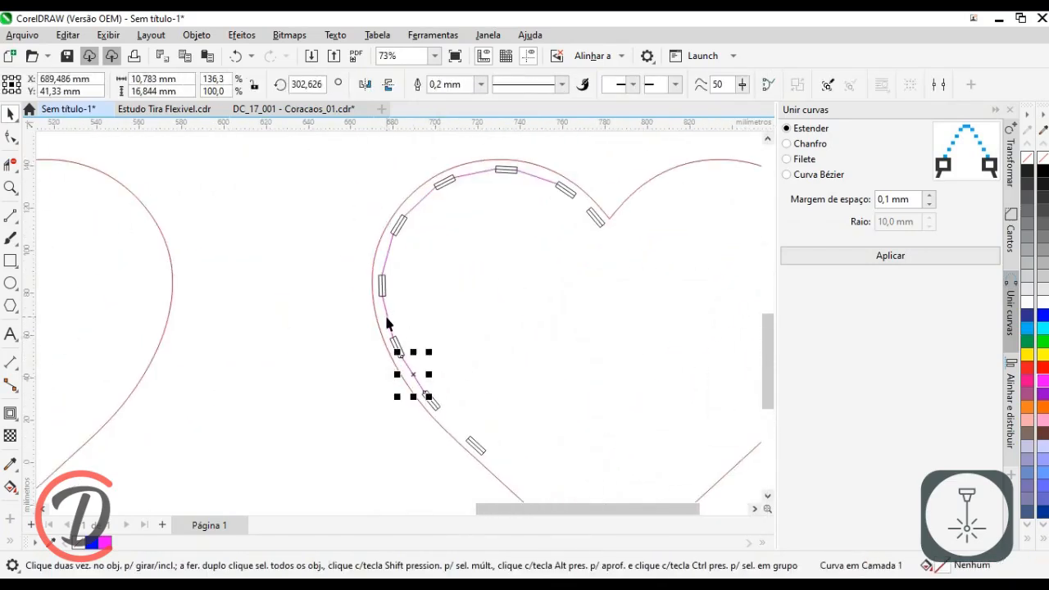
{"action": "left_click", "coordinate": [383, 287], "text": "shift"}
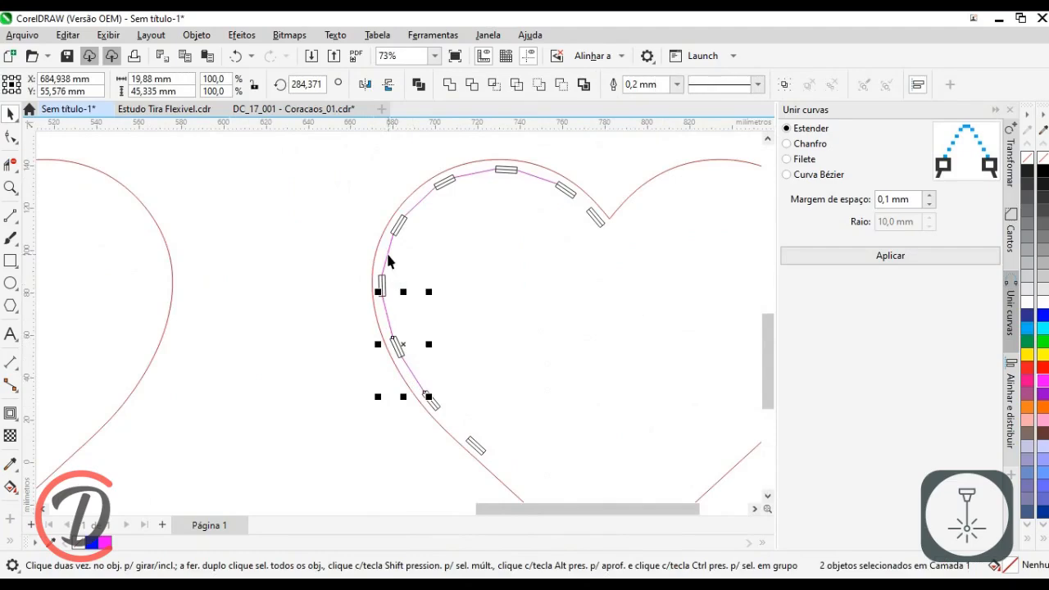
{"action": "left_click", "coordinate": [399, 224], "text": "shift"}
{"action": "left_click", "coordinate": [446, 182], "text": "shift"}
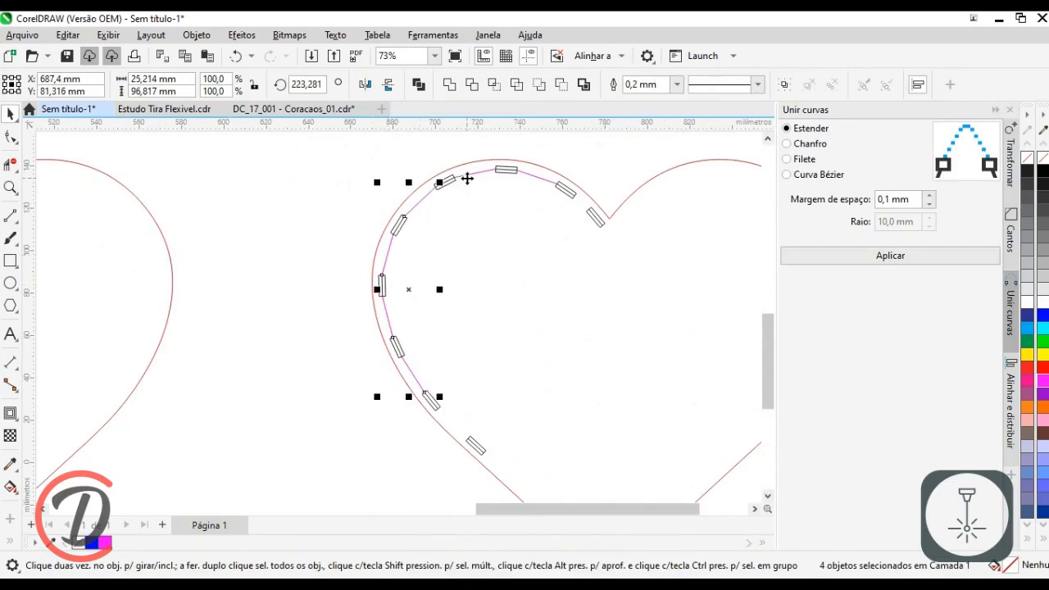
{"action": "left_click", "coordinate": [508, 171], "text": "shift"}
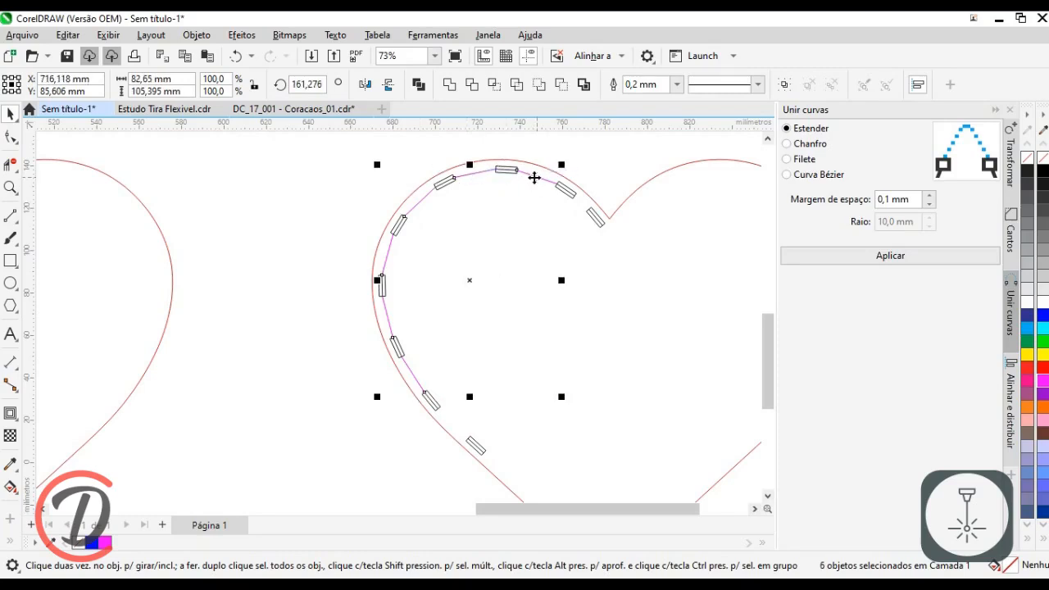
{"action": "right_click", "coordinate": [534, 178]}
{"action": "left_click", "coordinate": [581, 267]}
Step: Group the copied heart's ten tab rectangles, and ungroup everything down to individual rectangles and centre lines
{"action": "scroll", "coordinate": [547, 259], "scroll_direction": "down", "scroll_amount": 1}
{"action": "scroll", "coordinate": [382, 230], "scroll_direction": "down", "scroll_amount": 1}
{"action": "left_click_drag", "start_coordinate": [356, 172], "coordinate": [518, 426]}
{"action": "right_click", "coordinate": [441, 209]}
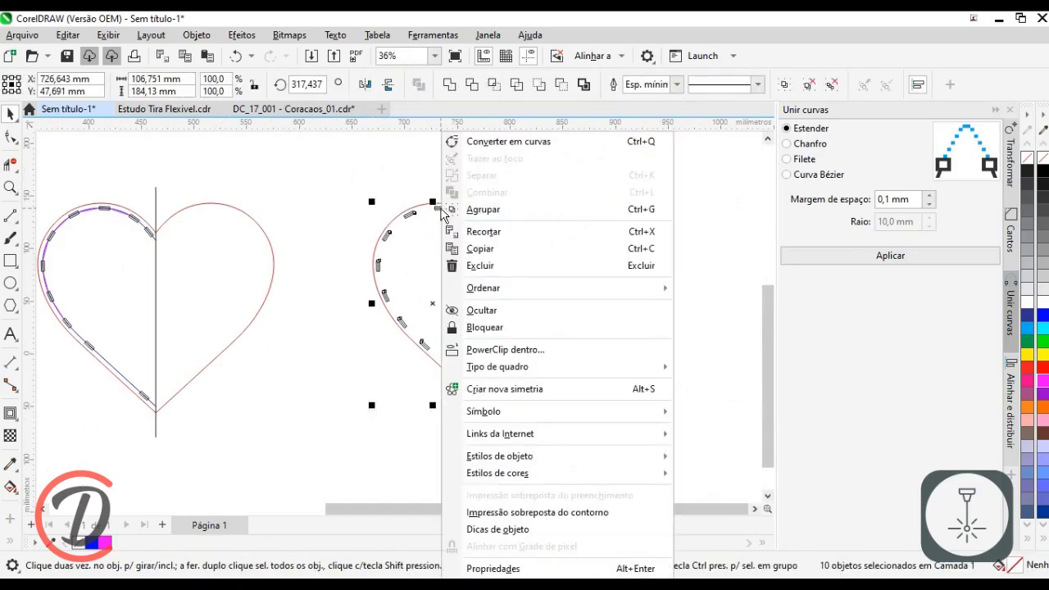
{"action": "left_click", "coordinate": [524, 212]}
{"action": "right_click", "coordinate": [439, 208]}
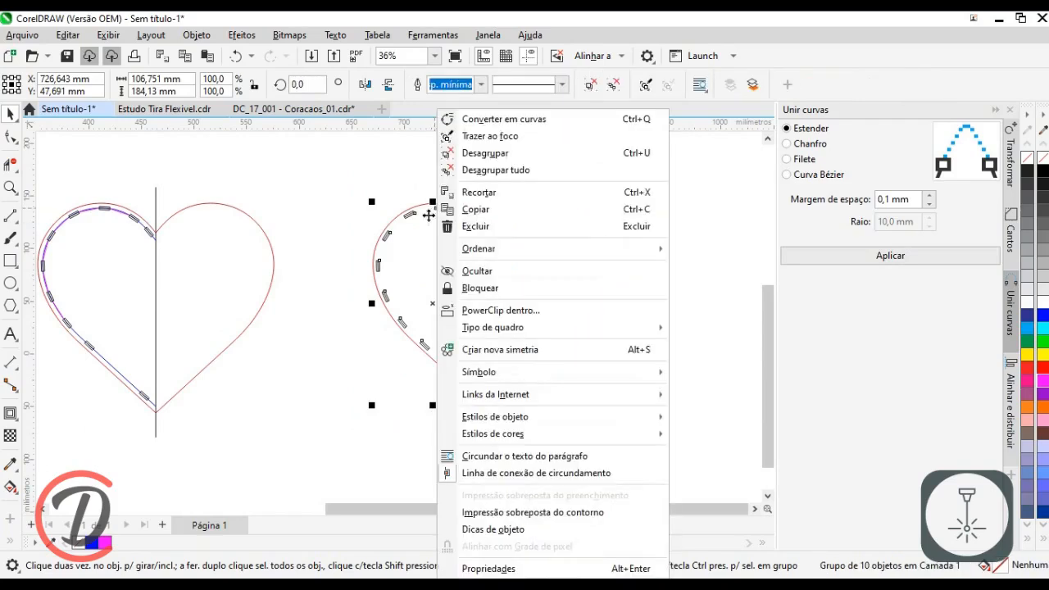
{"action": "left_click", "coordinate": [488, 171]}
{"action": "left_click", "coordinate": [502, 434]}
{"action": "scroll", "coordinate": [492, 409], "scroll_direction": "up", "scroll_amount": 4}
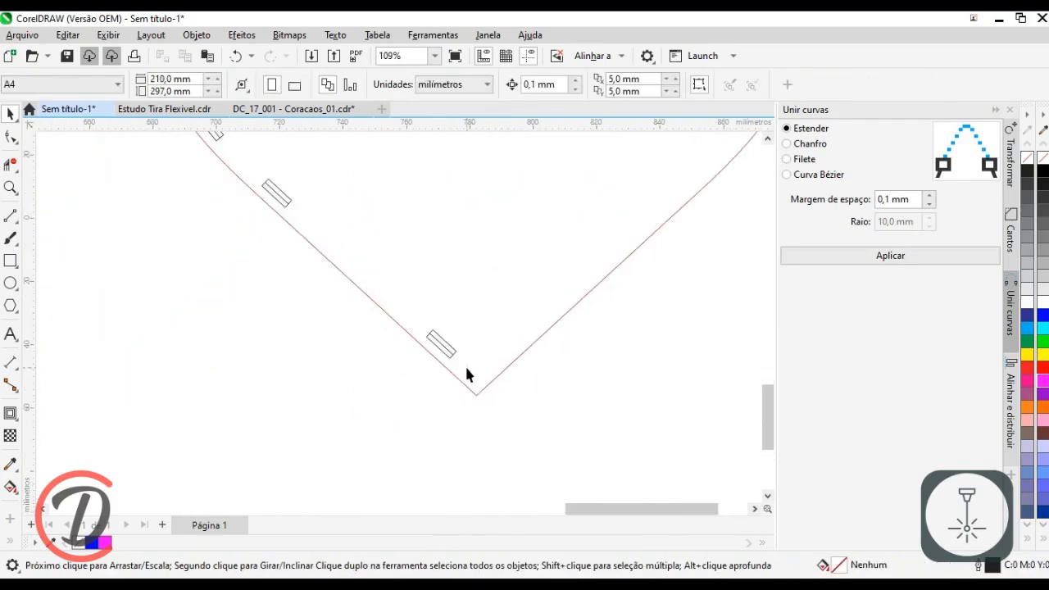
Step: Delete the centre lines inside all ten tab rectangles of the copied heart
{"action": "left_click", "coordinate": [427, 342]}
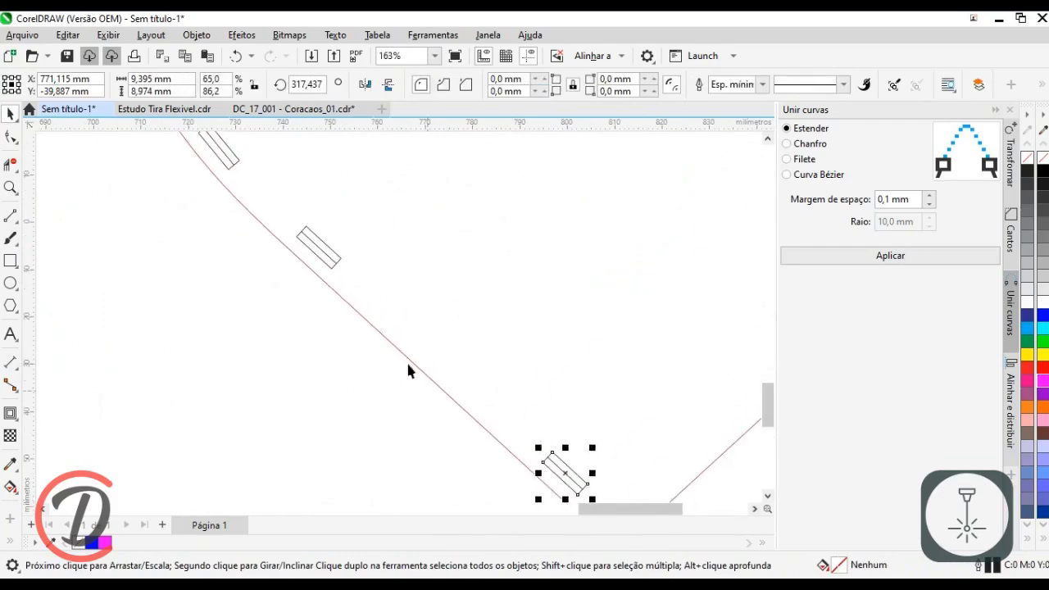
{"action": "scroll", "coordinate": [370, 361], "scroll_direction": "up", "scroll_amount": 4}
{"action": "left_click", "coordinate": [345, 294]}
{"action": "scroll", "coordinate": [344, 294], "scroll_direction": "down", "scroll_amount": 2}
{"action": "left_click_drag", "start_coordinate": [535, 459], "coordinate": [293, 281]}
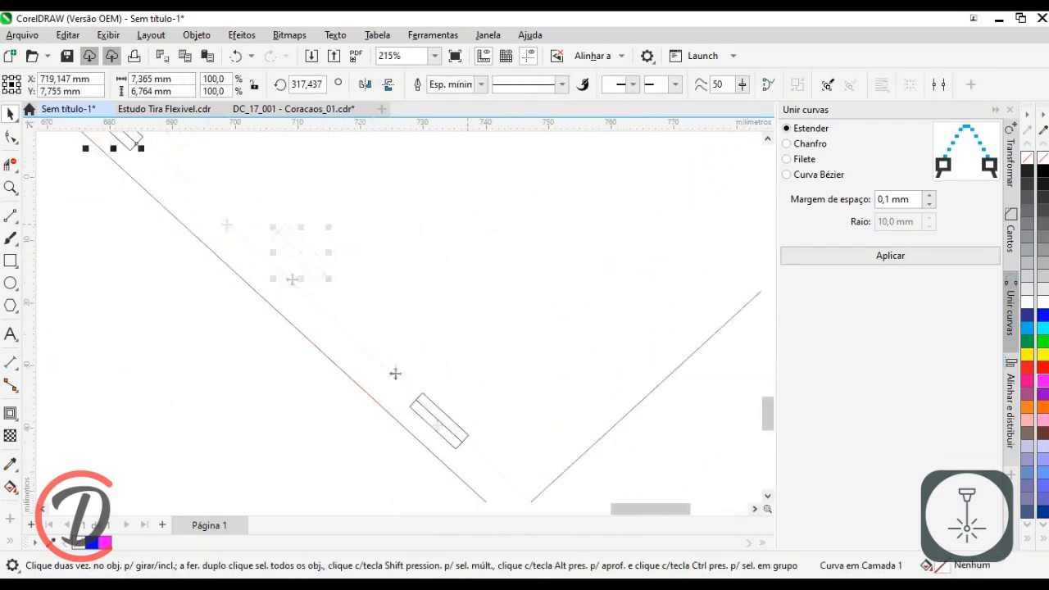
{"action": "left_click", "coordinate": [435, 422], "text": "shift"}
{"action": "left_click_drag", "start_coordinate": [141, 135], "coordinate": [445, 497]}
{"action": "left_click", "coordinate": [293, 366], "text": "shift"}
{"action": "left_click", "coordinate": [201, 223], "text": "shift"}
{"action": "left_click_drag", "start_coordinate": [201, 223], "coordinate": [291, 475]}
{"action": "left_click", "coordinate": [242, 260], "text": "shift"}
{"action": "left_click_drag", "start_coordinate": [242, 260], "coordinate": [202, 466]}
{"action": "left_click", "coordinate": [257, 303], "text": "shift"}
{"action": "left_click_drag", "start_coordinate": [257, 302], "coordinate": [188, 365]}
{"action": "left_click", "coordinate": [321, 244], "text": "shift"}
{"action": "left_click", "coordinate": [506, 213], "text": "shift"}
{"action": "left_click_drag", "start_coordinate": [506, 213], "coordinate": [219, 233]}
{"action": "left_click", "coordinate": [394, 290], "text": "shift"}
{"action": "left_click", "coordinate": [472, 364], "text": "shift"}
{"action": "right_click", "coordinate": [470, 364]}
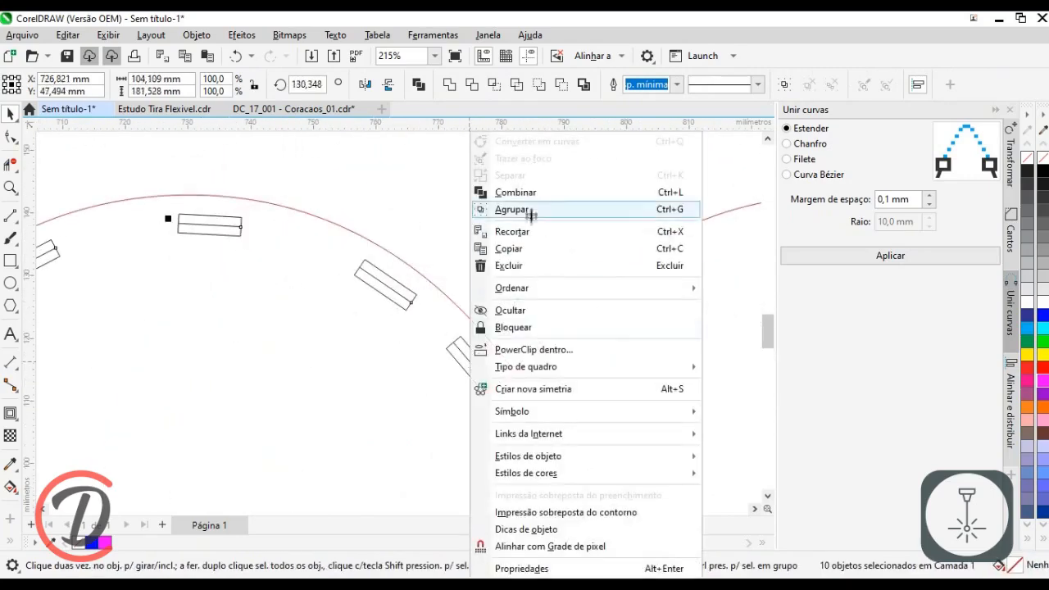
{"action": "left_click", "coordinate": [532, 265]}
Step: Draw a vertical line about 77 mm long upward from the upper notch of the copied heart
{"action": "scroll", "coordinate": [385, 287], "scroll_direction": "down", "scroll_amount": 6}
{"action": "left_click_drag", "start_coordinate": [405, 328], "coordinate": [404, 282]}
{"action": "left_click", "coordinate": [10, 216]}
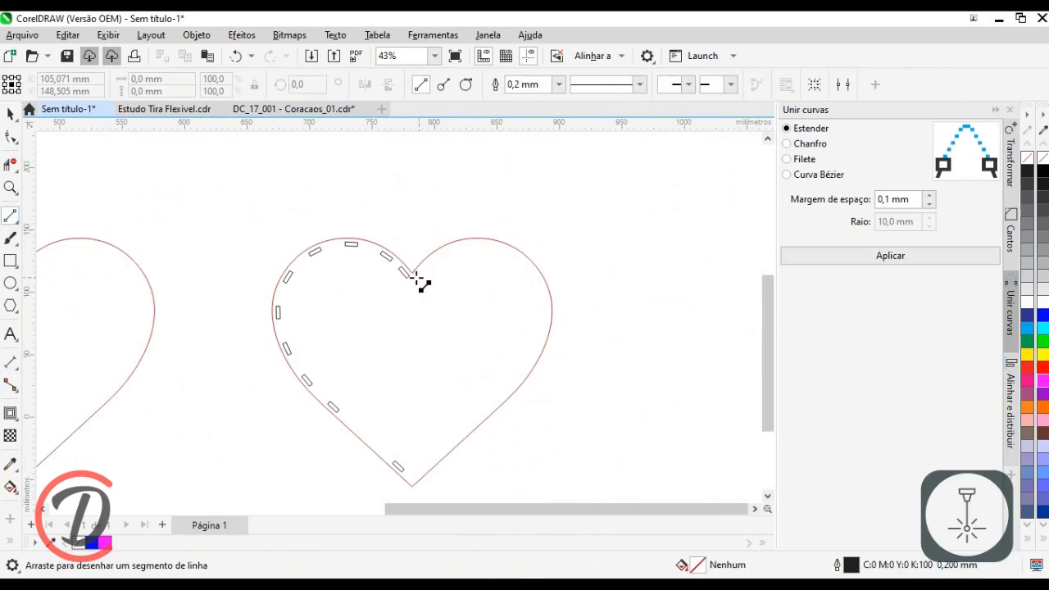
{"action": "left_click", "coordinate": [404, 181]}
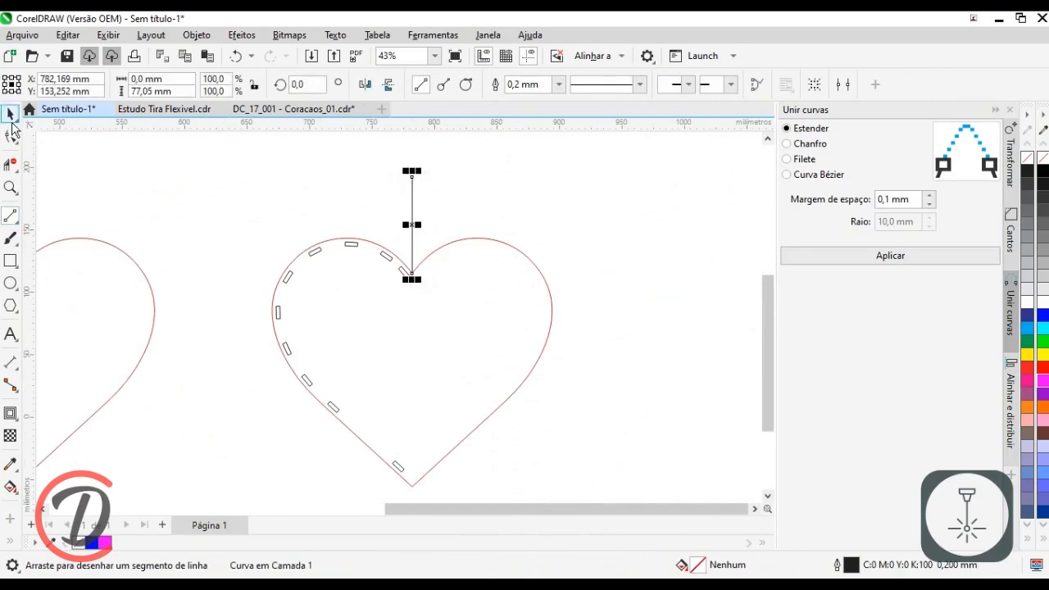
Step: Mirror the copied heart's ten rectangles and vertical line horizontally about their right edge, with one copy at 100 % scale
{"action": "left_click", "coordinate": [11, 117]}
{"action": "scroll", "coordinate": [194, 205], "scroll_direction": "down", "scroll_amount": 1}
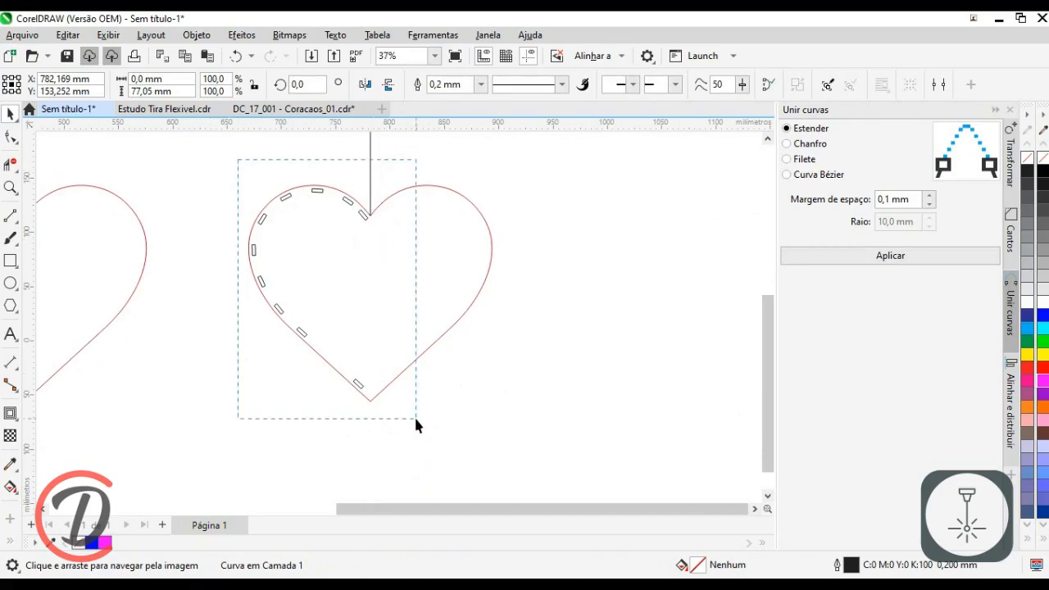
{"action": "left_click_drag", "start_coordinate": [416, 424], "coordinate": [416, 424]}
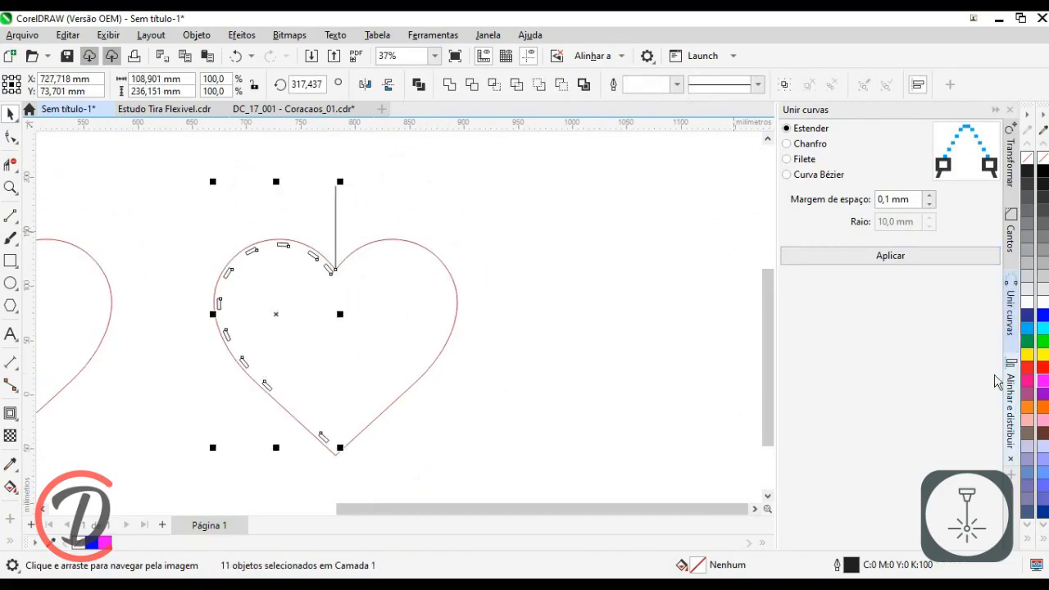
{"action": "left_click", "coordinate": [1009, 400]}
{"action": "left_click", "coordinate": [1010, 156]}
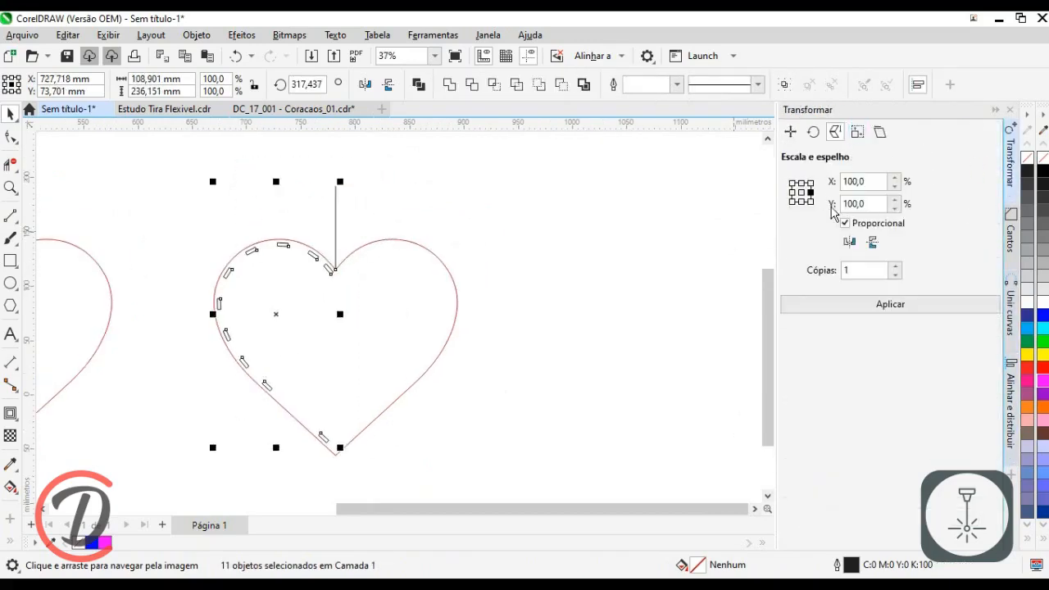
{"action": "left_click", "coordinate": [860, 306]}
{"action": "left_click", "coordinate": [283, 168]}
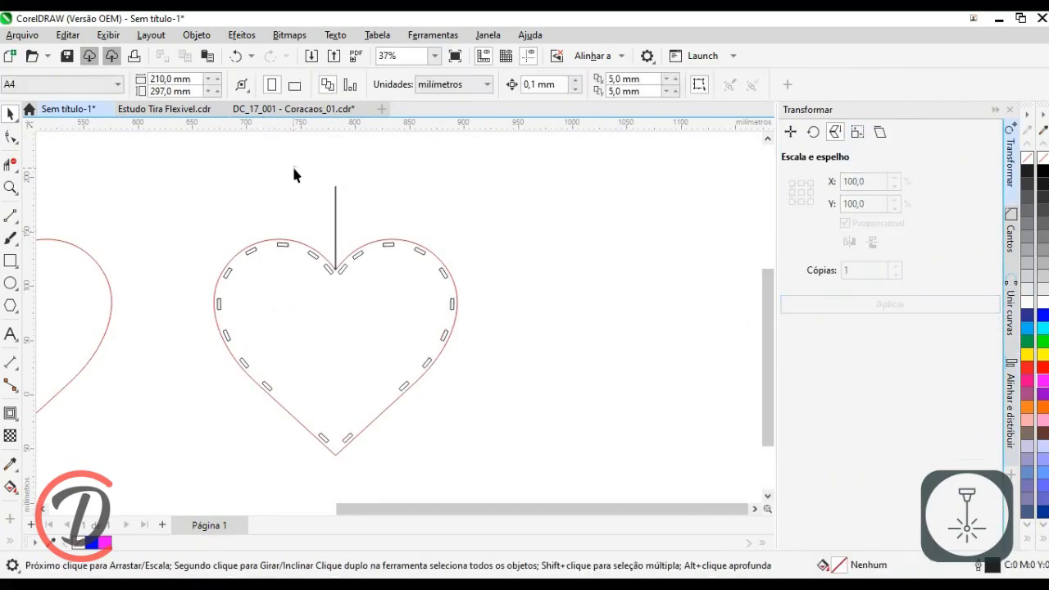
Step: Delete both overlapping vertical lines above the notch of the copied heart
{"action": "right_click", "coordinate": [335, 193]}
{"action": "left_click", "coordinate": [364, 230]}
{"action": "left_click", "coordinate": [336, 217]}
{"action": "right_click", "coordinate": [336, 217]}
{"action": "left_click", "coordinate": [367, 228]}
{"action": "left_click_drag", "start_coordinate": [374, 246], "coordinate": [382, 226]}
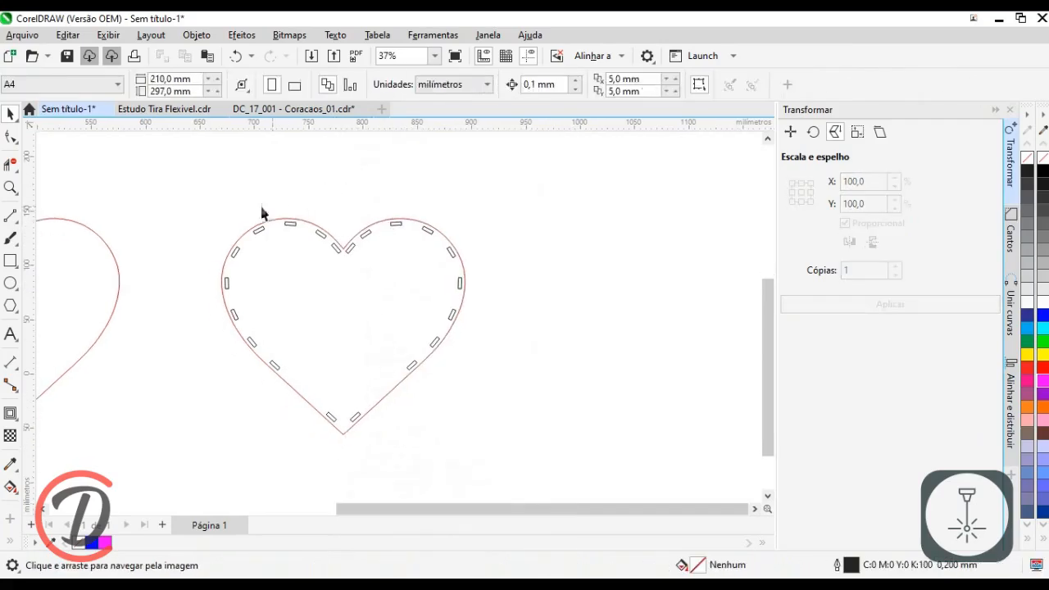
Step: Combine the copied heart outline and its twenty tab rectangles into one curve and make its outline black
{"action": "left_click_drag", "start_coordinate": [505, 462], "coordinate": [506, 462]}
{"action": "right_click", "coordinate": [392, 252]}
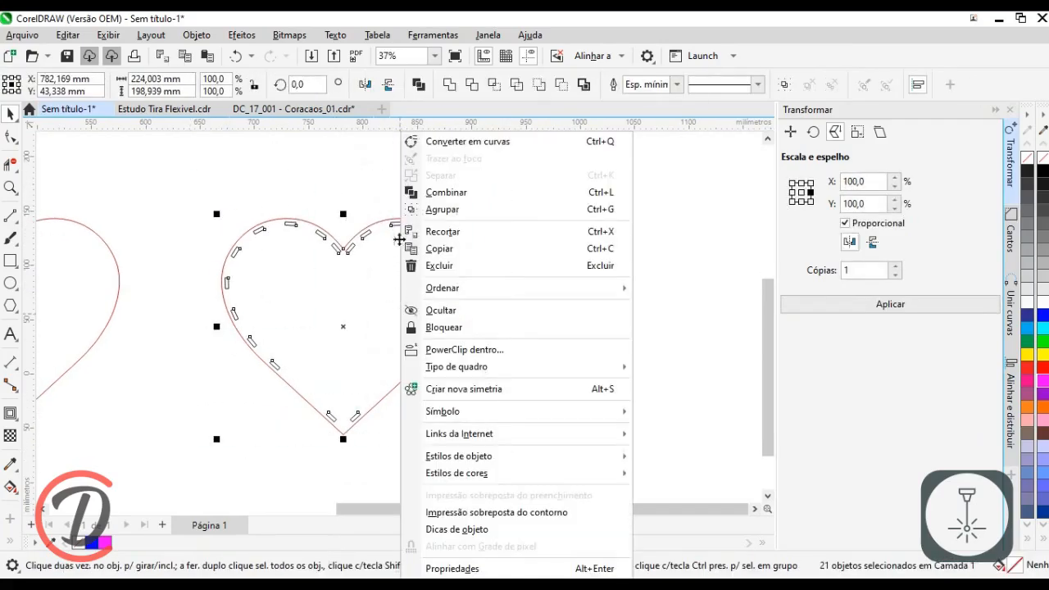
{"action": "left_click", "coordinate": [456, 195]}
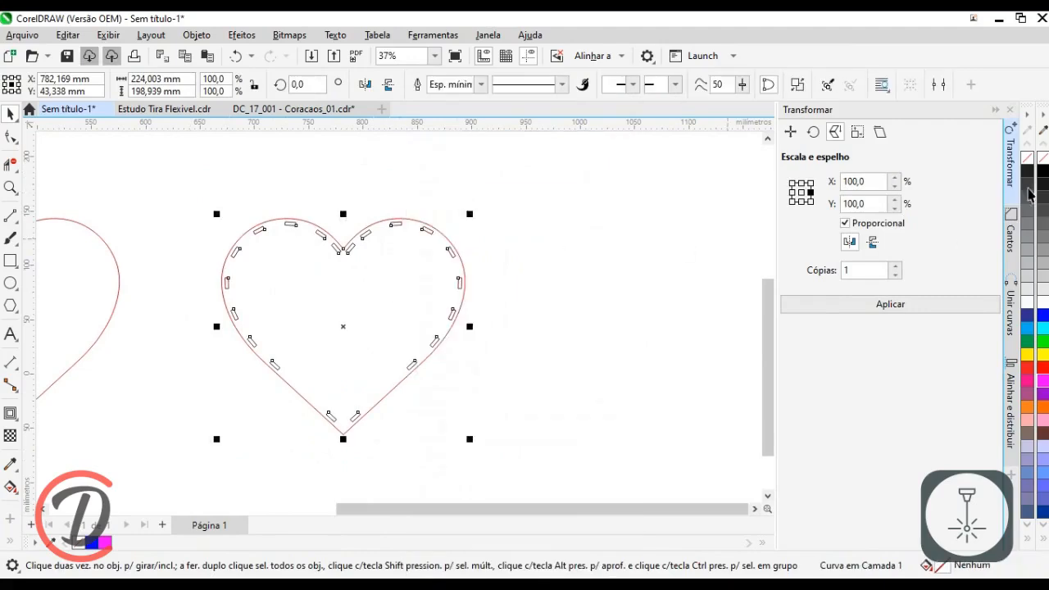
{"action": "left_click", "coordinate": [570, 308]}
Step: Duplicate the original heart with its half-curve, rectangles and magenta lines about 272 mm straight below, leaving out the vertical centre line
{"action": "left_click_drag", "start_coordinate": [190, 317], "coordinate": [433, 291]}
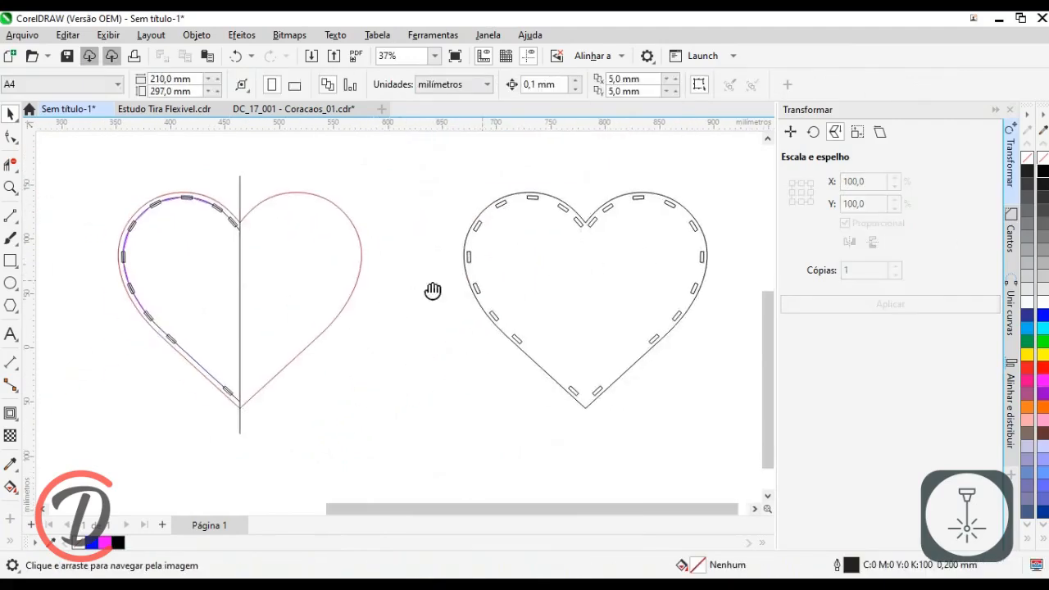
{"action": "left_click_drag", "start_coordinate": [244, 423], "coordinate": [309, 444]}
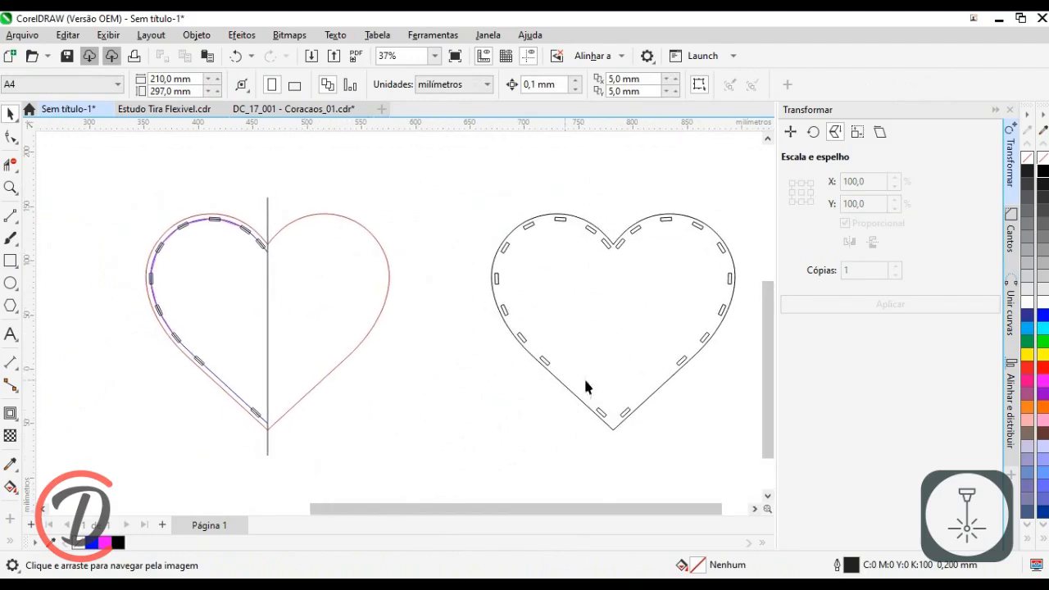
{"action": "left_click_drag", "start_coordinate": [586, 381], "coordinate": [532, 377]}
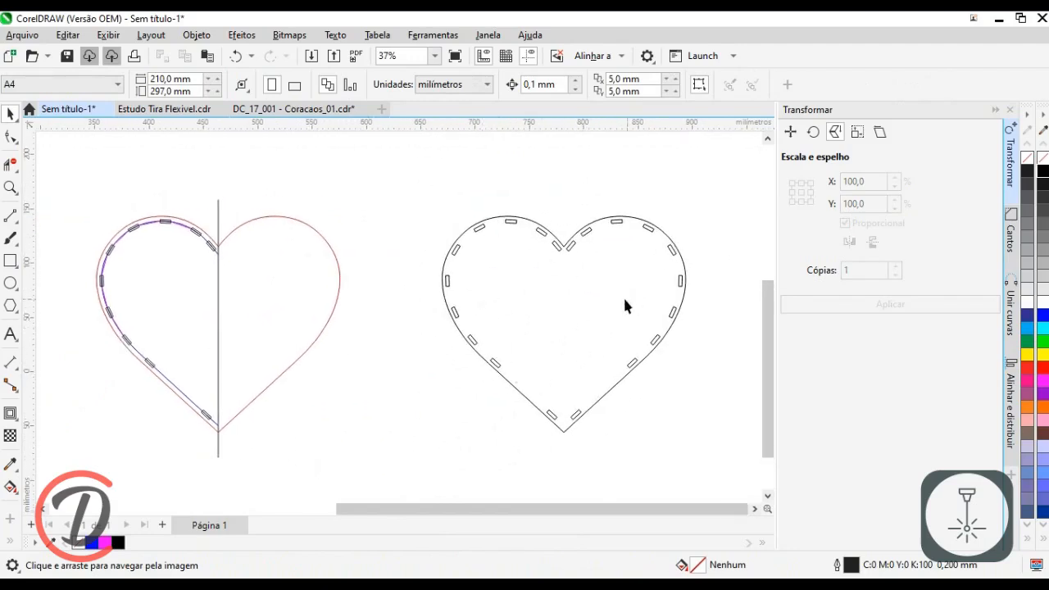
{"action": "left_click_drag", "start_coordinate": [296, 373], "coordinate": [417, 328]}
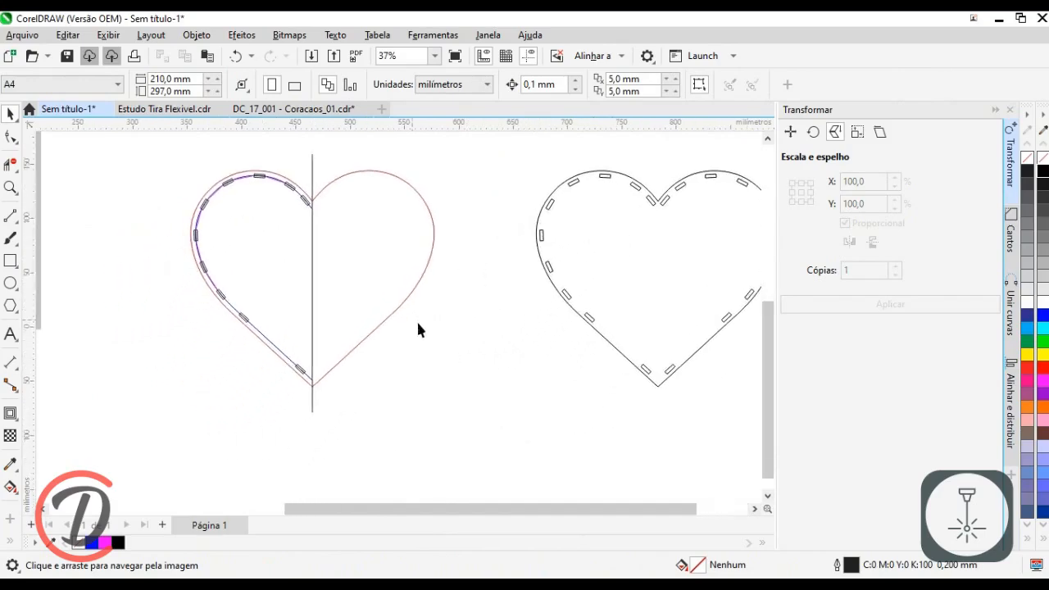
{"action": "left_click_drag", "start_coordinate": [182, 167], "coordinate": [468, 393]}
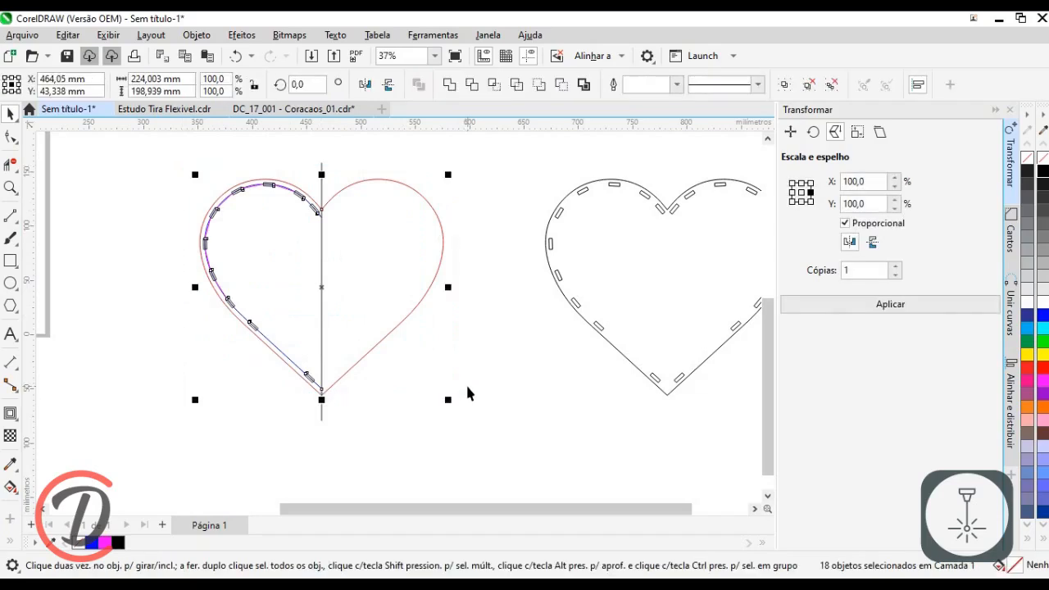
{"action": "scroll", "coordinate": [390, 350], "scroll_direction": "down", "scroll_amount": 1}
{"action": "left_click_drag", "start_coordinate": [348, 243], "coordinate": [351, 459]}
{"action": "scroll", "coordinate": [408, 270], "scroll_direction": "down", "scroll_amount": 1}
{"action": "left_click_drag", "start_coordinate": [408, 270], "coordinate": [422, 230]}
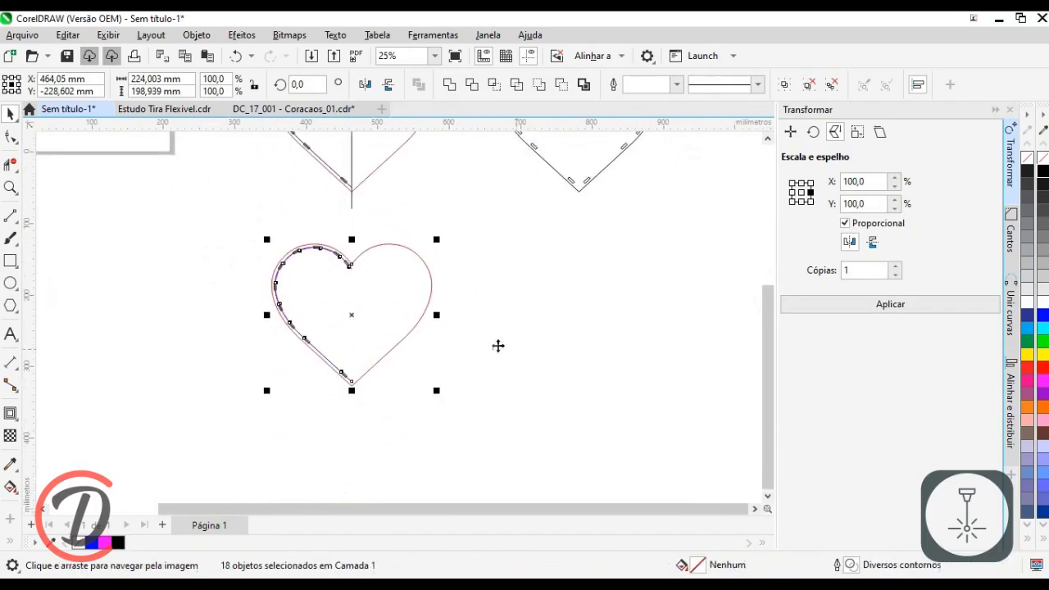
{"action": "left_click", "coordinate": [484, 403]}
Step: Delete the red heart outline from the lower copy
{"action": "scroll", "coordinate": [302, 325], "scroll_direction": "up", "scroll_amount": 2}
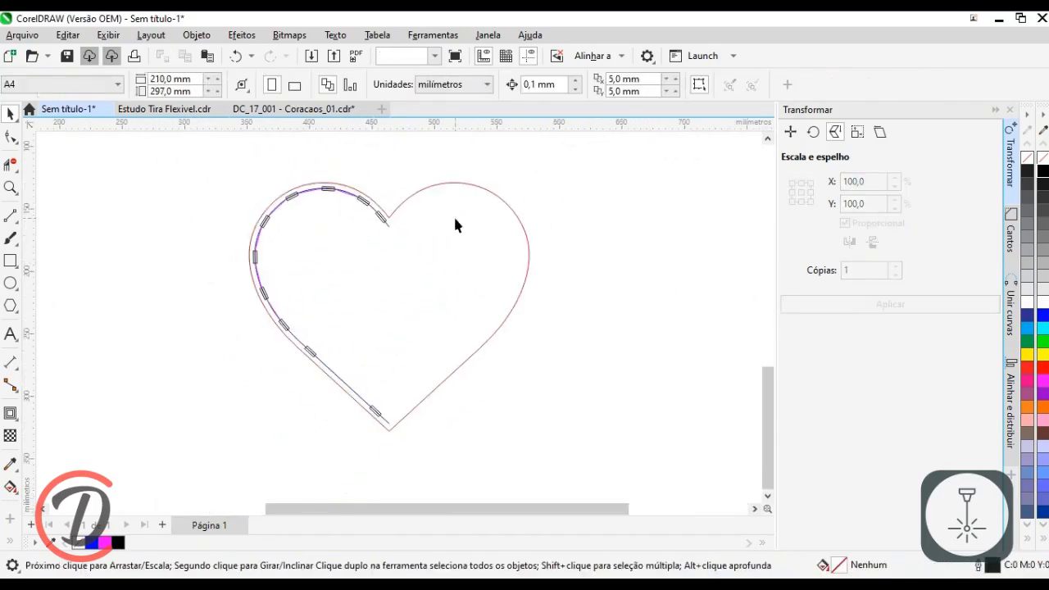
{"action": "right_click", "coordinate": [455, 184]}
{"action": "left_click", "coordinate": [512, 226]}
Step: Delete all six magenta spacing lines between the rectangles of the lower copy
{"action": "scroll", "coordinate": [340, 193], "scroll_direction": "up", "scroll_amount": 3}
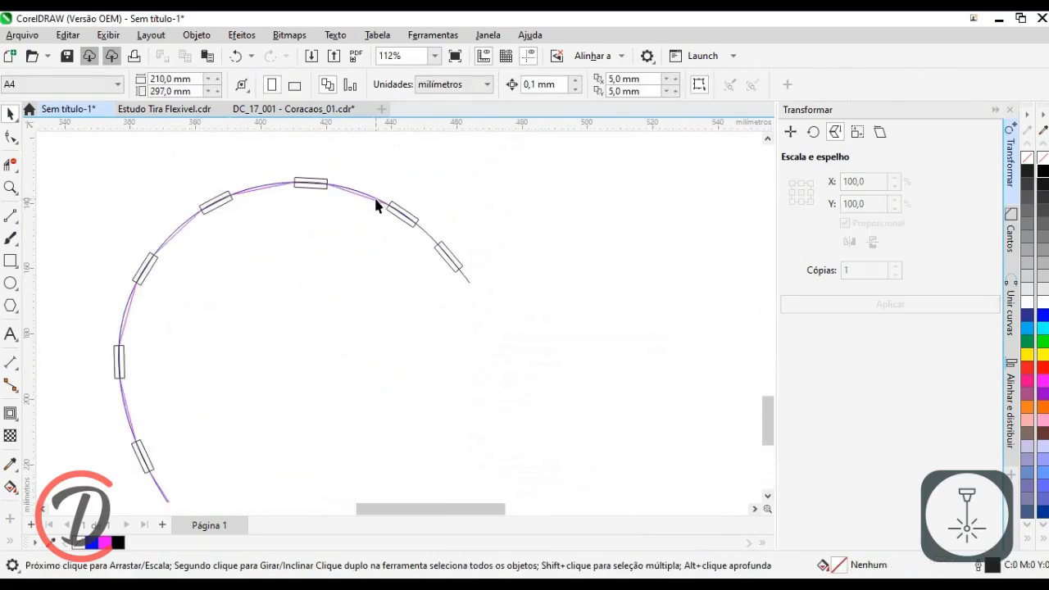
{"action": "scroll", "coordinate": [345, 189], "scroll_direction": "up", "scroll_amount": 2}
{"action": "left_click", "coordinate": [342, 194]}
{"action": "left_click_drag", "start_coordinate": [342, 193], "coordinate": [479, 218]}
{"action": "scroll", "coordinate": [334, 208], "scroll_direction": "up", "scroll_amount": 2}
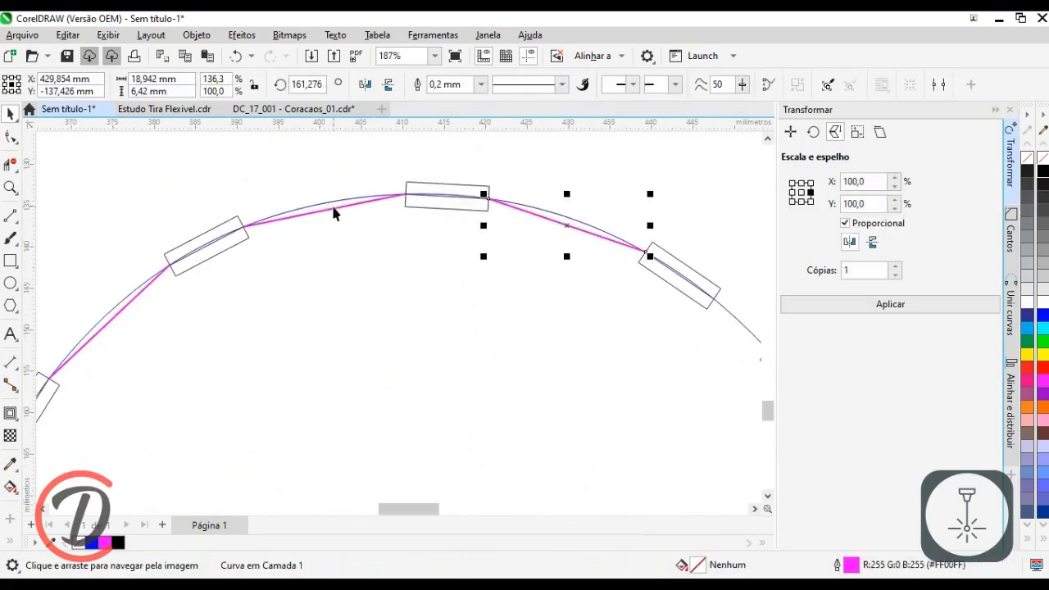
{"action": "left_click", "coordinate": [332, 209], "text": "shift"}
{"action": "left_click", "coordinate": [132, 300], "text": "shift"}
{"action": "left_click_drag", "start_coordinate": [132, 300], "coordinate": [296, 190]}
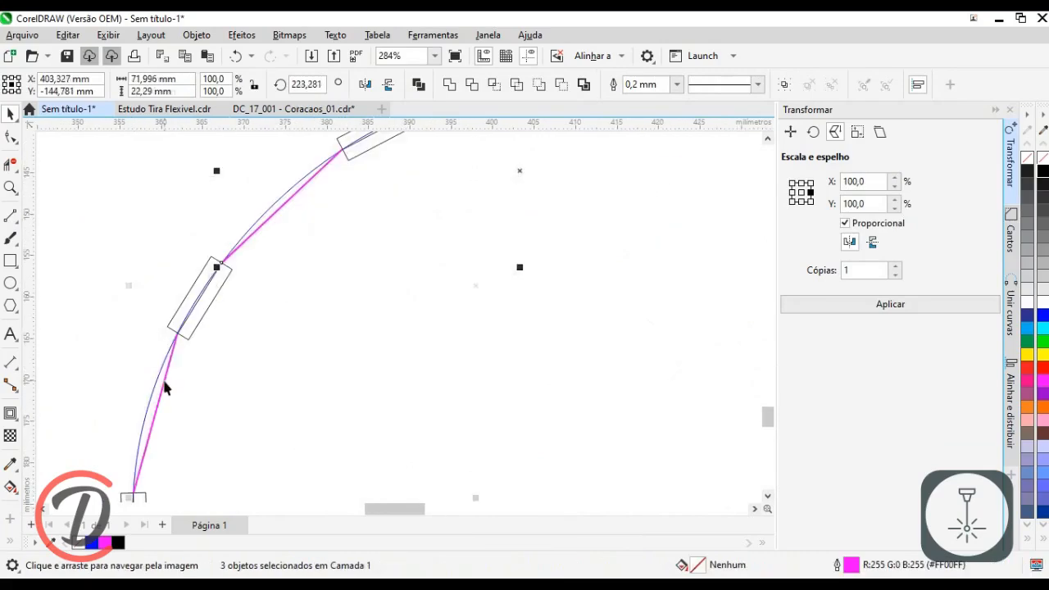
{"action": "left_click", "coordinate": [164, 382], "text": "shift"}
{"action": "left_click_drag", "start_coordinate": [164, 382], "coordinate": [186, 131]}
{"action": "left_click_drag", "start_coordinate": [199, 313], "coordinate": [199, 98]}
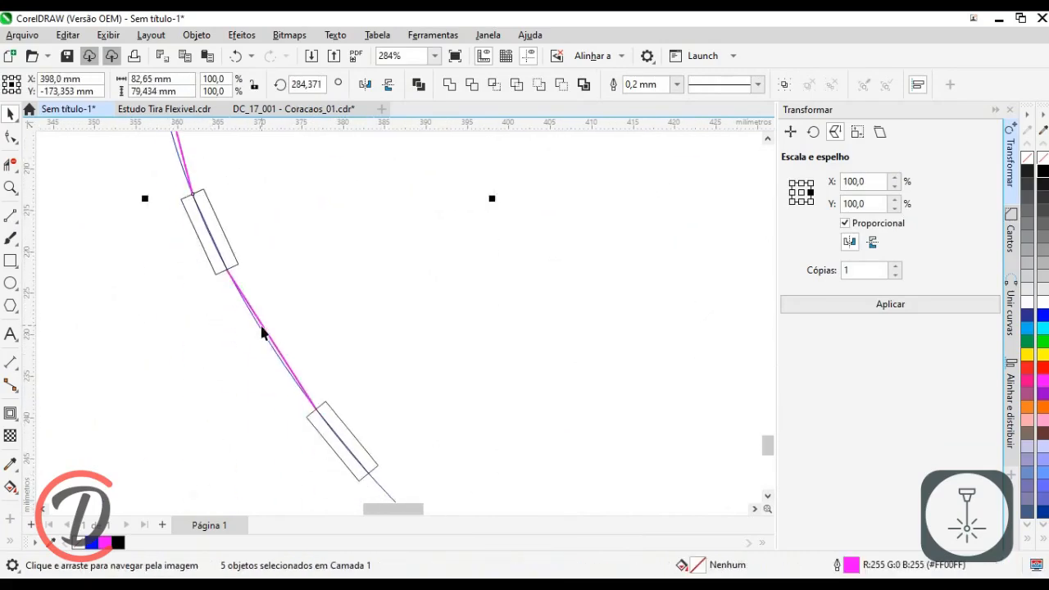
{"action": "left_click", "coordinate": [264, 330], "text": "shift"}
{"action": "left_click_drag", "start_coordinate": [268, 333], "coordinate": [181, 128]}
{"action": "scroll", "coordinate": [335, 322], "scroll_direction": "up", "scroll_amount": 2}
{"action": "scroll", "coordinate": [327, 277], "scroll_direction": "down", "scroll_amount": 2}
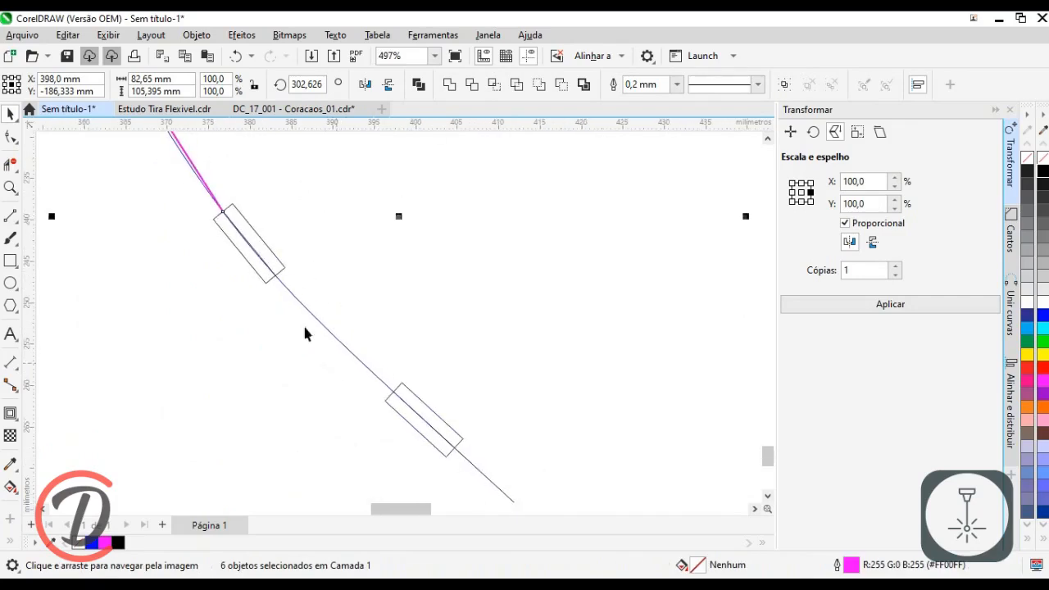
{"action": "left_click_drag", "start_coordinate": [218, 170], "coordinate": [259, 287]}
{"action": "right_click", "coordinate": [223, 268]}
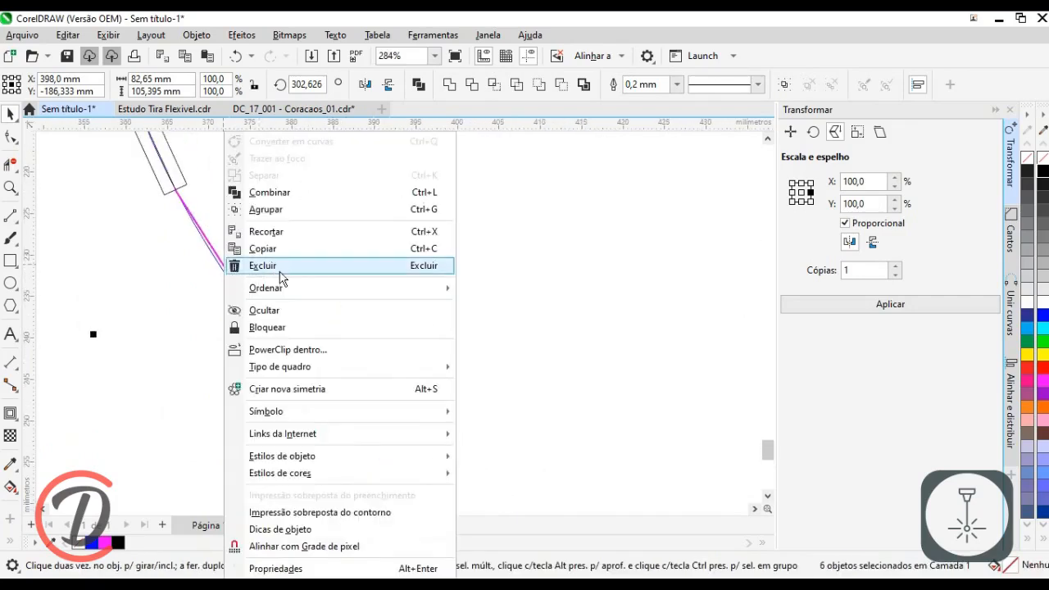
{"action": "left_click", "coordinate": [278, 265]}
Step: Remove the half-curve and centre-line segments inside the lowest tab rectangle of the lower copy with Virtual Segment Delete
{"action": "scroll", "coordinate": [265, 336], "scroll_direction": "down", "scroll_amount": 2}
{"action": "scroll", "coordinate": [263, 345], "scroll_direction": "down", "scroll_amount": 2}
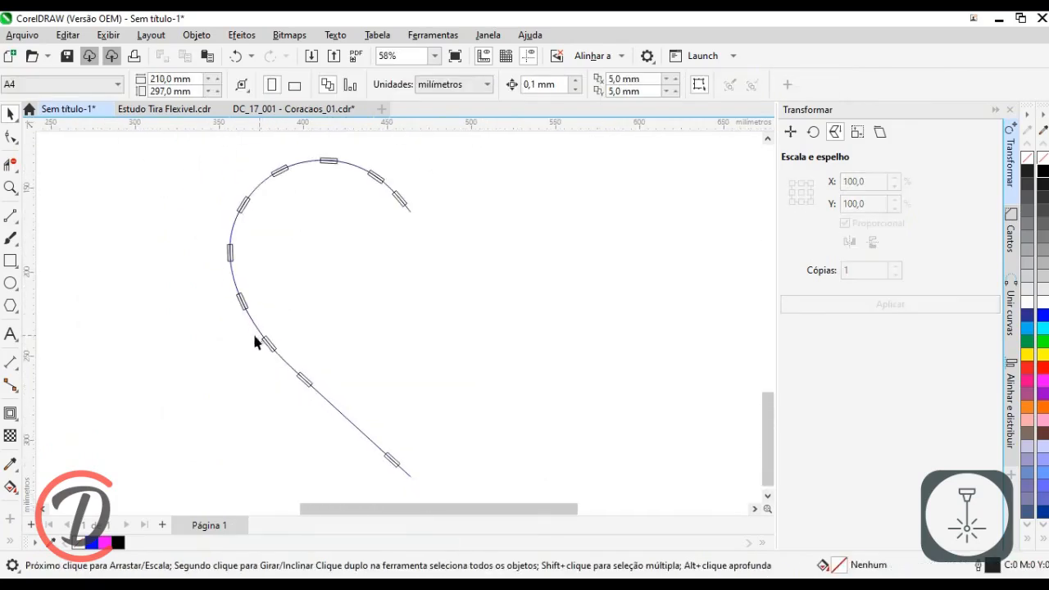
{"action": "left_click", "coordinate": [11, 165]}
{"action": "scroll", "coordinate": [375, 369], "scroll_direction": "up", "scroll_amount": 1}
{"action": "scroll", "coordinate": [452, 450], "scroll_direction": "up", "scroll_amount": 2}
{"action": "scroll", "coordinate": [410, 424], "scroll_direction": "up", "scroll_amount": 1}
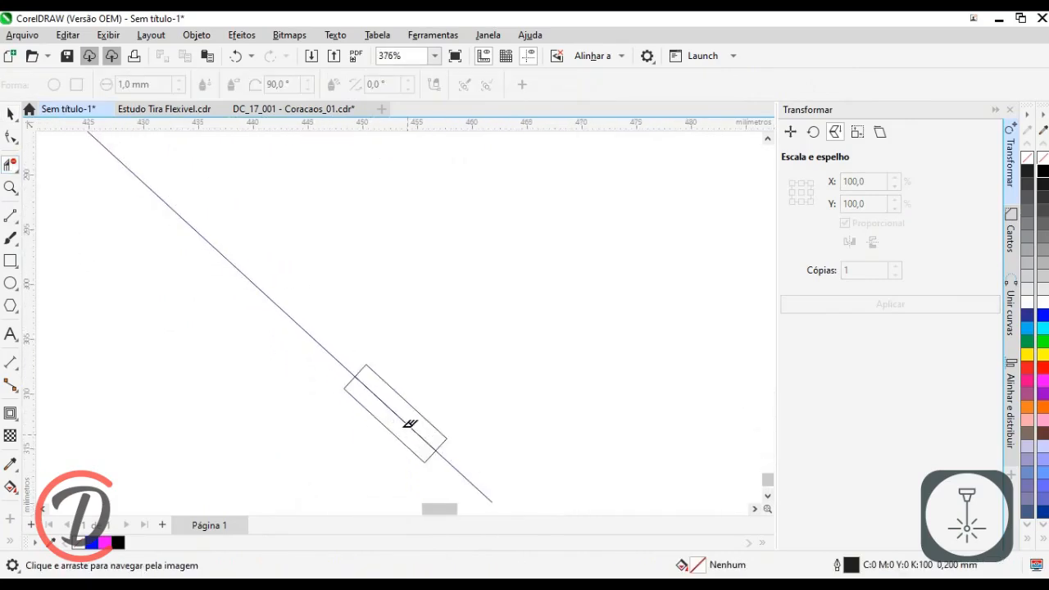
{"action": "scroll", "coordinate": [410, 424], "scroll_direction": "up", "scroll_amount": 1}
{"action": "left_click_drag", "start_coordinate": [387, 375], "coordinate": [363, 292]}
{"action": "scroll", "coordinate": [451, 420], "scroll_direction": "up", "scroll_amount": 4}
{"action": "left_click_drag", "start_coordinate": [164, 196], "coordinate": [604, 574]}
{"action": "scroll", "coordinate": [439, 372], "scroll_direction": "down", "scroll_amount": 2}
{"action": "left_click_drag", "start_coordinate": [297, 279], "coordinate": [582, 541]}
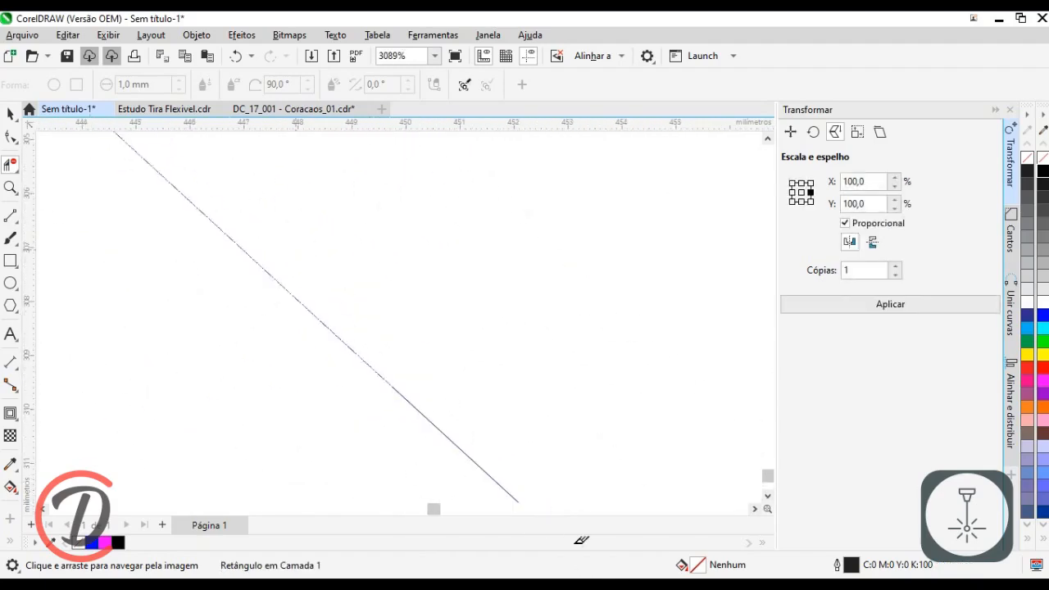
Step: Remove the inner half-curve and centre-line segments from the next five rectangles, working upward along the half-curve's left side
{"action": "left_click_drag", "start_coordinate": [363, 405], "coordinate": [492, 489]}
{"action": "left_click_drag", "start_coordinate": [358, 251], "coordinate": [455, 408]}
{"action": "scroll", "coordinate": [455, 407], "scroll_direction": "down", "scroll_amount": 1}
{"action": "scroll", "coordinate": [155, 145], "scroll_direction": "up", "scroll_amount": 2}
{"action": "scroll", "coordinate": [348, 276], "scroll_direction": "down", "scroll_amount": 2}
{"action": "left_click_drag", "start_coordinate": [347, 277], "coordinate": [552, 546]}
{"action": "left_click_drag", "start_coordinate": [434, 387], "coordinate": [550, 562]}
{"action": "left_click_drag", "start_coordinate": [312, 345], "coordinate": [403, 530]}
{"action": "left_click_drag", "start_coordinate": [227, 258], "coordinate": [339, 386]}
{"action": "left_click", "coordinate": [304, 323]}
{"action": "left_click", "coordinate": [315, 386]}
{"action": "left_click_drag", "start_coordinate": [295, 197], "coordinate": [292, 324]}
{"action": "scroll", "coordinate": [292, 324], "scroll_direction": "up", "scroll_amount": 3}
{"action": "left_click", "coordinate": [302, 336]}
{"action": "scroll", "coordinate": [303, 345], "scroll_direction": "down", "scroll_amount": 3}
{"action": "left_click_drag", "start_coordinate": [303, 205], "coordinate": [238, 426]}
{"action": "scroll", "coordinate": [287, 209], "scroll_direction": "up", "scroll_amount": 3}
{"action": "scroll", "coordinate": [341, 286], "scroll_direction": "up", "scroll_amount": 3}
{"action": "left_click", "coordinate": [334, 286]}
{"action": "scroll", "coordinate": [352, 279], "scroll_direction": "down", "scroll_amount": 4}
Step: Remove the line segments inside the rectangle just left of the topmost one, undoing a stray deletion at its right end
{"action": "left_click_drag", "start_coordinate": [365, 275], "coordinate": [211, 434]}
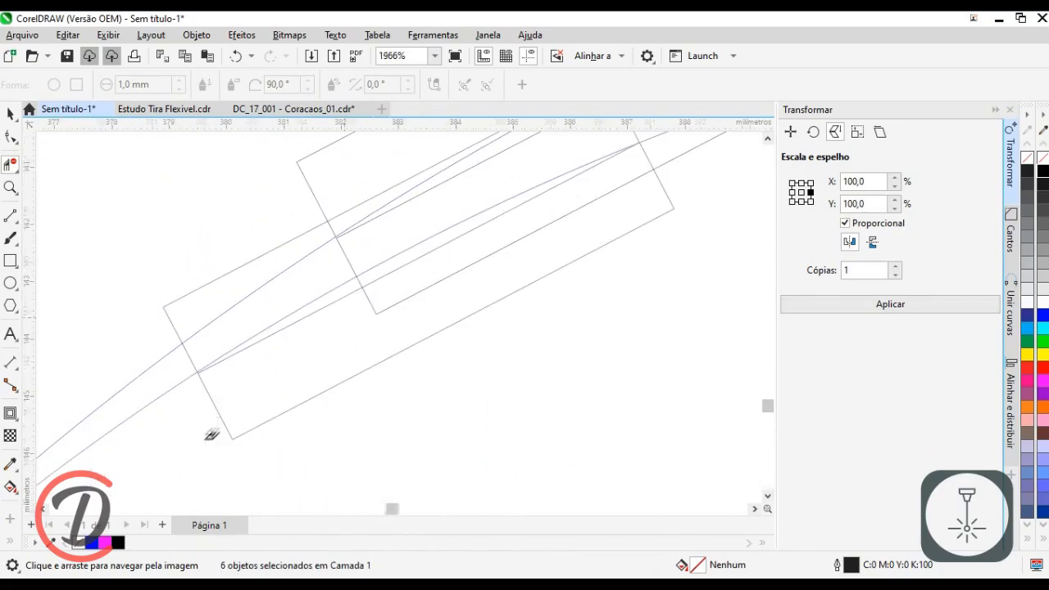
{"action": "left_click_drag", "start_coordinate": [271, 311], "coordinate": [295, 353]}
{"action": "left_click_drag", "start_coordinate": [548, 218], "coordinate": [379, 309]}
{"action": "scroll", "coordinate": [470, 234], "scroll_direction": "up", "scroll_amount": 5}
{"action": "left_click", "coordinate": [349, 318]}
{"action": "key", "text": "ctrl+z"}
{"action": "scroll", "coordinate": [341, 327], "scroll_direction": "up", "scroll_amount": 1}
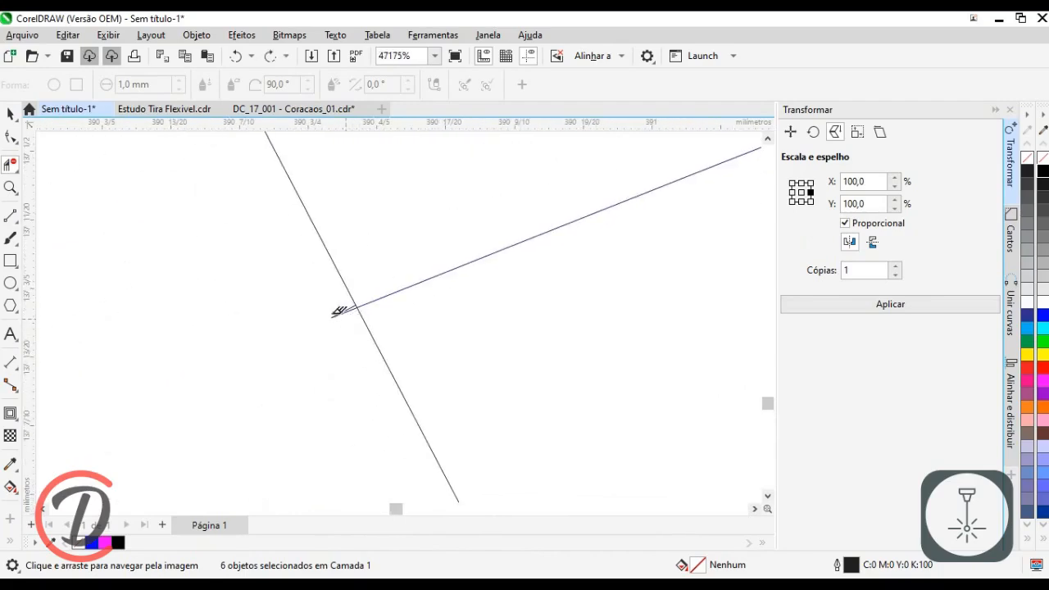
{"action": "scroll", "coordinate": [316, 307], "scroll_direction": "down", "scroll_amount": 6}
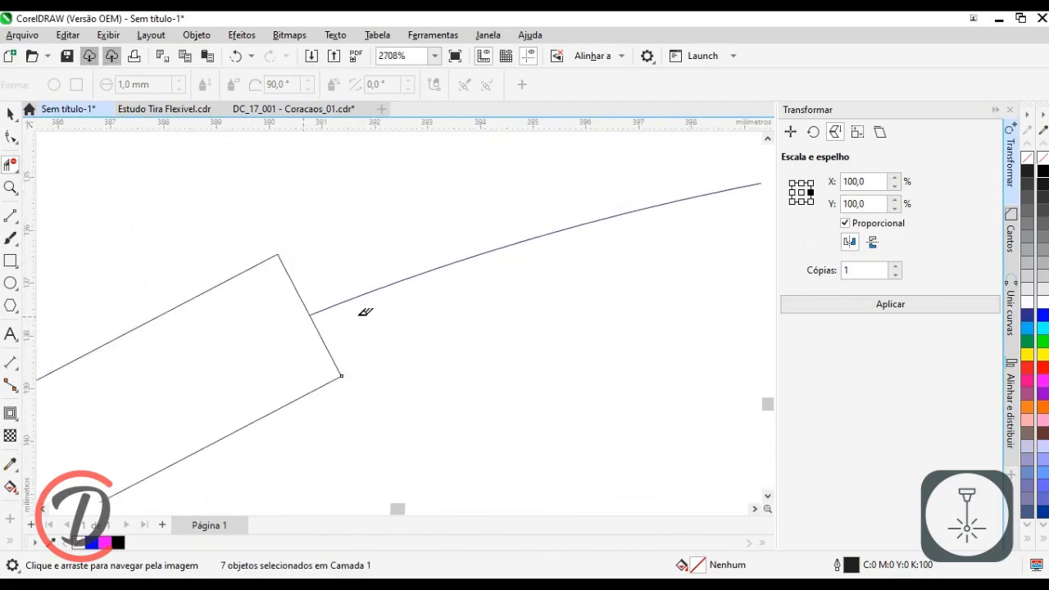
{"action": "left_click_drag", "start_coordinate": [342, 342], "coordinate": [298, 375]}
Step: Remove the half-curve and centre-line segments inside the topmost rectangle of the lower copy
{"action": "left_click_drag", "start_coordinate": [732, 267], "coordinate": [425, 284]}
{"action": "scroll", "coordinate": [471, 286], "scroll_direction": "up", "scroll_amount": 2}
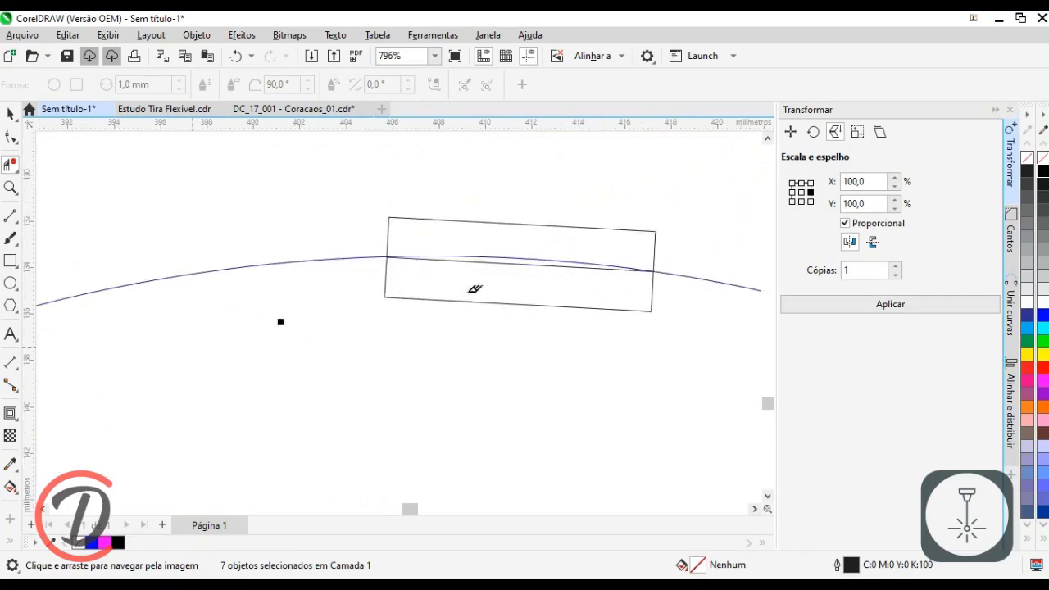
{"action": "scroll", "coordinate": [434, 253], "scroll_direction": "up", "scroll_amount": 3}
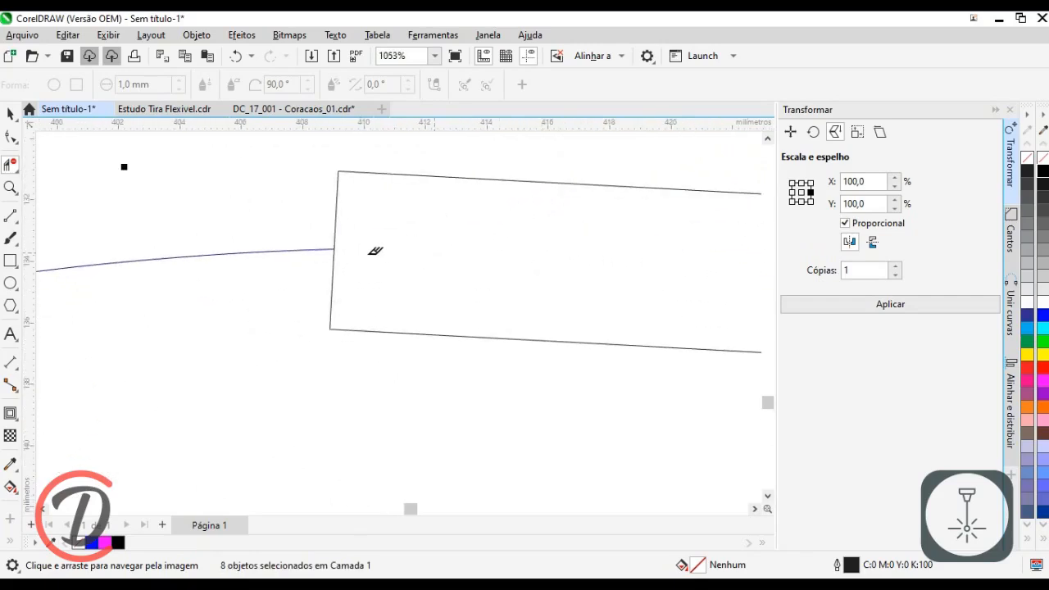
{"action": "left_click_drag", "start_coordinate": [688, 275], "coordinate": [334, 259]}
{"action": "left_click_drag", "start_coordinate": [722, 320], "coordinate": [378, 272]}
Step: Remove the half-curve and centre-line segments inside the second-to-last rectangle, right of the topmost one, with Virtual Segment Delete
{"action": "scroll", "coordinate": [379, 271], "scroll_direction": "down", "scroll_amount": 5}
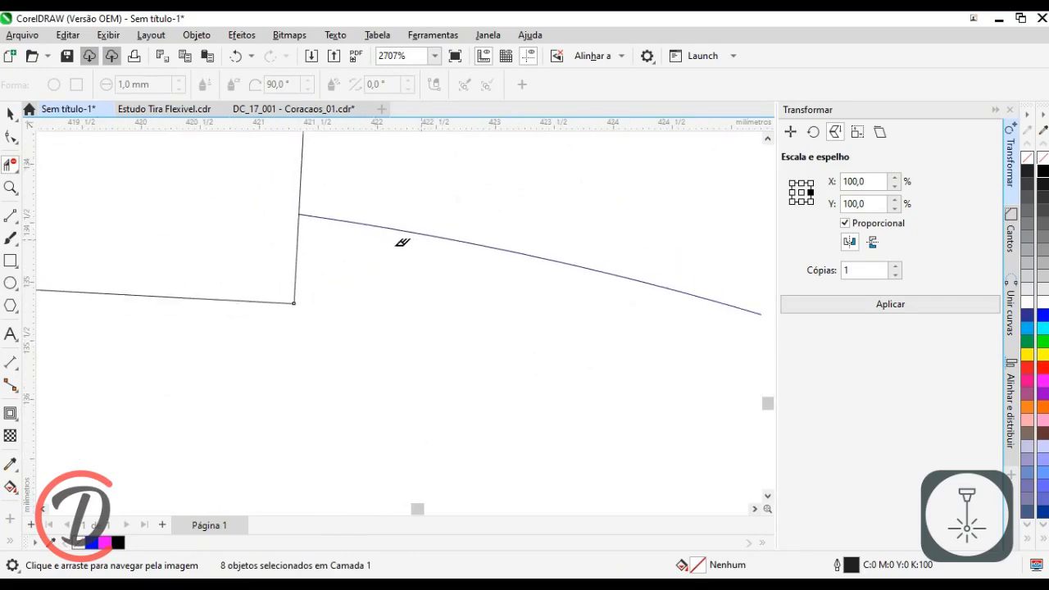
{"action": "scroll", "coordinate": [529, 287], "scroll_direction": "up", "scroll_amount": 1}
{"action": "scroll", "coordinate": [461, 248], "scroll_direction": "up", "scroll_amount": 1}
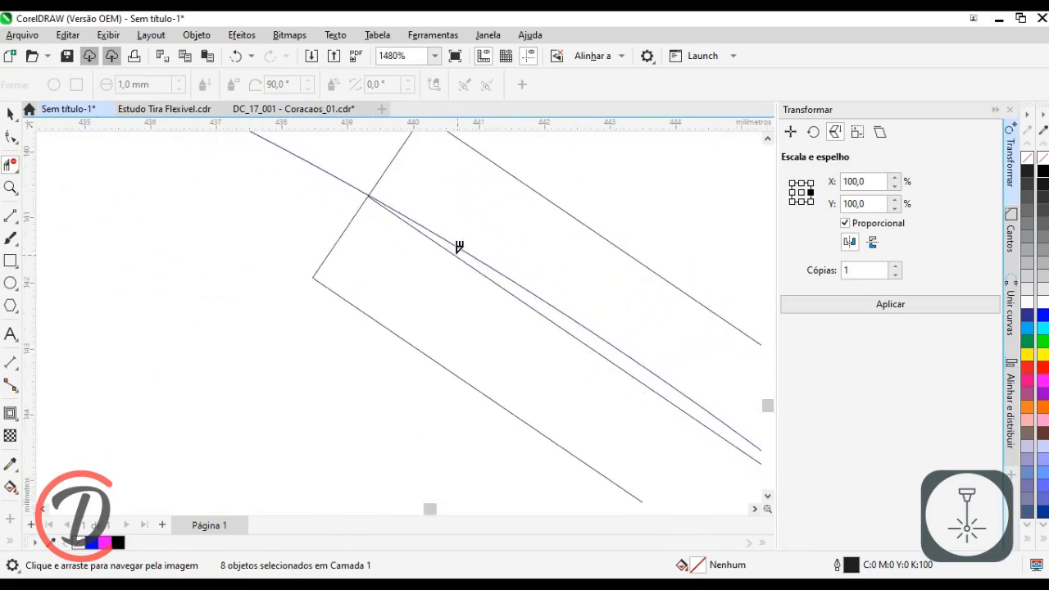
{"action": "left_click", "coordinate": [441, 230]}
{"action": "left_click_drag", "start_coordinate": [733, 422], "coordinate": [381, 218]}
{"action": "scroll", "coordinate": [551, 360], "scroll_direction": "up", "scroll_amount": 3}
{"action": "scroll", "coordinate": [548, 344], "scroll_direction": "up", "scroll_amount": 1}
{"action": "left_click", "coordinate": [562, 321]}
{"action": "scroll", "coordinate": [415, 253], "scroll_direction": "down", "scroll_amount": 6}
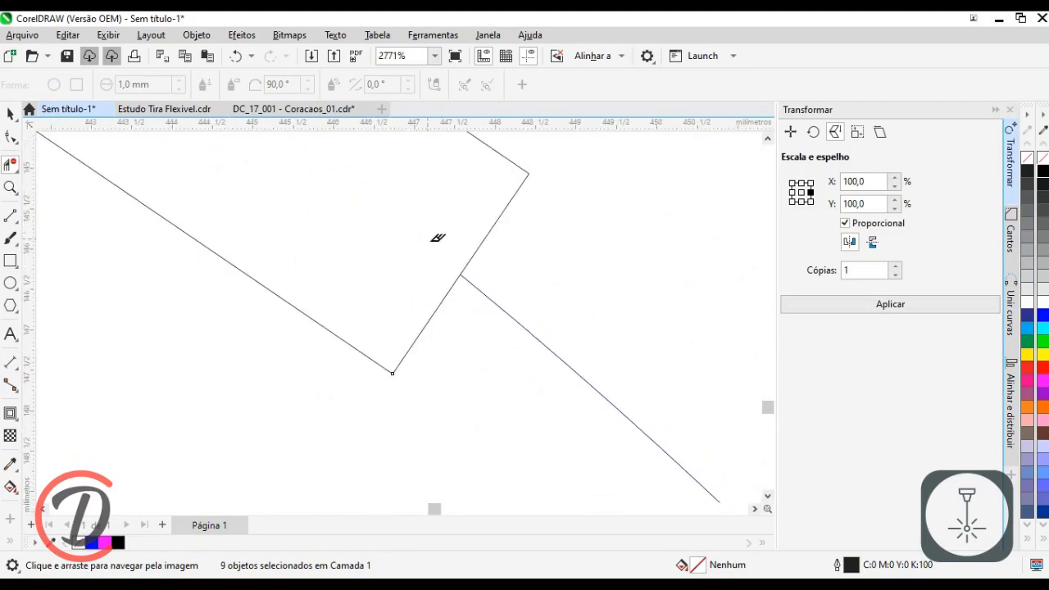
Step: Remove the half-curve and centre-line segments inside the last rectangle at the curve's upper right end
{"action": "left_click_drag", "start_coordinate": [649, 446], "coordinate": [464, 303]}
{"action": "scroll", "coordinate": [473, 313], "scroll_direction": "up", "scroll_amount": 2}
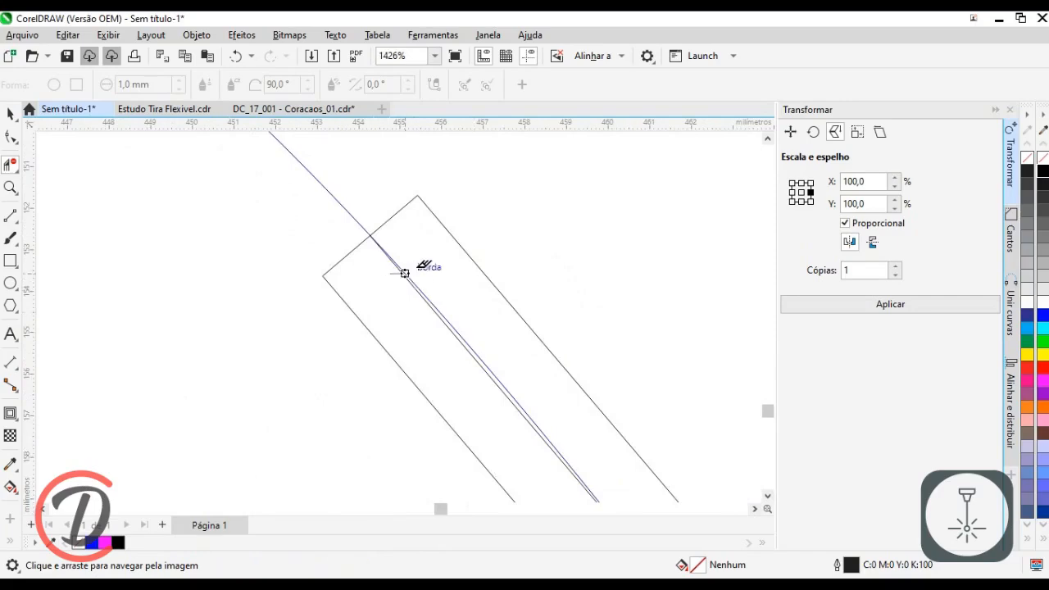
{"action": "left_click_drag", "start_coordinate": [623, 474], "coordinate": [501, 330]}
{"action": "scroll", "coordinate": [501, 330], "scroll_direction": "up", "scroll_amount": 1}
{"action": "left_click_drag", "start_coordinate": [574, 466], "coordinate": [504, 379]}
{"action": "scroll", "coordinate": [468, 344], "scroll_direction": "up", "scroll_amount": 4}
{"action": "scroll", "coordinate": [473, 305], "scroll_direction": "down", "scroll_amount": 6}
{"action": "scroll", "coordinate": [486, 291], "scroll_direction": "down", "scroll_amount": 3}
{"action": "scroll", "coordinate": [612, 374], "scroll_direction": "down", "scroll_amount": 2}
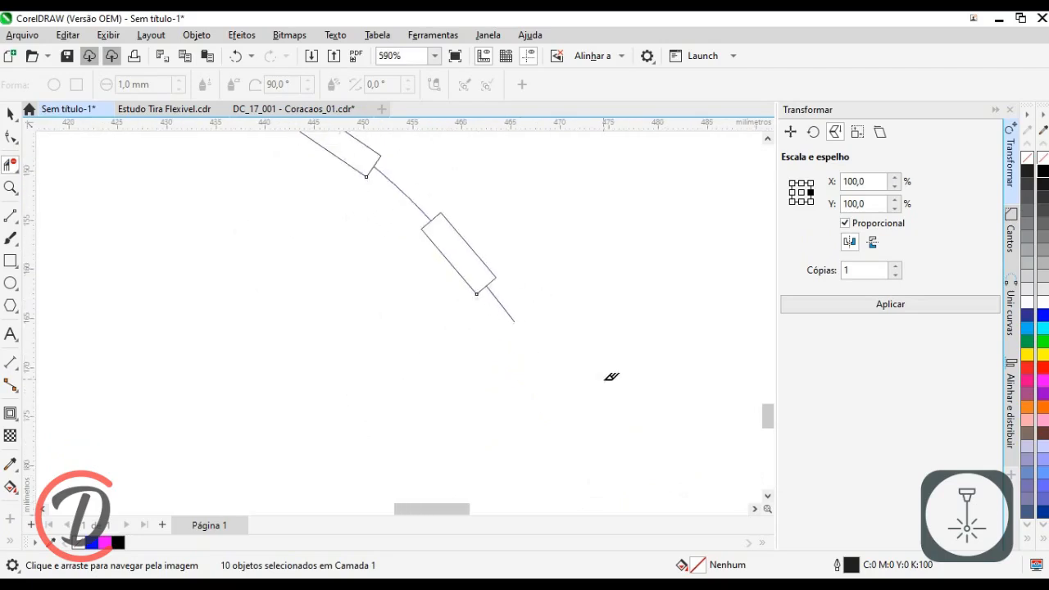
Step: Leave Virtual Segment Delete and break the trimmed half-curve apart into separate segments
{"action": "scroll", "coordinate": [555, 354], "scroll_direction": "down", "scroll_amount": 2}
{"action": "key", "text": "space"}
{"action": "left_click", "coordinate": [207, 201]}
{"action": "scroll", "coordinate": [208, 201], "scroll_direction": "down", "scroll_amount": 1}
{"action": "left_click_drag", "start_coordinate": [295, 317], "coordinate": [250, 205]}
{"action": "scroll", "coordinate": [245, 238], "scroll_direction": "down", "scroll_amount": 1}
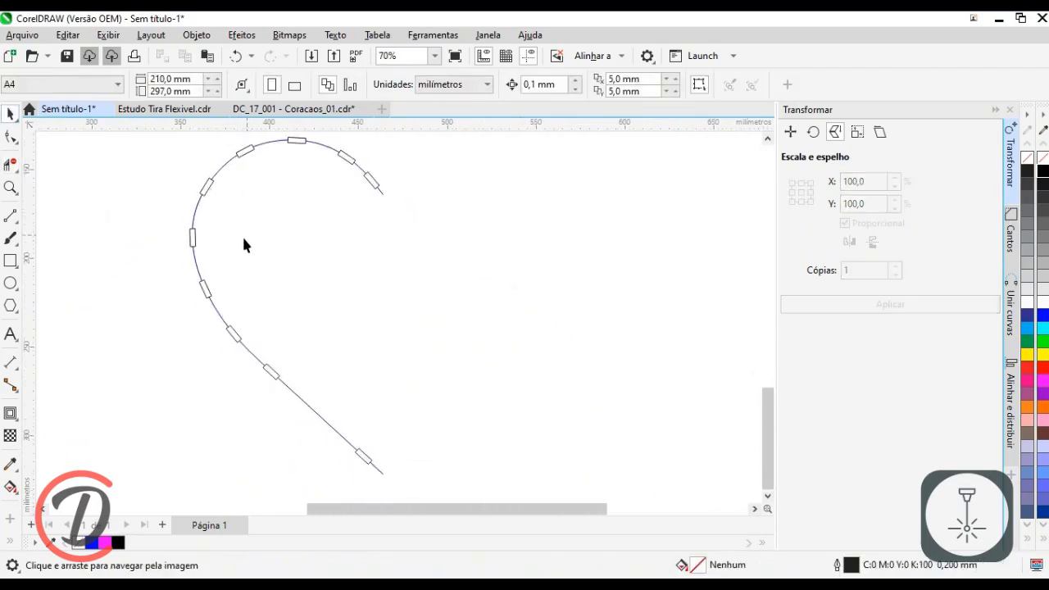
{"action": "left_click", "coordinate": [298, 387]}
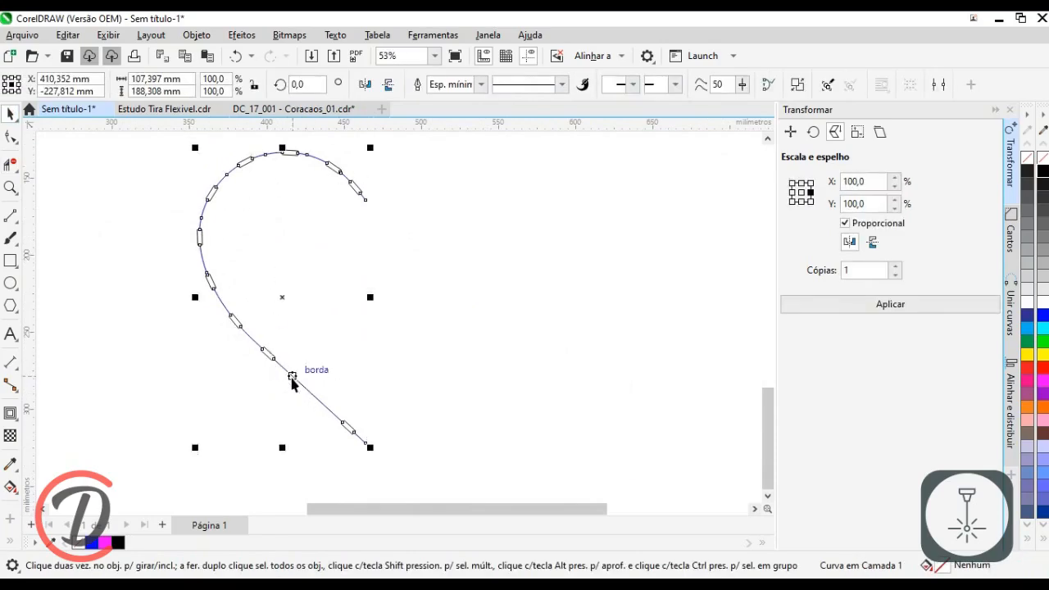
{"action": "right_click", "coordinate": [294, 369]}
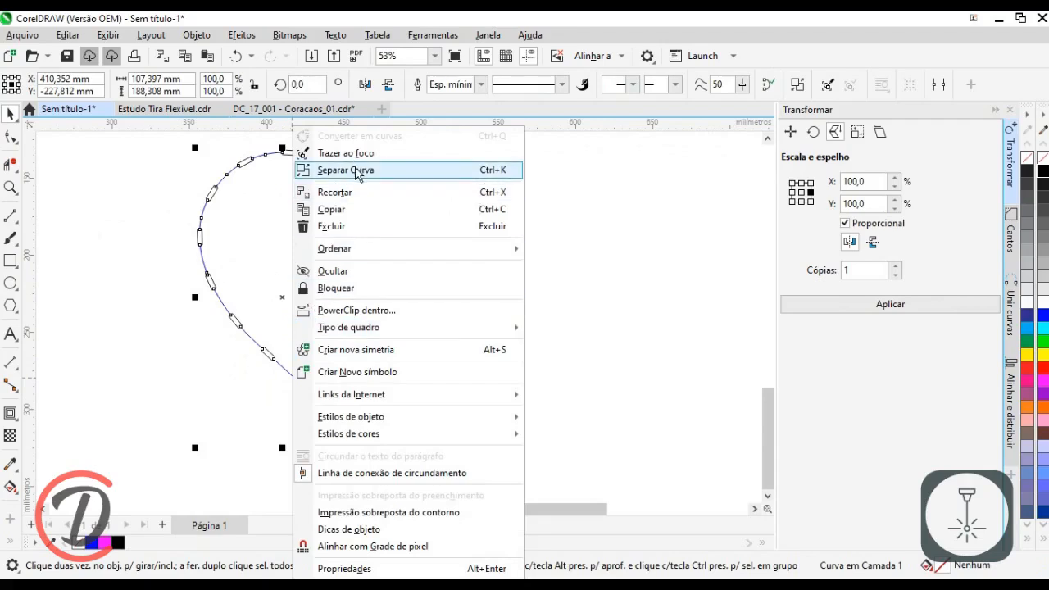
{"action": "left_click", "coordinate": [355, 170]}
Step: Check the curve length of the short segment at the half-curve's lower end in its object properties
{"action": "scroll", "coordinate": [443, 303], "scroll_direction": "up", "scroll_amount": 2}
{"action": "left_click", "coordinate": [382, 371]}
{"action": "scroll", "coordinate": [394, 352], "scroll_direction": "up", "scroll_amount": 3}
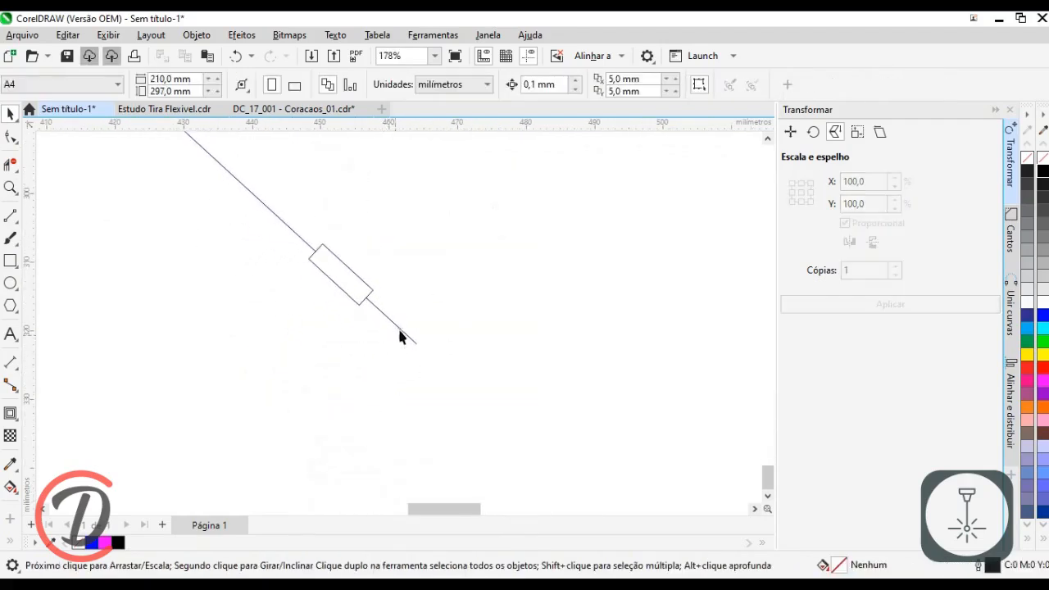
{"action": "right_click", "coordinate": [392, 328]}
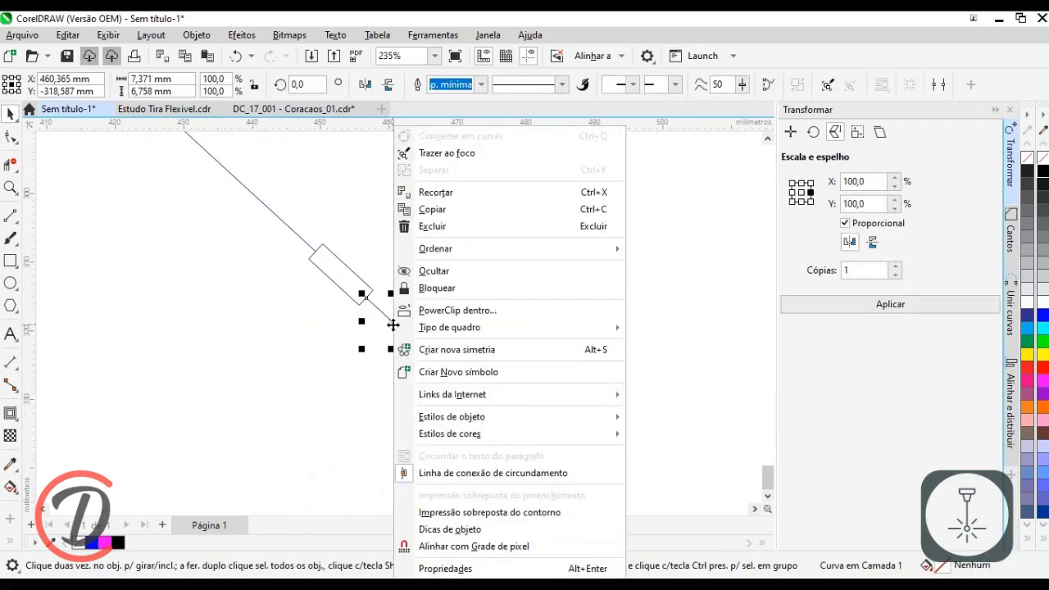
{"action": "left_click", "coordinate": [462, 568]}
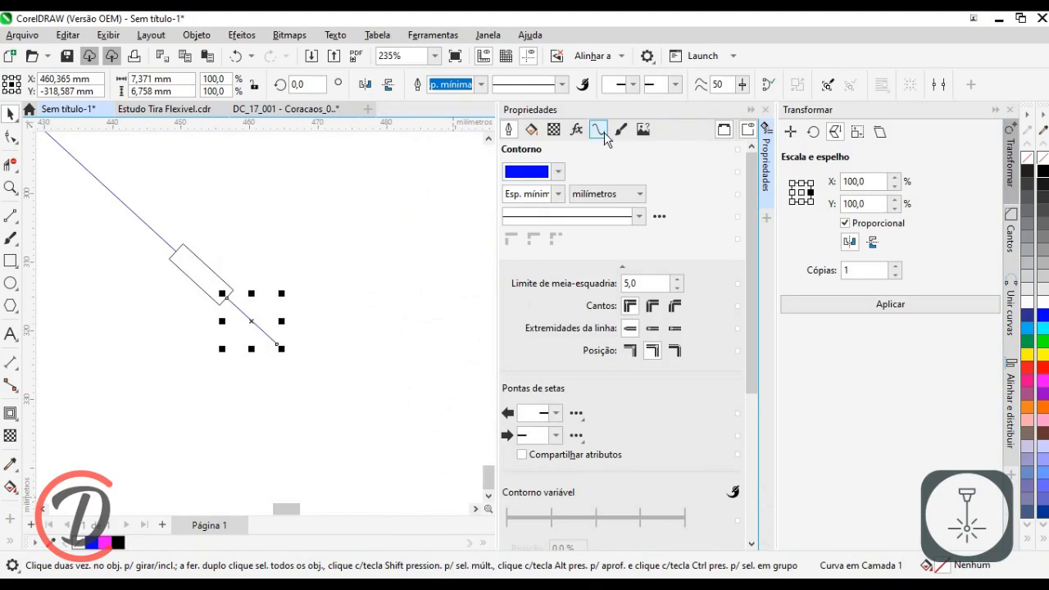
{"action": "left_click", "coordinate": [599, 130]}
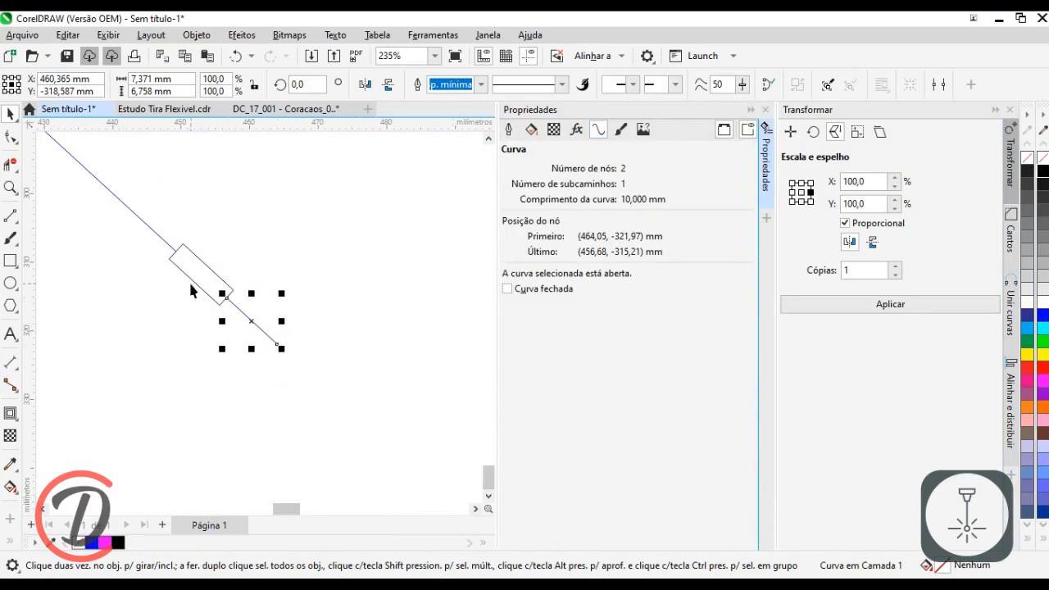
Step: Try a green outline on the short lower end segment, and settle on magenta instead
{"action": "left_click", "coordinate": [390, 213]}
{"action": "scroll", "coordinate": [390, 212], "scroll_direction": "down", "scroll_amount": 2}
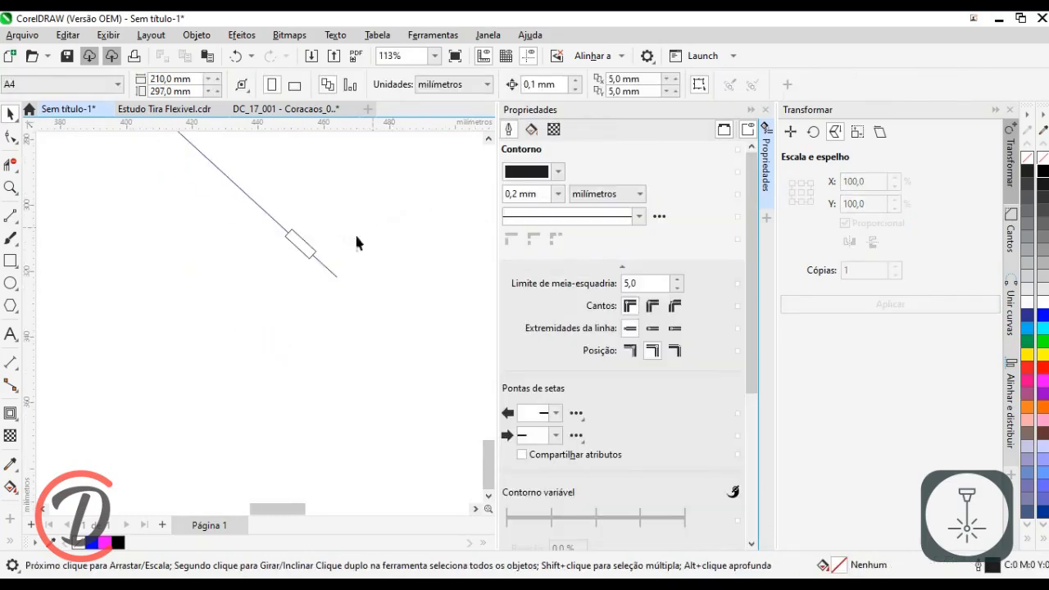
{"action": "left_click", "coordinate": [325, 267]}
{"action": "right_click", "coordinate": [1043, 349]}
{"action": "left_click", "coordinate": [342, 295]}
{"action": "left_click_drag", "start_coordinate": [368, 300], "coordinate": [310, 252]}
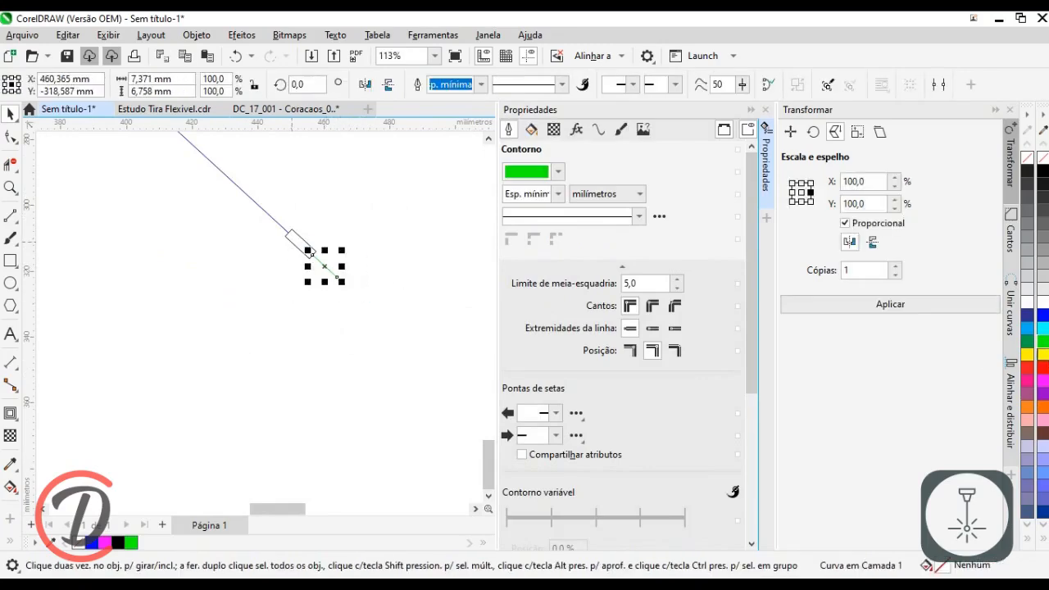
{"action": "right_click", "coordinate": [1044, 383]}
{"action": "left_click", "coordinate": [341, 281]}
Step: Draw a horizontal line below the half-curve's lower end and set its length to 10 mm
{"action": "scroll", "coordinate": [423, 311], "scroll_direction": "left", "scroll_amount": 2}
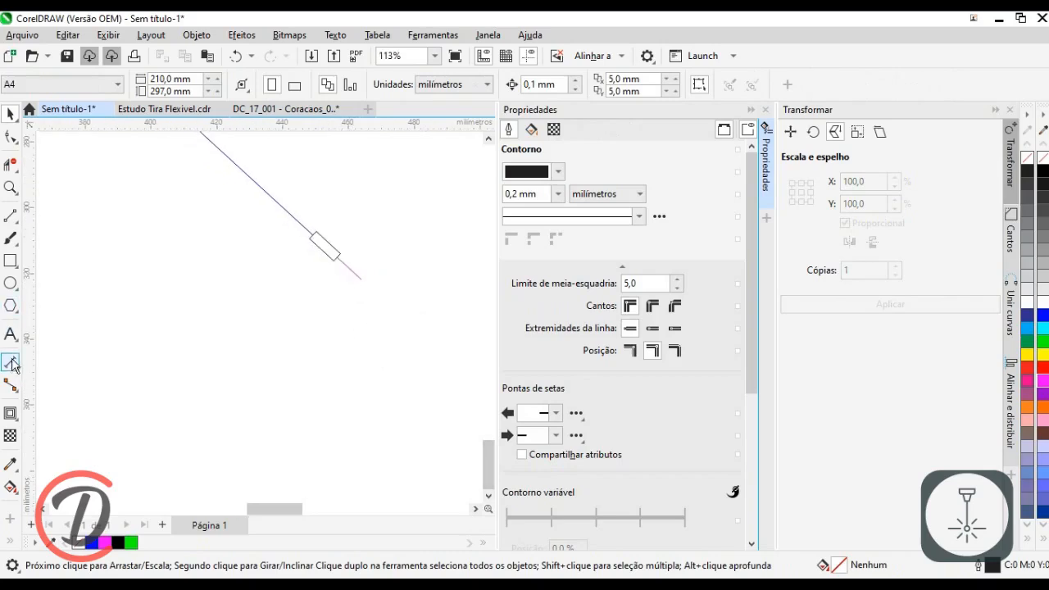
{"action": "left_click", "coordinate": [10, 215]}
{"action": "mouse_move", "coordinate": [354, 334]}
{"action": "left_mouse_down"}
{"action": "mouse_move", "coordinate": [292, 342]}
{"action": "mouse_move", "coordinate": [298, 331]}
{"action": "mouse_move", "coordinate": [287, 333]}
{"action": "left_mouse_up"}
{"action": "left_click", "coordinate": [170, 79]}
{"action": "type", "text": "10"}
{"action": "key", "text": "Return"}
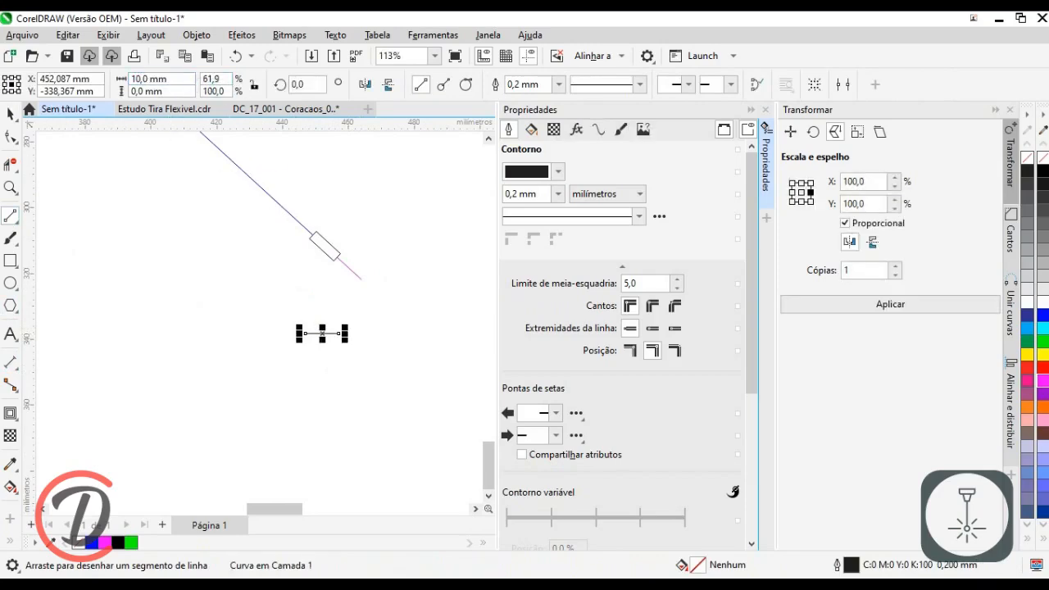
{"action": "left_click", "coordinate": [10, 116]}
{"action": "left_click", "coordinate": [288, 321]}
{"action": "scroll", "coordinate": [288, 321], "scroll_direction": "up", "scroll_amount": 1}
Step: Draw a rectangle about 10 × 3.5 mm with its lower corner at the left end of the horizontal line
{"action": "left_click", "coordinate": [10, 261]}
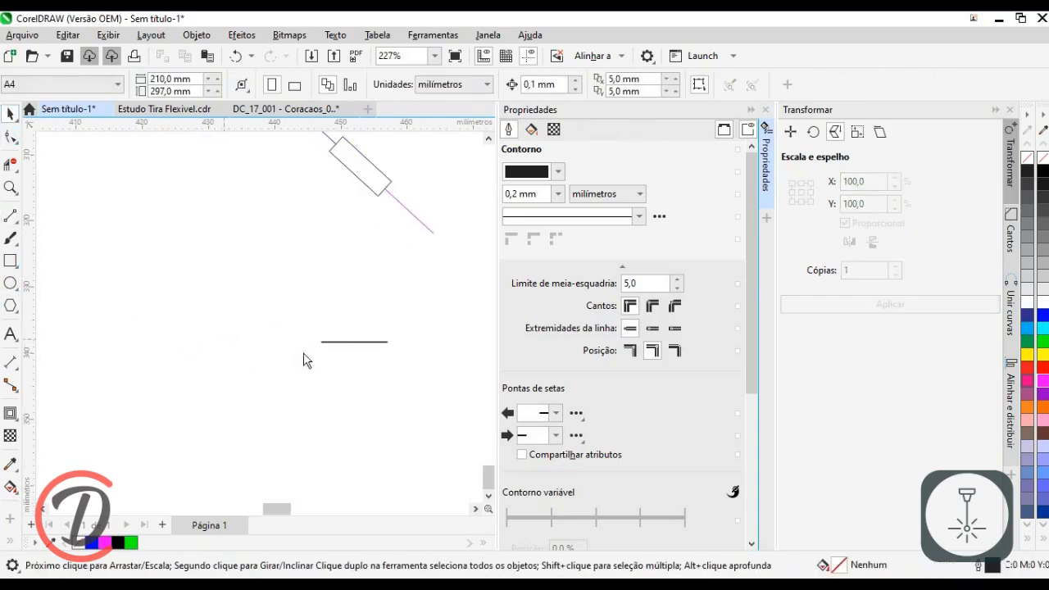
{"action": "left_click_drag", "start_coordinate": [321, 342], "coordinate": [252, 317]}
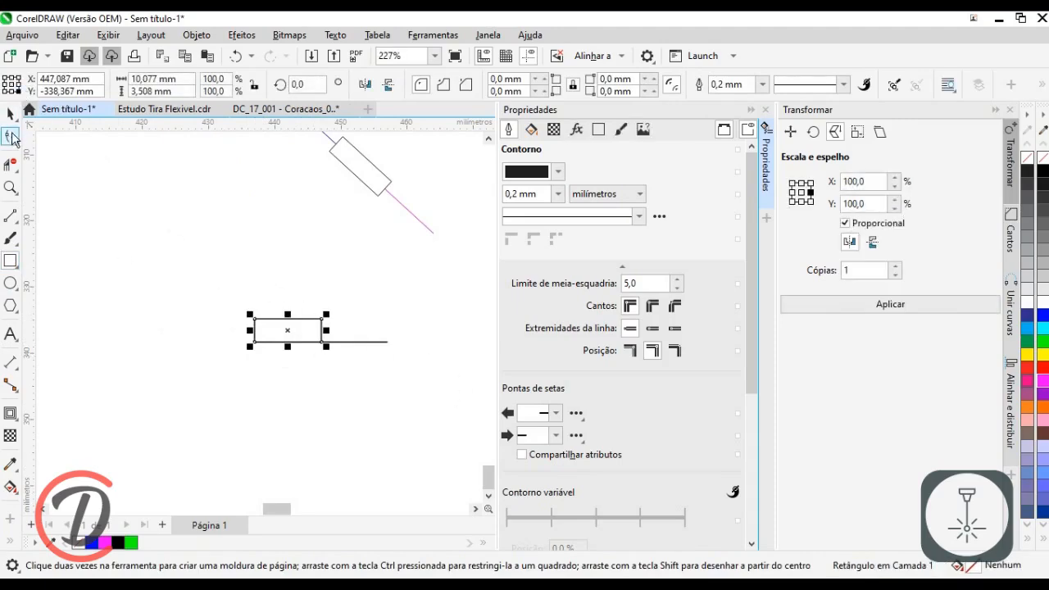
{"action": "left_click", "coordinate": [153, 79]}
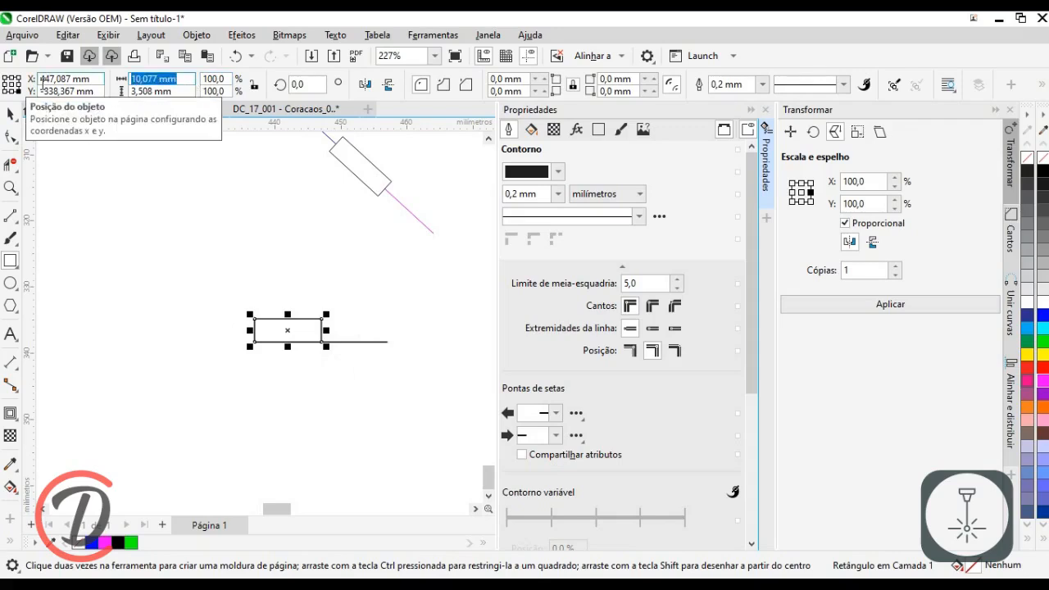
{"action": "left_click", "coordinate": [11, 114]}
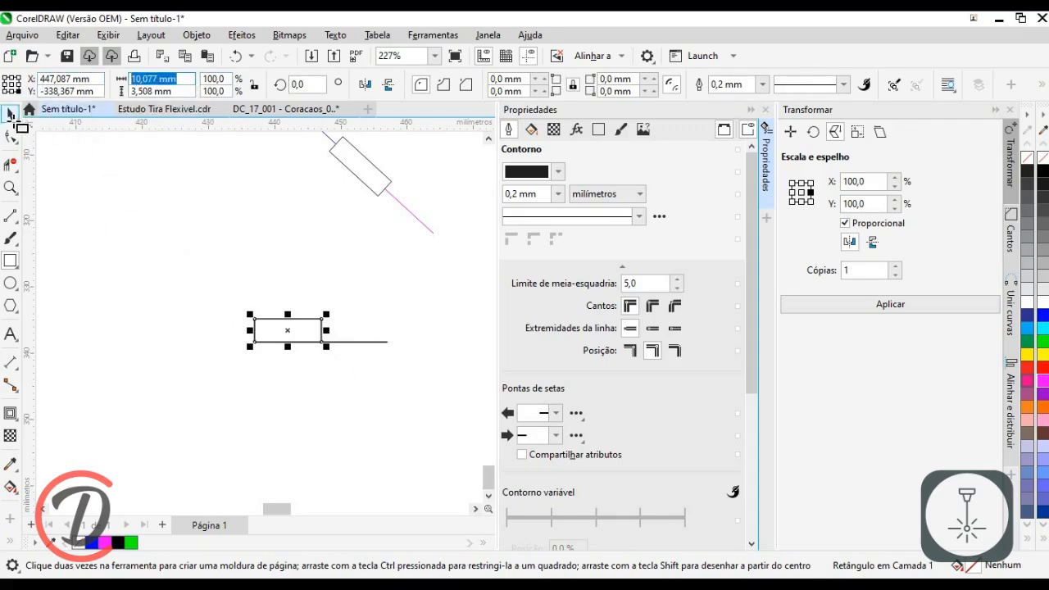
Step: Set the new rectangle's width to 9.8 mm, keeping its corner on the end of the line
{"action": "scroll", "coordinate": [356, 238], "scroll_direction": "up", "scroll_amount": 3}
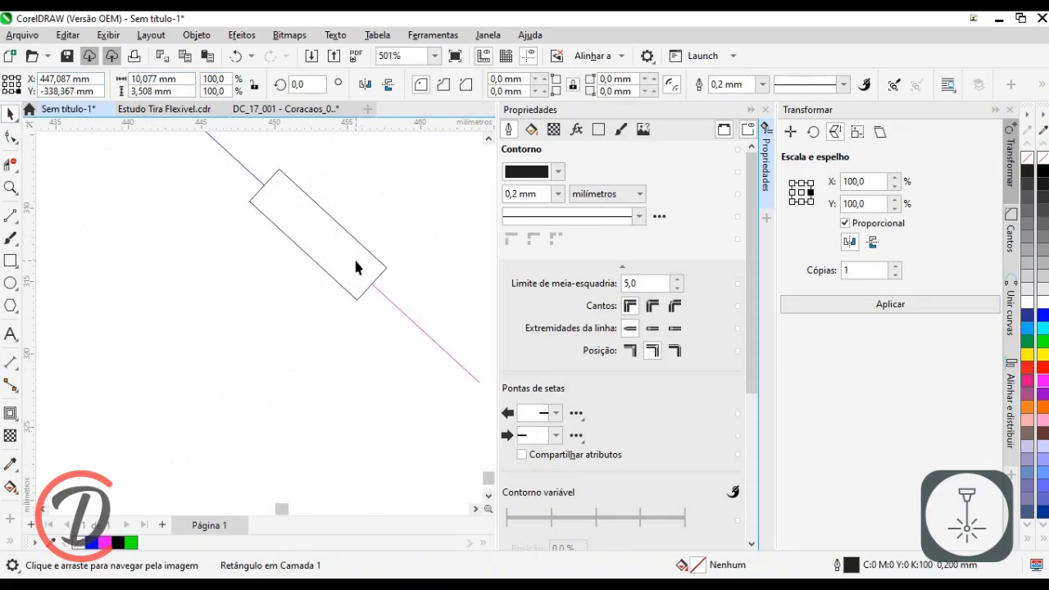
{"action": "scroll", "coordinate": [356, 262], "scroll_direction": "down", "scroll_amount": 1}
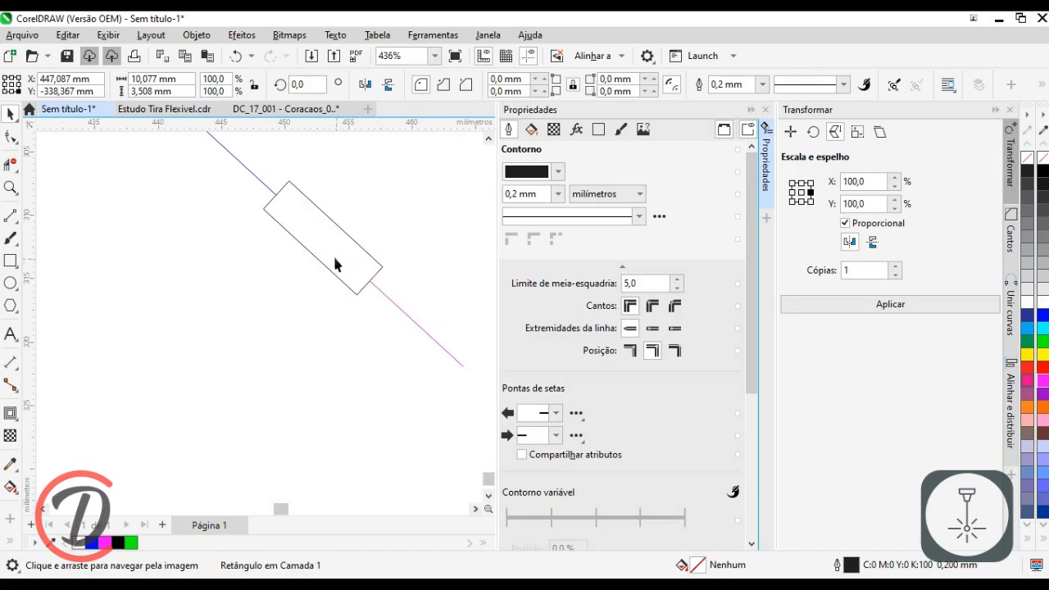
{"action": "scroll", "coordinate": [355, 231], "scroll_direction": "down", "scroll_amount": 2}
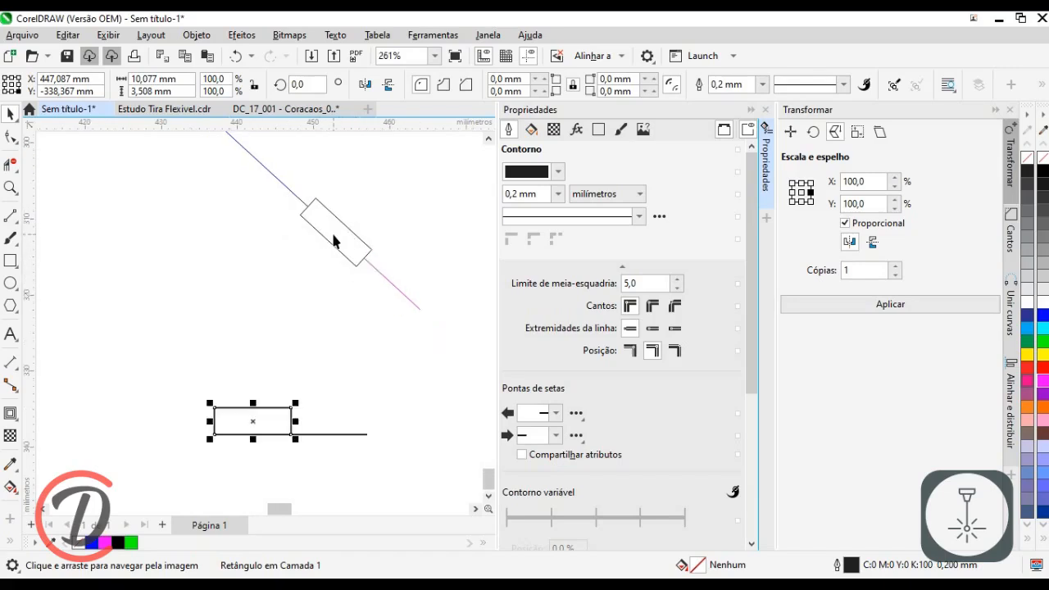
{"action": "scroll", "coordinate": [289, 187], "scroll_direction": "down", "scroll_amount": 2}
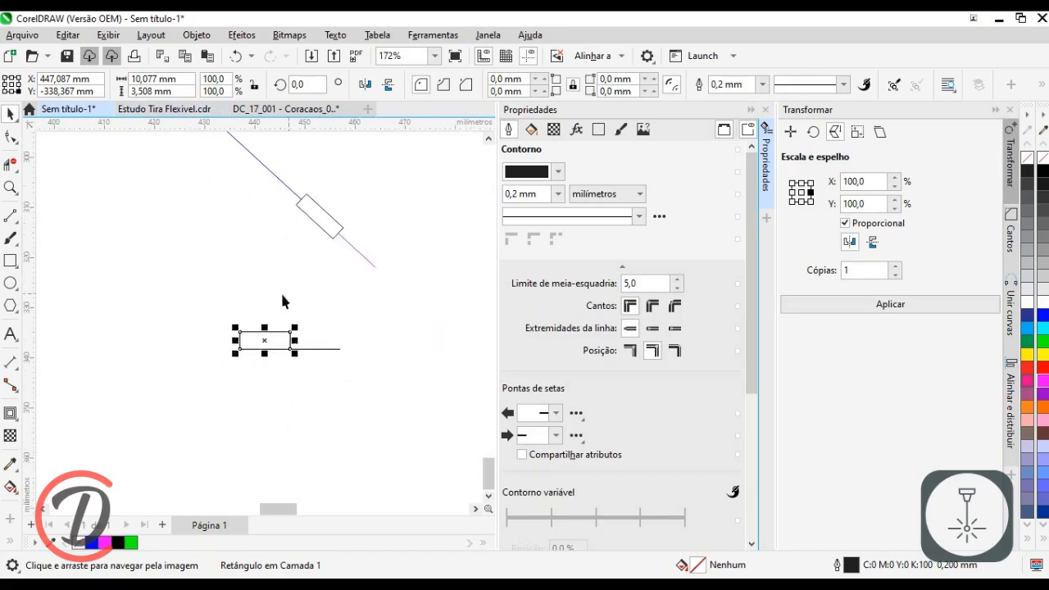
{"action": "scroll", "coordinate": [261, 347], "scroll_direction": "up", "scroll_amount": 5}
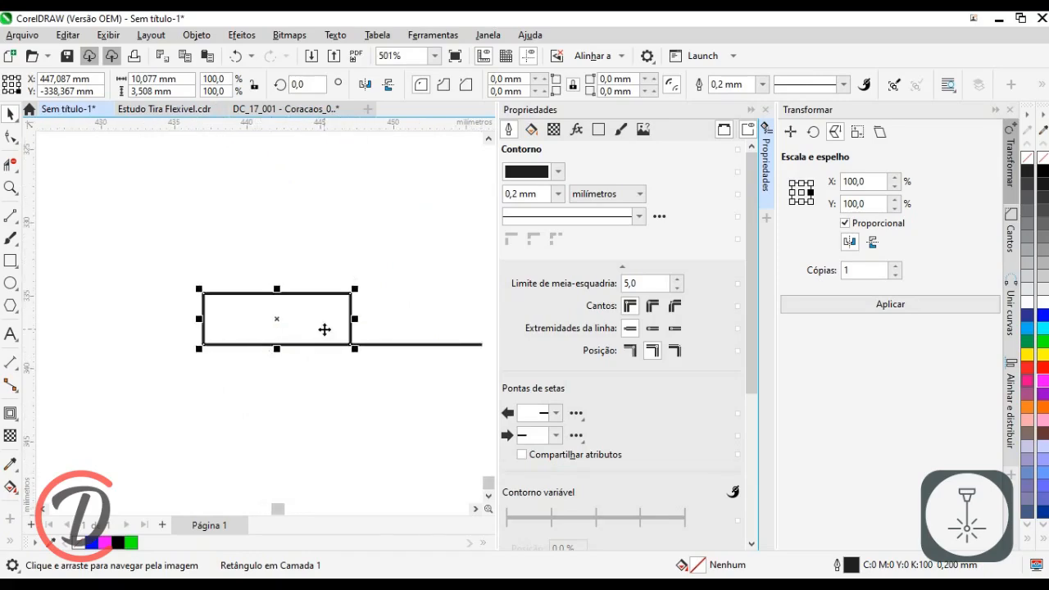
{"action": "left_click_drag", "start_coordinate": [309, 337], "coordinate": [256, 312]}
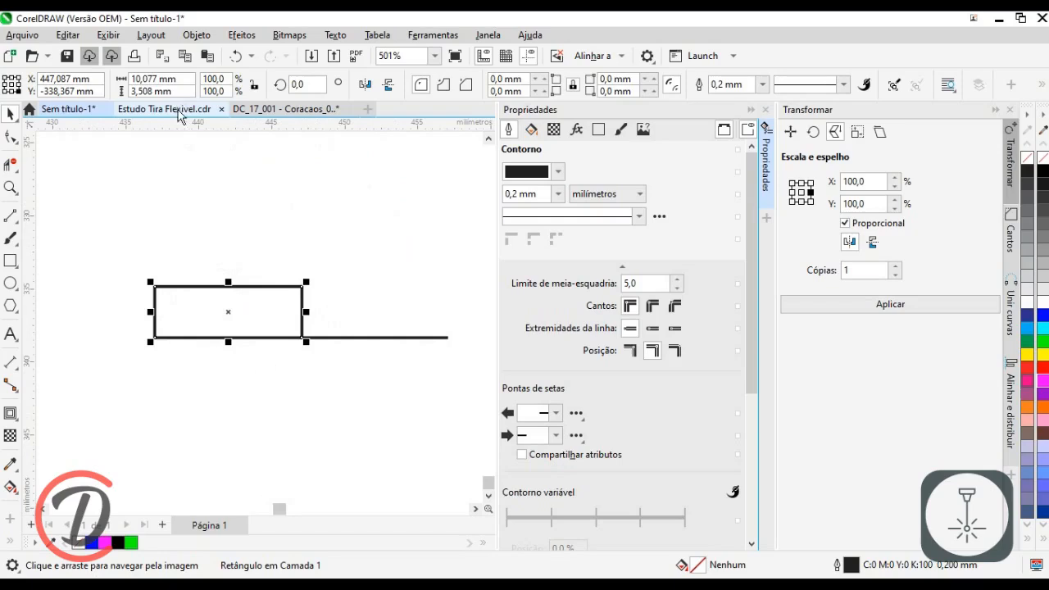
{"action": "left_click", "coordinate": [145, 78]}
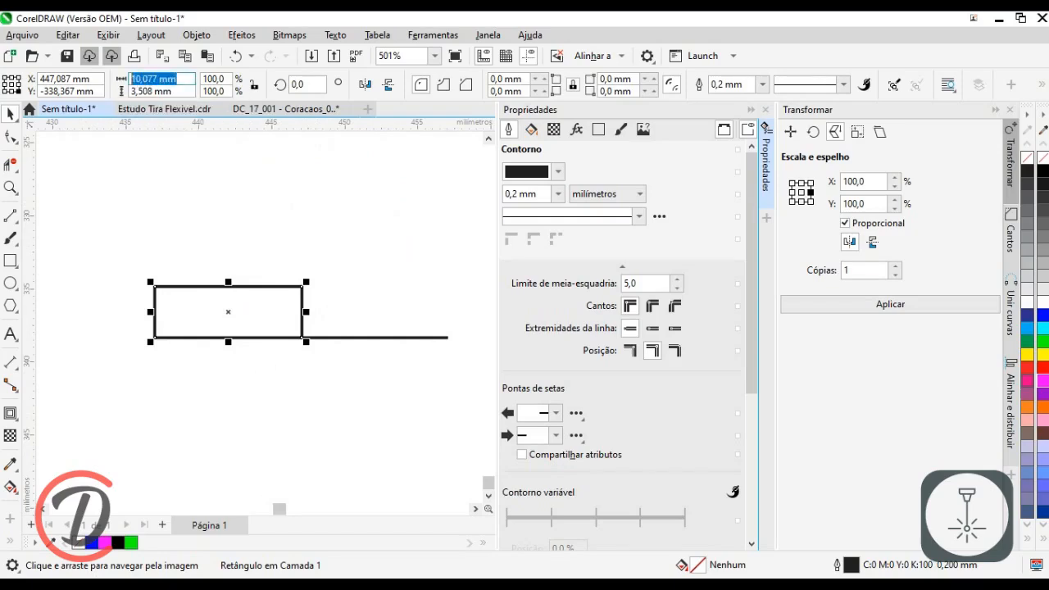
{"action": "type", "text": "9"}
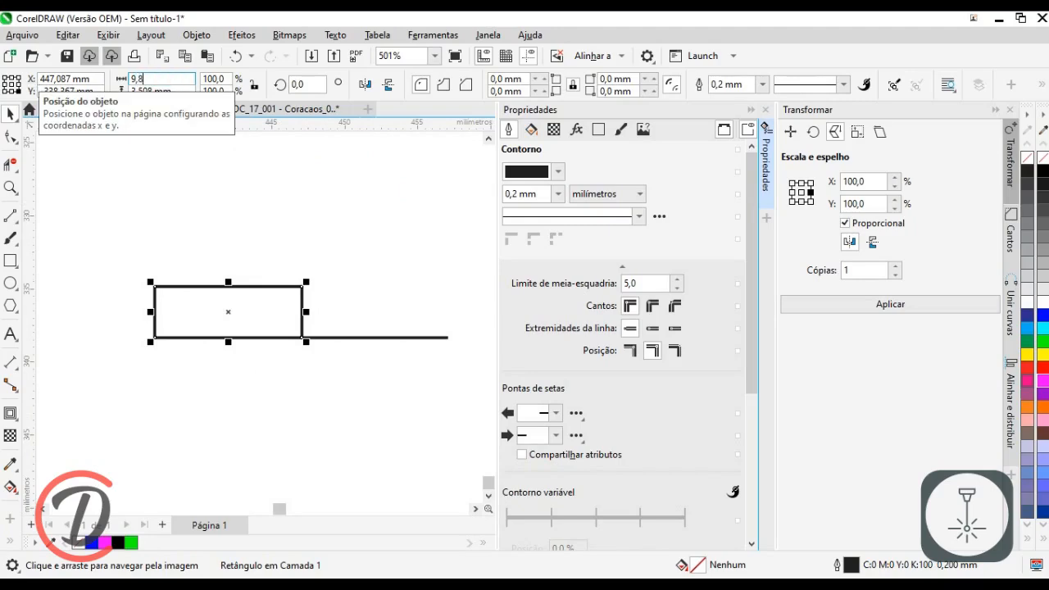
{"action": "type", "text": ",8"}
{"action": "key", "text": "Return"}
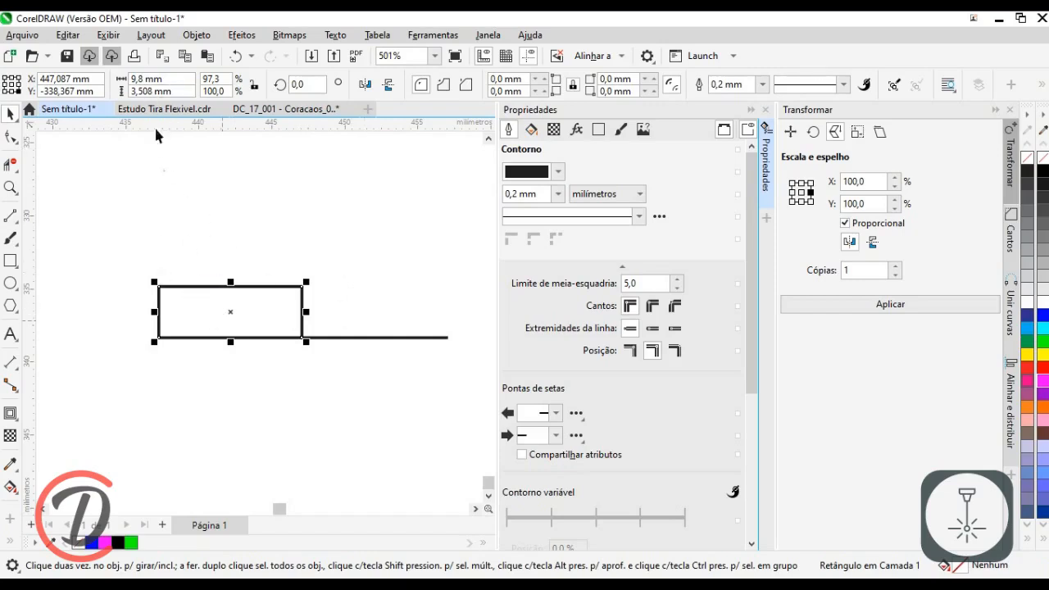
Step: Set the height of the rectangle beside the horizontal line to 3 mm
{"action": "left_click_drag", "start_coordinate": [176, 92], "coordinate": [70, 92]}
{"action": "type", "text": "3m"}
{"action": "key", "text": "Return"}
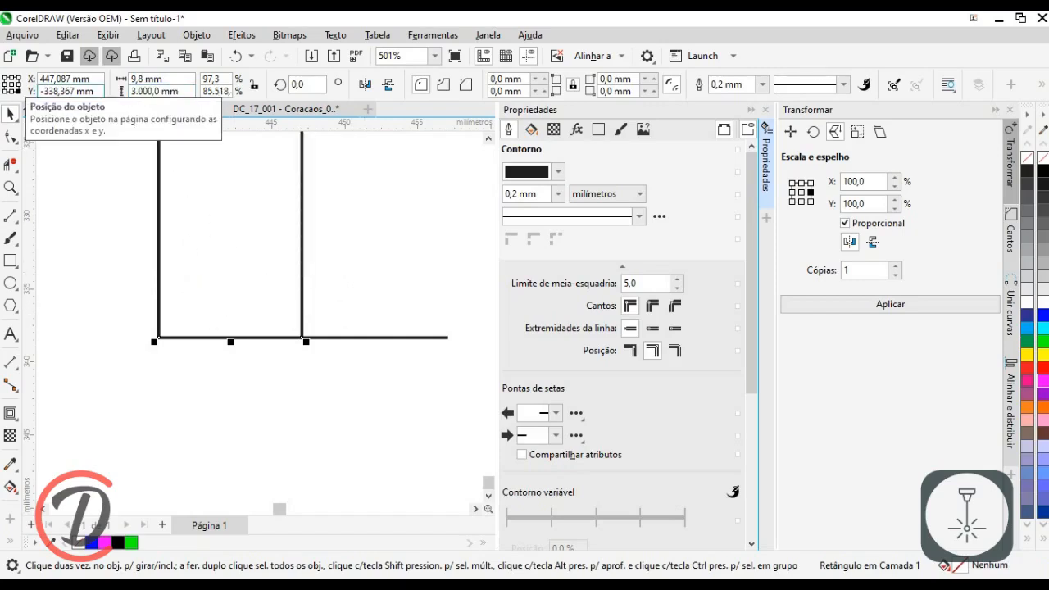
{"action": "left_click_drag", "start_coordinate": [175, 92], "coordinate": [132, 92]}
{"action": "type", "text": "3"}
{"action": "key", "text": "Return"}
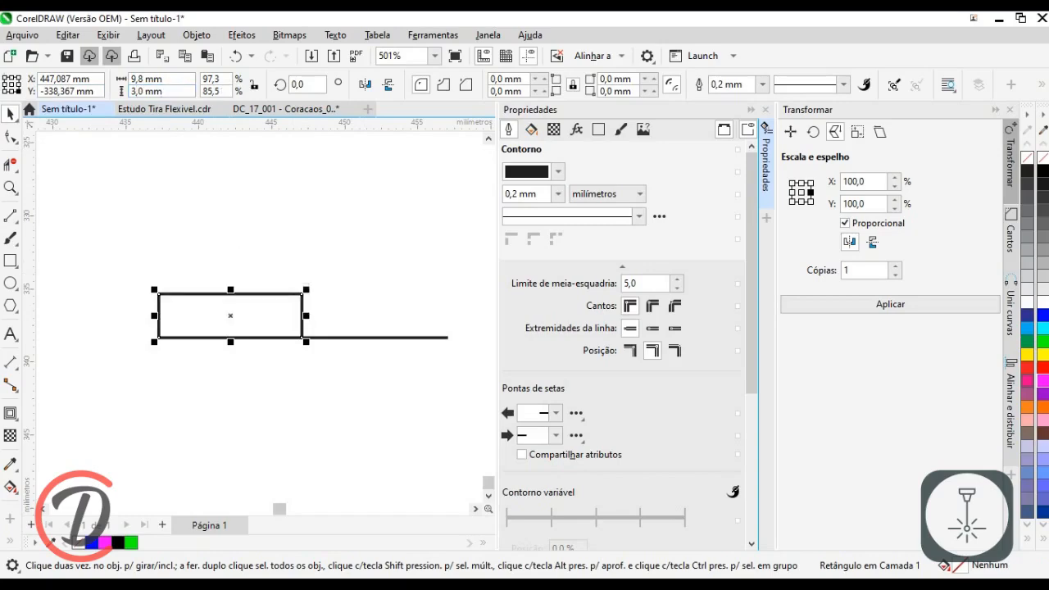
{"action": "left_click", "coordinate": [162, 231]}
Step: Check the curve length of the long blue segment between the half-curve's two lowest slots
{"action": "scroll", "coordinate": [245, 331], "scroll_direction": "down", "scroll_amount": 3}
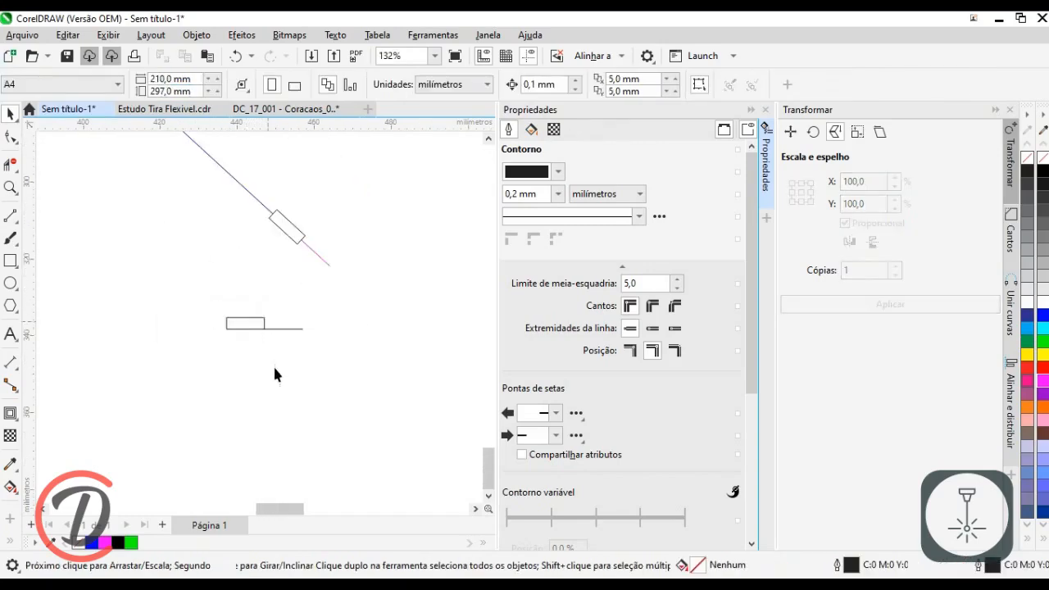
{"action": "left_click_drag", "start_coordinate": [314, 260], "coordinate": [372, 338]}
{"action": "key", "text": "space"}
{"action": "left_click", "coordinate": [346, 281]}
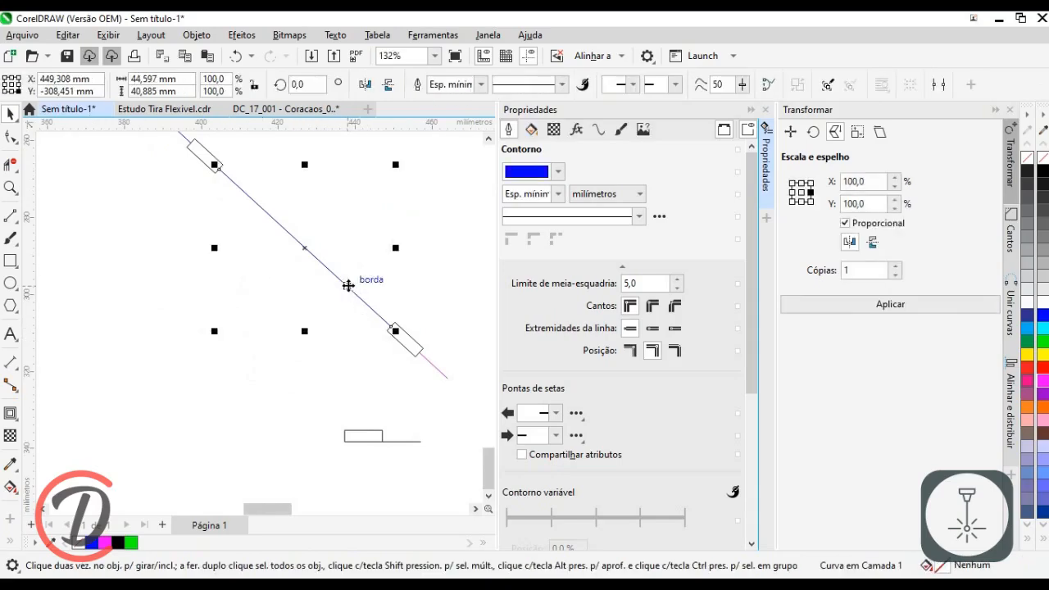
{"action": "right_click", "coordinate": [348, 286]}
{"action": "left_click", "coordinate": [300, 167]}
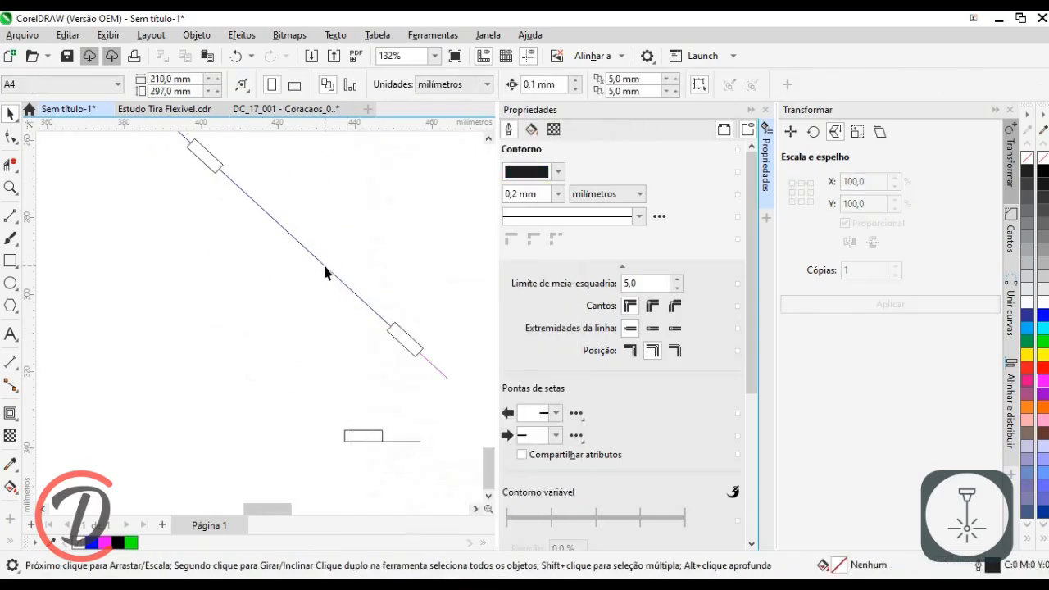
{"action": "left_click", "coordinate": [323, 263]}
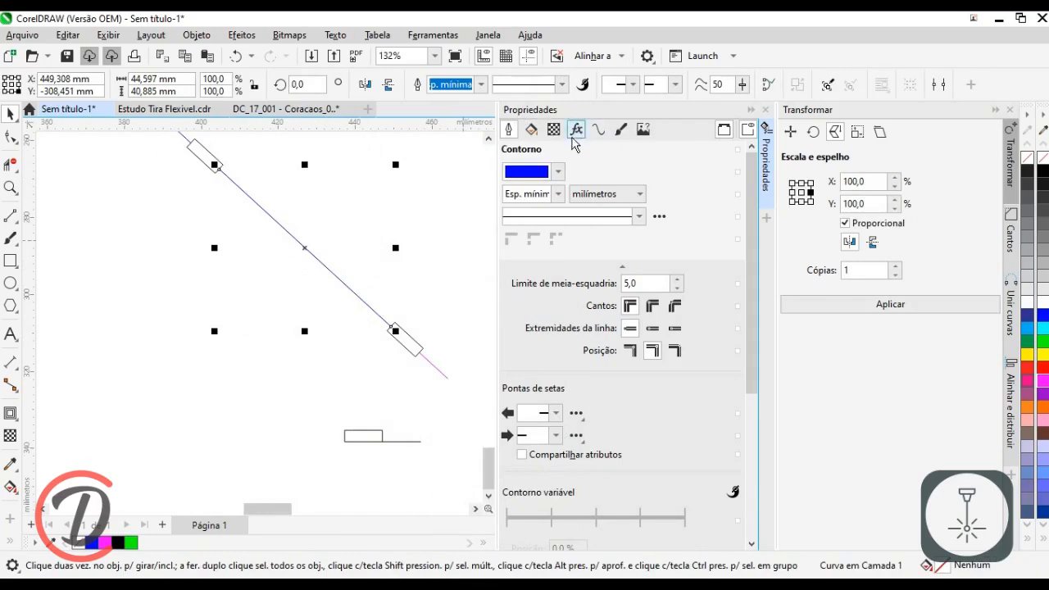
{"action": "left_click", "coordinate": [599, 131]}
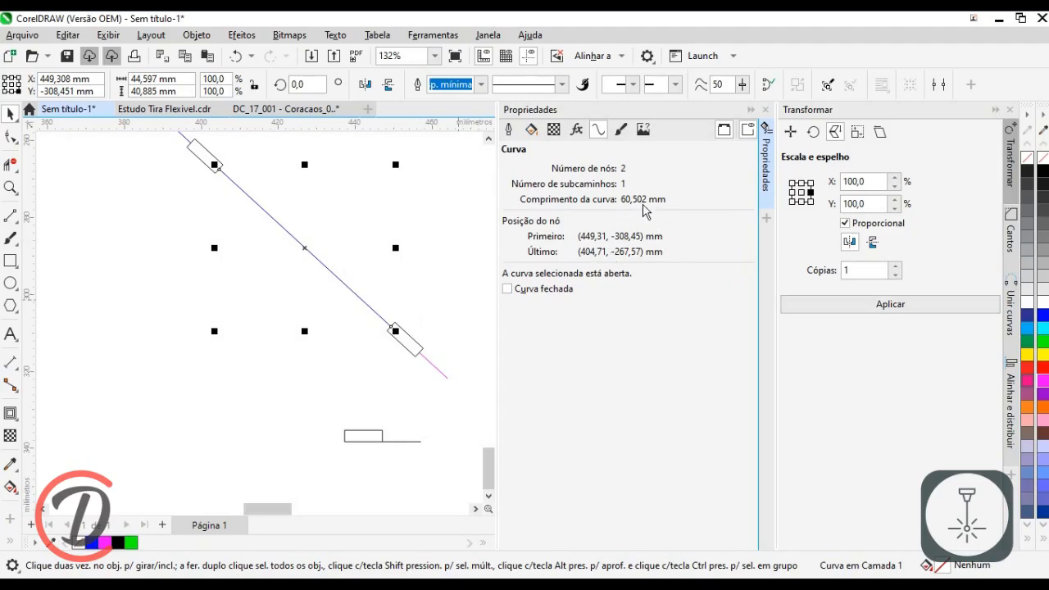
Step: Duplicate the rectangle and 10 mm line together, snapping the copy to the left end of the original strip
{"action": "left_click_drag", "start_coordinate": [350, 302], "coordinate": [309, 243]}
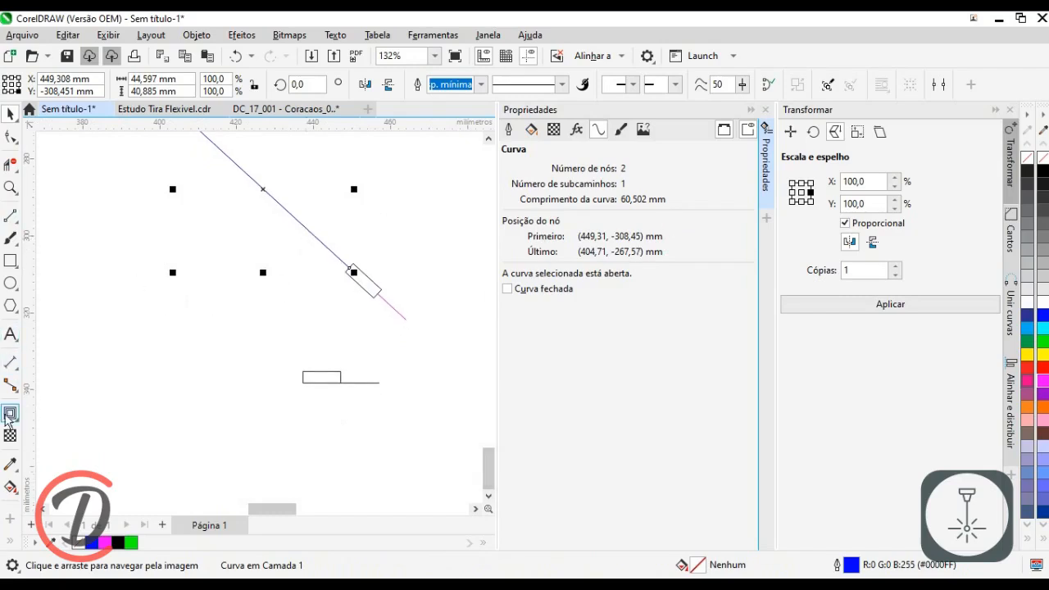
{"action": "left_click", "coordinate": [78, 410]}
{"action": "left_click", "coordinate": [10, 215]}
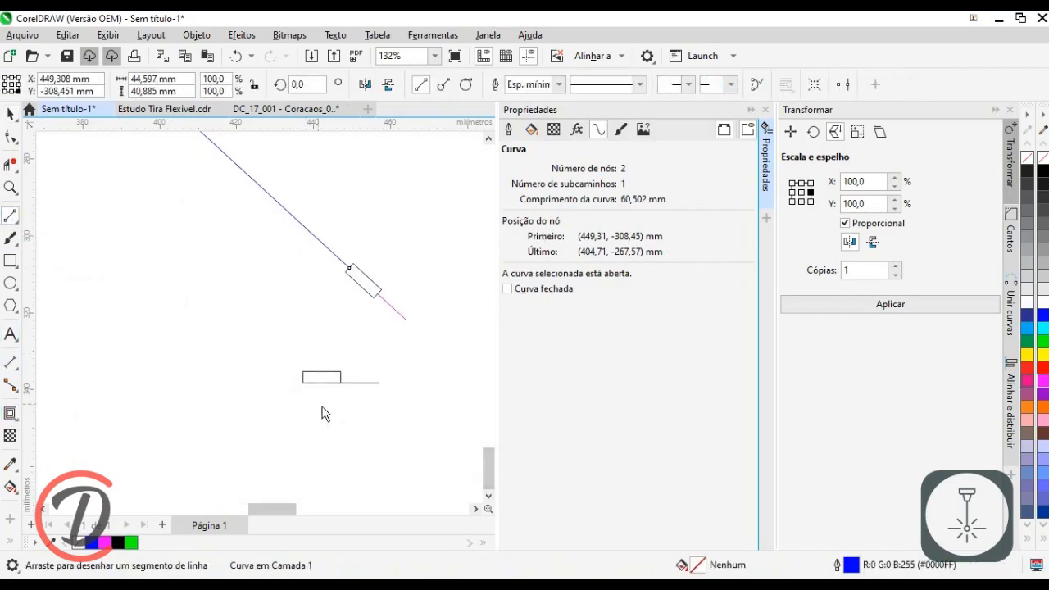
{"action": "scroll", "coordinate": [332, 406], "scroll_direction": "up", "scroll_amount": 2}
{"action": "left_click", "coordinate": [10, 115]}
{"action": "left_click", "coordinate": [382, 365]}
{"action": "left_click_drag", "start_coordinate": [410, 374], "coordinate": [218, 308]}
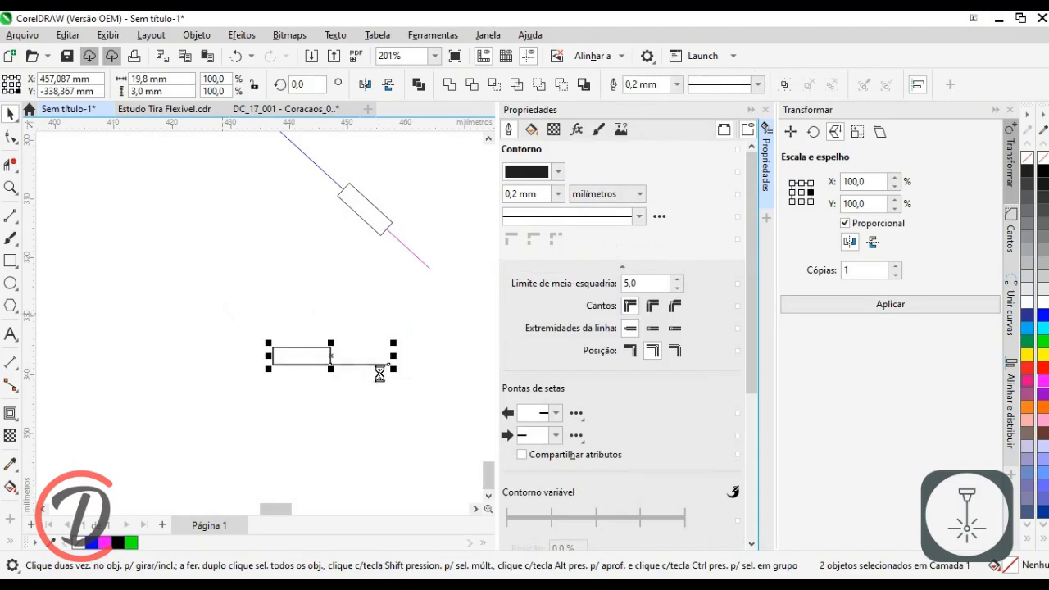
{"action": "left_click_drag", "start_coordinate": [389, 366], "coordinate": [273, 366]}
Step: Recheck the long blue segment's curve length and set the copied horizontal line's length to 60.5 mm
{"action": "left_click", "coordinate": [243, 369]}
{"action": "left_click", "coordinate": [244, 366]}
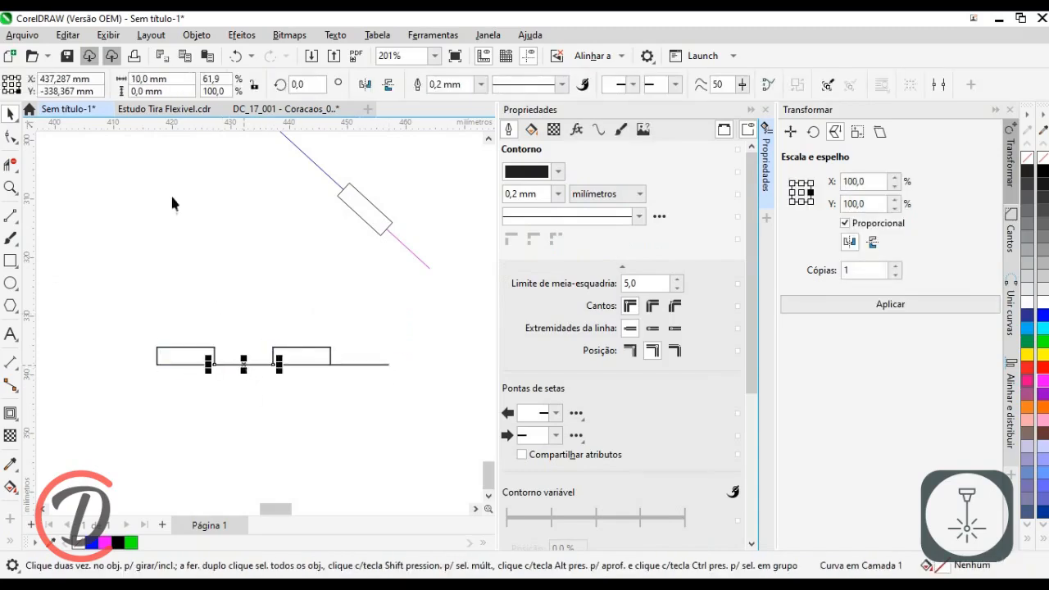
{"action": "left_click", "coordinate": [336, 198]}
{"action": "left_click", "coordinate": [598, 132]}
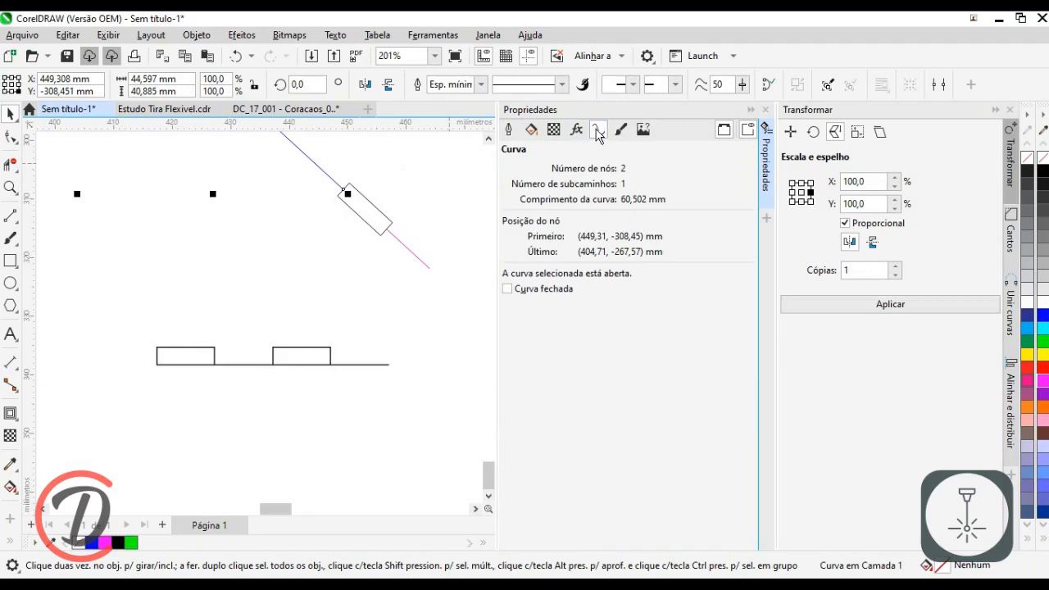
{"action": "left_click", "coordinate": [168, 276]}
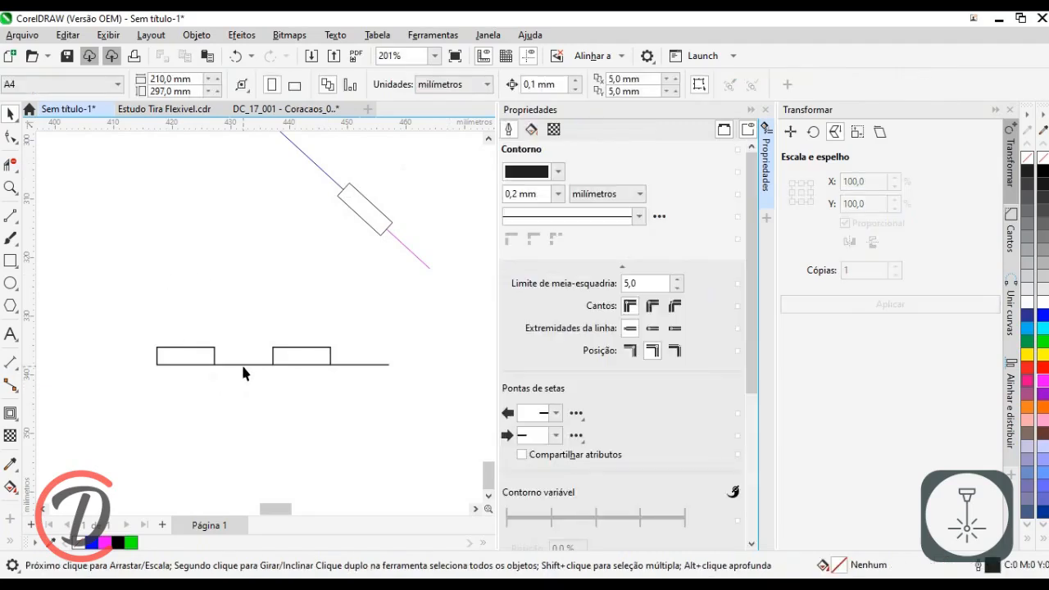
{"action": "left_click", "coordinate": [242, 366]}
{"action": "left_click", "coordinate": [156, 79]}
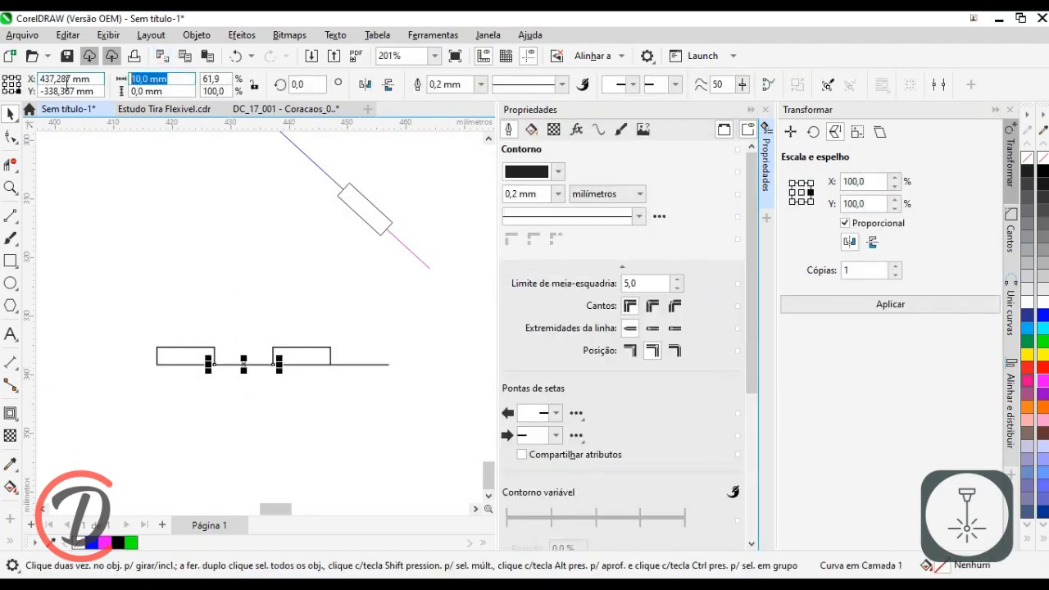
{"action": "type", "text": "60,5"}
{"action": "key", "text": "Return"}
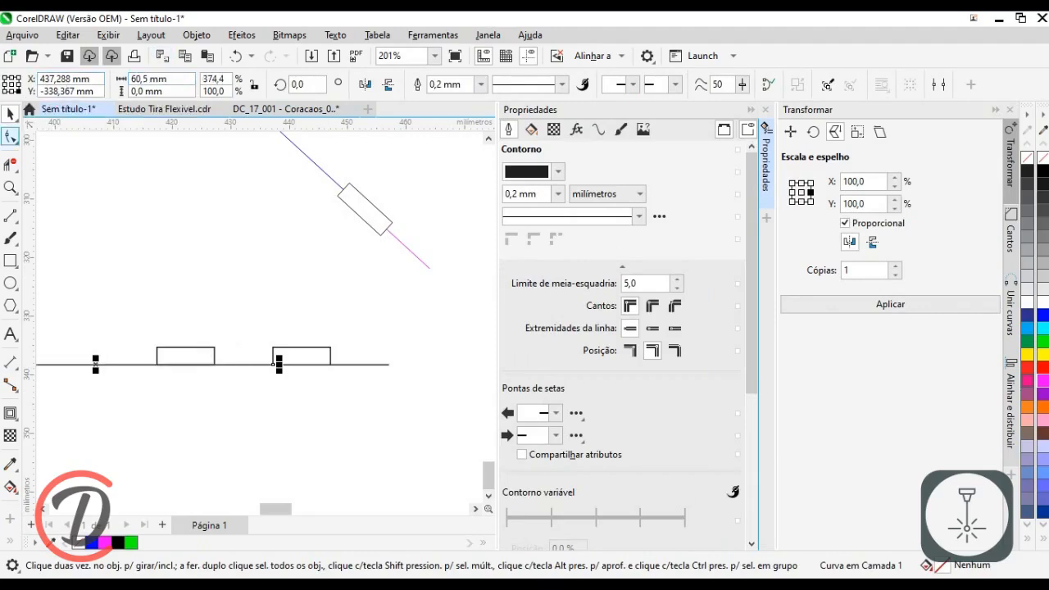
Step: Move the copied rectangle so its lower corner sits on the left end of the 60.5 mm line
{"action": "left_click_drag", "start_coordinate": [110, 308], "coordinate": [246, 320]}
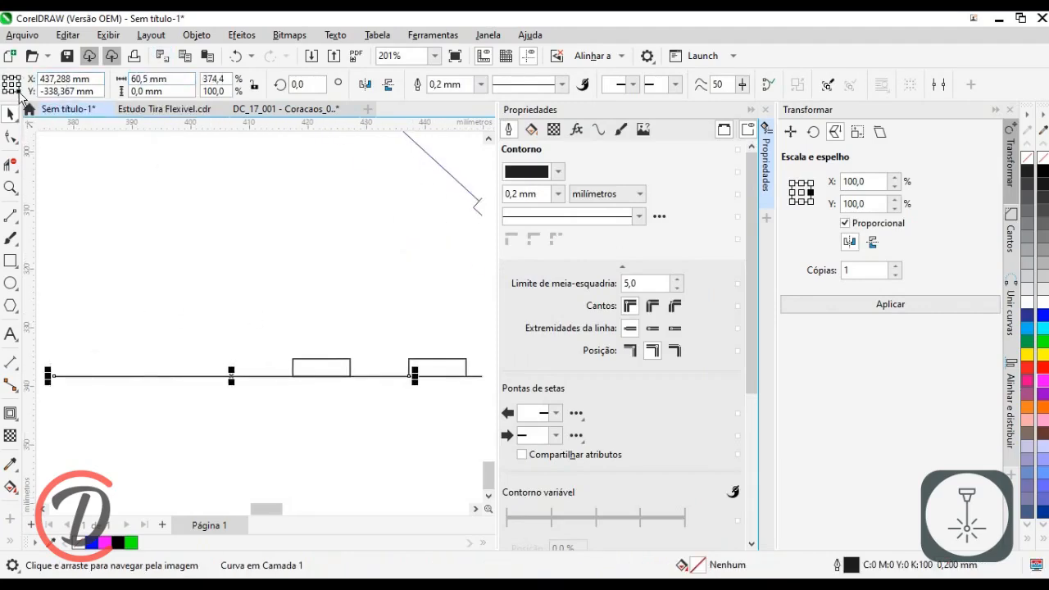
{"action": "scroll", "coordinate": [331, 339], "scroll_direction": "down", "scroll_amount": 1}
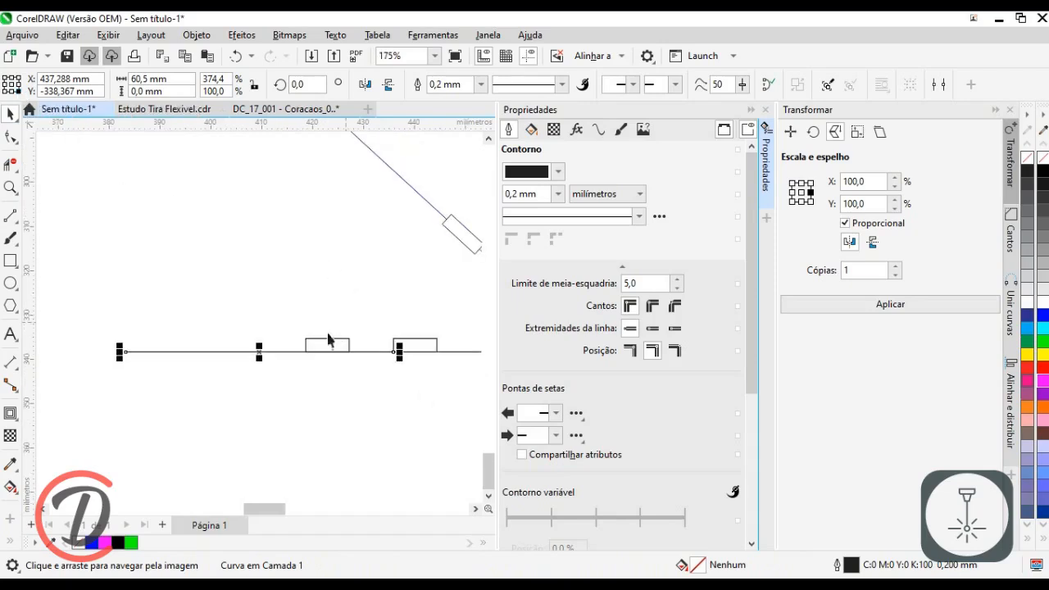
{"action": "scroll", "coordinate": [320, 351], "scroll_direction": "up", "scroll_amount": 2}
{"action": "scroll", "coordinate": [315, 351], "scroll_direction": "down", "scroll_amount": 1}
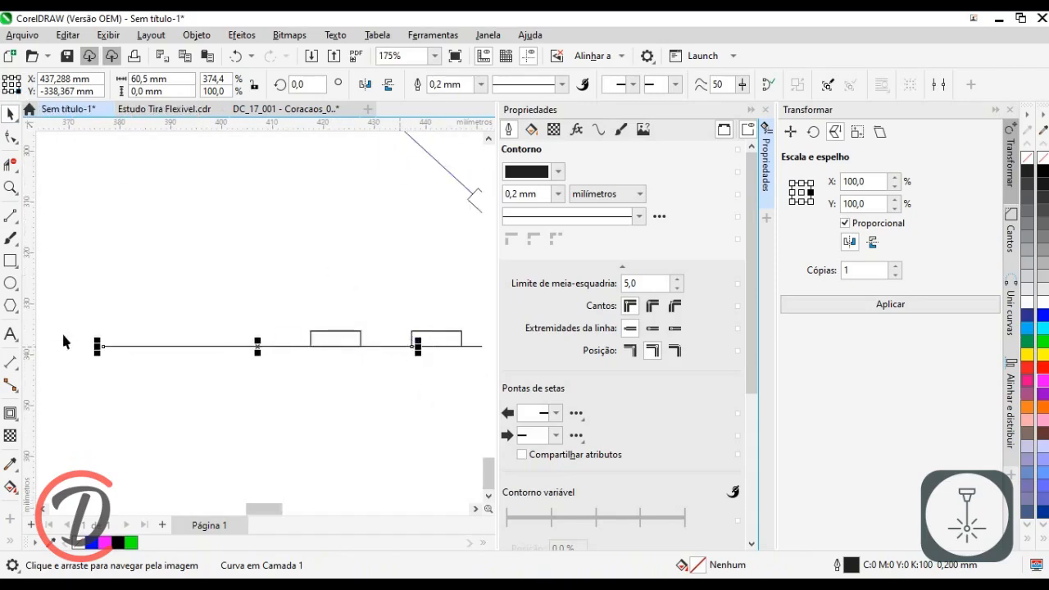
{"action": "left_click_drag", "start_coordinate": [320, 331], "coordinate": [168, 284]}
{"action": "left_click_drag", "start_coordinate": [162, 333], "coordinate": [304, 327]}
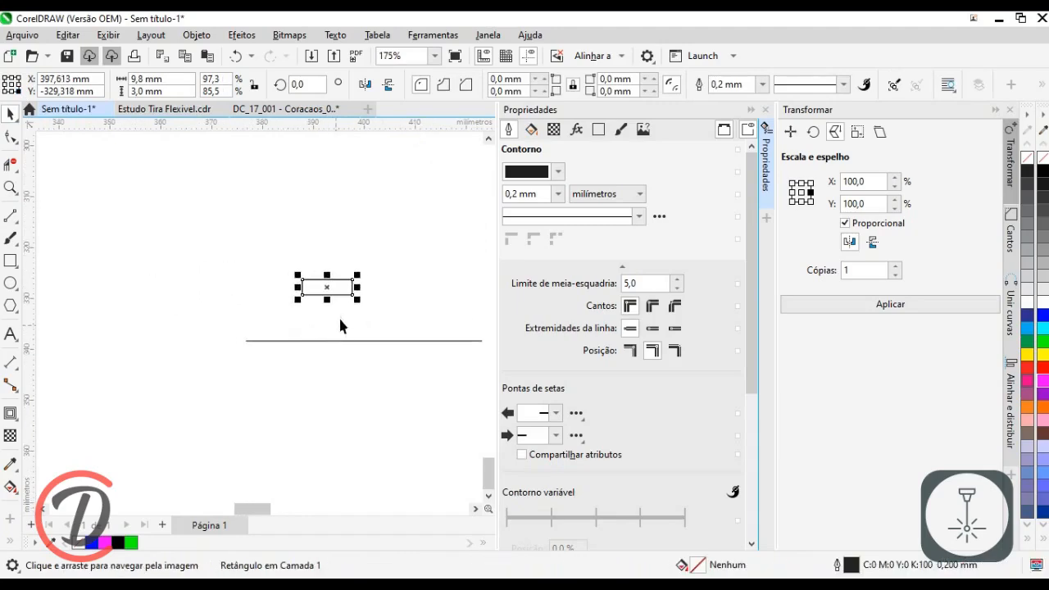
{"action": "left_click_drag", "start_coordinate": [353, 295], "coordinate": [246, 341]}
{"action": "left_click", "coordinate": [264, 292]}
Step: Recolor the outline of the long segment between the two lowest slots magenta
{"action": "scroll", "coordinate": [262, 295], "scroll_direction": "down", "scroll_amount": 2}
{"action": "left_click_drag", "start_coordinate": [269, 307], "coordinate": [143, 354]}
{"action": "left_click_drag", "start_coordinate": [300, 354], "coordinate": [302, 401]}
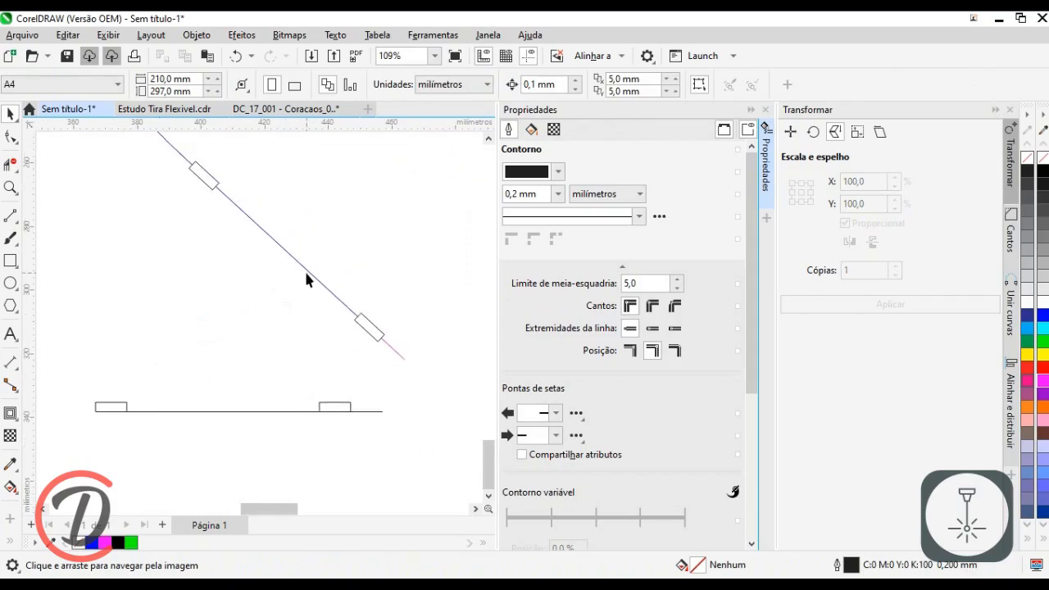
{"action": "left_click", "coordinate": [307, 280]}
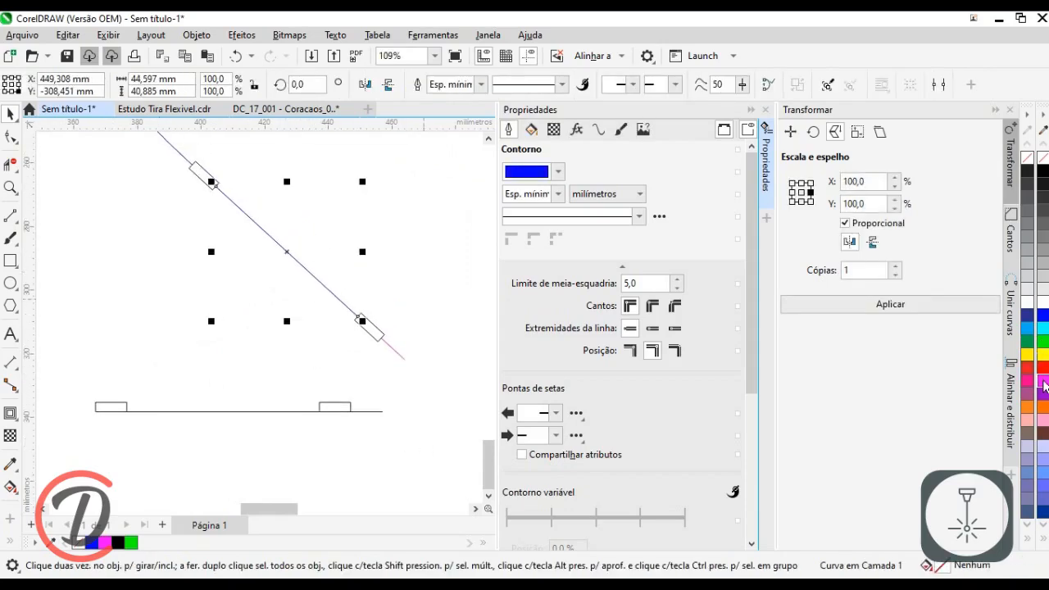
Step: Check the curve length of the short blue segment just above the magenta one
{"action": "left_click_drag", "start_coordinate": [165, 161], "coordinate": [317, 312]}
{"action": "scroll", "coordinate": [324, 310], "scroll_direction": "up", "scroll_amount": 2}
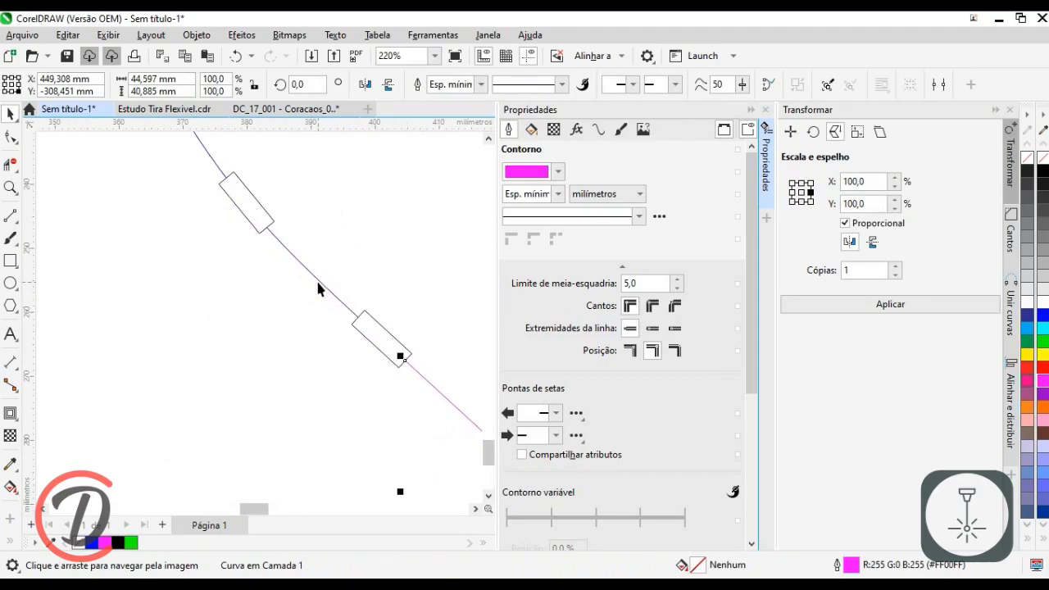
{"action": "left_click", "coordinate": [317, 279]}
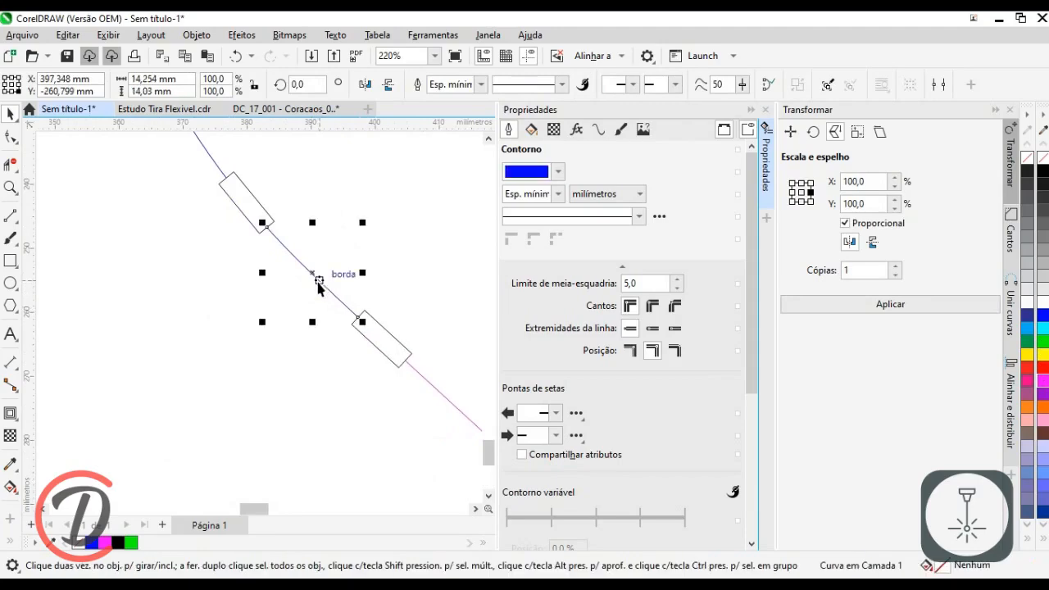
{"action": "left_click", "coordinate": [598, 129]}
Step: Duplicate the right-end rectangle and 10 mm line, snapping the copy to the left end of the extended strip
{"action": "scroll", "coordinate": [444, 238], "scroll_direction": "down", "scroll_amount": 2}
{"action": "left_click_drag", "start_coordinate": [306, 311], "coordinate": [318, 209]}
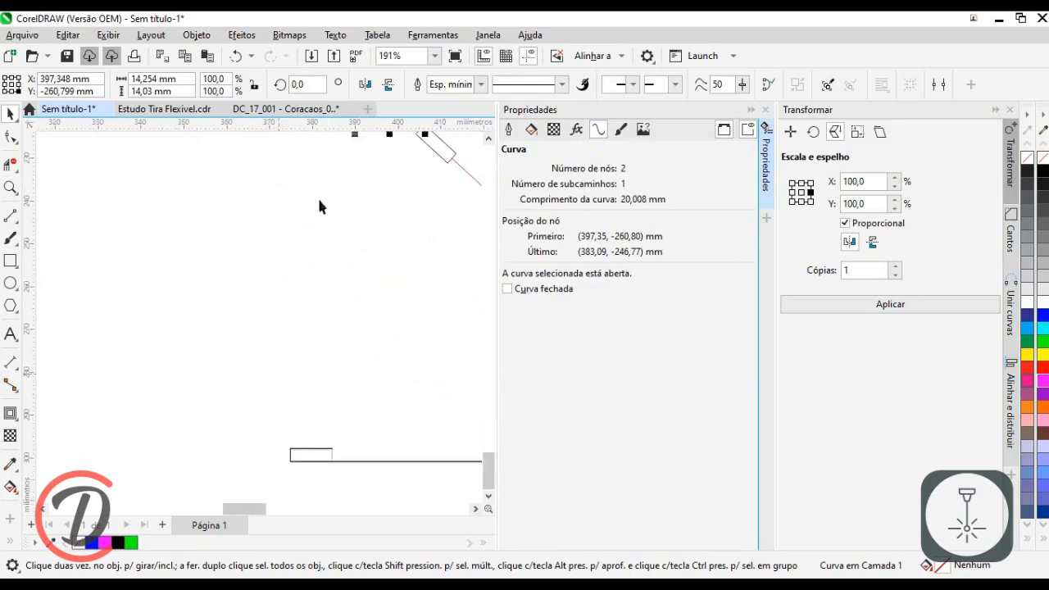
{"action": "left_click_drag", "start_coordinate": [306, 492], "coordinate": [274, 382]}
{"action": "scroll", "coordinate": [273, 382], "scroll_direction": "up", "scroll_amount": 1}
{"action": "scroll", "coordinate": [243, 379], "scroll_direction": "down", "scroll_amount": 1}
{"action": "left_click_drag", "start_coordinate": [336, 358], "coordinate": [217, 334]}
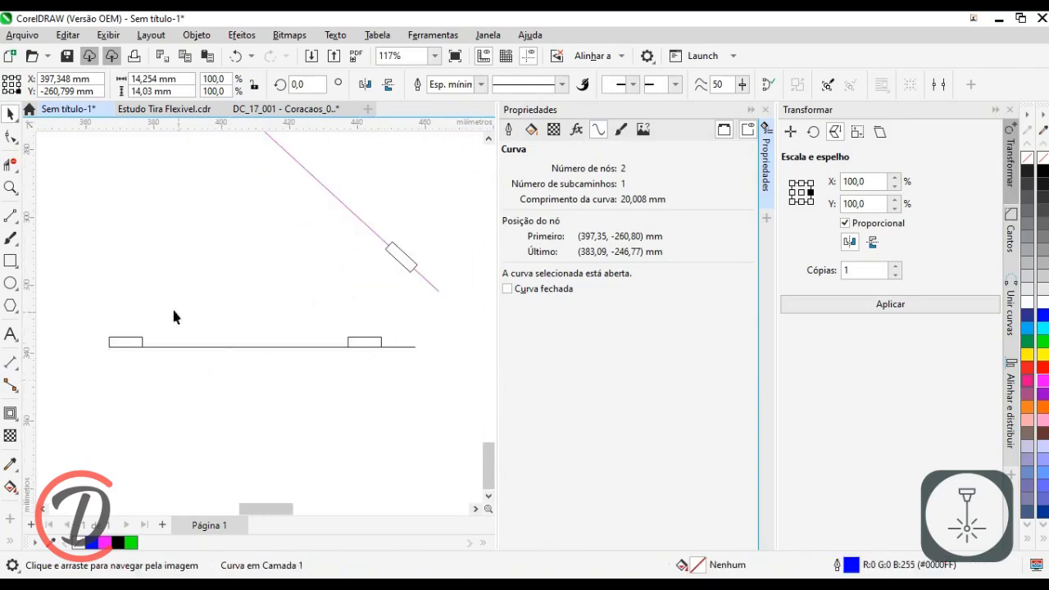
{"action": "left_click_drag", "start_coordinate": [91, 318], "coordinate": [332, 366]}
{"action": "left_click_drag", "start_coordinate": [348, 297], "coordinate": [414, 367]}
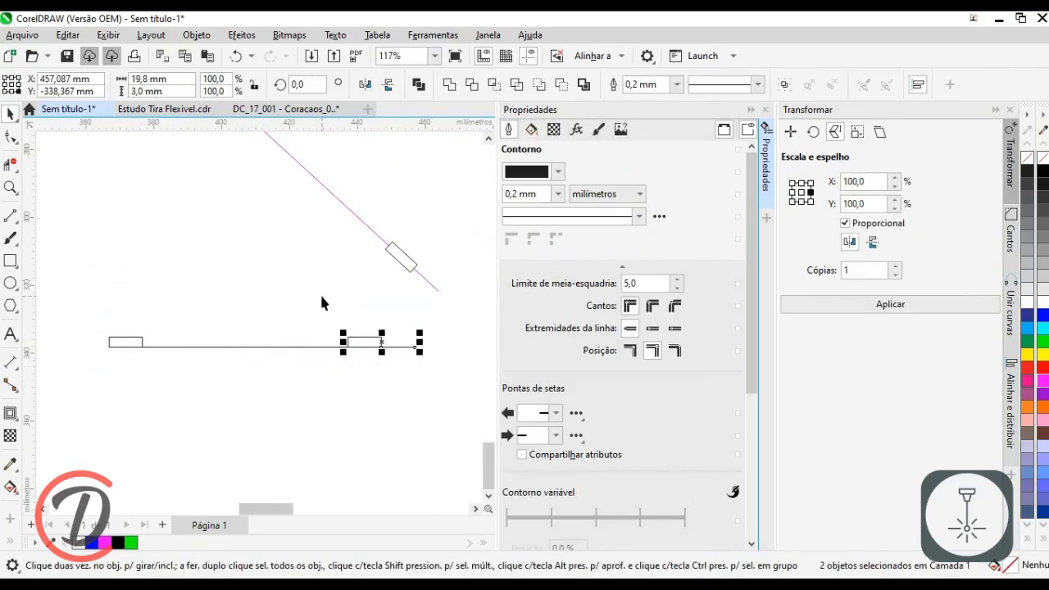
{"action": "left_click_drag", "start_coordinate": [415, 350], "coordinate": [108, 353]}
{"action": "scroll", "coordinate": [123, 370], "scroll_direction": "up", "scroll_amount": 3}
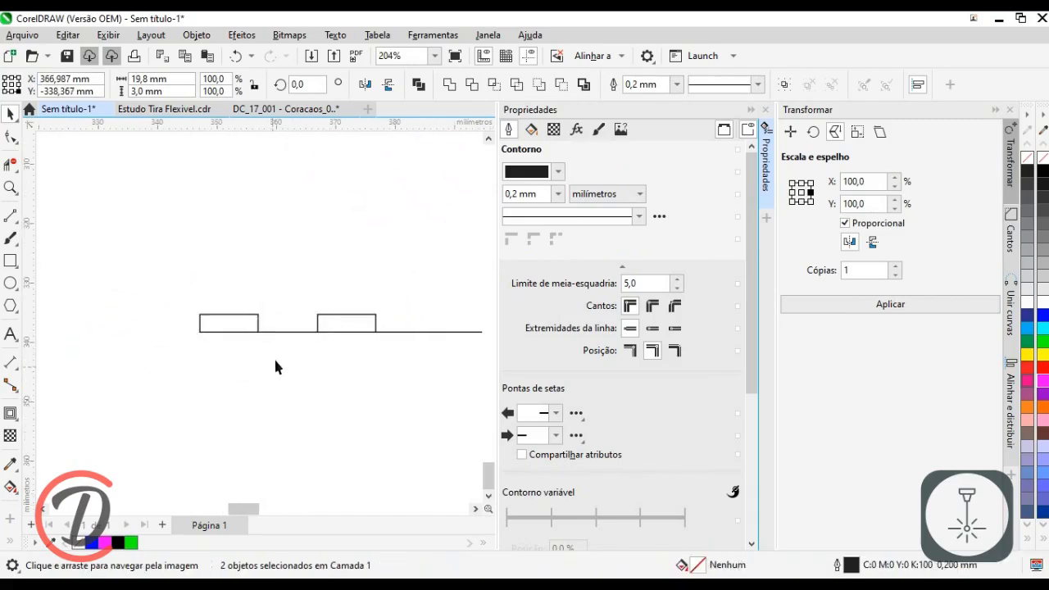
Step: Set the length of the newly copied horizontal line to 20 mm
{"action": "left_click", "coordinate": [273, 373]}
{"action": "left_click", "coordinate": [284, 335]}
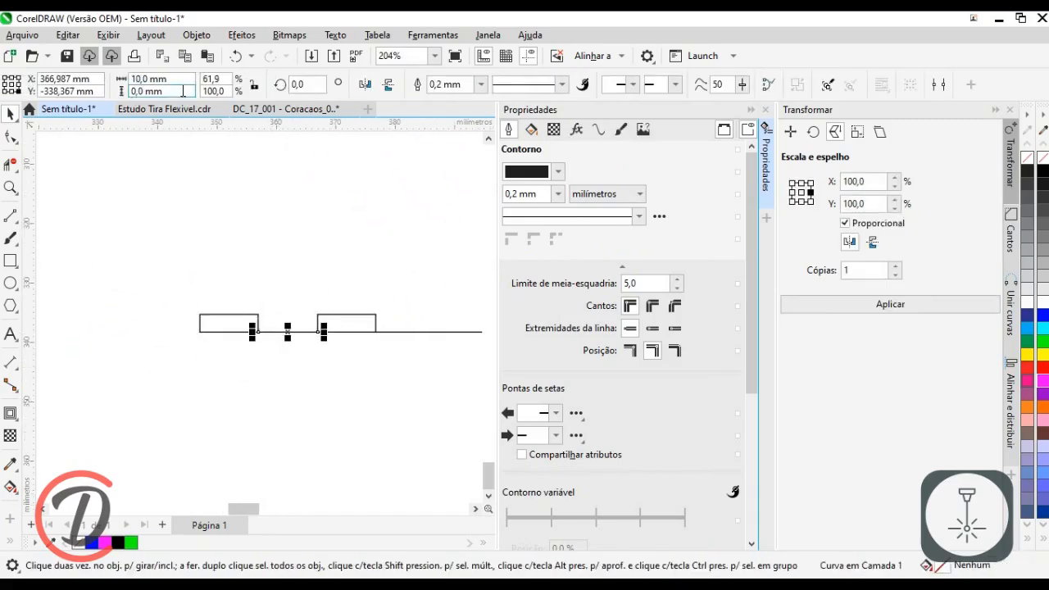
{"action": "left_click_drag", "start_coordinate": [181, 78], "coordinate": [46, 70]}
{"action": "type", "text": "20"}
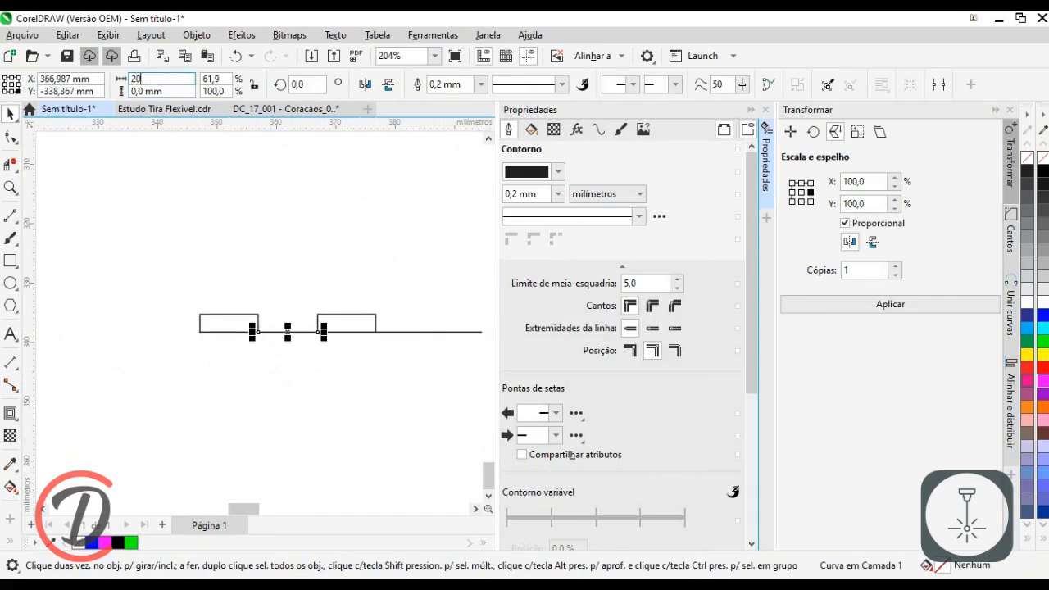
{"action": "key", "text": "Return"}
Step: Move the leftmost rectangle so its lower corner sits on the left end of the 20 mm line
{"action": "left_click", "coordinate": [220, 321]}
{"action": "scroll", "coordinate": [220, 321], "scroll_direction": "up", "scroll_amount": 1}
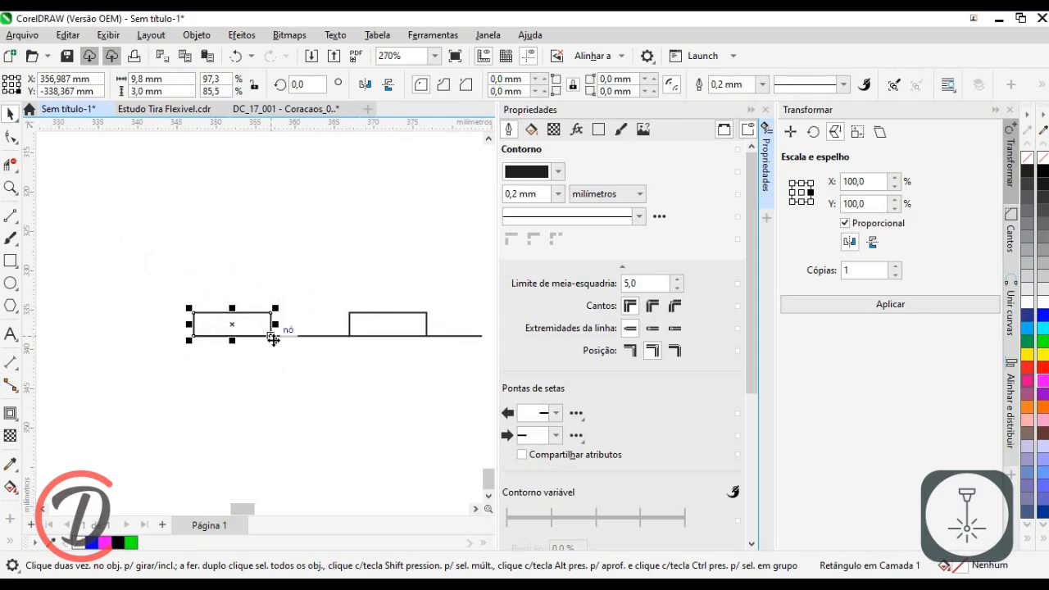
{"action": "left_click_drag", "start_coordinate": [272, 336], "coordinate": [192, 336]}
{"action": "scroll", "coordinate": [250, 379], "scroll_direction": "down", "scroll_amount": 2}
{"action": "left_click", "coordinate": [225, 301]}
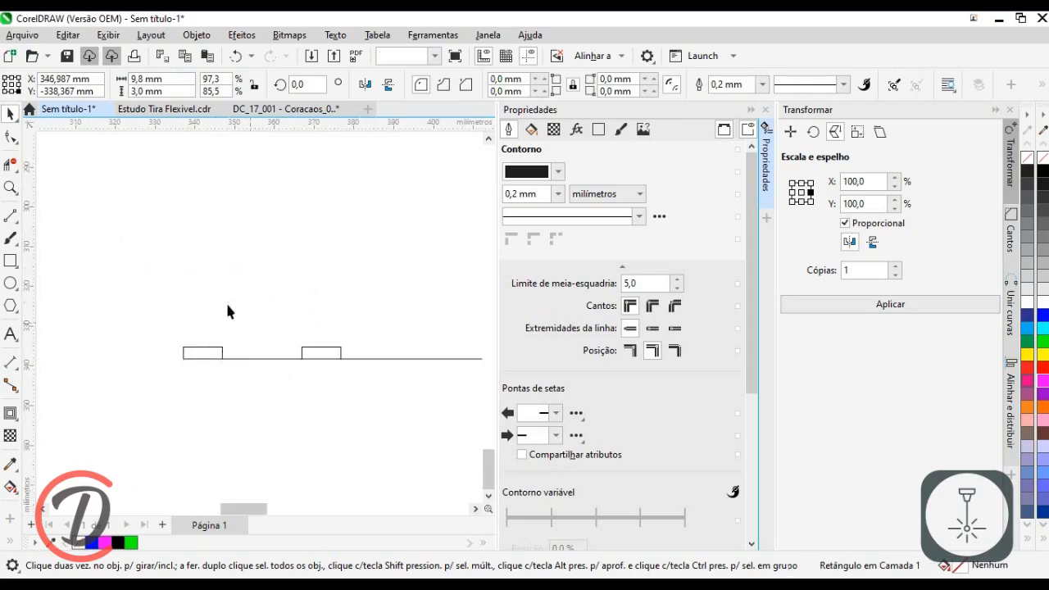
Step: Recolor the outline of the short segment between the second and third slots from the lower end magenta
{"action": "scroll", "coordinate": [226, 305], "scroll_direction": "down", "scroll_amount": 3}
{"action": "scroll", "coordinate": [266, 332], "scroll_direction": "up", "scroll_amount": 1}
{"action": "left_click", "coordinate": [293, 286]}
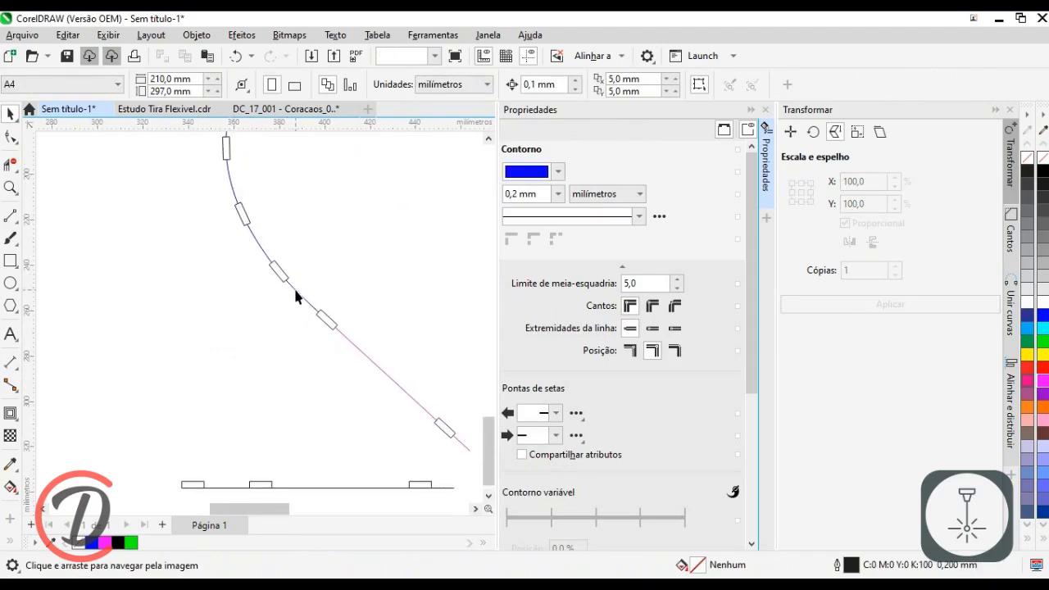
{"action": "right_click", "coordinate": [1041, 381]}
Step: Check the curve length of the blue segment between the third and fourth slots from the lower end
{"action": "left_click", "coordinate": [221, 263]}
{"action": "scroll", "coordinate": [236, 247], "scroll_direction": "up", "scroll_amount": 2}
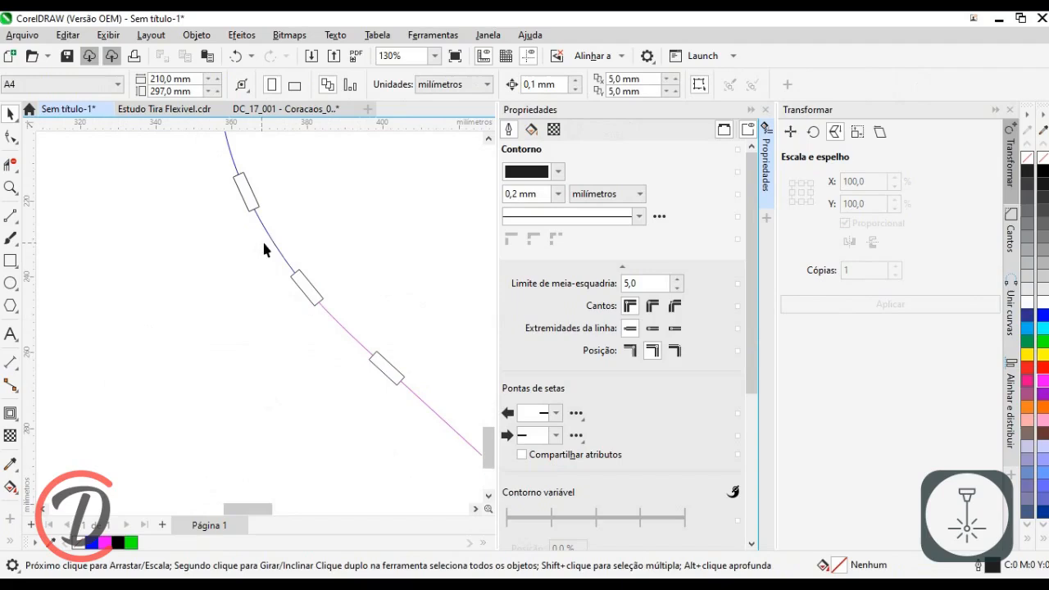
{"action": "left_click", "coordinate": [277, 256]}
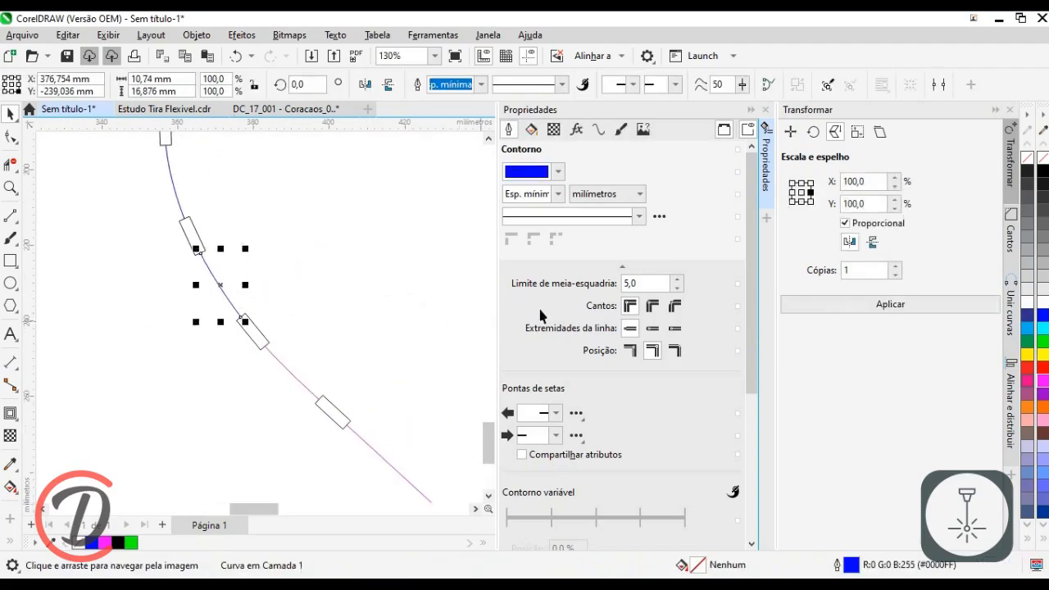
{"action": "left_click", "coordinate": [599, 129]}
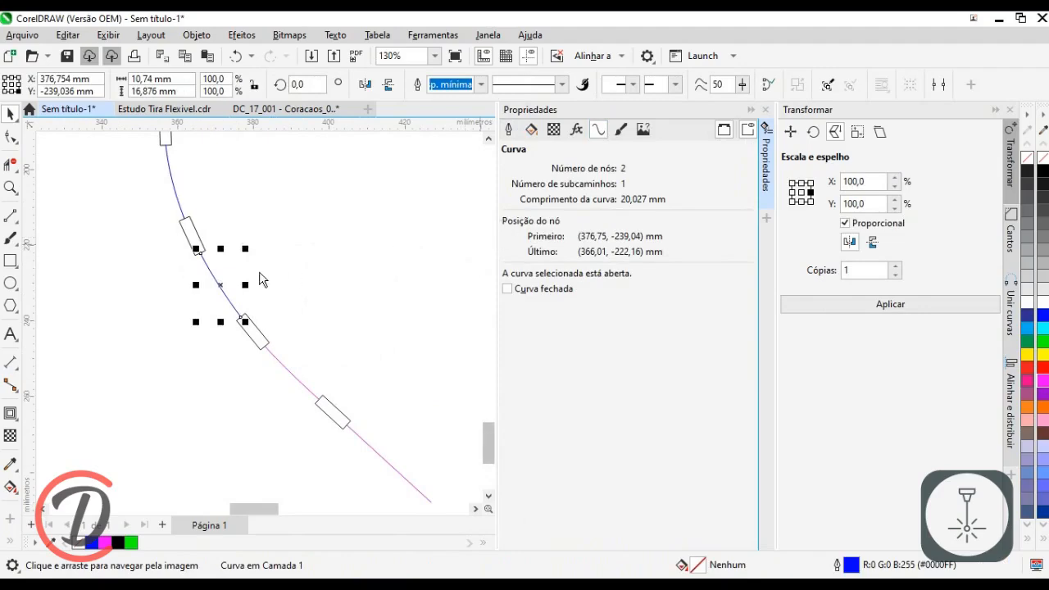
{"action": "scroll", "coordinate": [185, 252], "scroll_direction": "up", "scroll_amount": 2}
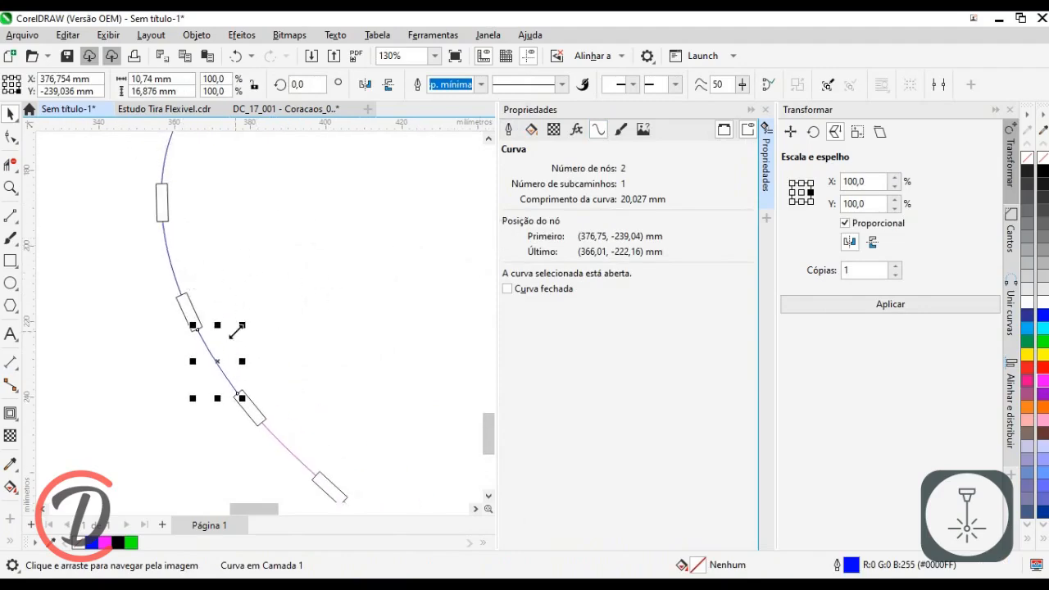
{"action": "scroll", "coordinate": [236, 335], "scroll_direction": "up", "scroll_amount": 1}
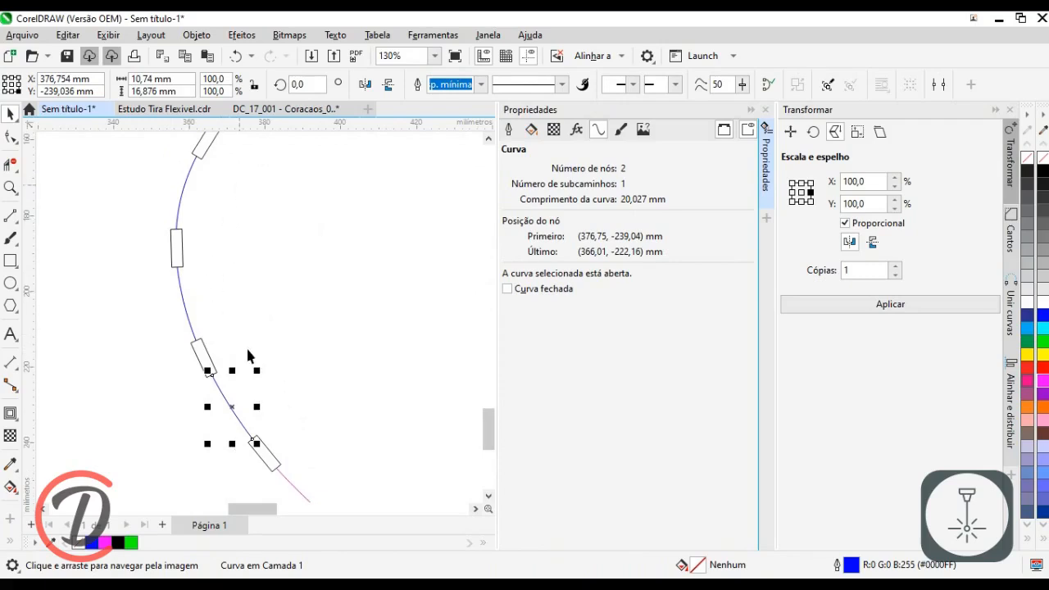
Step: Check the curve length of each blue segment from the fourth slot above the lower end, around the lobe, to the short end piece
{"action": "scroll", "coordinate": [240, 341], "scroll_direction": "up", "scroll_amount": 2}
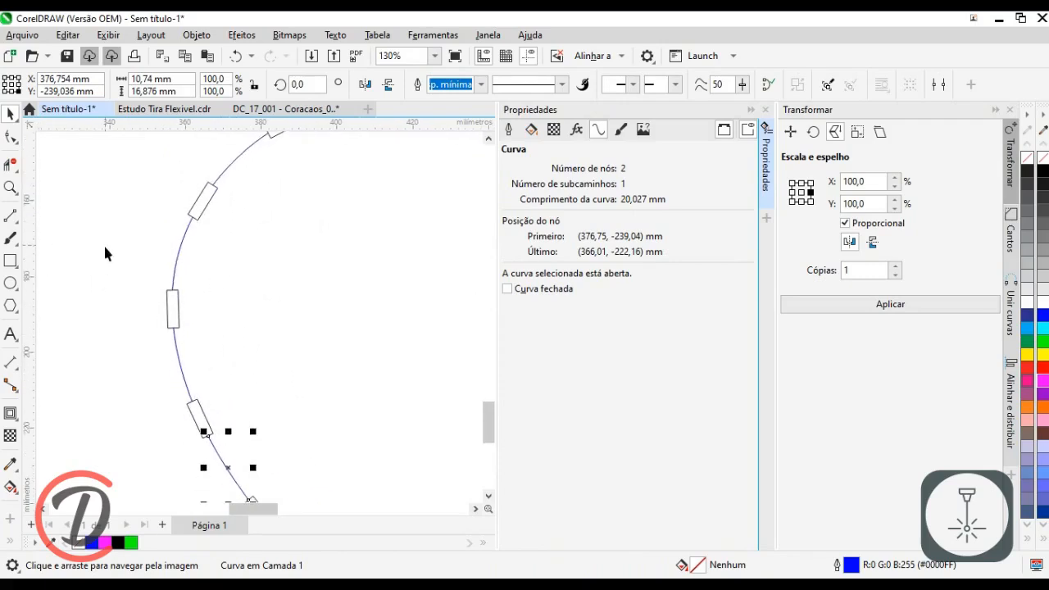
{"action": "scroll", "coordinate": [208, 338], "scroll_direction": "down", "scroll_amount": 2}
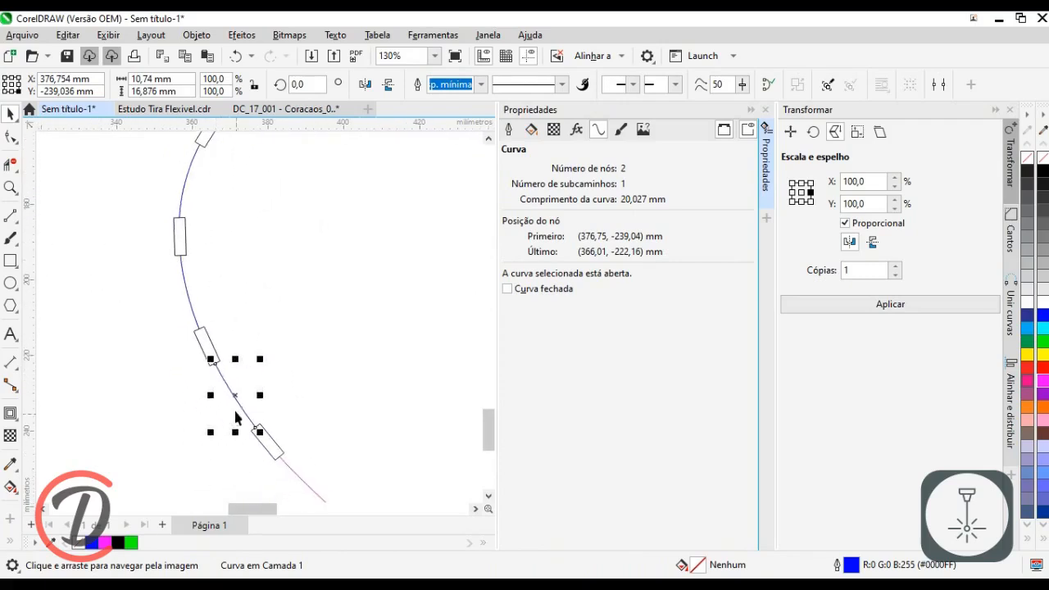
{"action": "left_click", "coordinate": [187, 295]}
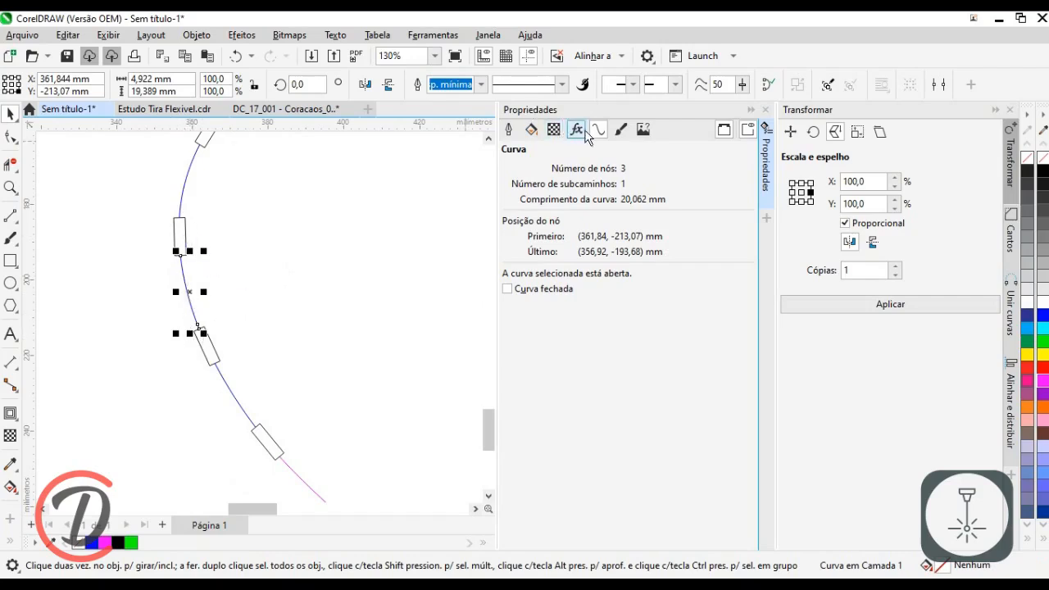
{"action": "left_click", "coordinate": [188, 178]}
{"action": "left_click_drag", "start_coordinate": [244, 191], "coordinate": [205, 337]}
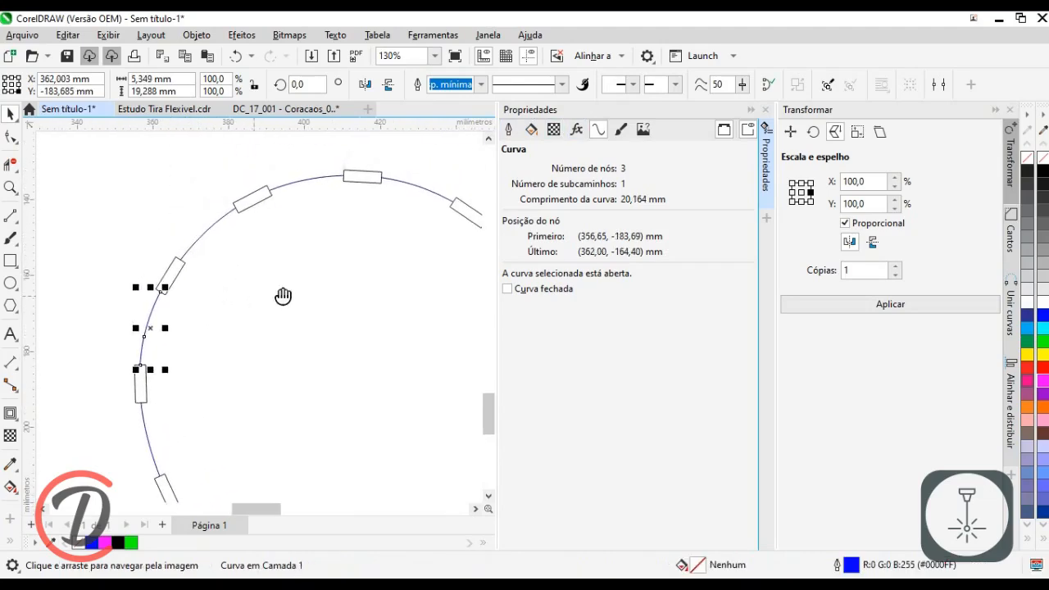
{"action": "left_click", "coordinate": [209, 225]}
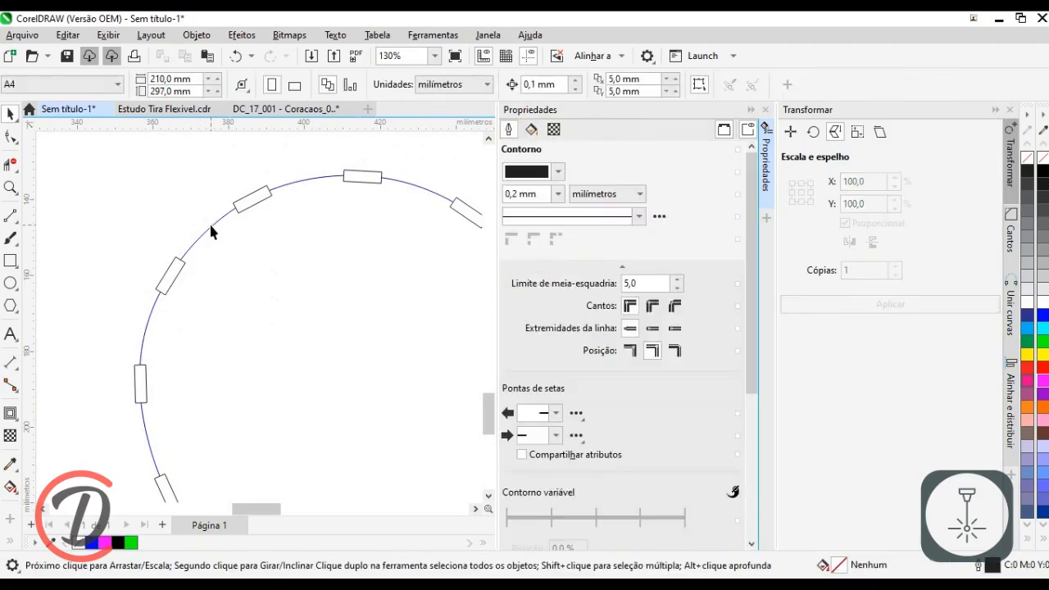
{"action": "left_click", "coordinate": [210, 225]}
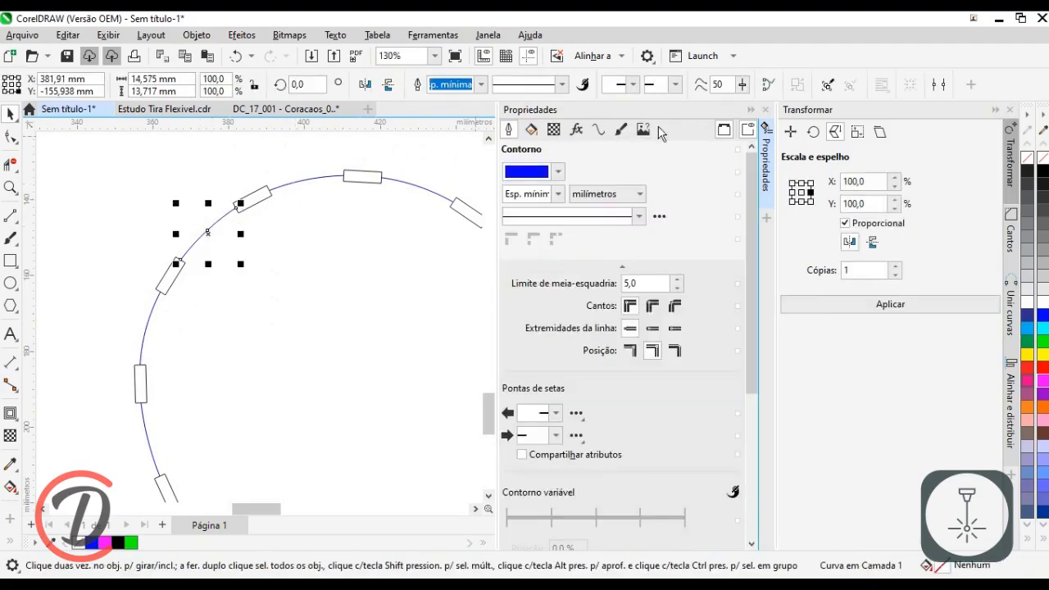
{"action": "left_click", "coordinate": [598, 129]}
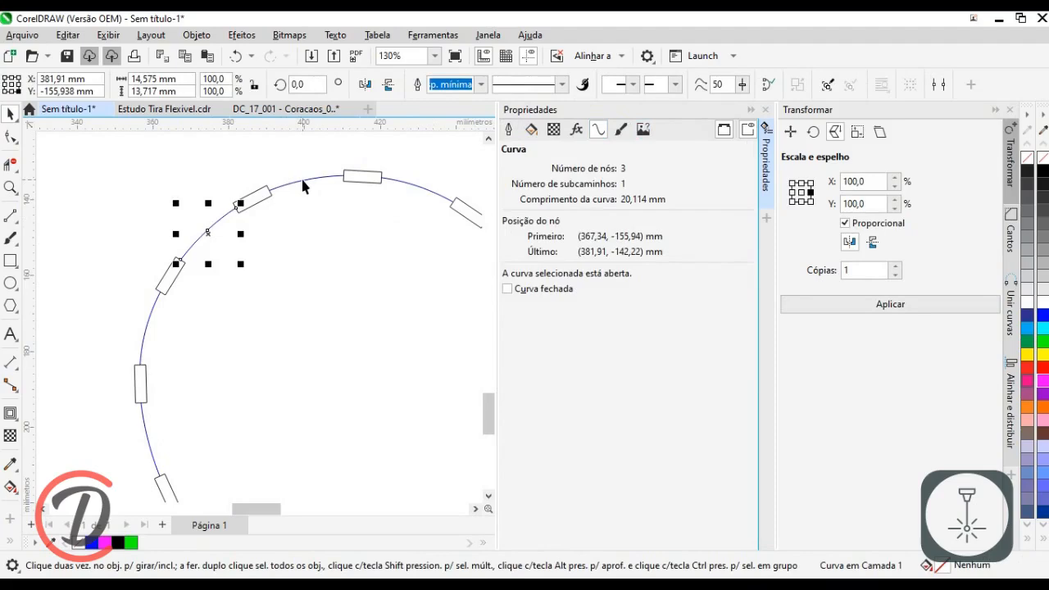
{"action": "left_click", "coordinate": [412, 192]}
{"action": "left_click_drag", "start_coordinate": [412, 192], "coordinate": [335, 195]}
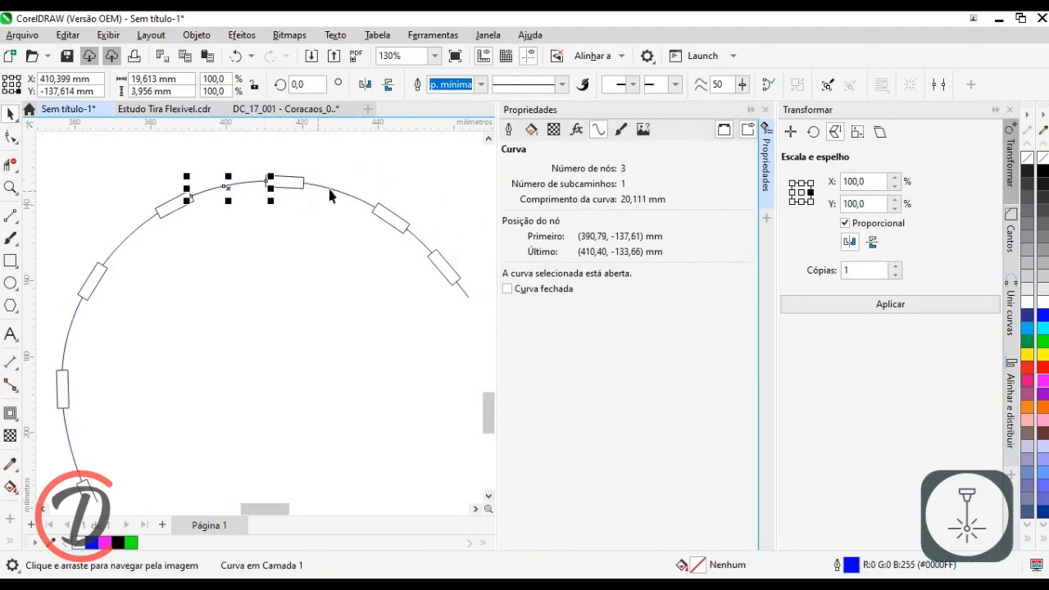
{"action": "left_click", "coordinate": [418, 237]}
Step: Compare the curve lengths of the blue and magenta segments on either side of the third slot from the lower end
{"action": "left_click_drag", "start_coordinate": [297, 280], "coordinate": [322, 149]}
{"action": "left_click_drag", "start_coordinate": [261, 250], "coordinate": [105, 351]}
{"action": "left_click_drag", "start_coordinate": [167, 392], "coordinate": [286, 267]}
{"action": "left_click_drag", "start_coordinate": [177, 330], "coordinate": [263, 278]}
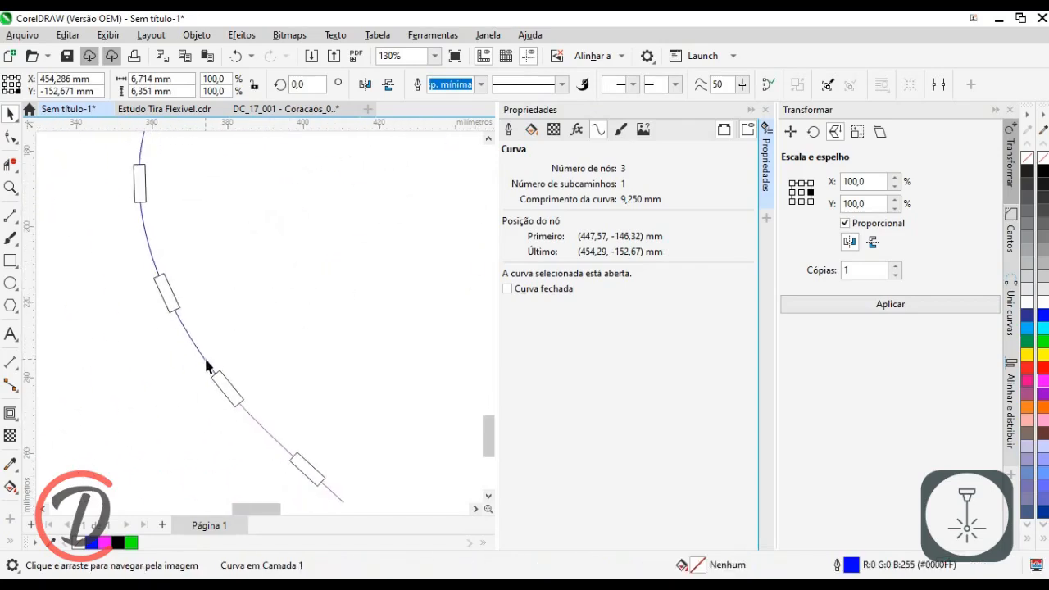
{"action": "left_click", "coordinate": [203, 357]}
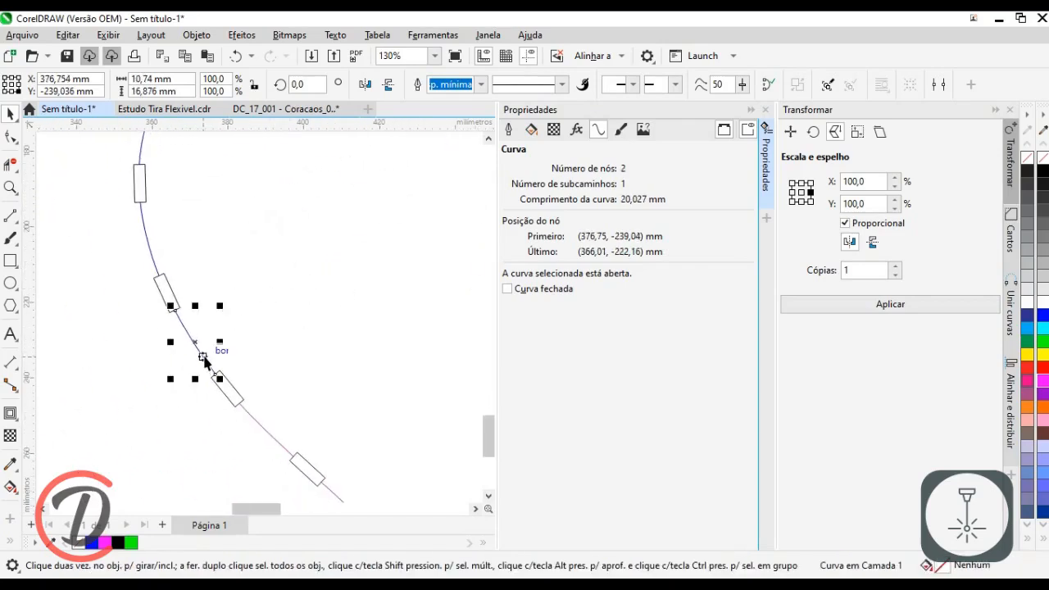
{"action": "left_click", "coordinate": [261, 423]}
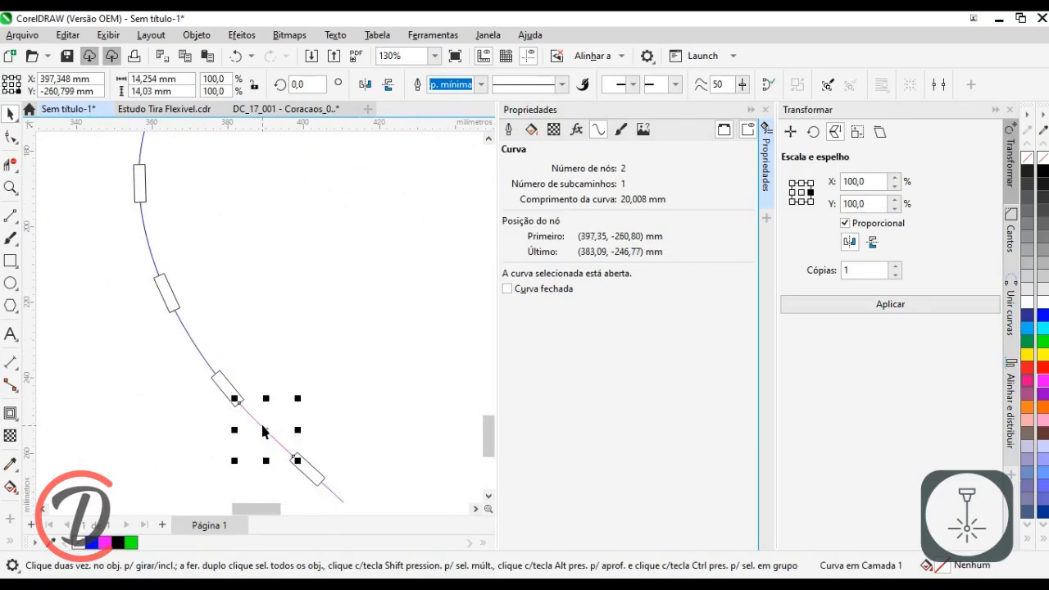
{"action": "left_click", "coordinate": [194, 344]}
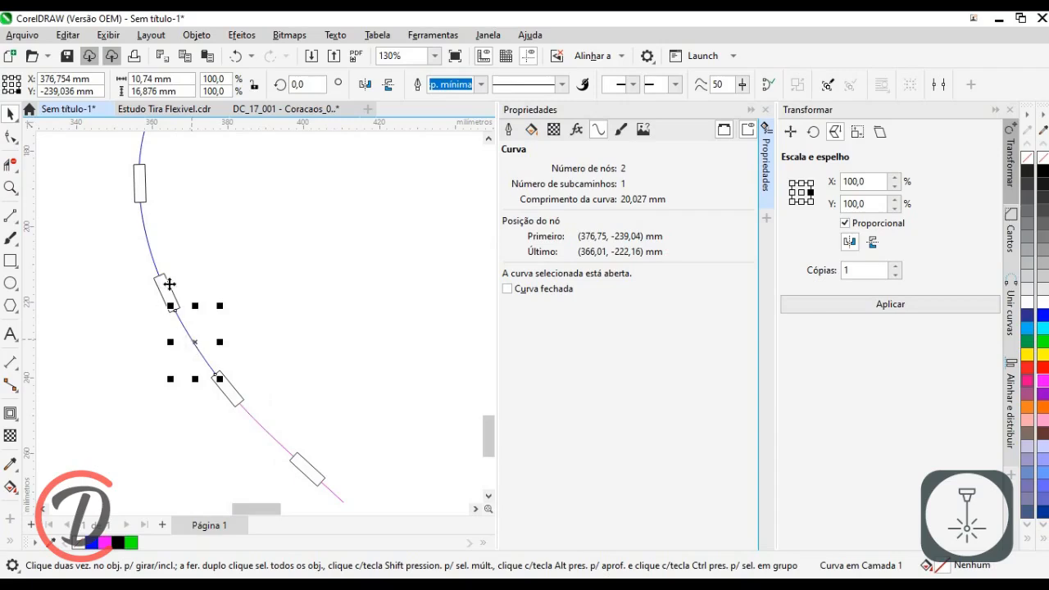
Step: Recheck the curve lengths of the blue segments on either side of the fifth slot from the lower end
{"action": "left_click_drag", "start_coordinate": [168, 271], "coordinate": [187, 307]}
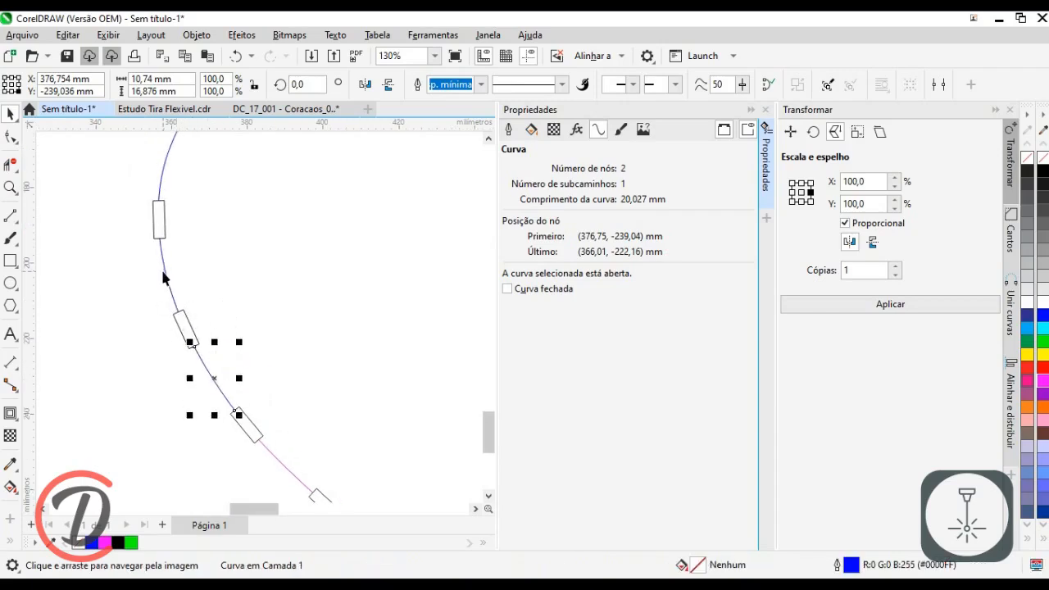
{"action": "left_click", "coordinate": [163, 278]}
{"action": "left_click_drag", "start_coordinate": [178, 215], "coordinate": [165, 279]}
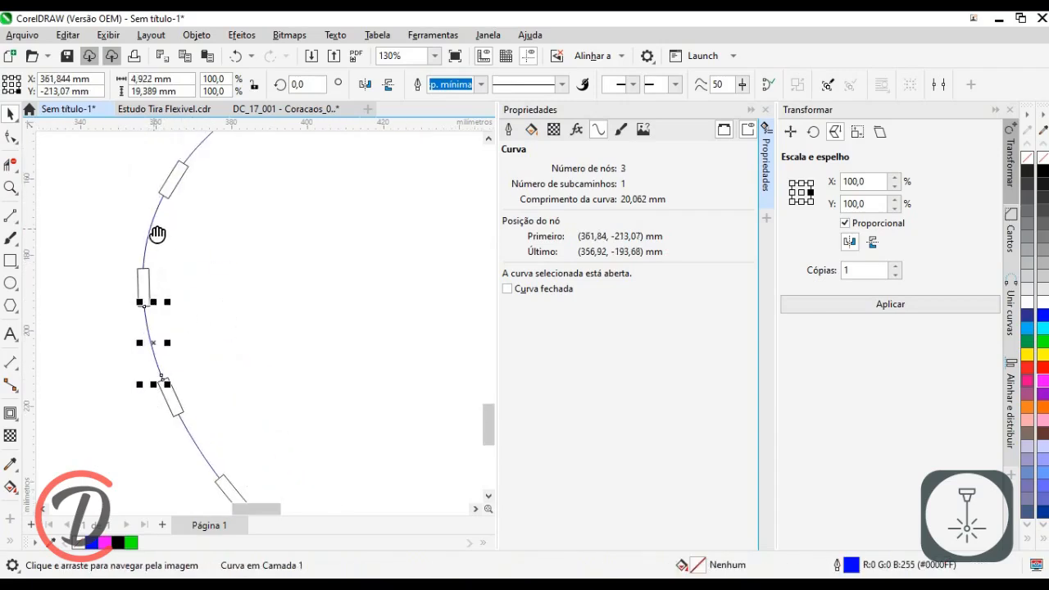
{"action": "left_click", "coordinate": [152, 232]}
{"action": "left_click_drag", "start_coordinate": [189, 200], "coordinate": [171, 235]}
{"action": "scroll", "coordinate": [196, 215], "scroll_direction": "down", "scroll_amount": 2}
{"action": "left_click", "coordinate": [184, 350]}
{"action": "left_click_drag", "start_coordinate": [179, 320], "coordinate": [188, 319]}
Step: Copy the strip's leftmost rectangle and its 20 mm line together, placing the copy against the rectangle's lower-left corner to extend the strip
{"action": "mouse_move", "coordinate": [190, 477]}
{"action": "left_mouse_down"}
{"action": "mouse_move", "coordinate": [264, 237]}
{"action": "mouse_move", "coordinate": [300, 190]}
{"action": "left_mouse_up"}
{"action": "scroll", "coordinate": [197, 367], "scroll_direction": "up", "scroll_amount": 2}
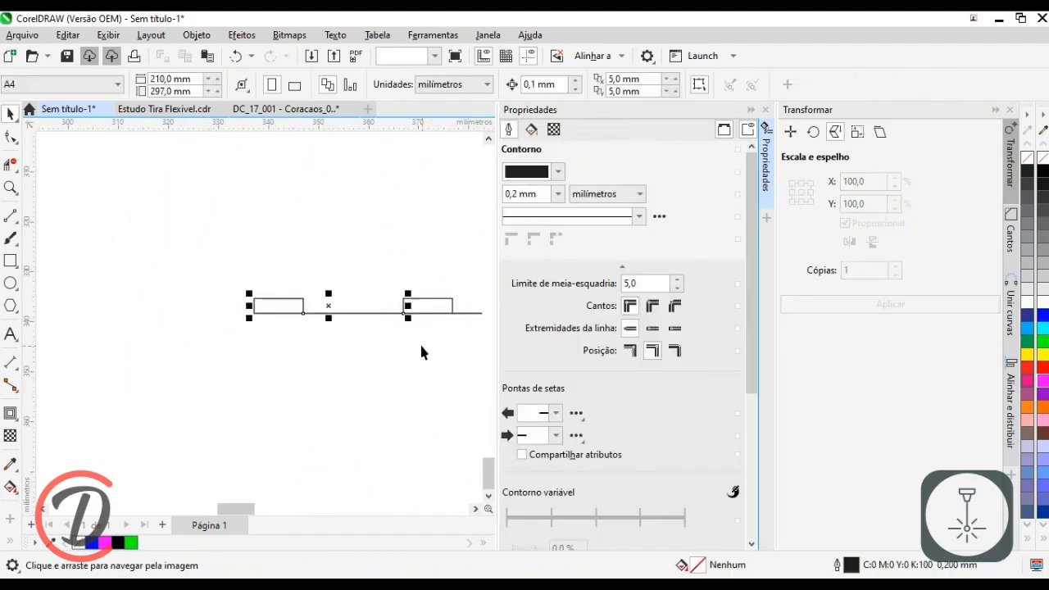
{"action": "left_click_drag", "start_coordinate": [402, 315], "coordinate": [254, 314]}
{"action": "left_click_drag", "start_coordinate": [232, 329], "coordinate": [191, 321]}
Step: Select the blue segment between the third and fourth slots from the lower end of the heart curve
{"action": "scroll", "coordinate": [266, 420], "scroll_direction": "down", "scroll_amount": 7}
{"action": "scroll", "coordinate": [313, 301], "scroll_direction": "up", "scroll_amount": 4}
{"action": "middle_click", "coordinate": [286, 300]}
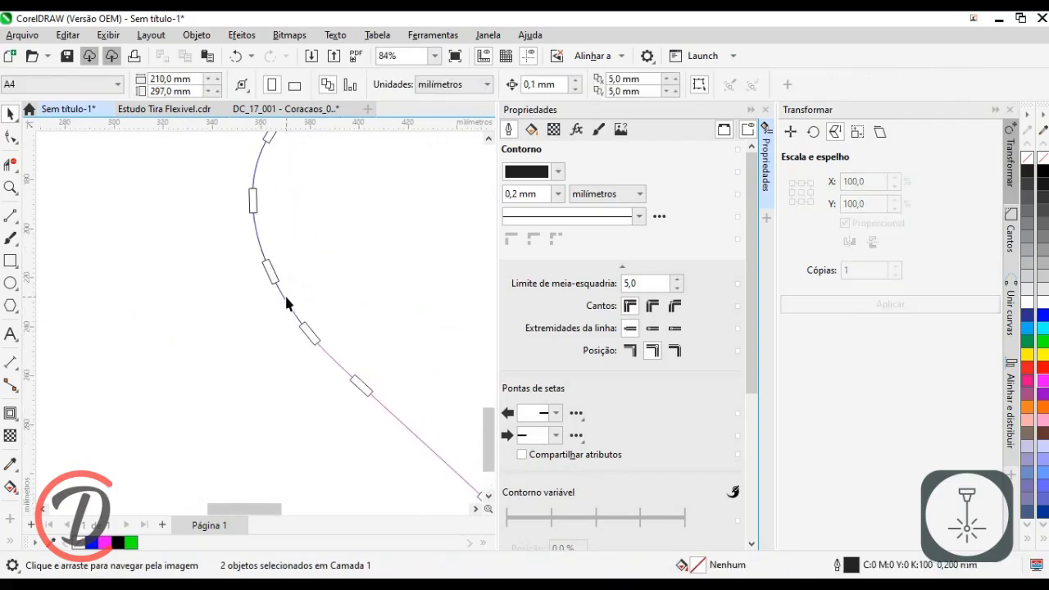
{"action": "left_click", "coordinate": [284, 295]}
{"action": "scroll", "coordinate": [411, 320], "scroll_direction": "up", "scroll_amount": 2}
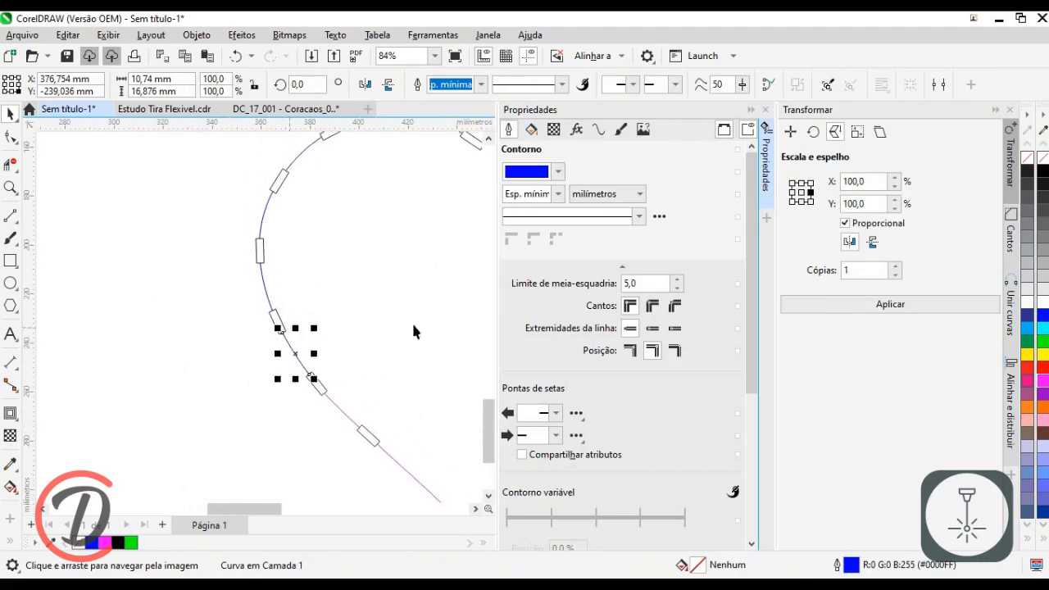
Step: Check the selected segment's curve length and recolour that segment and the next blue one up the curve magenta
{"action": "left_click", "coordinate": [597, 130]}
{"action": "scroll", "coordinate": [385, 266], "scroll_direction": "up", "scroll_amount": 2}
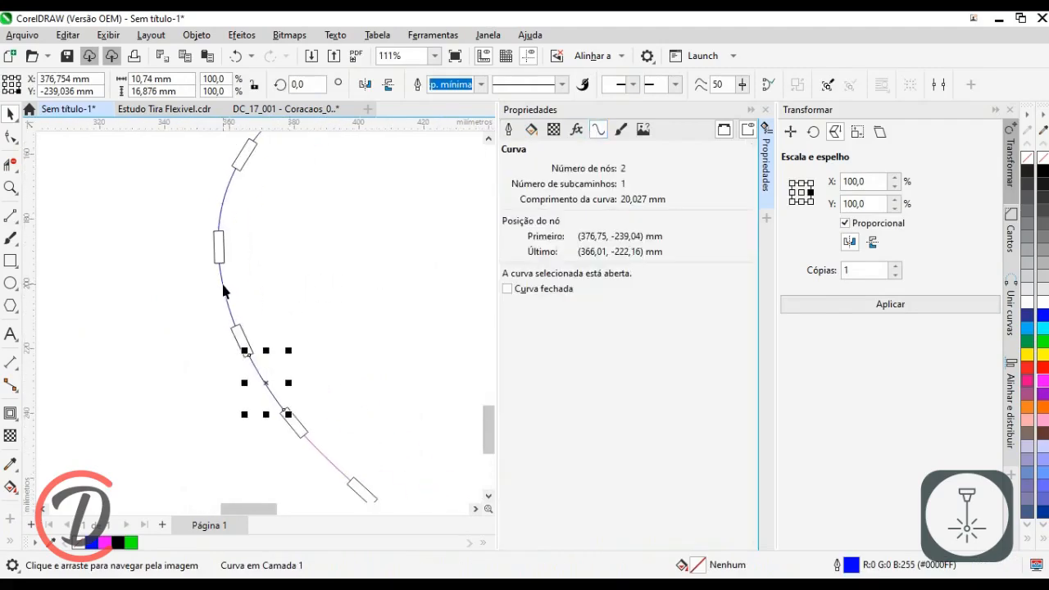
{"action": "left_click", "coordinate": [223, 291], "text": "shift"}
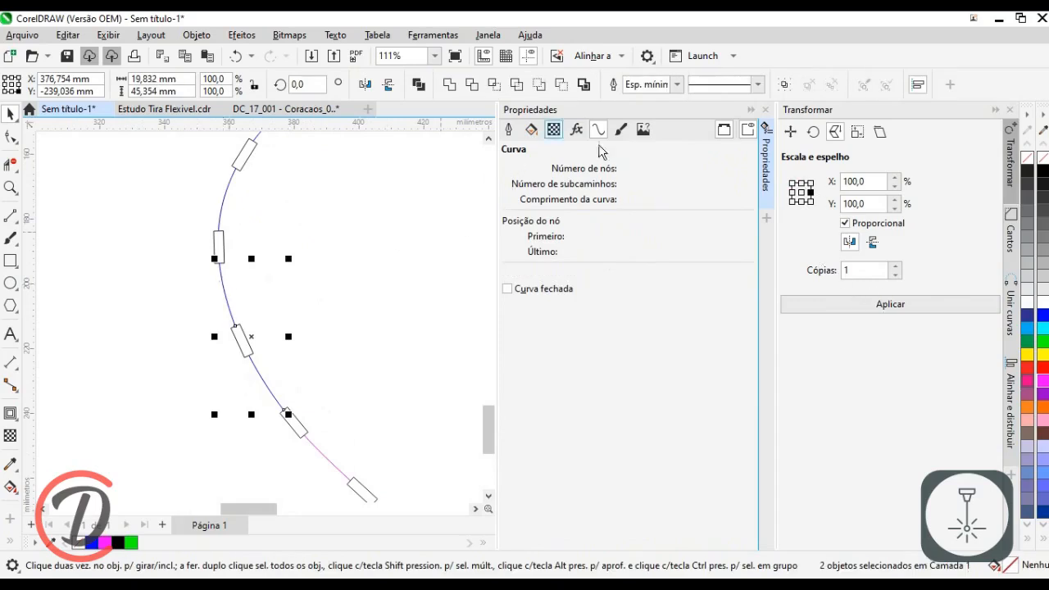
{"action": "left_click", "coordinate": [237, 189]}
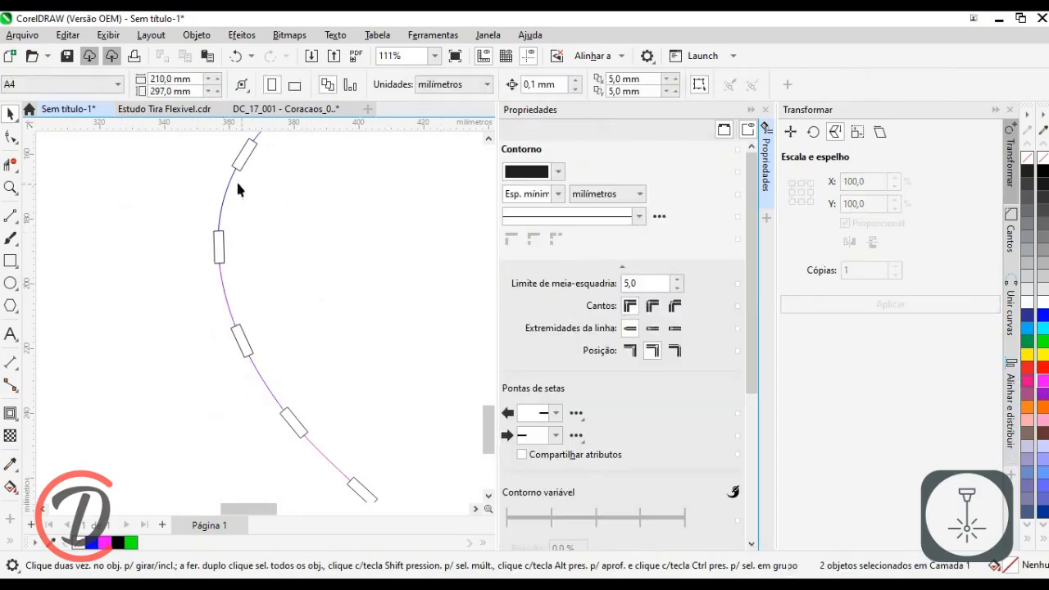
Step: Check the curve length of the next blue segment up the half-heart curve
{"action": "left_click", "coordinate": [227, 190]}
{"action": "left_click_drag", "start_coordinate": [278, 195], "coordinate": [264, 256]}
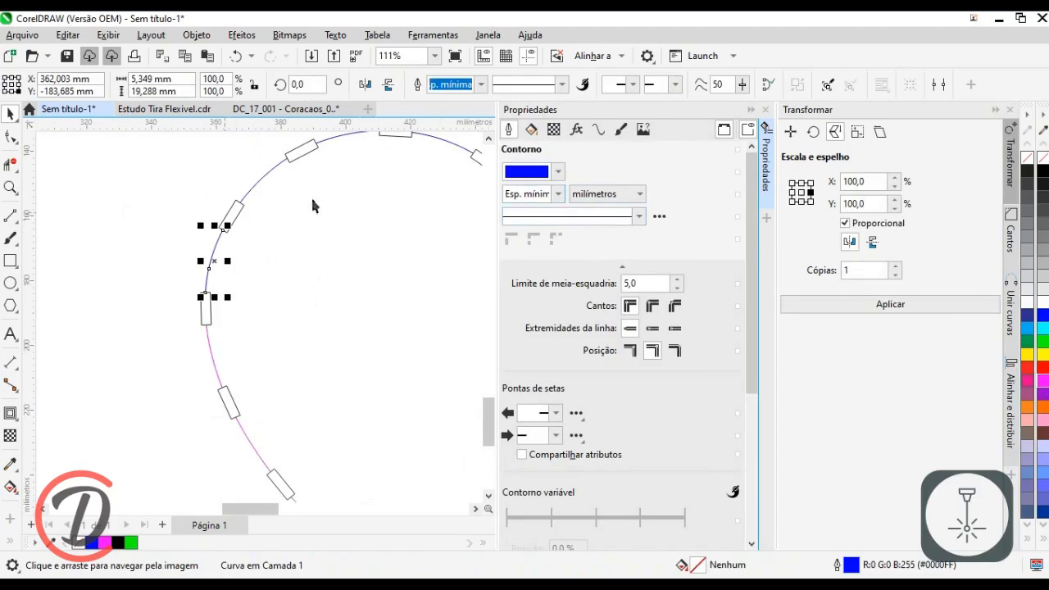
{"action": "left_click", "coordinate": [599, 131]}
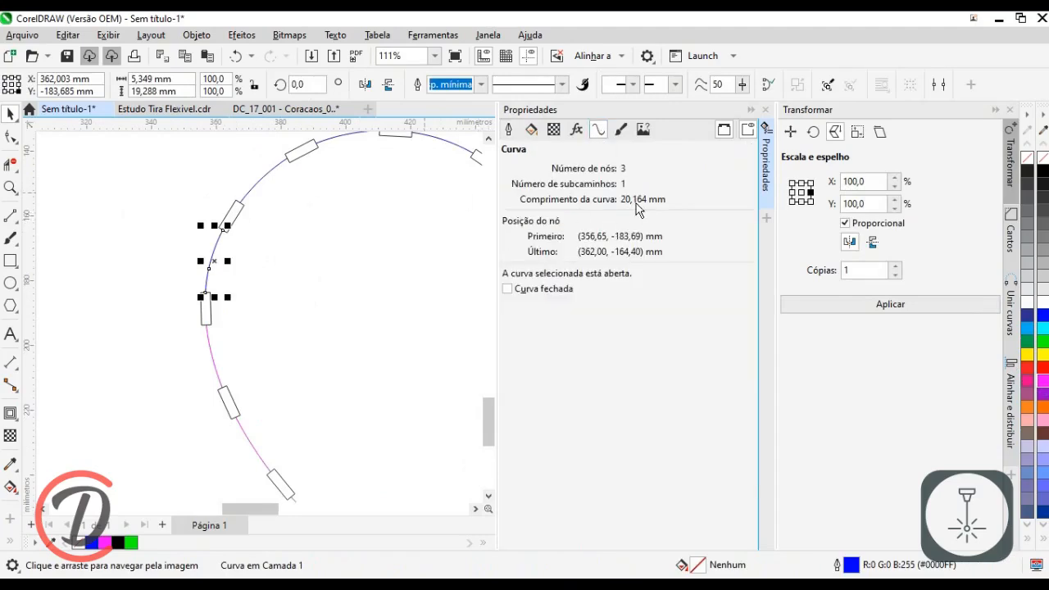
Step: Copy the end tab and its connecting line from the flat strip into the empty space beyond its free end
{"action": "scroll", "coordinate": [357, 174], "scroll_direction": "down", "scroll_amount": 2}
{"action": "left_click_drag", "start_coordinate": [272, 443], "coordinate": [352, 234]}
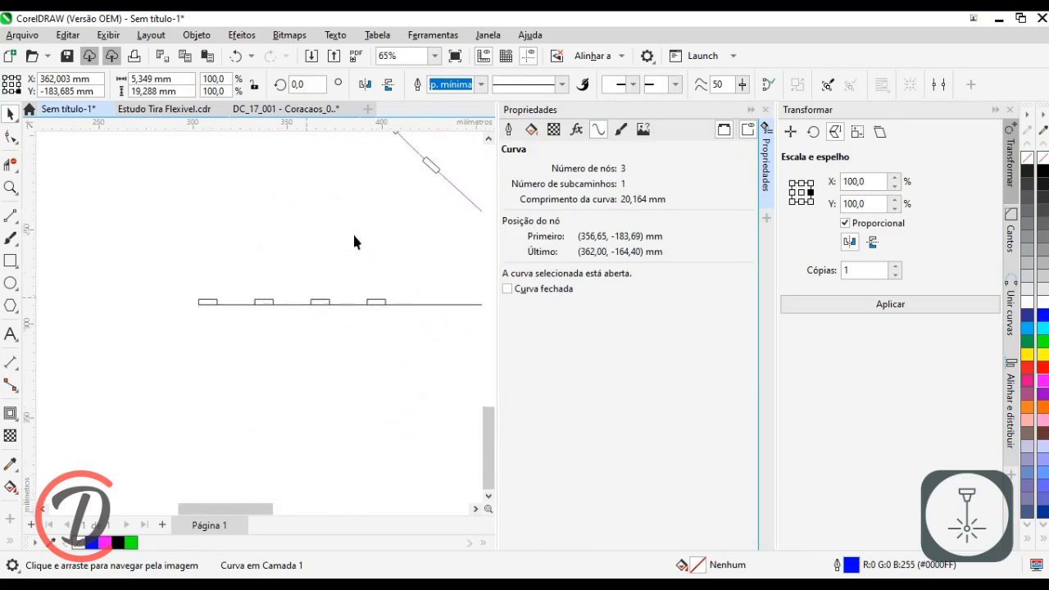
{"action": "scroll", "coordinate": [173, 287], "scroll_direction": "up", "scroll_amount": 2}
{"action": "left_click_drag", "start_coordinate": [315, 357], "coordinate": [316, 358]}
{"action": "scroll", "coordinate": [327, 336], "scroll_direction": "up", "scroll_amount": 2}
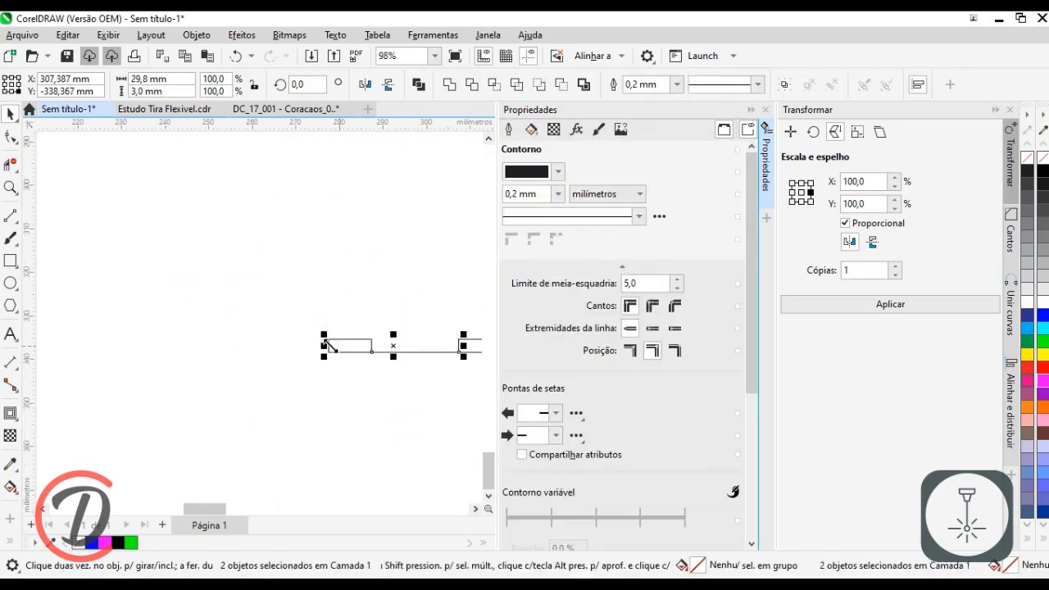
{"action": "left_click_drag", "start_coordinate": [371, 352], "coordinate": [187, 345]}
{"action": "right_click", "coordinate": [187, 345]}
Step: Set the copied line's length to 20,16 mm and snap it to the outer base corner of the strip's end tab
{"action": "left_click", "coordinate": [236, 355]}
{"action": "left_click", "coordinate": [241, 345]}
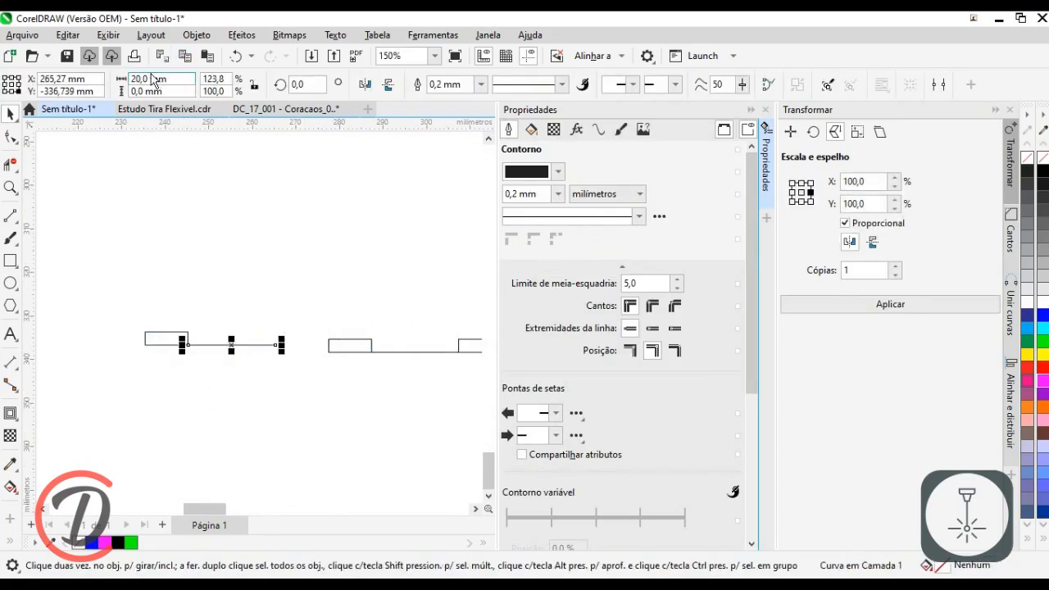
{"action": "left_click_drag", "start_coordinate": [143, 79], "coordinate": [168, 80]}
{"action": "type", "text": "16"}
{"action": "key", "text": "Return"}
{"action": "scroll", "coordinate": [202, 282], "scroll_direction": "up", "scroll_amount": 1}
{"action": "left_click_drag", "start_coordinate": [319, 379], "coordinate": [397, 391]}
Step: Move the copied tab so its lower corner meets the free end of the 20,16 mm line
{"action": "left_click", "coordinate": [171, 373]}
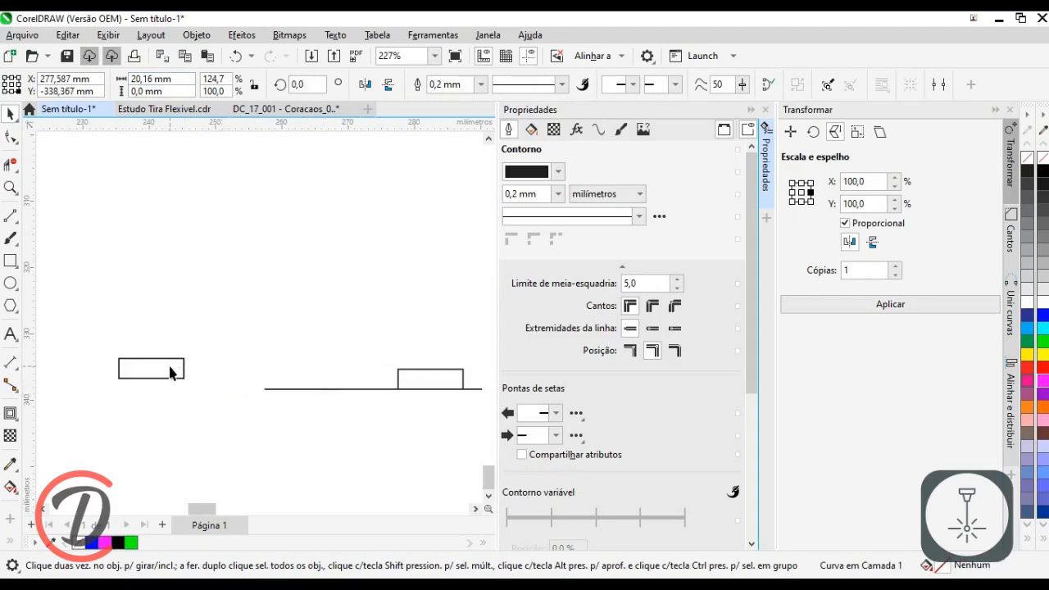
{"action": "left_click", "coordinate": [171, 373]}
{"action": "left_click_drag", "start_coordinate": [184, 381], "coordinate": [264, 390]}
Step: Recolour the blue curve segment matching the new 20,16 mm strip line magenta
{"action": "scroll", "coordinate": [222, 417], "scroll_direction": "down", "scroll_amount": 3}
{"action": "left_click_drag", "start_coordinate": [401, 135], "coordinate": [262, 390]}
{"action": "left_click_drag", "start_coordinate": [396, 279], "coordinate": [283, 335]}
{"action": "scroll", "coordinate": [283, 335], "scroll_direction": "up", "scroll_amount": 1}
{"action": "left_click", "coordinate": [256, 248]}
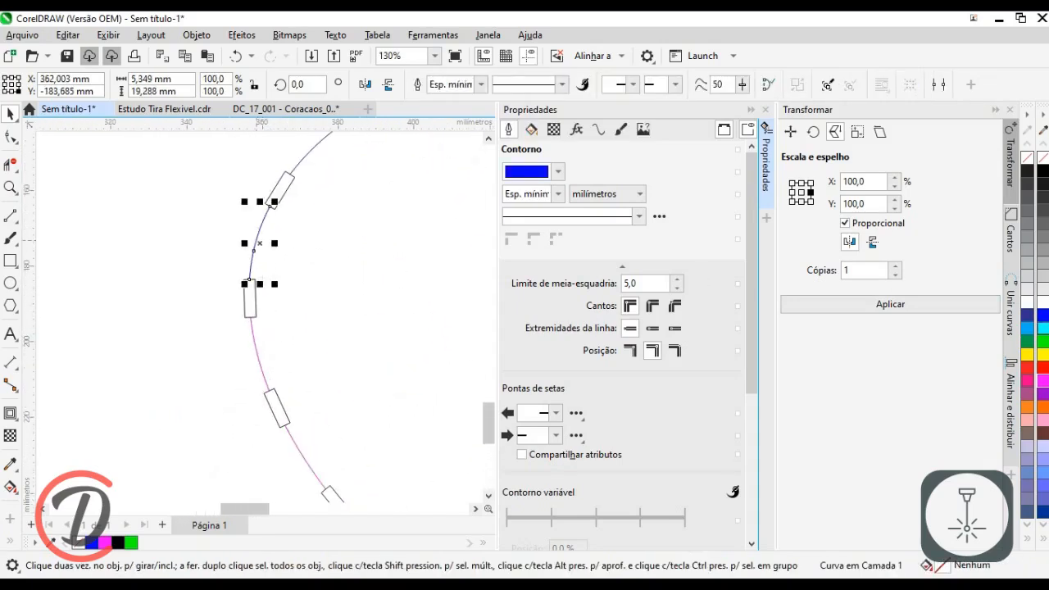
{"action": "right_click", "coordinate": [1044, 383]}
Step: Check the curve length of the blue segment that follows the last magenta one on the curve's upper arc
{"action": "left_click_drag", "start_coordinate": [377, 225], "coordinate": [277, 344]}
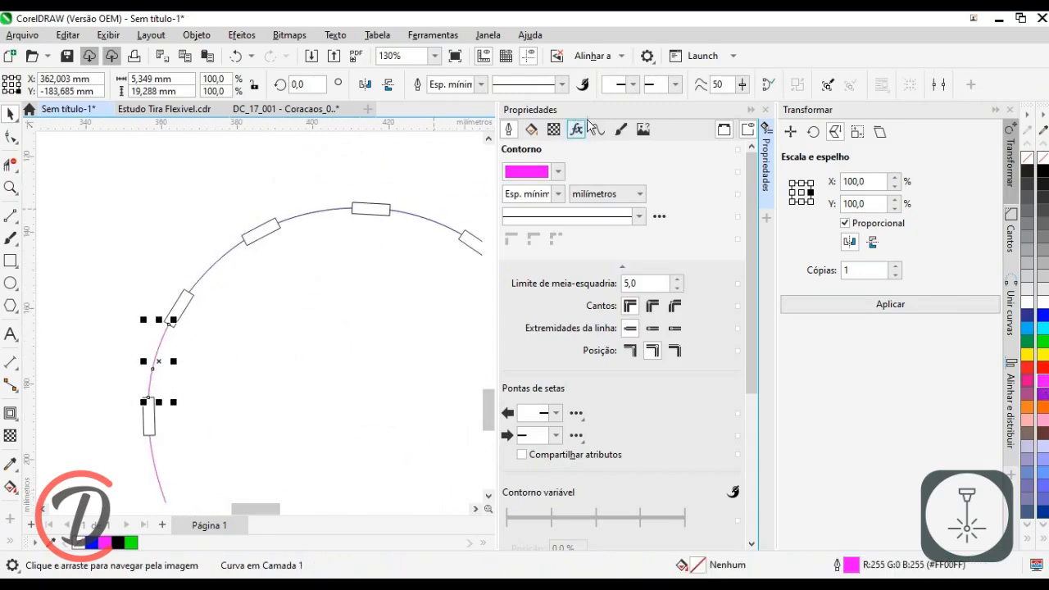
{"action": "left_click", "coordinate": [597, 131]}
{"action": "left_click", "coordinate": [233, 247]}
{"action": "left_click_drag", "start_coordinate": [311, 215], "coordinate": [280, 224]}
{"action": "left_click_drag", "start_coordinate": [193, 277], "coordinate": [217, 252]}
Step: Copy the 20,16 mm line with its tab and attach the copy to the flat strip's free end
{"action": "scroll", "coordinate": [292, 234], "scroll_direction": "down", "scroll_amount": 2}
{"action": "left_click_drag", "start_coordinate": [276, 276], "coordinate": [457, 167]}
{"action": "scroll", "coordinate": [279, 308], "scroll_direction": "down", "scroll_amount": 3}
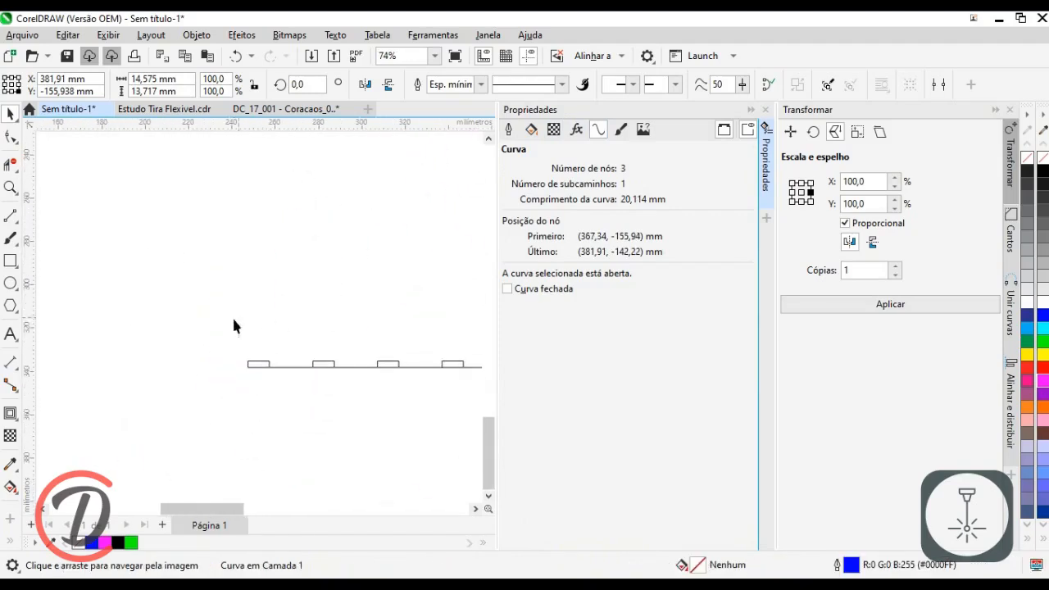
{"action": "scroll", "coordinate": [231, 332], "scroll_direction": "up", "scroll_amount": 2}
{"action": "left_click_drag", "start_coordinate": [385, 410], "coordinate": [386, 411]}
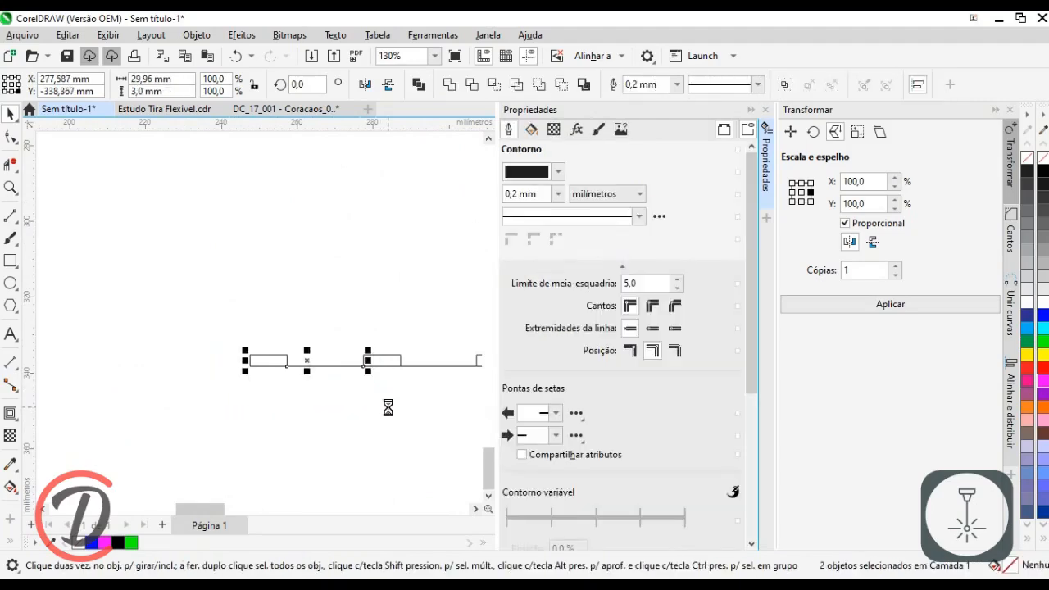
{"action": "left_click_drag", "start_coordinate": [365, 368], "coordinate": [256, 369]}
Step: Select the first remaining blue segment on the upper arc and recolour its outline magenta
{"action": "scroll", "coordinate": [261, 370], "scroll_direction": "down", "scroll_amount": 1}
{"action": "scroll", "coordinate": [157, 510], "scroll_direction": "down", "scroll_amount": 3}
{"action": "scroll", "coordinate": [351, 280], "scroll_direction": "up", "scroll_amount": 2}
{"action": "left_click_drag", "start_coordinate": [365, 210], "coordinate": [277, 265]}
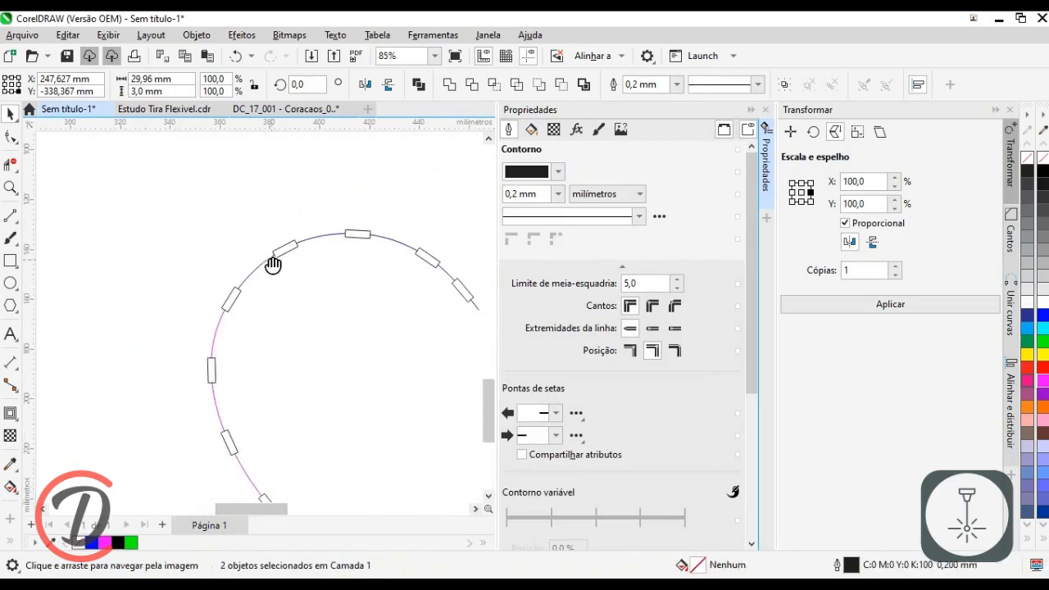
{"action": "left_click", "coordinate": [443, 210]}
{"action": "scroll", "coordinate": [243, 269], "scroll_direction": "up", "scroll_amount": 3}
{"action": "left_click", "coordinate": [259, 276]}
{"action": "left_click", "coordinate": [599, 129]}
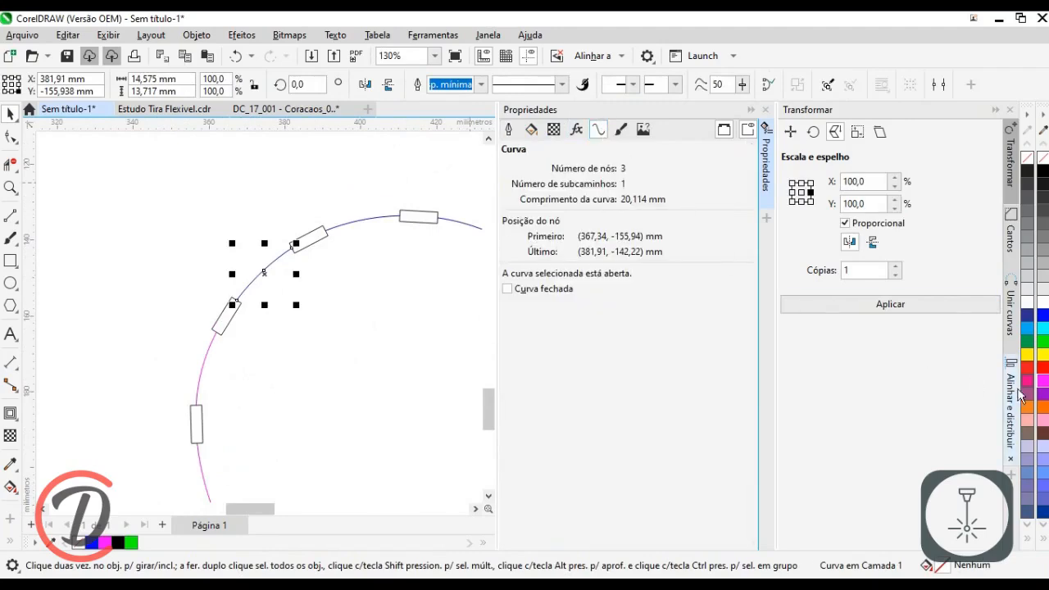
Step: Check the curve lengths of the two blue segments on either side of the topmost tab
{"action": "left_click", "coordinate": [381, 224]}
{"action": "scroll", "coordinate": [345, 246], "scroll_direction": "right", "scroll_amount": 3}
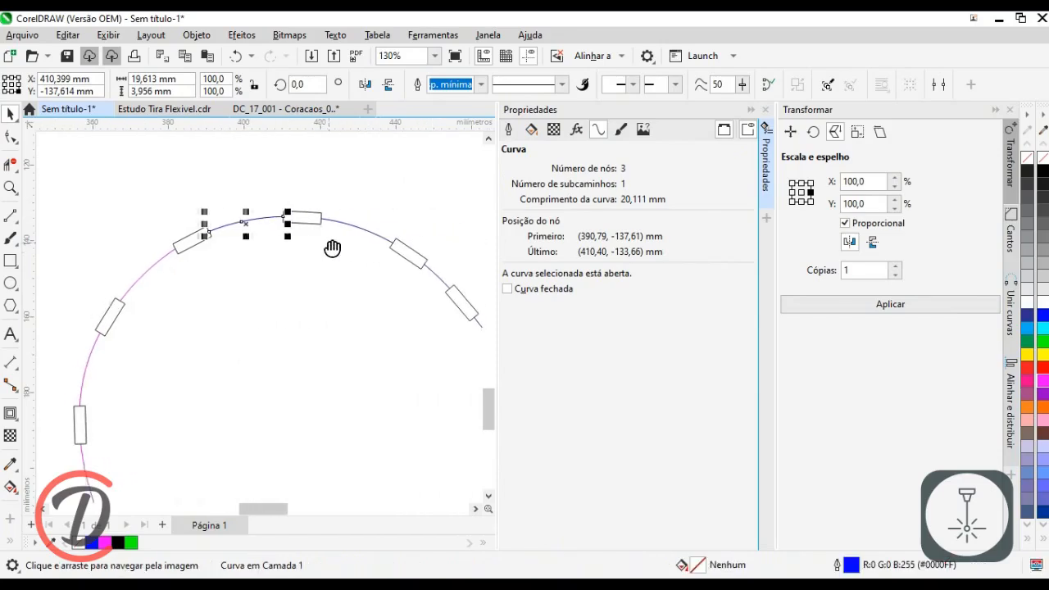
{"action": "left_click", "coordinate": [349, 231]}
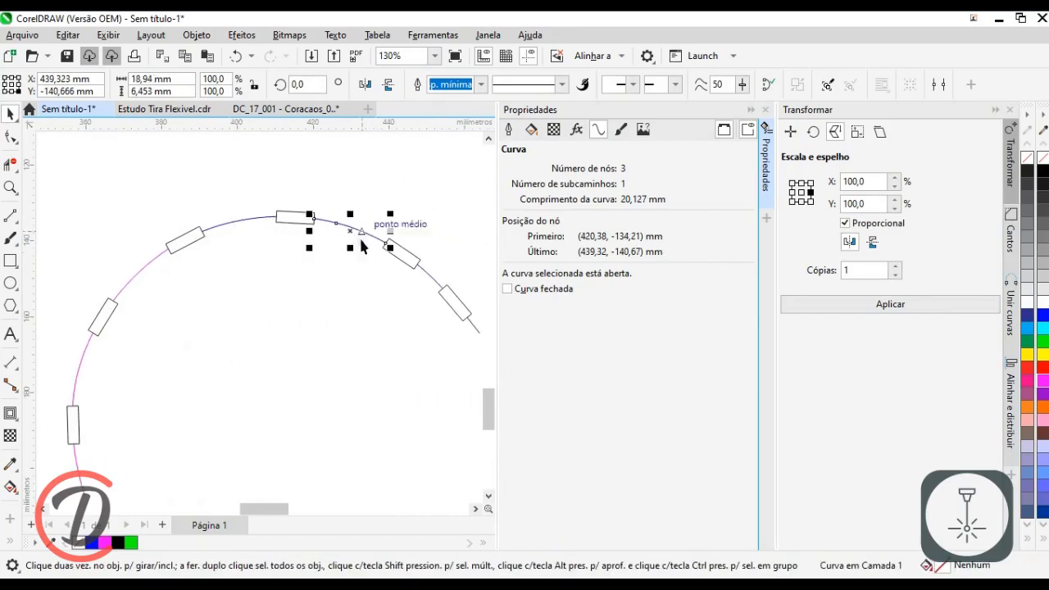
{"action": "left_click_drag", "start_coordinate": [382, 255], "coordinate": [316, 237]}
{"action": "scroll", "coordinate": [362, 198], "scroll_direction": "down", "scroll_amount": 3}
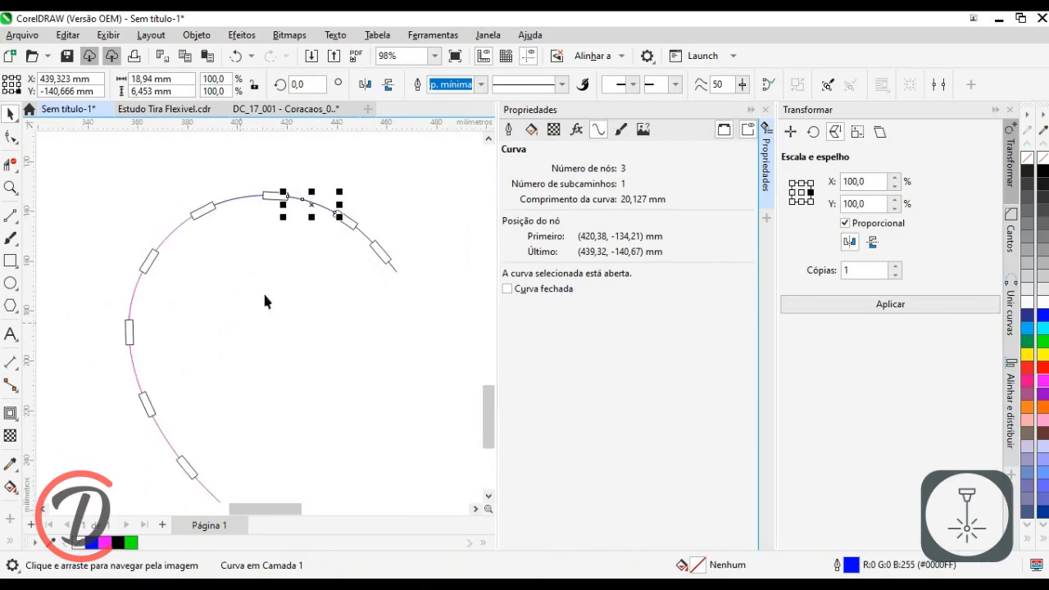
Step: Extend the flat strip's free end with two more copies of the 20,16 mm line and tab
{"action": "left_click_drag", "start_coordinate": [221, 426], "coordinate": [437, 143]}
{"action": "left_click_drag", "start_coordinate": [252, 464], "coordinate": [534, 369]}
{"action": "scroll", "coordinate": [308, 332], "scroll_direction": "up", "scroll_amount": 2}
{"action": "left_click_drag", "start_coordinate": [270, 300], "coordinate": [402, 345]}
{"action": "scroll", "coordinate": [402, 344], "scroll_direction": "up", "scroll_amount": 2}
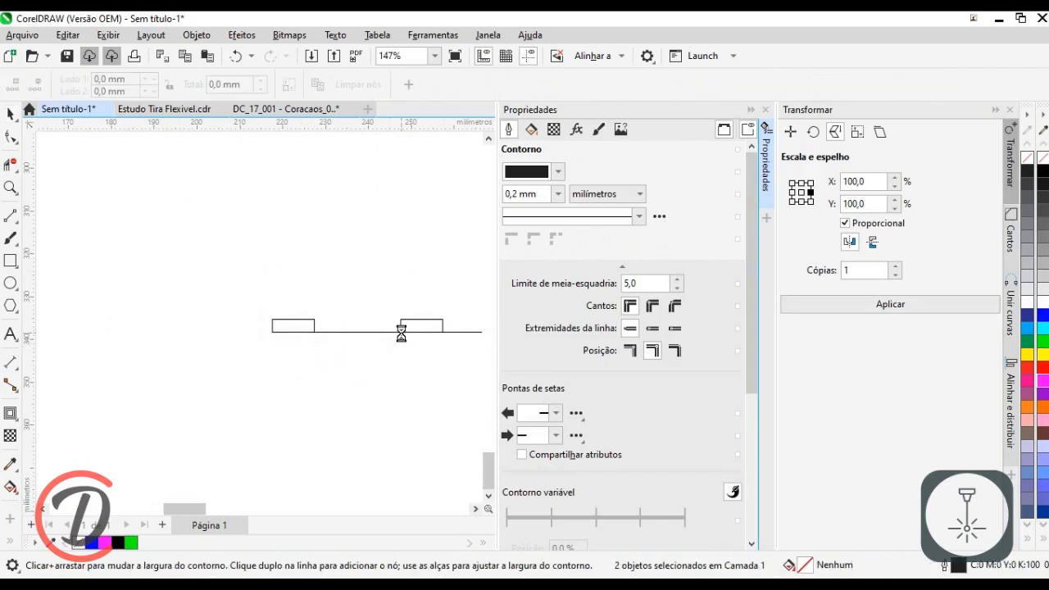
{"action": "left_click_drag", "start_coordinate": [403, 334], "coordinate": [145, 328]}
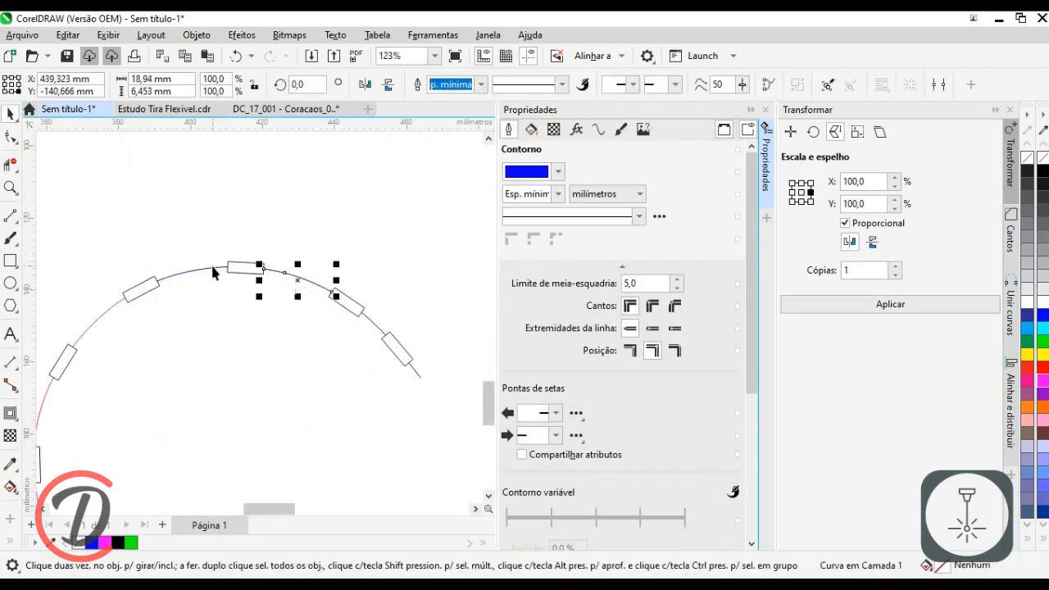
Step: Recolour the two blue segments on either side of the topmost tab magenta
{"action": "left_click", "coordinate": [212, 266], "text": "shift"}
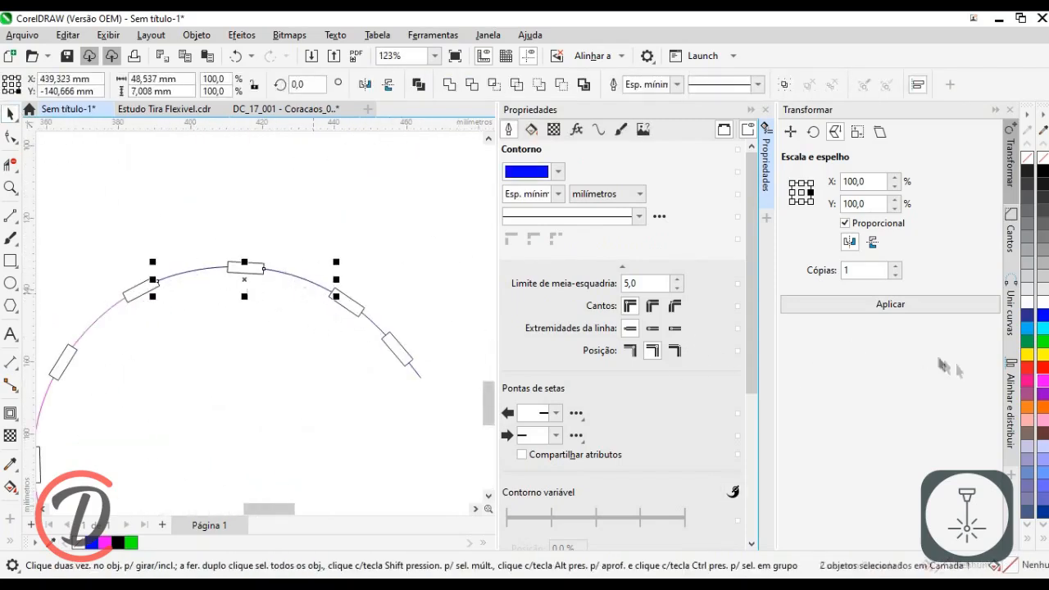
{"action": "right_click", "coordinate": [1041, 380]}
{"action": "left_click", "coordinate": [398, 295]}
Step: Check the curve length of the short blue segment between the last two tabs of the curve
{"action": "scroll", "coordinate": [397, 296], "scroll_direction": "up", "scroll_amount": 1}
{"action": "left_click", "coordinate": [366, 335]}
{"action": "left_click_drag", "start_coordinate": [366, 339], "coordinate": [352, 274]}
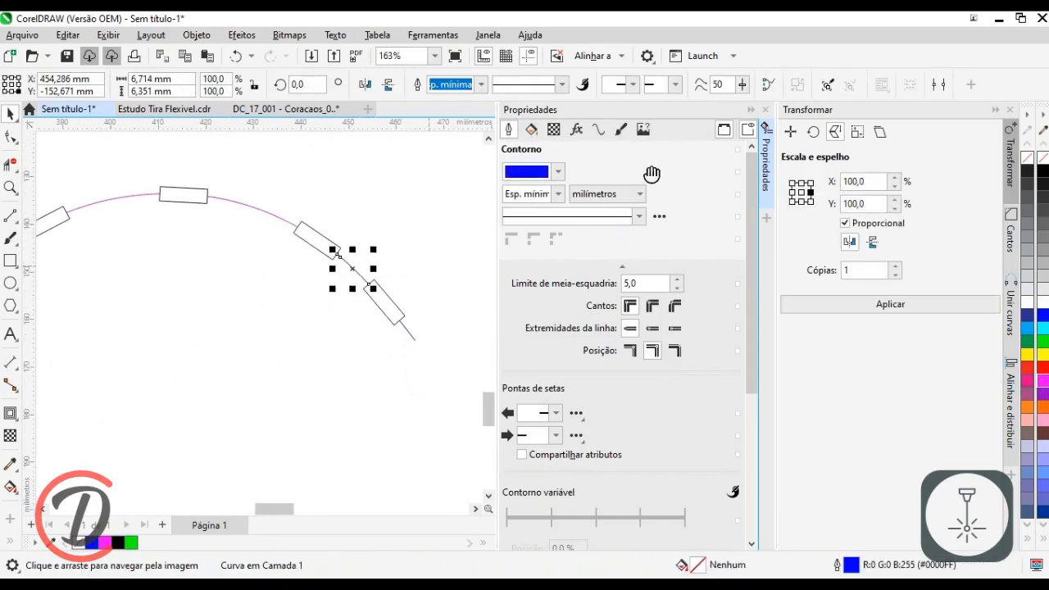
{"action": "left_click", "coordinate": [599, 129]}
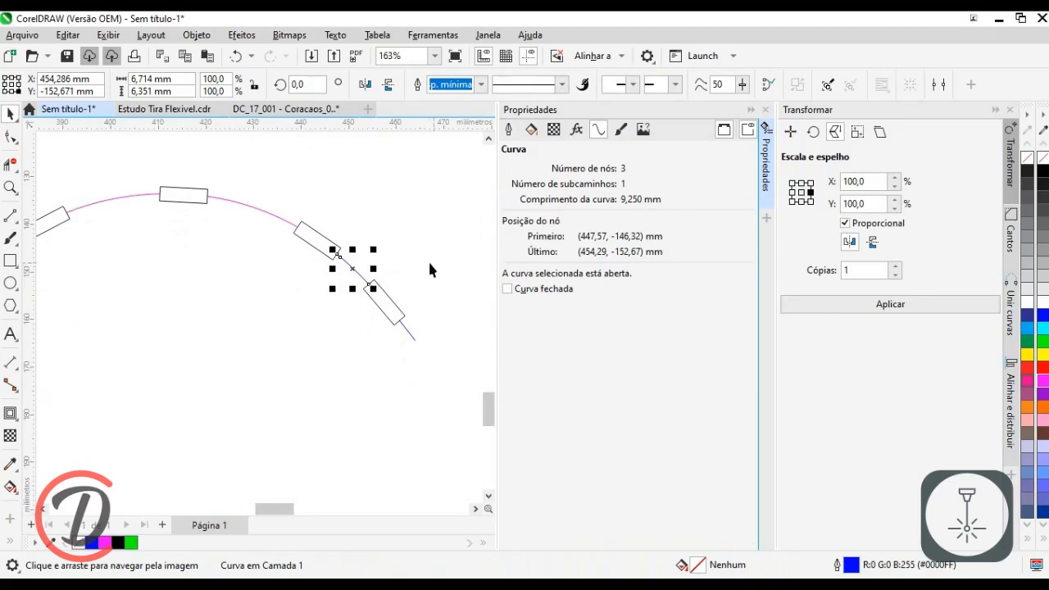
Step: Copy the line and tab once more onto the free end of the flat strip
{"action": "scroll", "coordinate": [481, 221], "scroll_direction": "down", "scroll_amount": 4}
{"action": "left_click_drag", "start_coordinate": [152, 438], "coordinate": [382, 333]}
{"action": "scroll", "coordinate": [237, 396], "scroll_direction": "up", "scroll_amount": 2}
{"action": "left_click_drag", "start_coordinate": [177, 359], "coordinate": [336, 415]}
{"action": "scroll", "coordinate": [332, 411], "scroll_direction": "up", "scroll_amount": 1}
{"action": "left_click_drag", "start_coordinate": [398, 395], "coordinate": [271, 393]}
{"action": "right_click", "coordinate": [270, 394]}
Step: Set the newly copied line's length to 9,25 mm and move the end tab against its free end
{"action": "left_click", "coordinate": [235, 393]}
{"action": "double_click", "coordinate": [152, 79]}
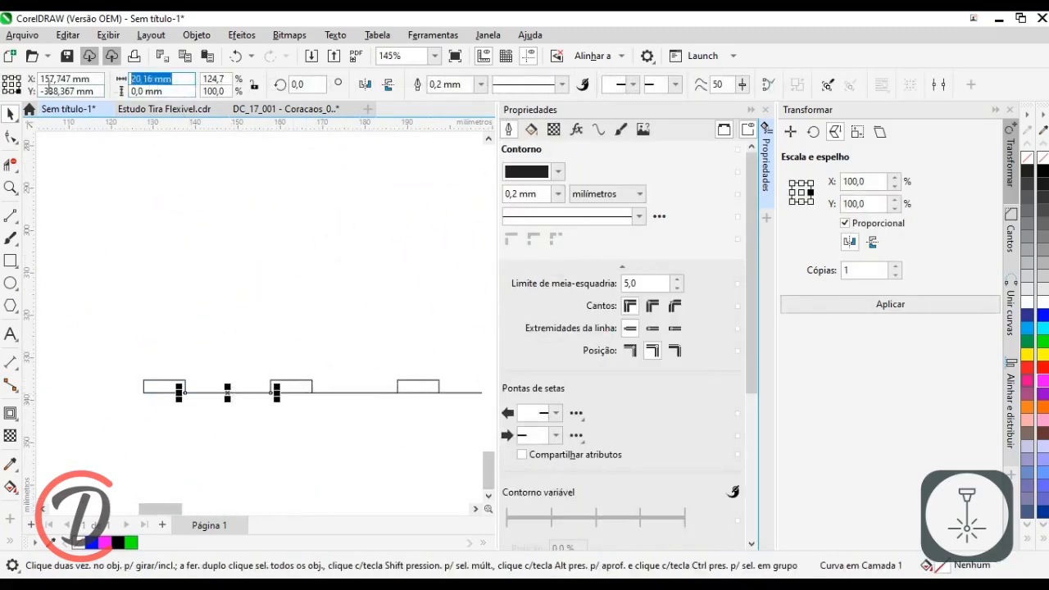
{"action": "type", "text": "9,25"}
{"action": "key", "text": "Return"}
{"action": "scroll", "coordinate": [230, 426], "scroll_direction": "up", "scroll_amount": 1}
{"action": "left_click_drag", "start_coordinate": [161, 375], "coordinate": [232, 375]}
Step: Check the curve length of the short final segment beyond the curve's last tab
{"action": "scroll", "coordinate": [232, 375], "scroll_direction": "down", "scroll_amount": 4}
{"action": "left_click_drag", "start_coordinate": [459, 164], "coordinate": [335, 342]}
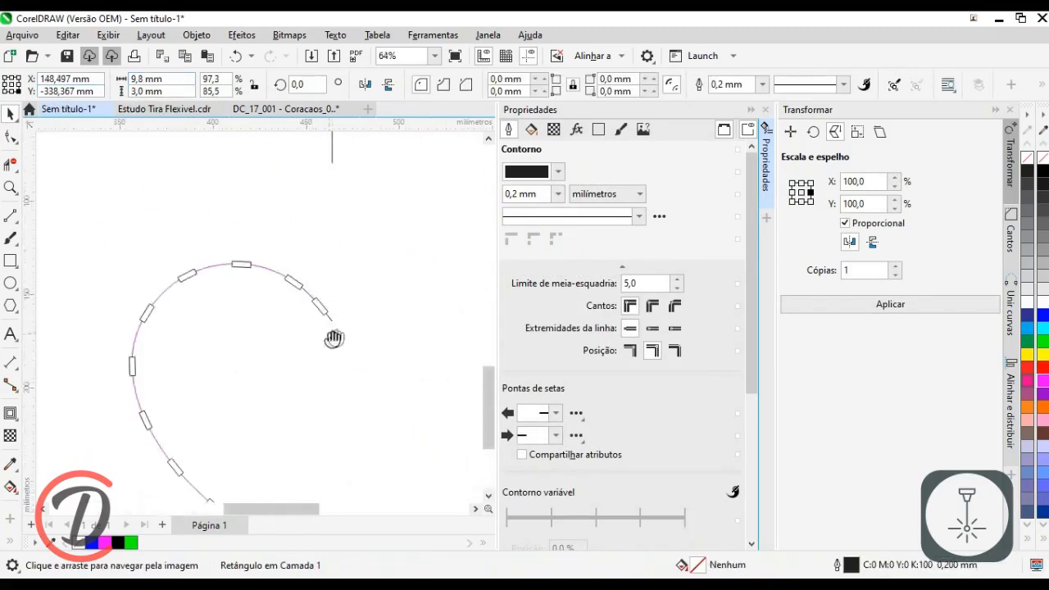
{"action": "scroll", "coordinate": [332, 344], "scroll_direction": "up", "scroll_amount": 2}
{"action": "left_click", "coordinate": [329, 308]}
{"action": "left_click", "coordinate": [598, 129]}
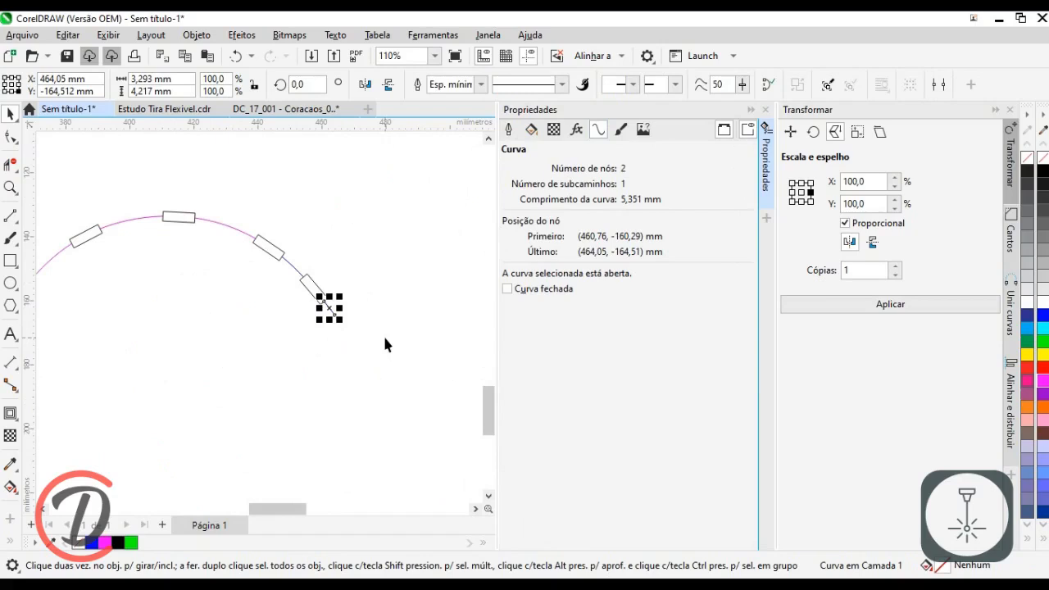
Step: Copy the 9,25 mm line to the outer base corner of the strip's end tab
{"action": "scroll", "coordinate": [443, 213], "scroll_direction": "down", "scroll_amount": 4}
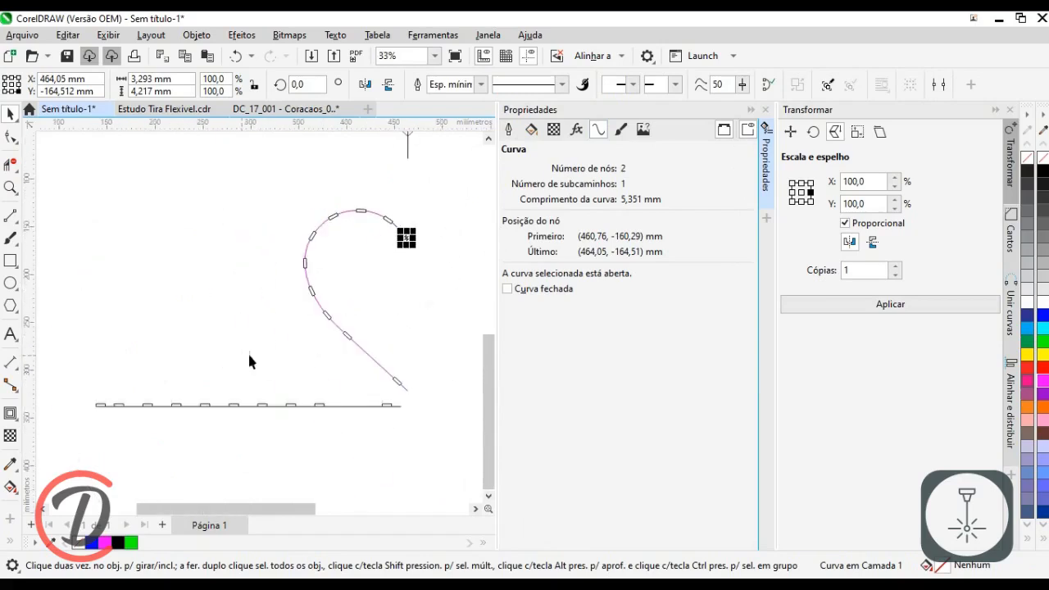
{"action": "left_click_drag", "start_coordinate": [123, 414], "coordinate": [297, 348]}
{"action": "scroll", "coordinate": [285, 343], "scroll_direction": "up", "scroll_amount": 3}
{"action": "scroll", "coordinate": [279, 336], "scroll_direction": "up", "scroll_amount": 3}
{"action": "left_click", "coordinate": [314, 325]}
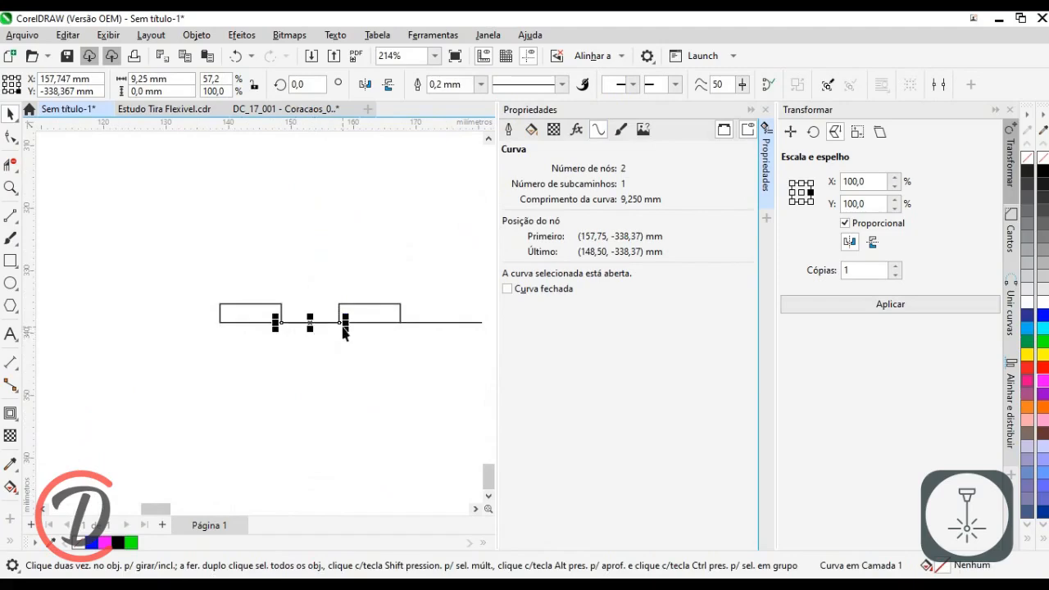
{"action": "left_click_drag", "start_coordinate": [340, 323], "coordinate": [221, 322]}
Step: Set the length of the strip's copied end line to 5,35 mm
{"action": "left_click", "coordinate": [135, 79]}
{"action": "type", "text": "5,"}
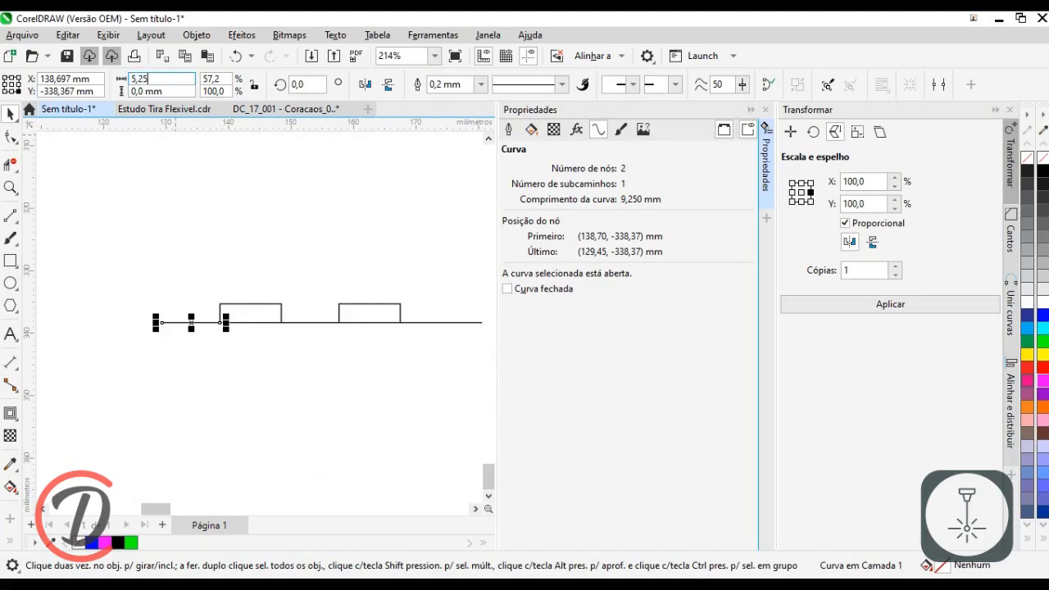
{"action": "type", "text": "35"}
{"action": "key", "text": "Return"}
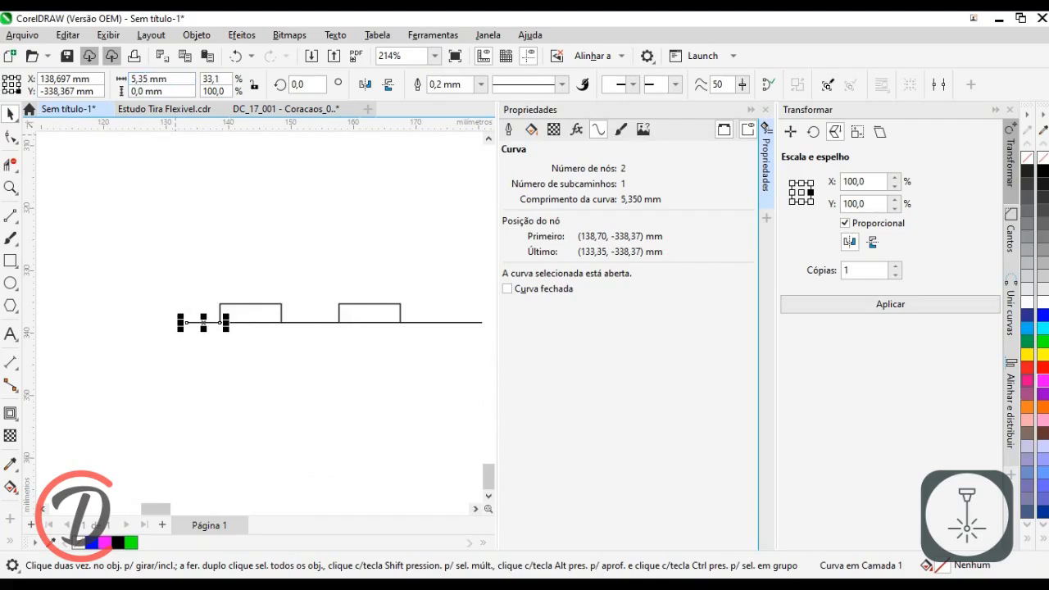
Step: Recheck the curve length of the final segment at the upper end of the curve
{"action": "scroll", "coordinate": [198, 336], "scroll_direction": "down", "scroll_amount": 2}
{"action": "left_click_drag", "start_coordinate": [299, 279], "coordinate": [73, 450]}
{"action": "left_click_drag", "start_coordinate": [476, 209], "coordinate": [278, 421]}
{"action": "left_click", "coordinate": [318, 297]}
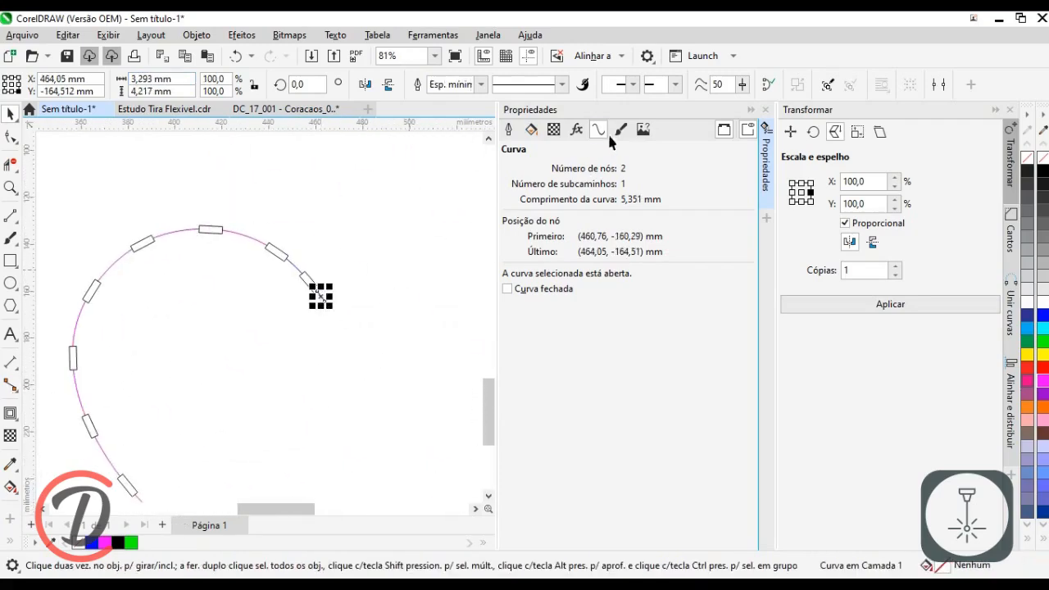
{"action": "left_click", "coordinate": [352, 207]}
Step: Delete the base line segment beneath each tab along the flat strip with the Virtual Segment Delete tool, opening its tab outline
{"action": "scroll", "coordinate": [358, 205], "scroll_direction": "down", "scroll_amount": 2}
{"action": "left_click_drag", "start_coordinate": [322, 329], "coordinate": [354, 251]}
{"action": "scroll", "coordinate": [354, 248], "scroll_direction": "down", "scroll_amount": 1}
{"action": "left_click_drag", "start_coordinate": [271, 369], "coordinate": [359, 347]}
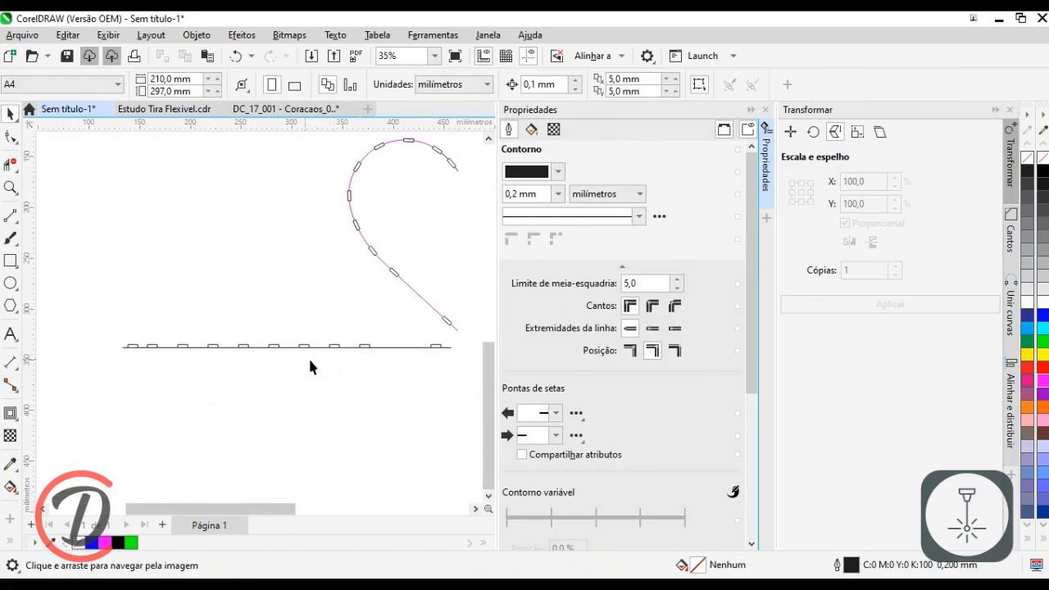
{"action": "scroll", "coordinate": [111, 353], "scroll_direction": "up", "scroll_amount": 4}
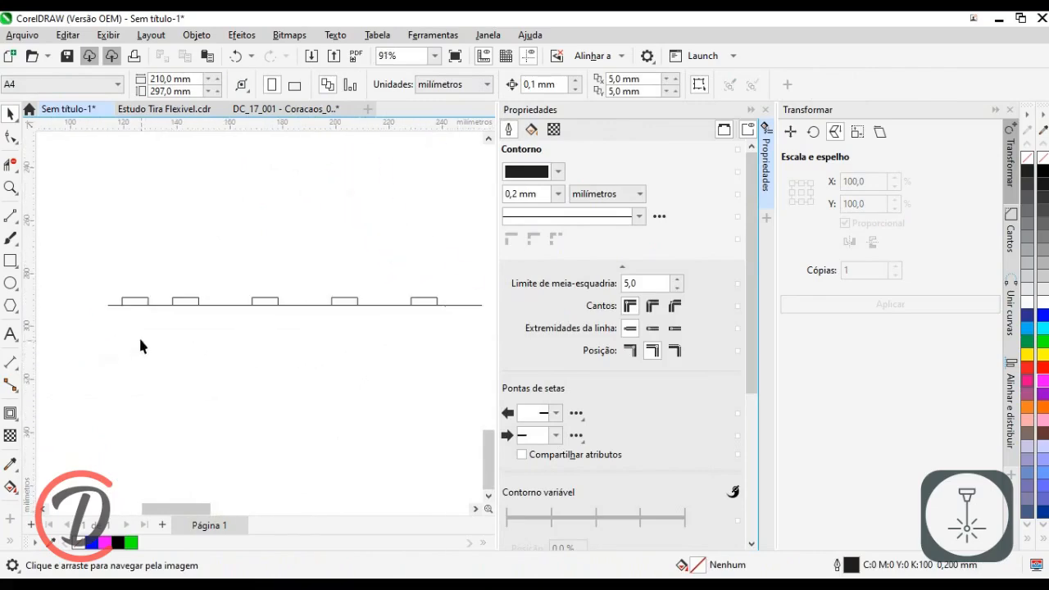
{"action": "scroll", "coordinate": [127, 293], "scroll_direction": "up", "scroll_amount": 2}
{"action": "left_click", "coordinate": [148, 290]}
{"action": "left_click", "coordinate": [332, 289]}
{"action": "left_click_drag", "start_coordinate": [383, 334], "coordinate": [141, 329]}
{"action": "left_click", "coordinate": [185, 303]}
{"action": "left_click_drag", "start_coordinate": [385, 328], "coordinate": [123, 343]}
{"action": "left_click", "coordinate": [227, 325]}
{"action": "left_click_drag", "start_coordinate": [434, 327], "coordinate": [138, 331]}
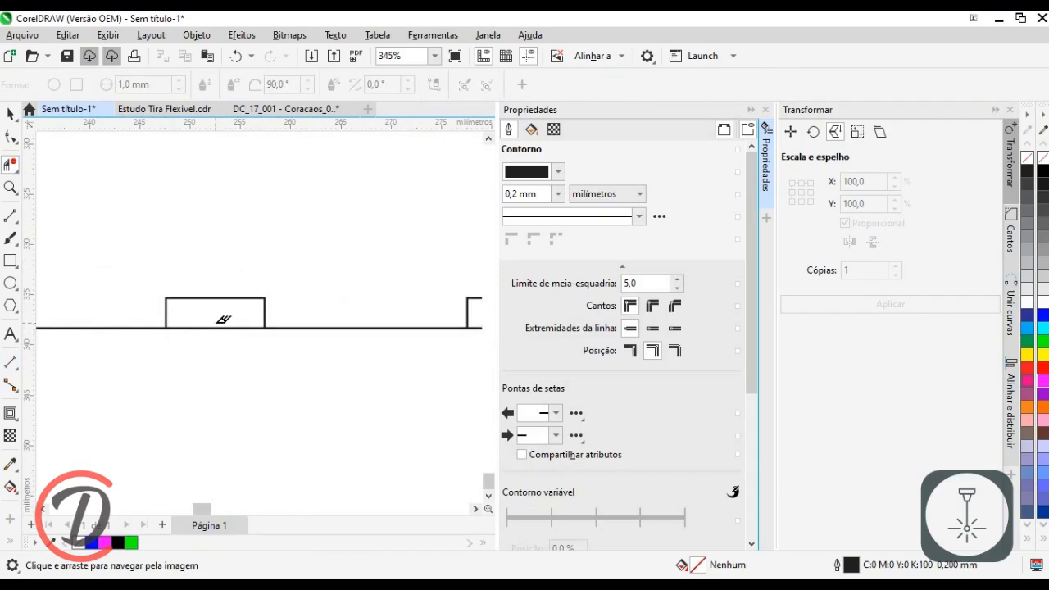
{"action": "left_click", "coordinate": [221, 327]}
{"action": "left_click_drag", "start_coordinate": [279, 342], "coordinate": [29, 347]}
{"action": "left_click", "coordinate": [286, 332]}
{"action": "left_click_drag", "start_coordinate": [267, 365], "coordinate": [47, 363]}
{"action": "left_click_drag", "start_coordinate": [409, 334], "coordinate": [209, 327]}
{"action": "left_click", "coordinate": [162, 328]}
{"action": "left_click_drag", "start_coordinate": [479, 357], "coordinate": [181, 354]}
{"action": "left_click", "coordinate": [151, 328]}
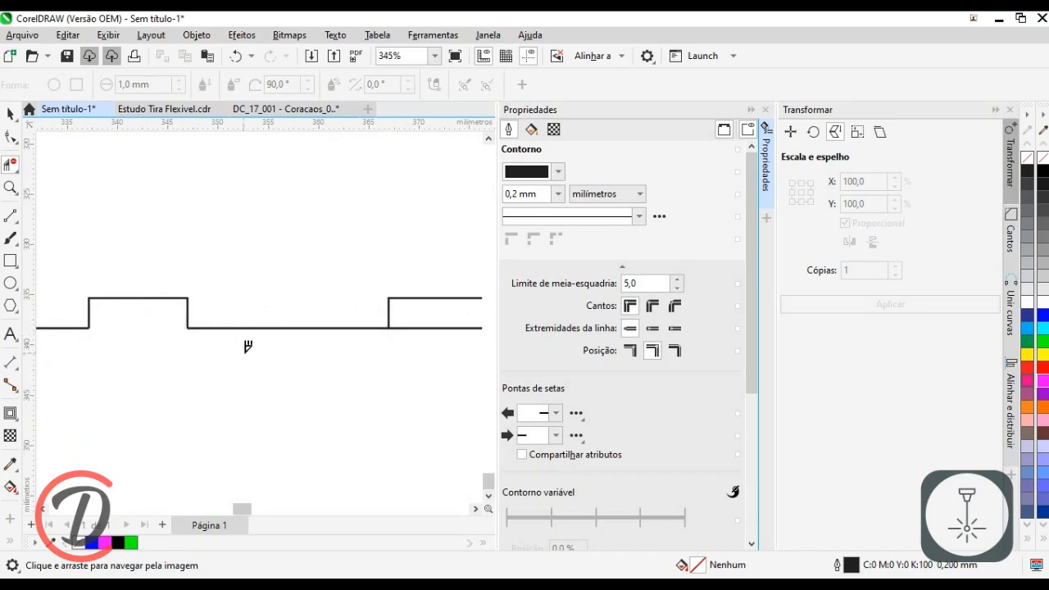
{"action": "left_click_drag", "start_coordinate": [275, 341], "coordinate": [27, 351]}
{"action": "left_click", "coordinate": [222, 336]}
{"action": "left_click_drag", "start_coordinate": [370, 385], "coordinate": [65, 381]}
{"action": "left_click_drag", "start_coordinate": [318, 375], "coordinate": [314, 376]}
{"action": "scroll", "coordinate": [314, 376], "scroll_direction": "down", "scroll_amount": 3}
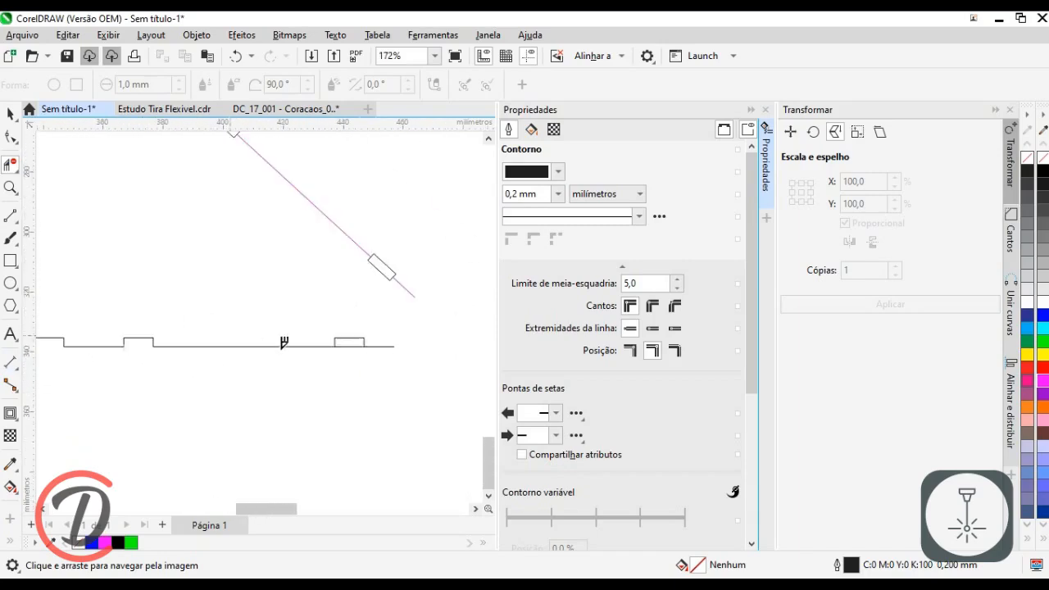
{"action": "scroll", "coordinate": [348, 356], "scroll_direction": "down", "scroll_amount": 5}
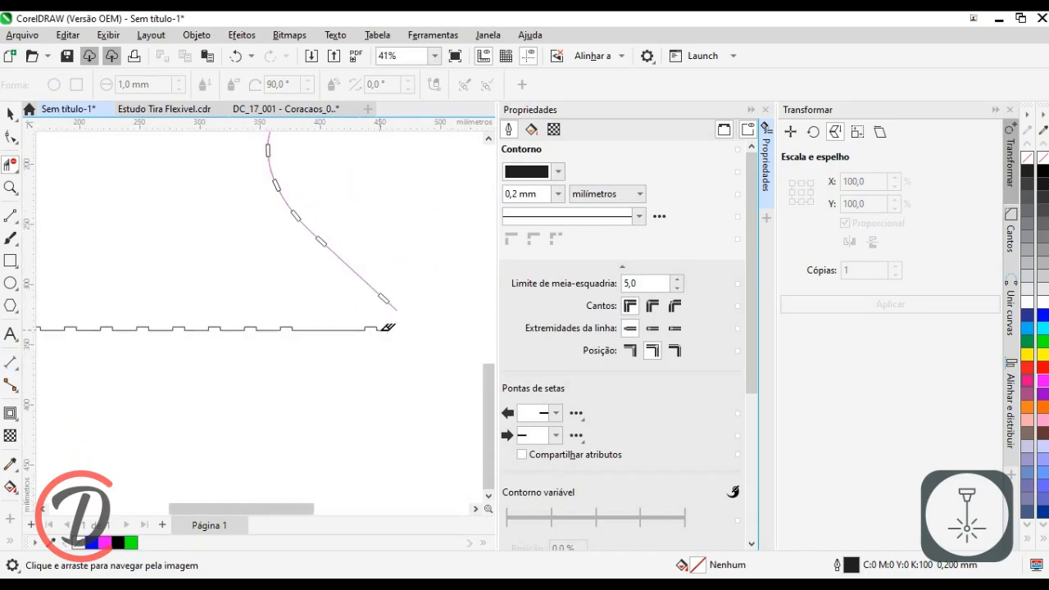
Step: Join all pieces of the strip's tabbed line into one curve with the Extend option and a 0,1 mm gap tolerance
{"action": "left_click", "coordinate": [11, 114]}
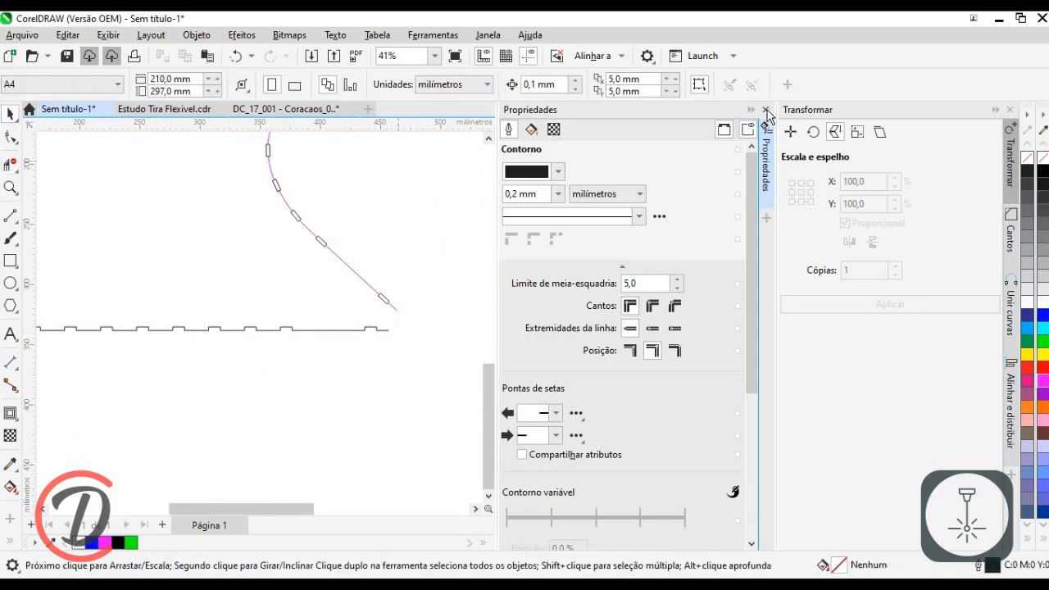
{"action": "left_click", "coordinate": [766, 109]}
{"action": "left_click_drag", "start_coordinate": [602, 359], "coordinate": [276, 308]}
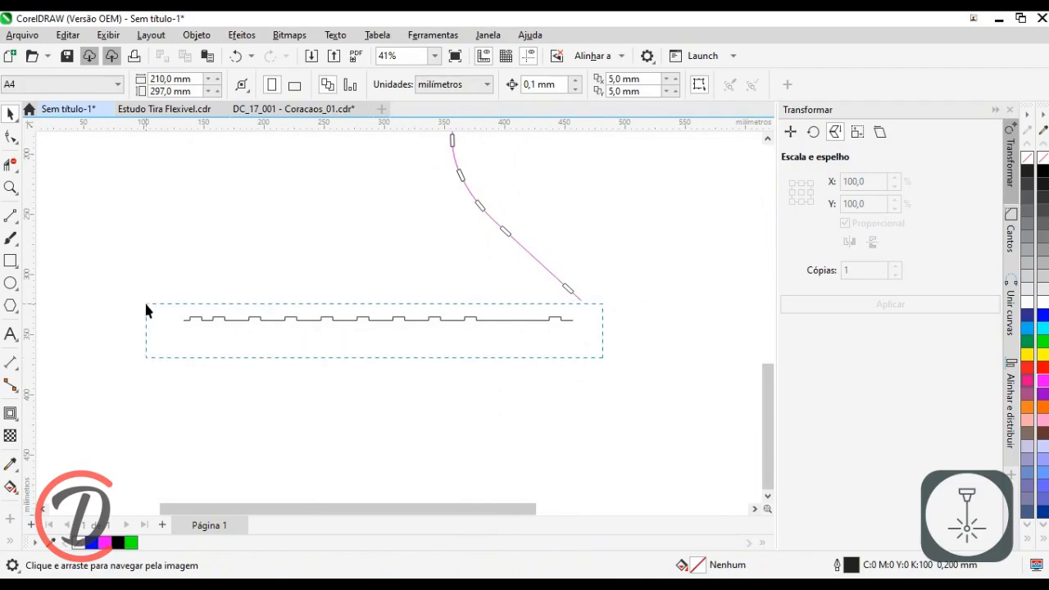
{"action": "left_click_drag", "start_coordinate": [145, 310], "coordinate": [143, 307]}
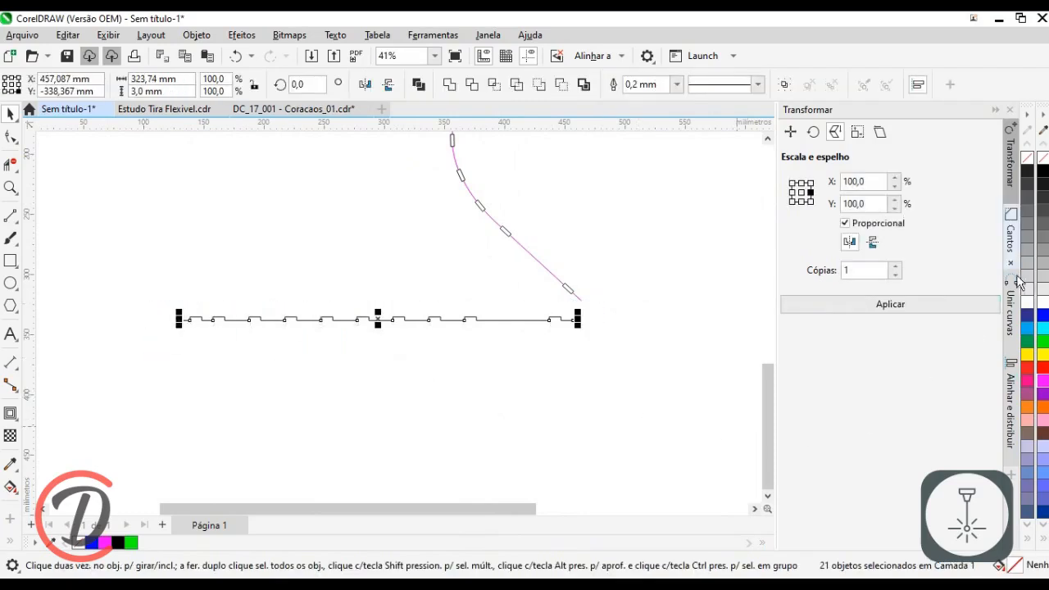
{"action": "left_click", "coordinate": [1011, 312]}
{"action": "left_click", "coordinate": [831, 257]}
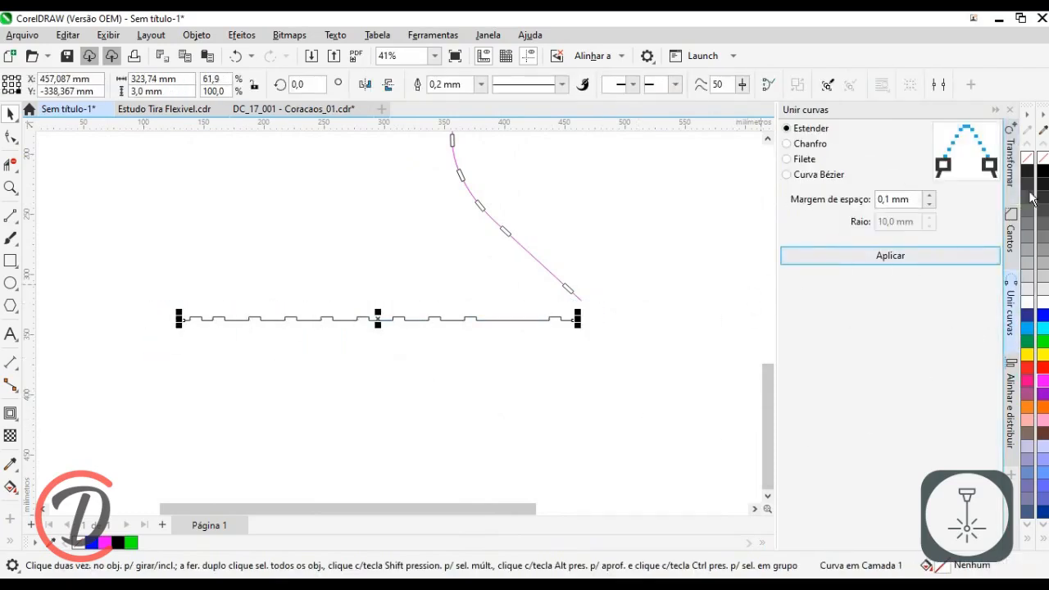
Step: Create one vertically mirrored copy of the tabbed line about its bottom centre at 100% scale
{"action": "left_click", "coordinate": [1015, 159]}
{"action": "left_click", "coordinate": [803, 202]}
{"action": "left_click", "coordinate": [849, 241]}
{"action": "left_click", "coordinate": [872, 241]}
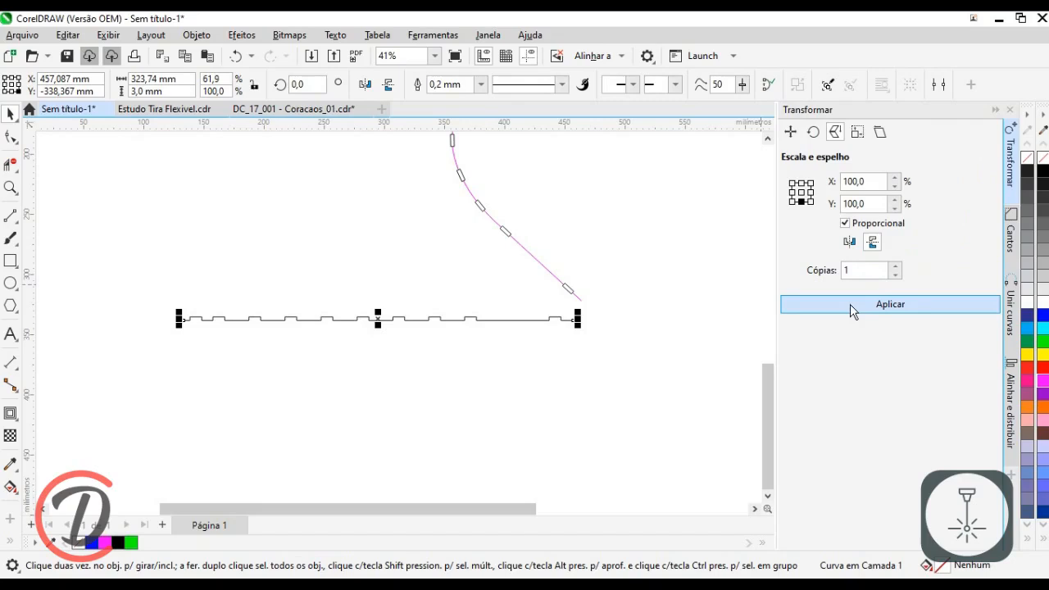
{"action": "left_click", "coordinate": [850, 304]}
Step: Move the mirrored tabbed line 60 mm straight down
{"action": "left_click_drag", "start_coordinate": [477, 396], "coordinate": [452, 290]}
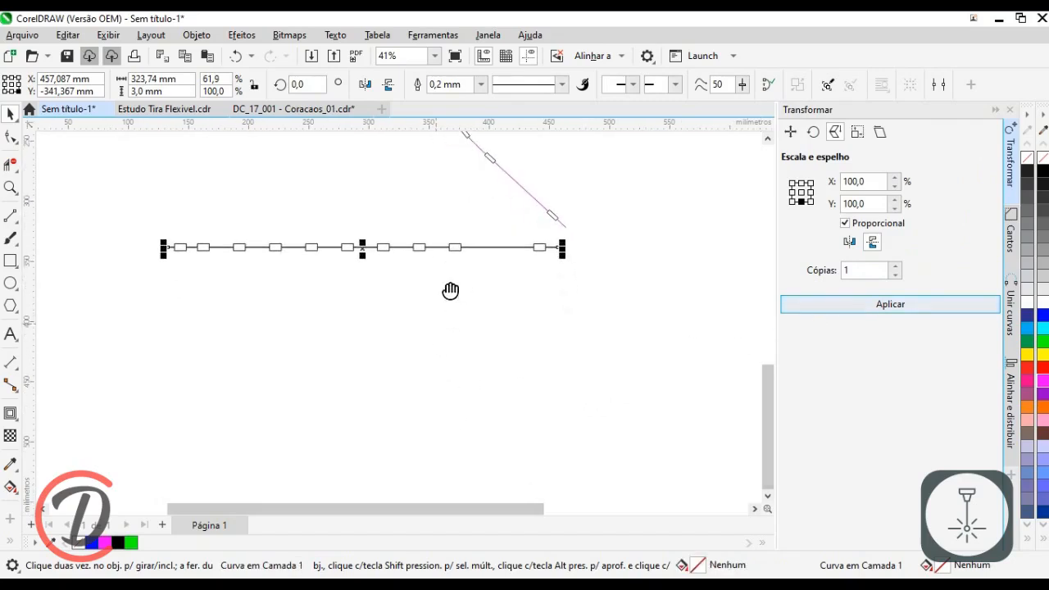
{"action": "double_click", "coordinate": [83, 92]}
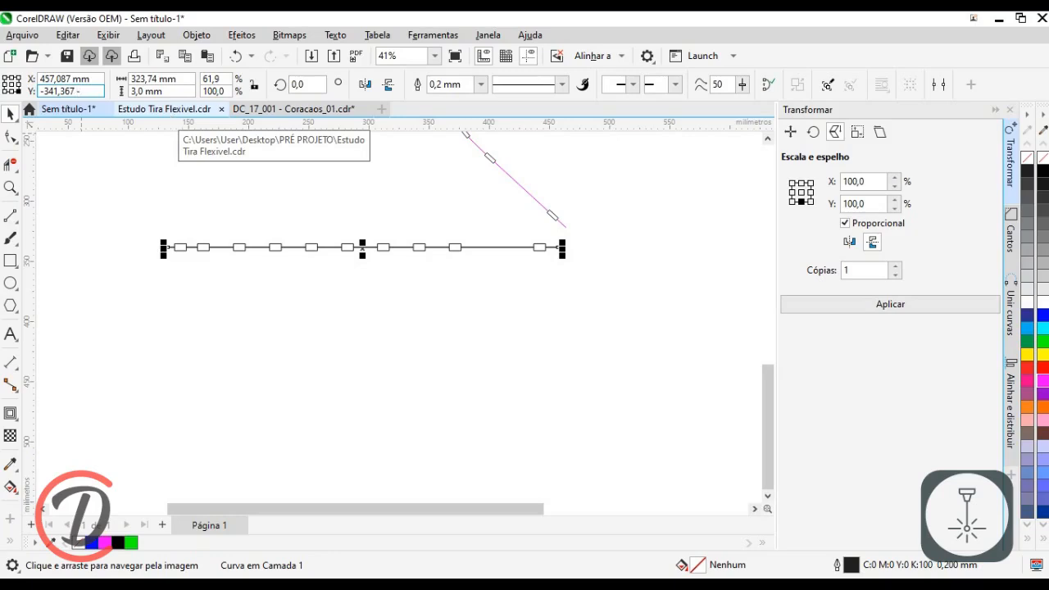
{"action": "key", "text": "Return"}
Step: Draw a 60 mm vertical line at each end of the strip to connect the upper and lower tabbed lines
{"action": "scroll", "coordinate": [483, 463], "scroll_direction": "up", "scroll_amount": 2}
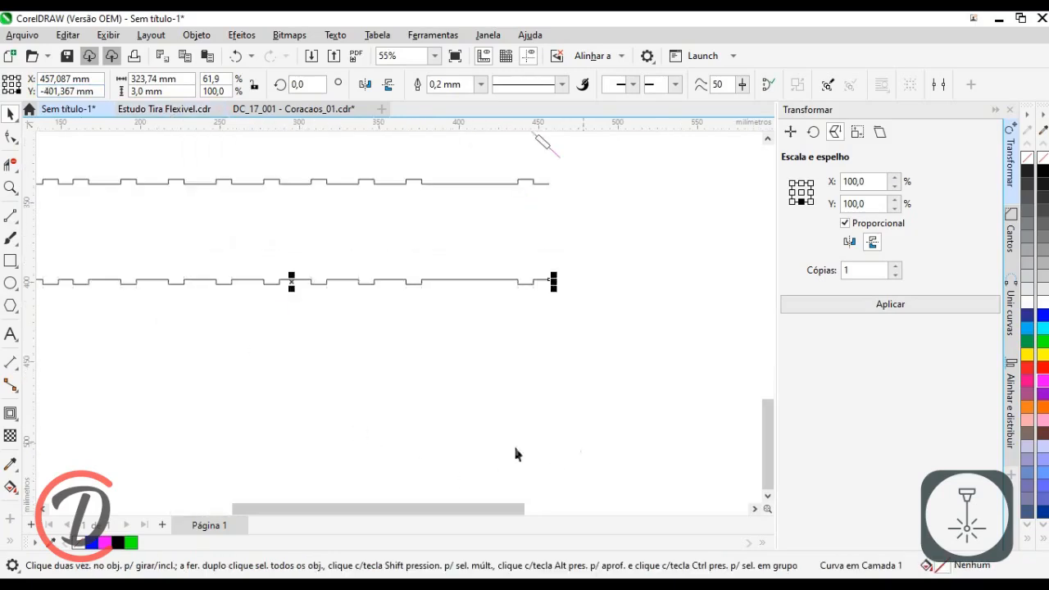
{"action": "left_click", "coordinate": [11, 215]}
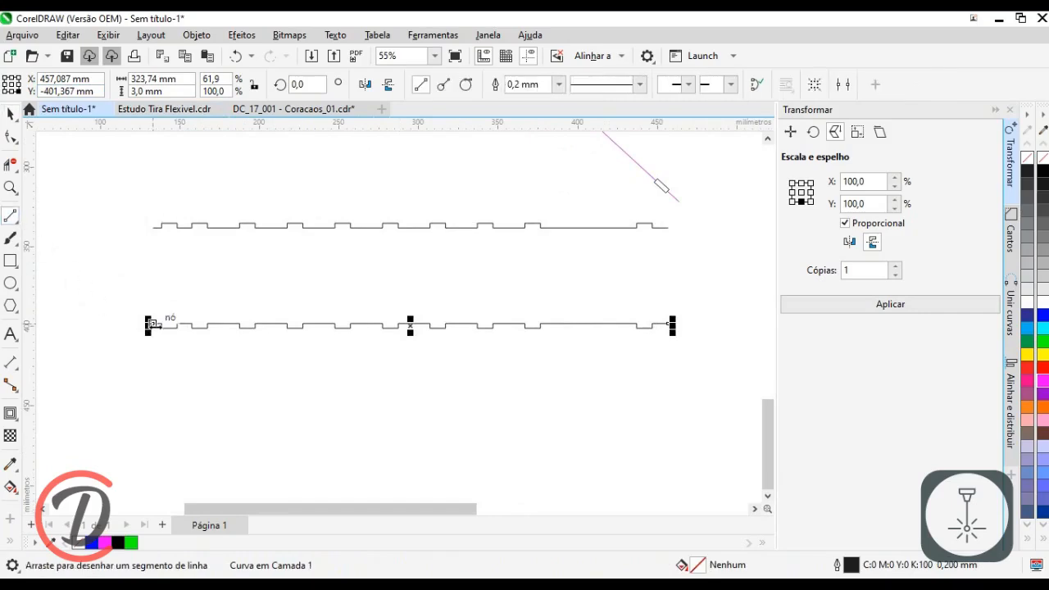
{"action": "left_click_drag", "start_coordinate": [152, 325], "coordinate": [154, 228]}
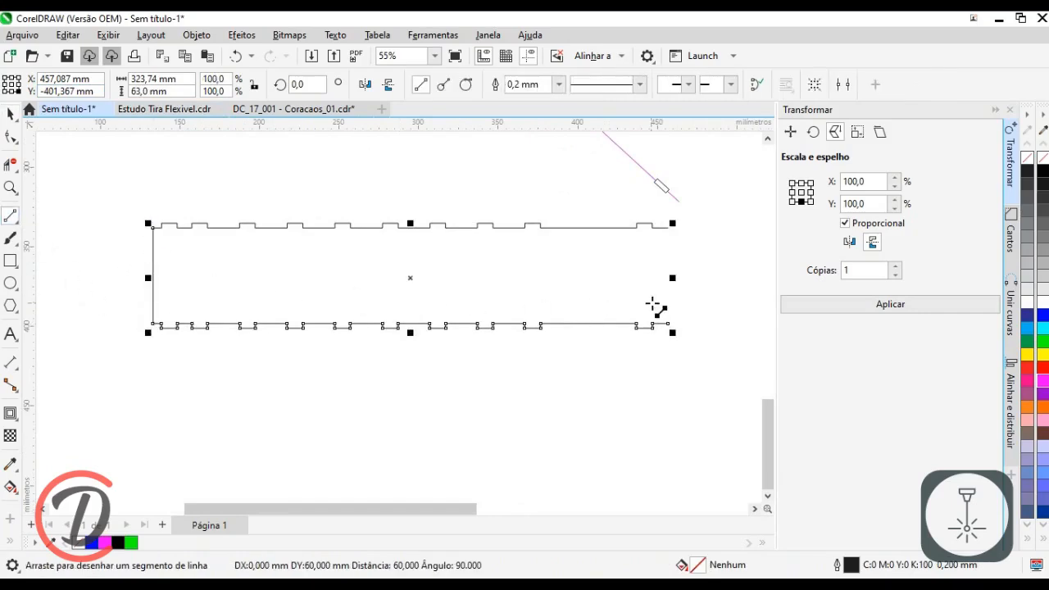
{"action": "left_click_drag", "start_coordinate": [670, 324], "coordinate": [671, 227]}
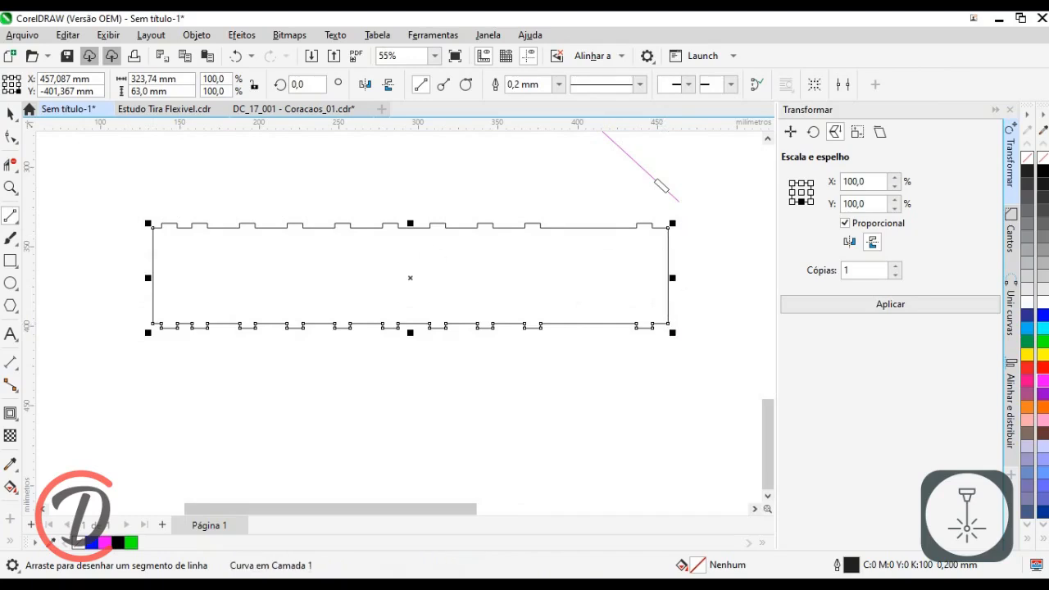
Step: Join the tabbed lines and end lines into one strip outline with the Extend option and a 0,1 mm gap tolerance
{"action": "left_click", "coordinate": [11, 116]}
{"action": "left_click_drag", "start_coordinate": [108, 194], "coordinate": [705, 371]}
{"action": "left_click", "coordinate": [1008, 297]}
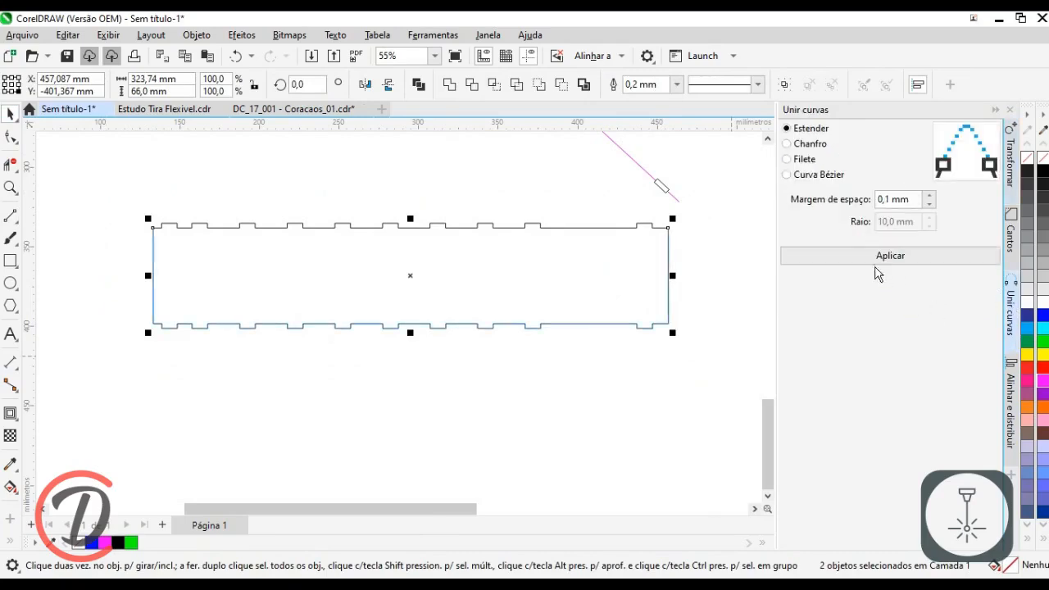
{"action": "left_click", "coordinate": [881, 256]}
{"action": "left_click", "coordinate": [450, 374]}
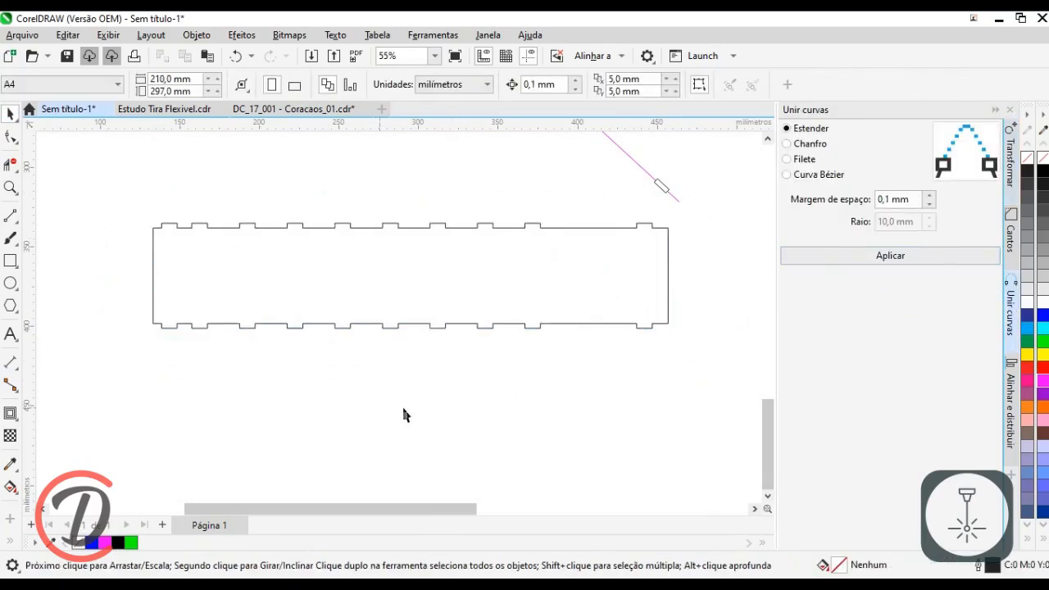
{"action": "left_click_drag", "start_coordinate": [553, 345], "coordinate": [498, 378]}
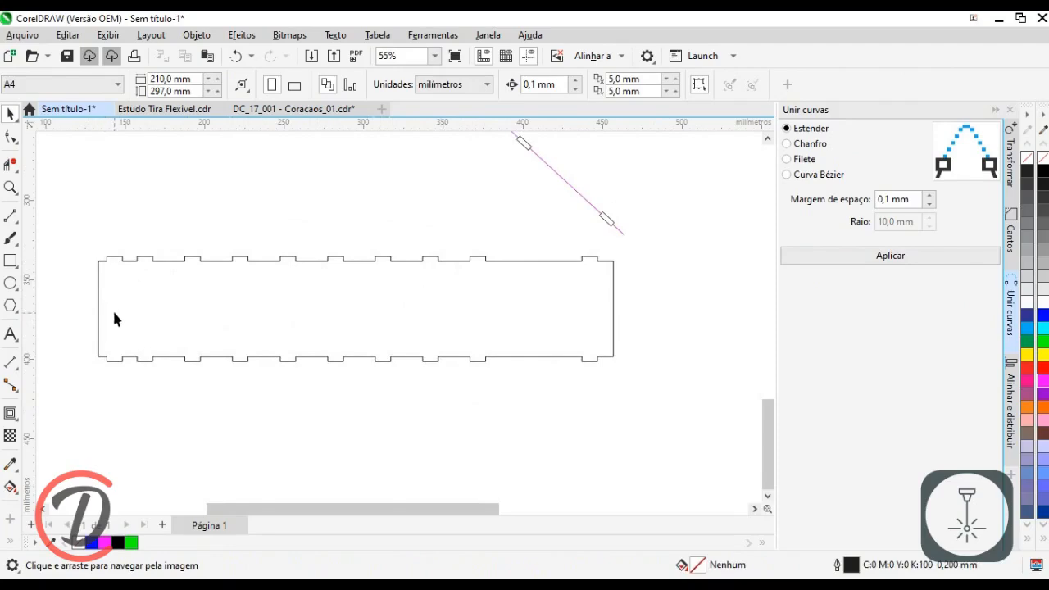
{"action": "left_click_drag", "start_coordinate": [436, 400], "coordinate": [401, 426]}
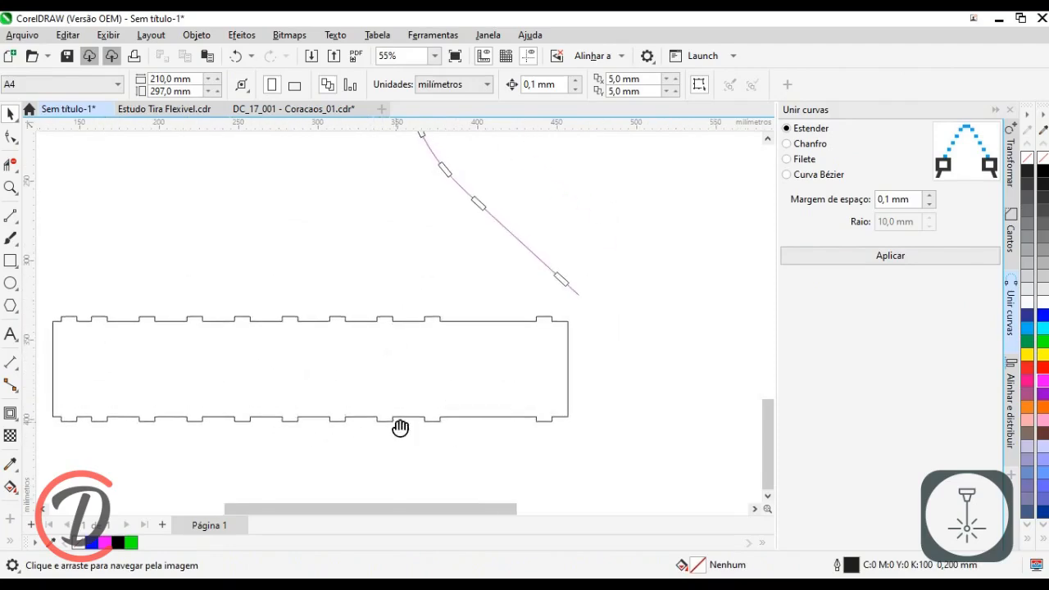
{"action": "scroll", "coordinate": [523, 336], "scroll_direction": "up", "scroll_amount": 3}
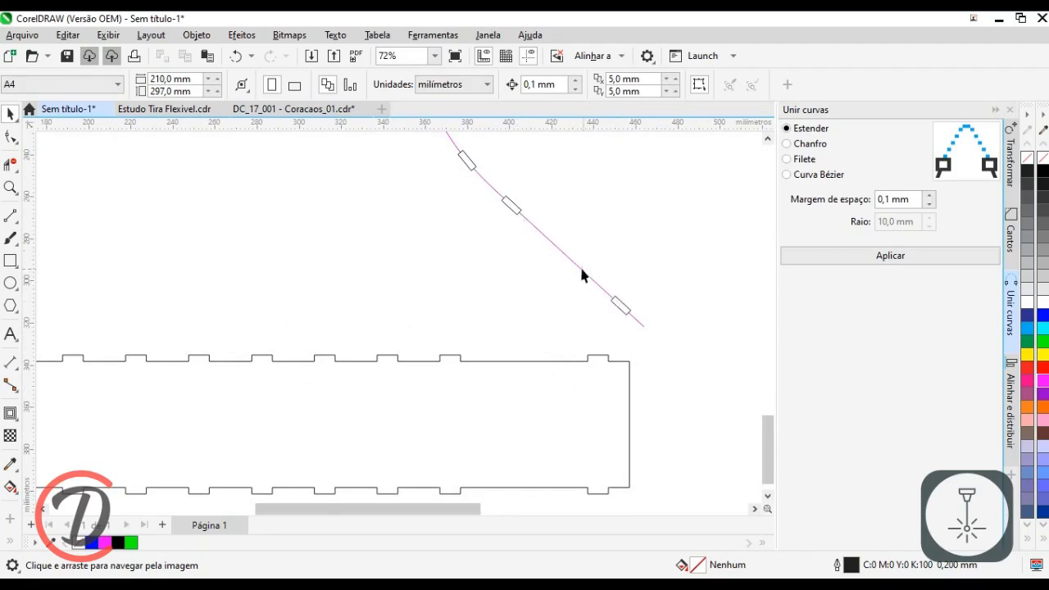
{"action": "left_click_drag", "start_coordinate": [512, 215], "coordinate": [544, 270]}
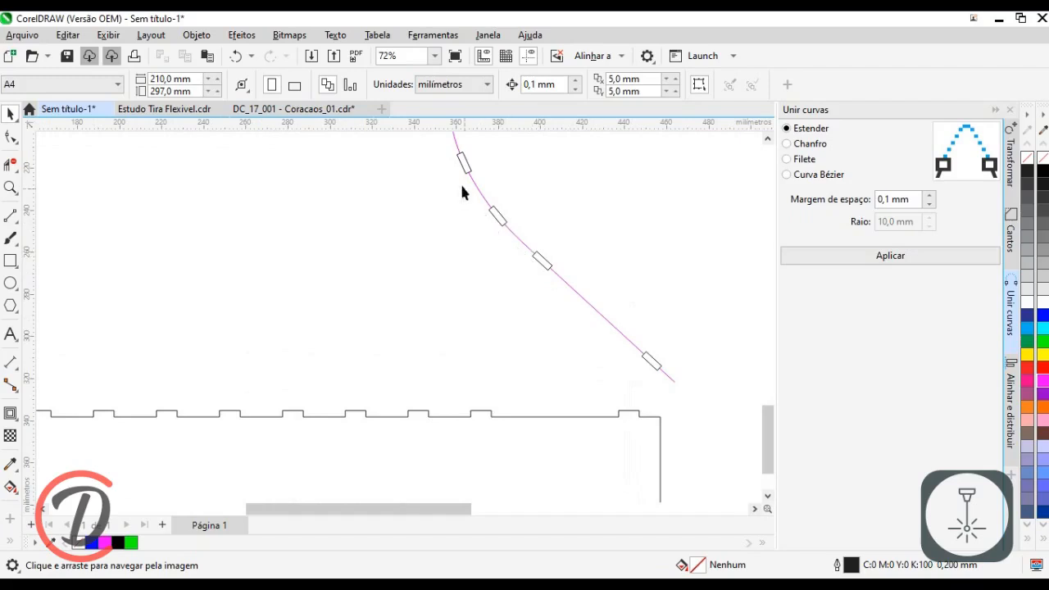
{"action": "left_click_drag", "start_coordinate": [486, 199], "coordinate": [503, 373]}
{"action": "scroll", "coordinate": [538, 173], "scroll_direction": "down", "scroll_amount": 5}
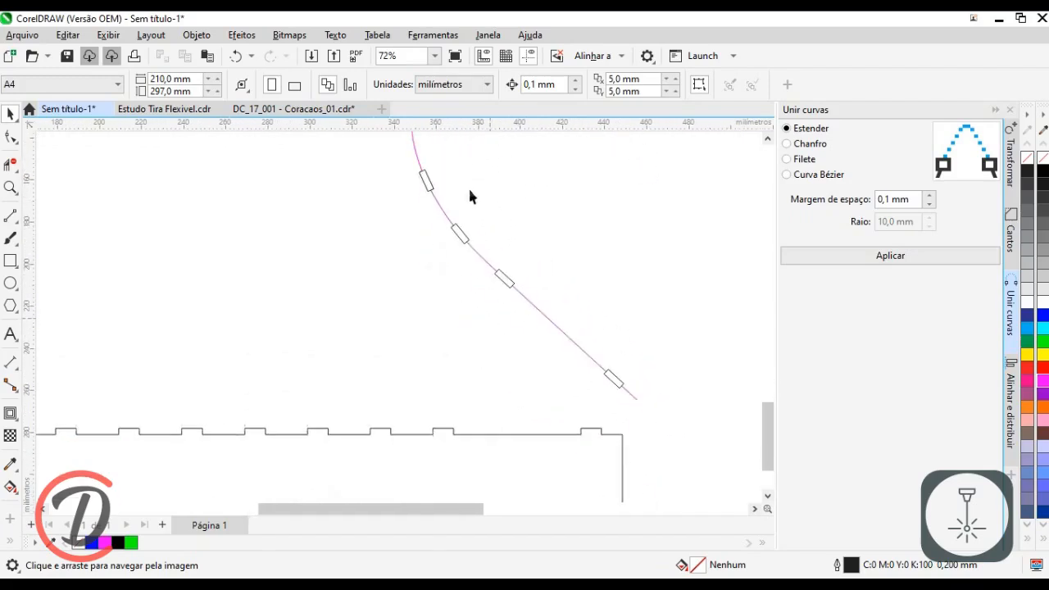
Step: Copy the red cut-line groups of the 8 x 2,5 and 4 x 2,5 samples from Estudo Tira Flexivel.cdr
{"action": "left_click", "coordinate": [156, 109]}
{"action": "scroll", "coordinate": [349, 234], "scroll_direction": "up", "scroll_amount": 2}
{"action": "left_click_drag", "start_coordinate": [633, 238], "coordinate": [502, 292]}
{"action": "scroll", "coordinate": [528, 241], "scroll_direction": "down", "scroll_amount": 1}
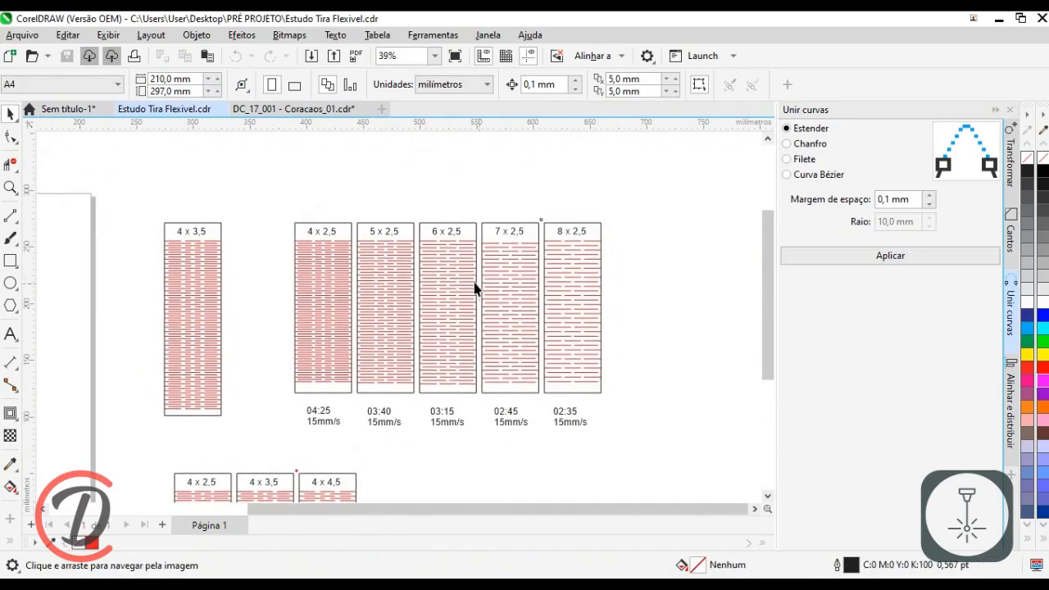
{"action": "scroll", "coordinate": [472, 314], "scroll_direction": "up", "scroll_amount": 1}
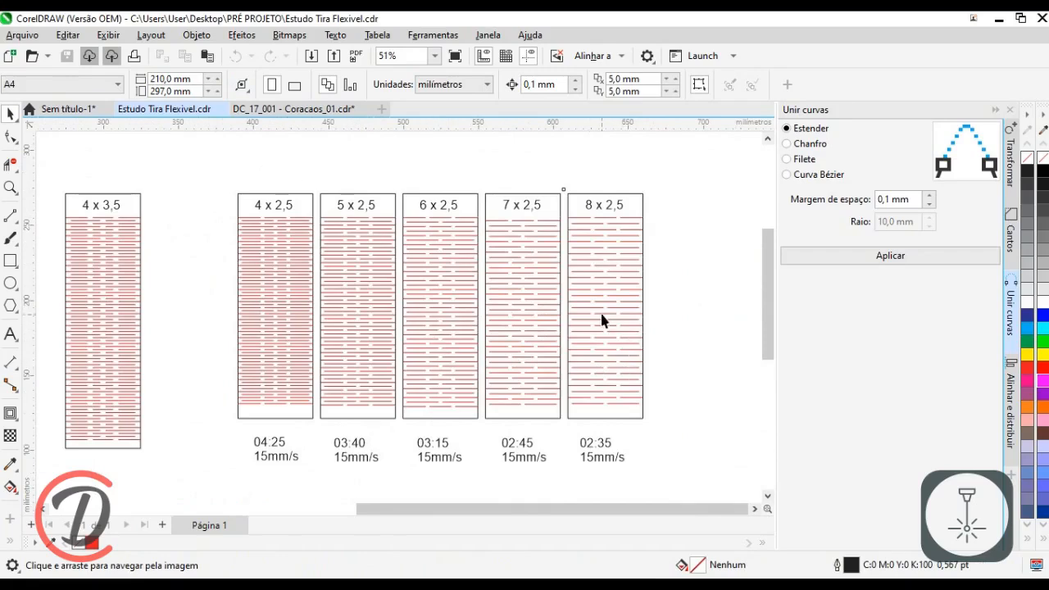
{"action": "left_click", "coordinate": [607, 264]}
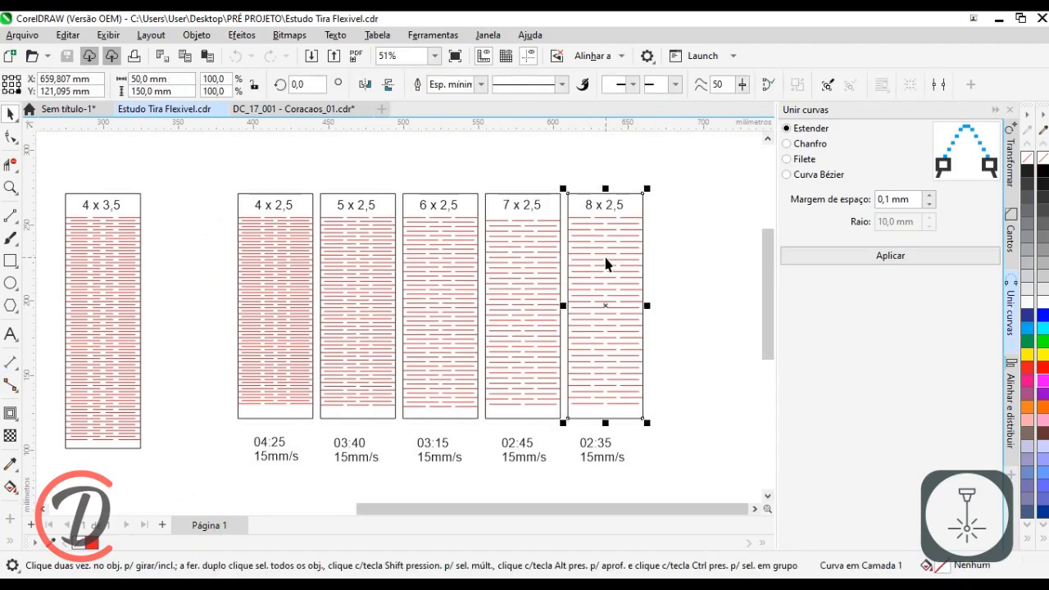
{"action": "left_click", "coordinate": [672, 276]}
{"action": "left_click", "coordinate": [632, 262]}
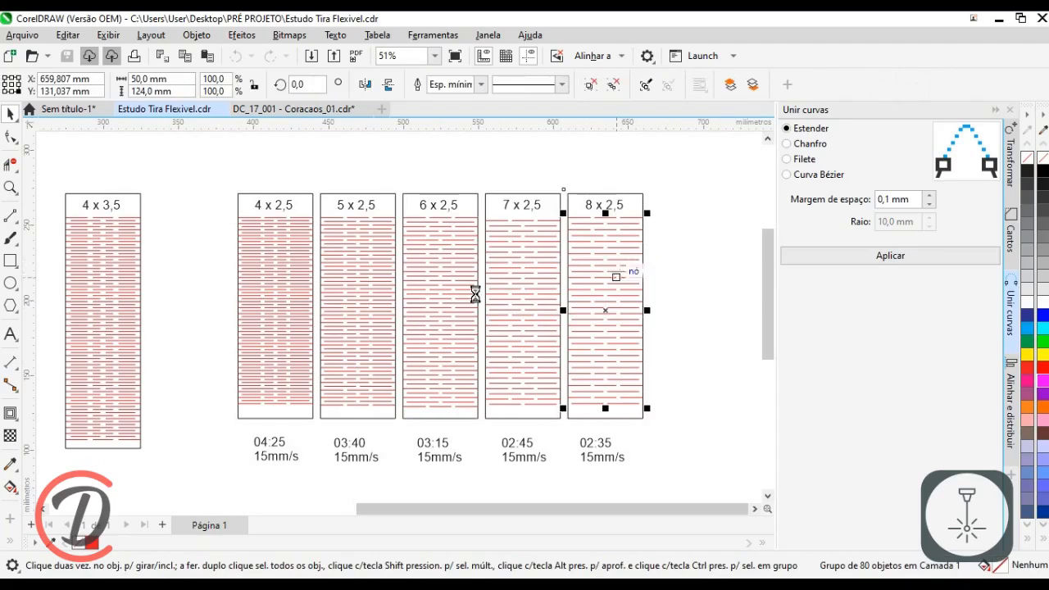
{"action": "left_click", "coordinate": [280, 269], "text": "shift"}
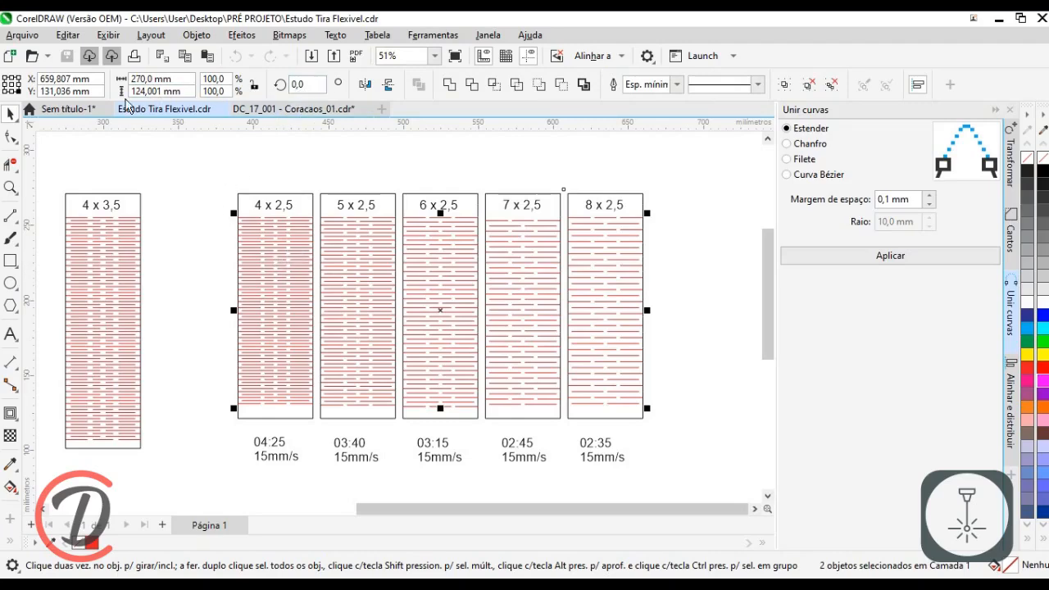
Step: Paste both cut-line groups into the Sem título-1 document and place them below the tabbed strip
{"action": "left_click", "coordinate": [69, 109]}
{"action": "scroll", "coordinate": [386, 258], "scroll_direction": "down", "scroll_amount": 2}
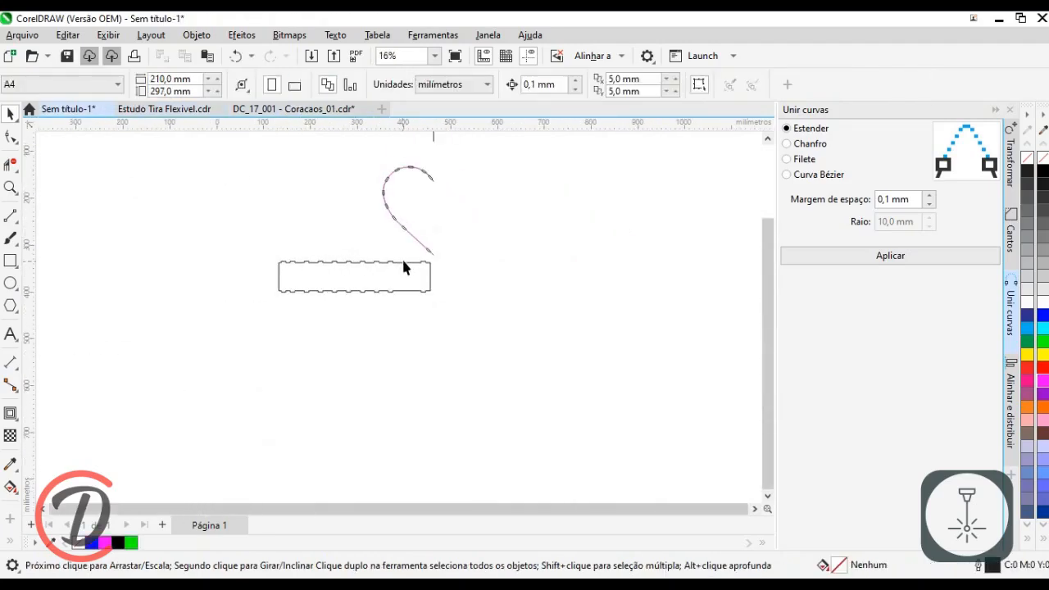
{"action": "key", "text": "ctrl+v"}
{"action": "scroll", "coordinate": [512, 295], "scroll_direction": "down", "scroll_amount": 2}
{"action": "left_click_drag", "start_coordinate": [515, 209], "coordinate": [475, 335]}
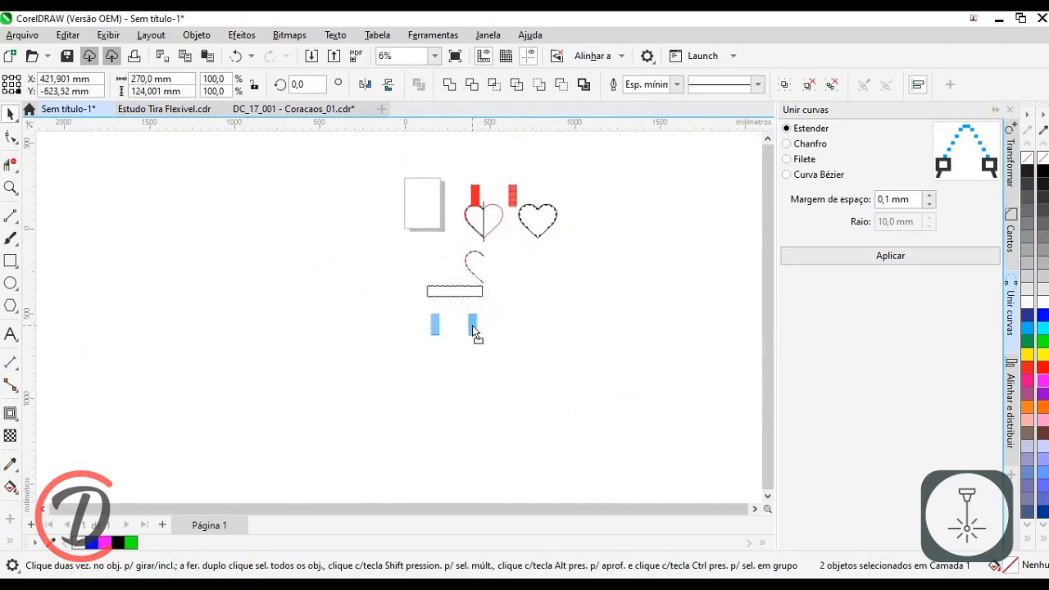
{"action": "scroll", "coordinate": [476, 335], "scroll_direction": "up", "scroll_amount": 4}
{"action": "scroll", "coordinate": [408, 307], "scroll_direction": "up", "scroll_amount": 2}
{"action": "left_click", "coordinate": [592, 332]}
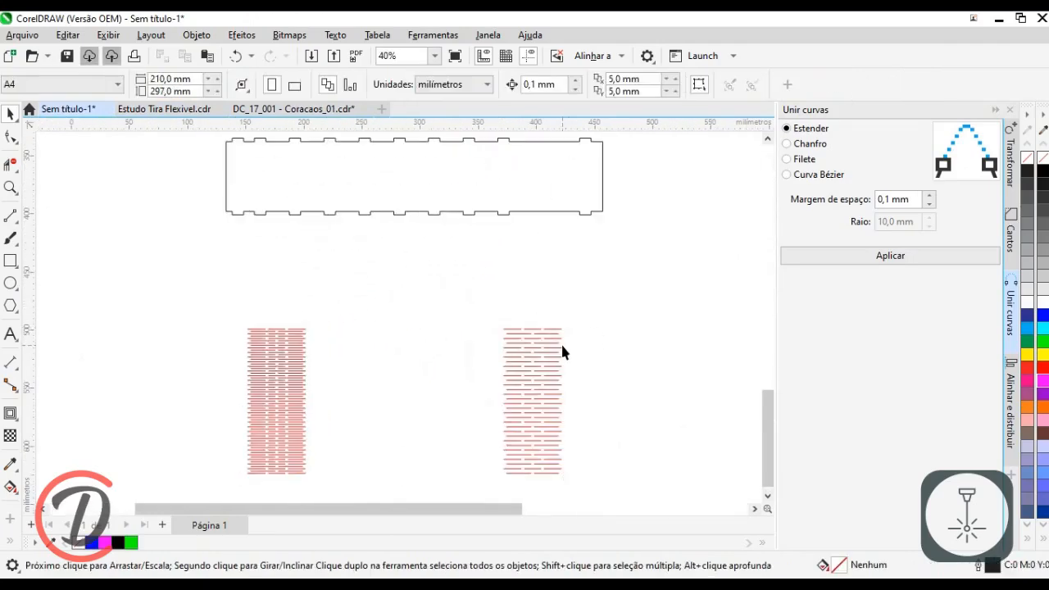
Step: Rotate the sparser 8 x 2,5 cut-line group by 90° and move it up to just below the tabbed strip
{"action": "left_click", "coordinate": [550, 352]}
{"action": "left_click_drag", "start_coordinate": [324, 84], "coordinate": [168, 79]}
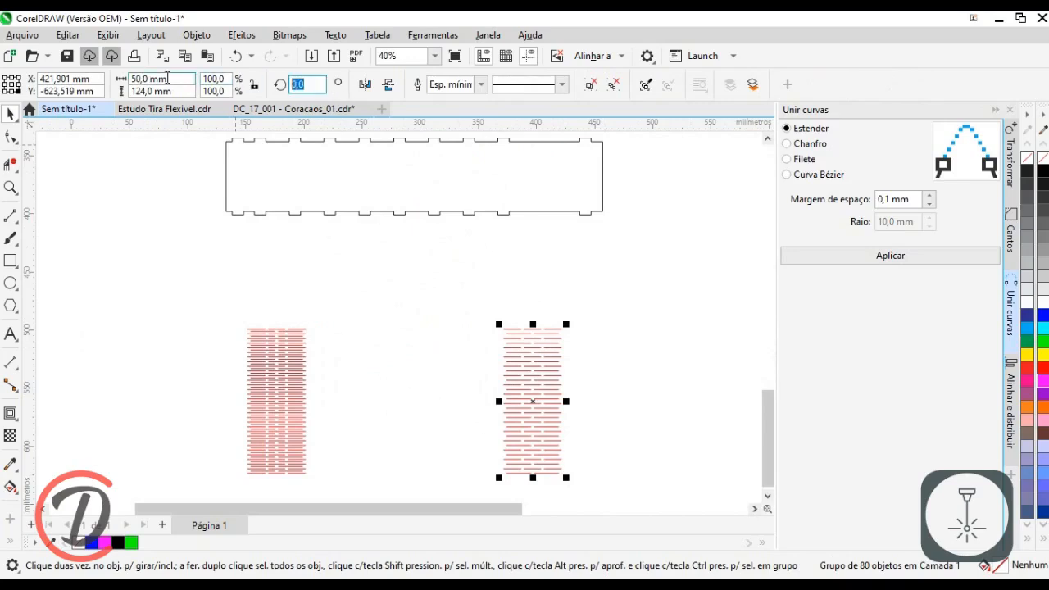
{"action": "type", "text": "90"}
{"action": "key", "text": "Return"}
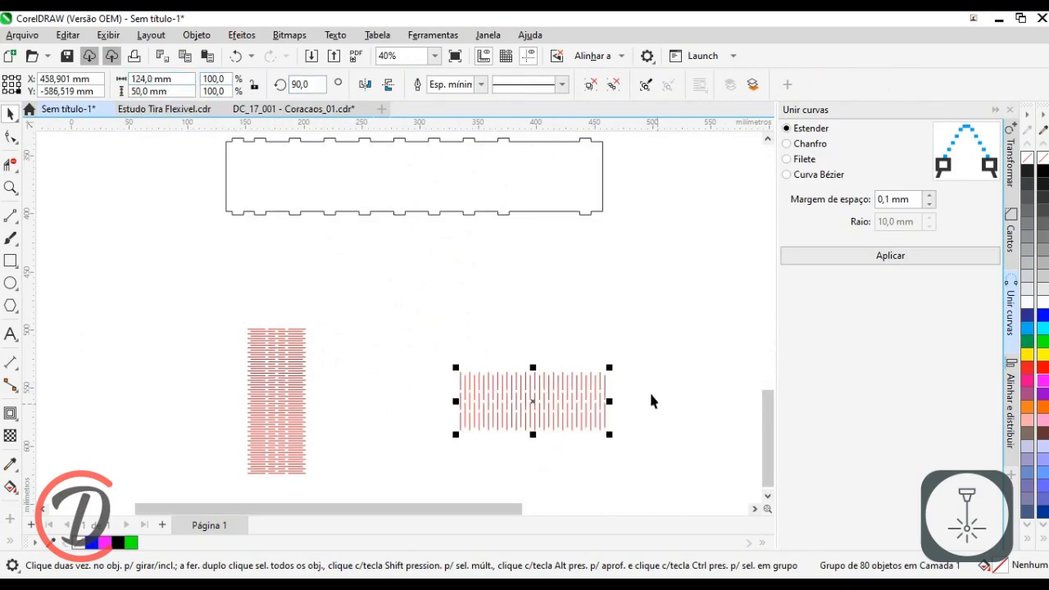
{"action": "left_click_drag", "start_coordinate": [498, 436], "coordinate": [455, 317]}
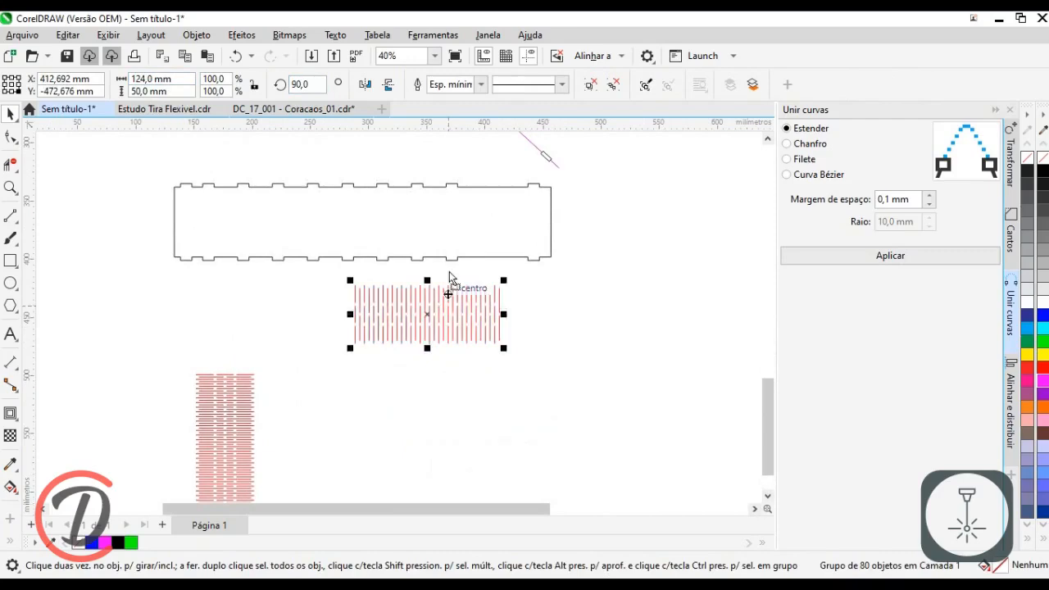
{"action": "scroll", "coordinate": [432, 211], "scroll_direction": "up", "scroll_amount": 3}
{"action": "scroll", "coordinate": [492, 295], "scroll_direction": "up", "scroll_amount": 5}
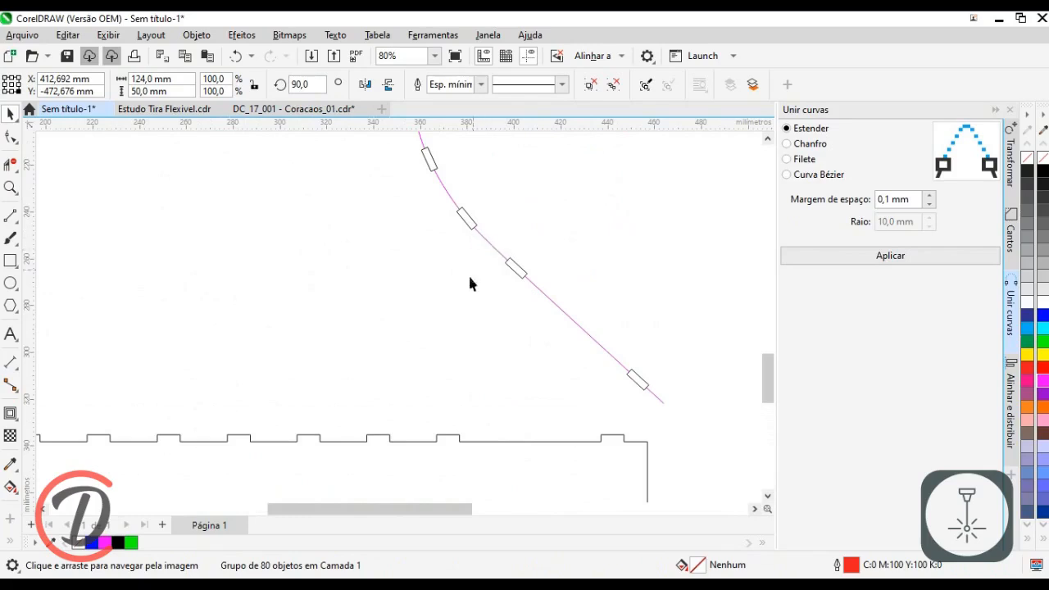
{"action": "scroll", "coordinate": [469, 250], "scroll_direction": "down", "scroll_amount": 4}
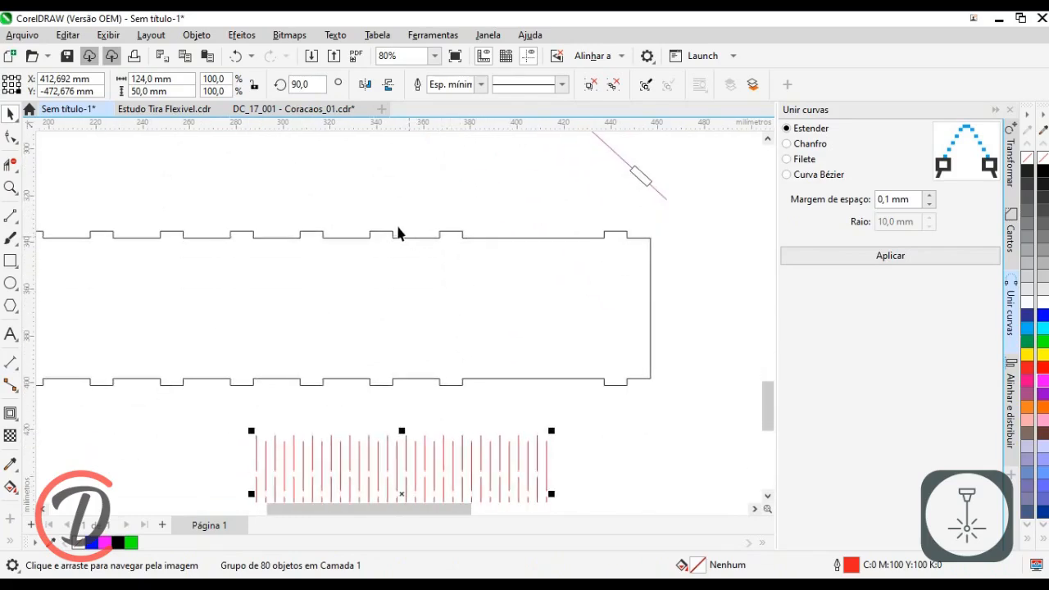
{"action": "left_click", "coordinate": [11, 260]}
{"action": "left_click_drag", "start_coordinate": [383, 219], "coordinate": [451, 398]}
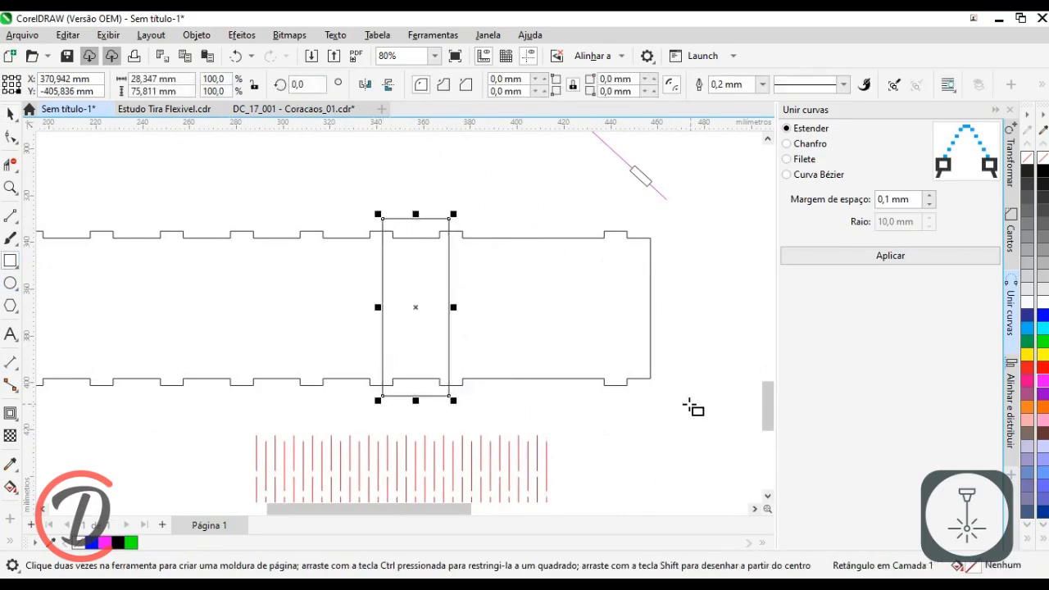
{"action": "key", "text": "ctrl+z"}
Step: Move the cut-line group onto the strip's upper edge at the inner corner of the third tab from the straight end, and set its height to 60 mm
{"action": "scroll", "coordinate": [452, 306], "scroll_direction": "down", "scroll_amount": 1}
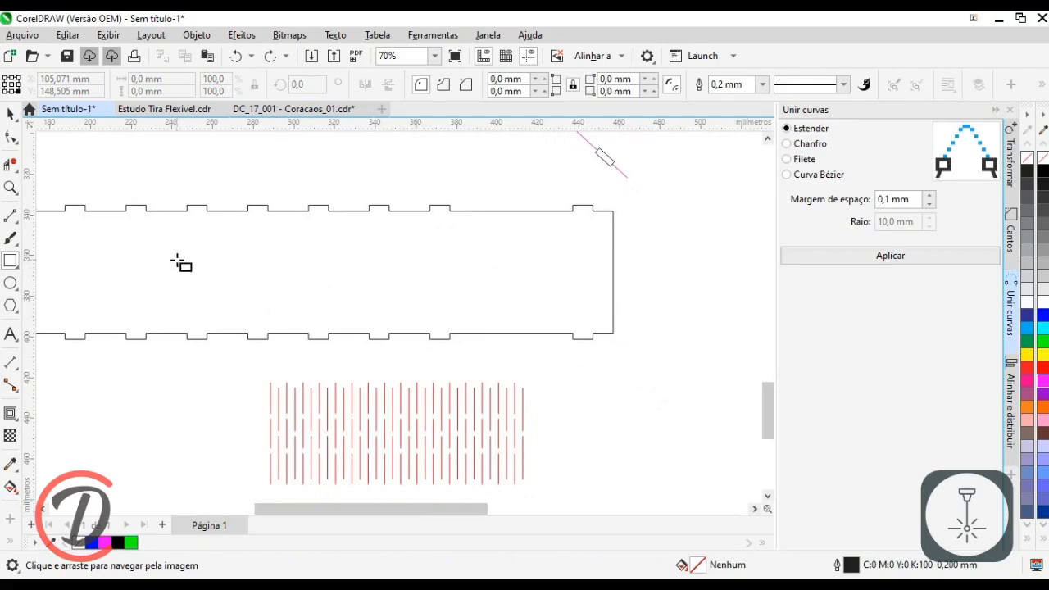
{"action": "left_click_drag", "start_coordinate": [371, 399], "coordinate": [335, 320]}
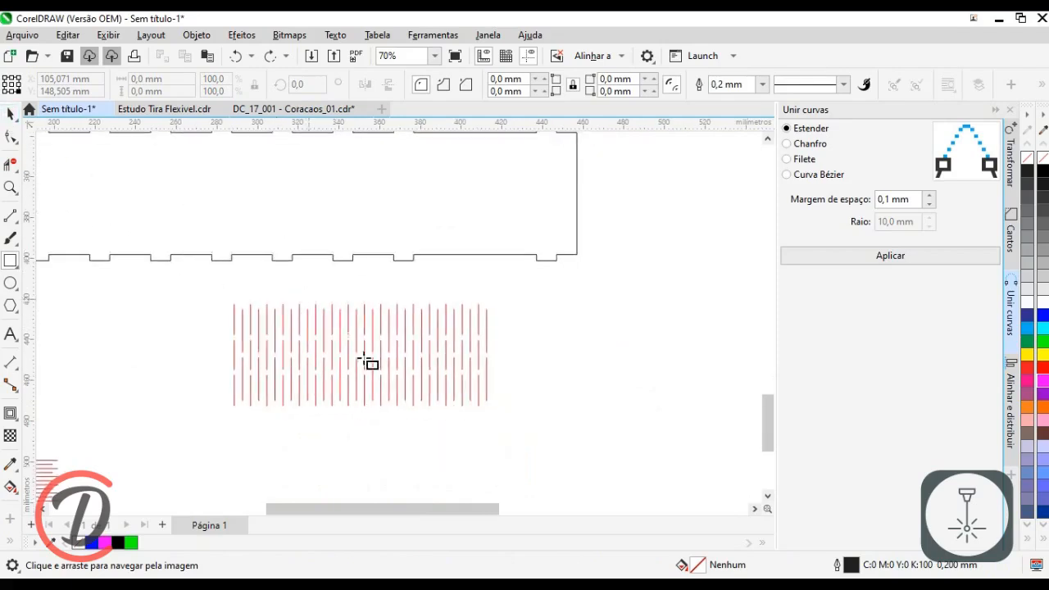
{"action": "left_click", "coordinate": [11, 114]}
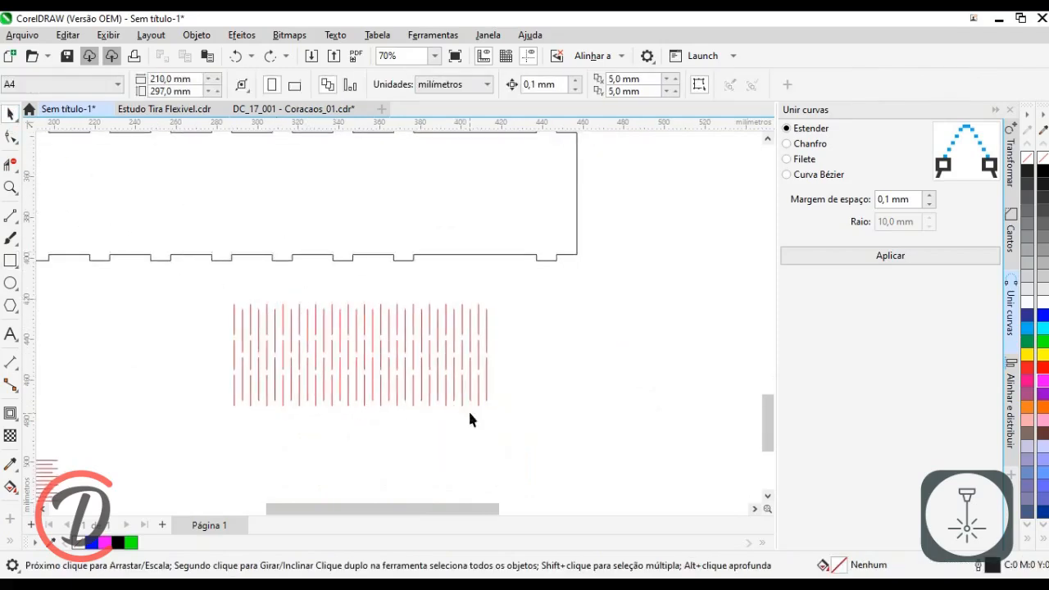
{"action": "left_click", "coordinate": [487, 354]}
{"action": "right_click", "coordinate": [487, 354]}
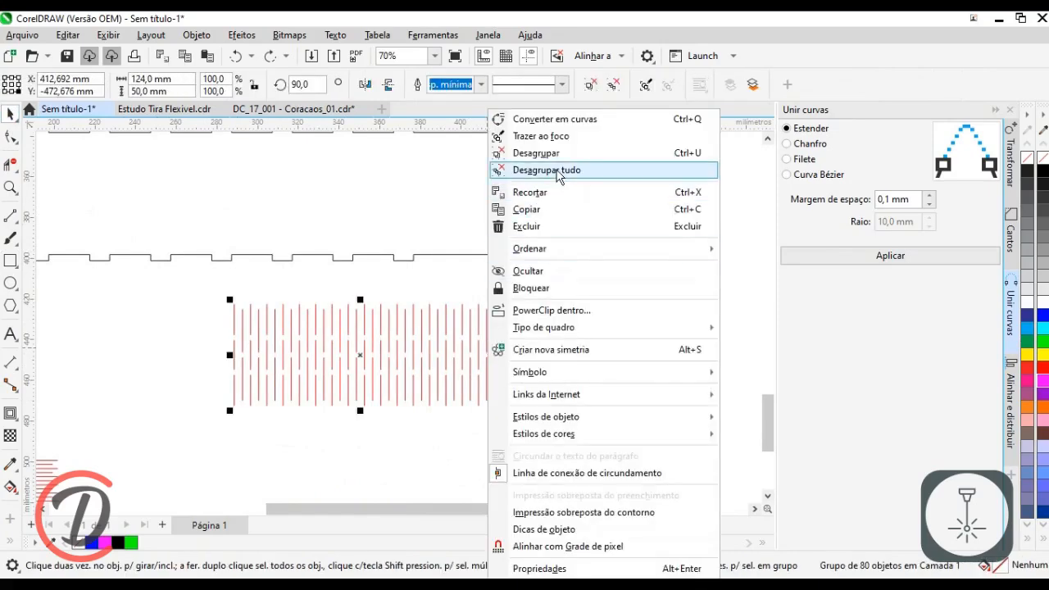
{"action": "left_click", "coordinate": [253, 292]}
{"action": "left_click", "coordinate": [232, 314]}
{"action": "left_click_drag", "start_coordinate": [242, 319], "coordinate": [398, 213]}
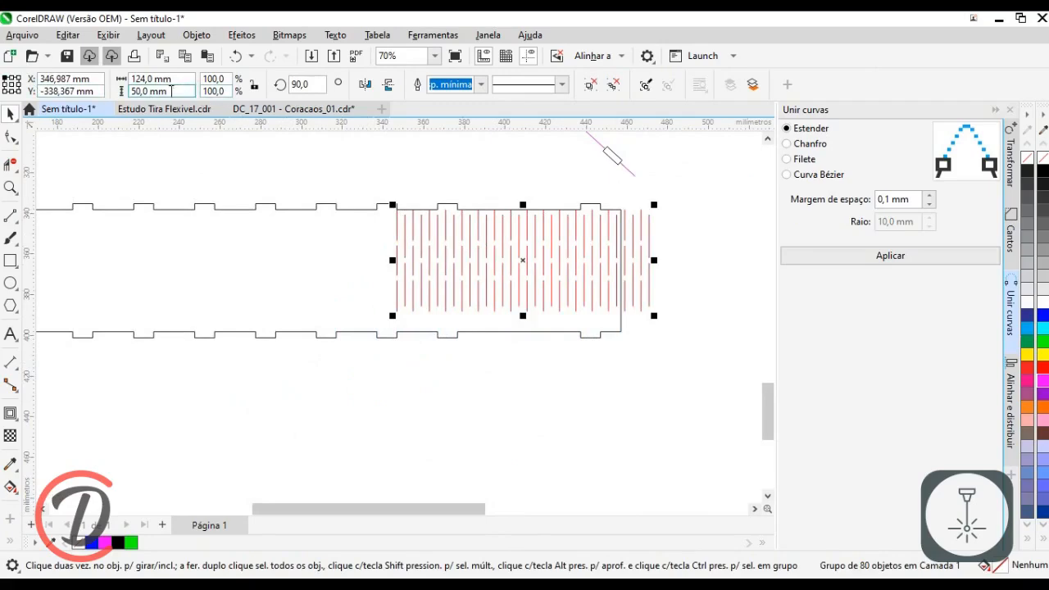
{"action": "key", "text": "Return"}
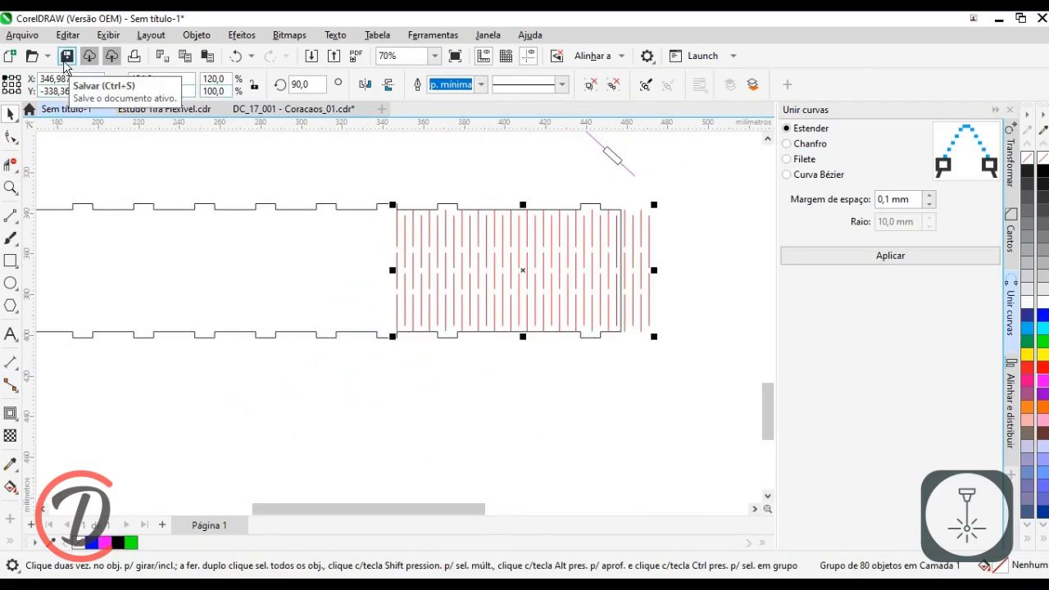
Step: Ungroup all the cut lines placed on the strip
{"action": "scroll", "coordinate": [521, 272], "scroll_direction": "up", "scroll_amount": 1}
{"action": "left_click_drag", "start_coordinate": [310, 244], "coordinate": [267, 281]}
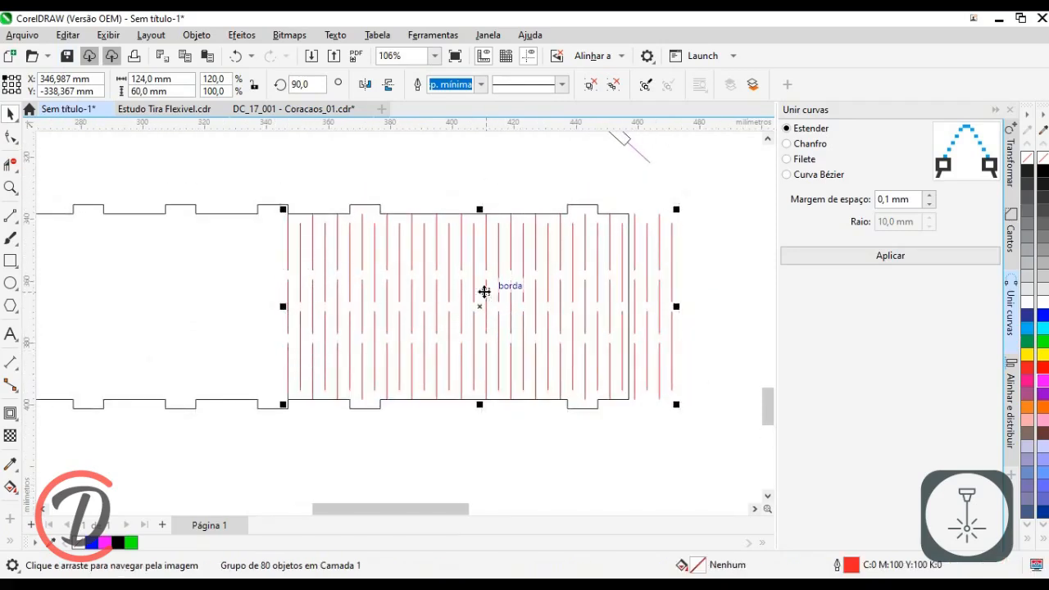
{"action": "left_click_drag", "start_coordinate": [569, 310], "coordinate": [534, 317]}
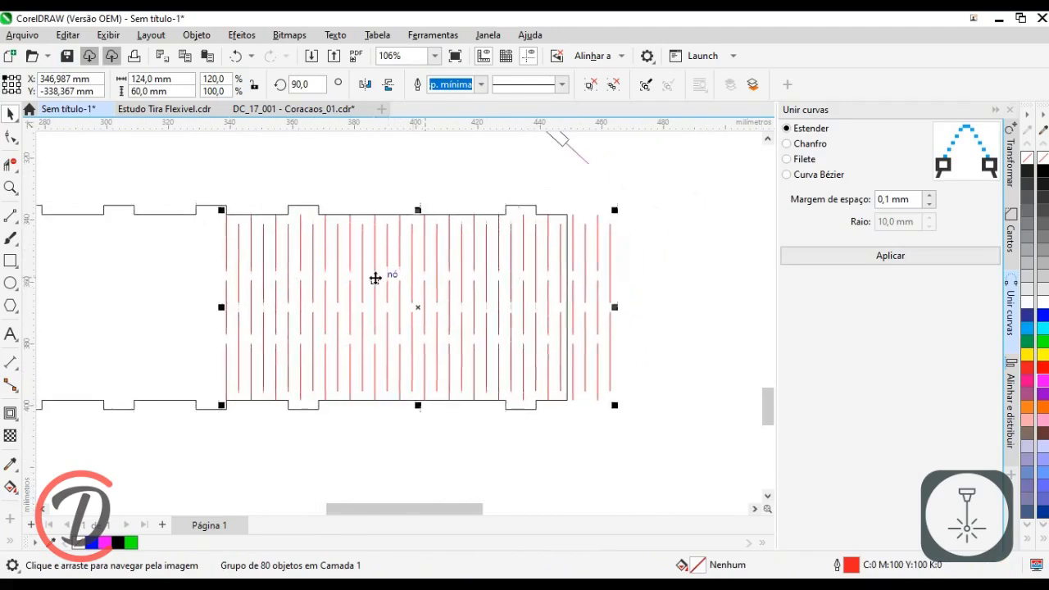
{"action": "scroll", "coordinate": [403, 271], "scroll_direction": "down", "scroll_amount": 1}
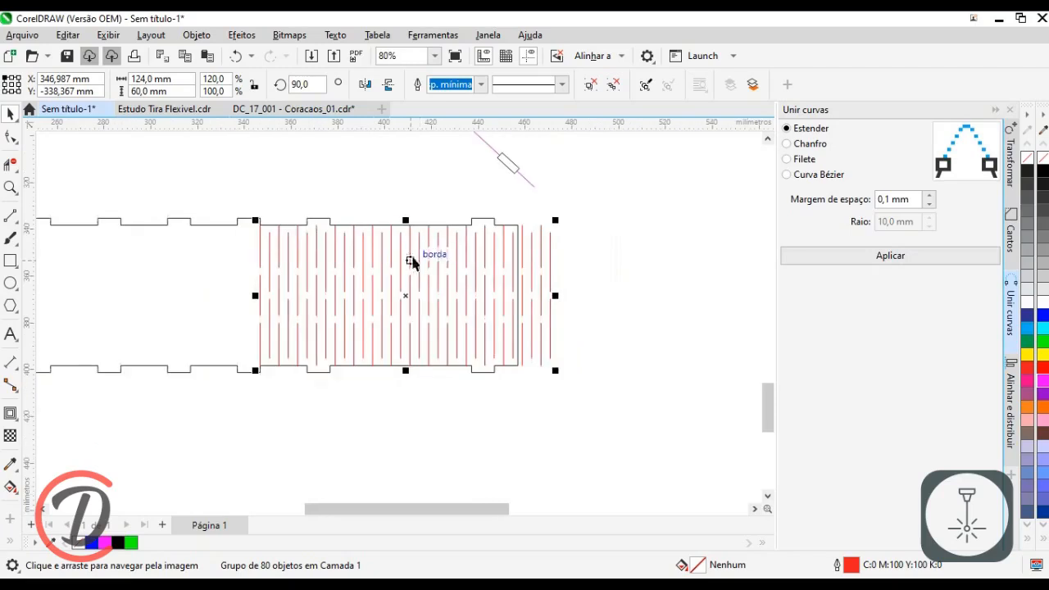
{"action": "left_click", "coordinate": [140, 155]}
{"action": "left_click", "coordinate": [519, 293]}
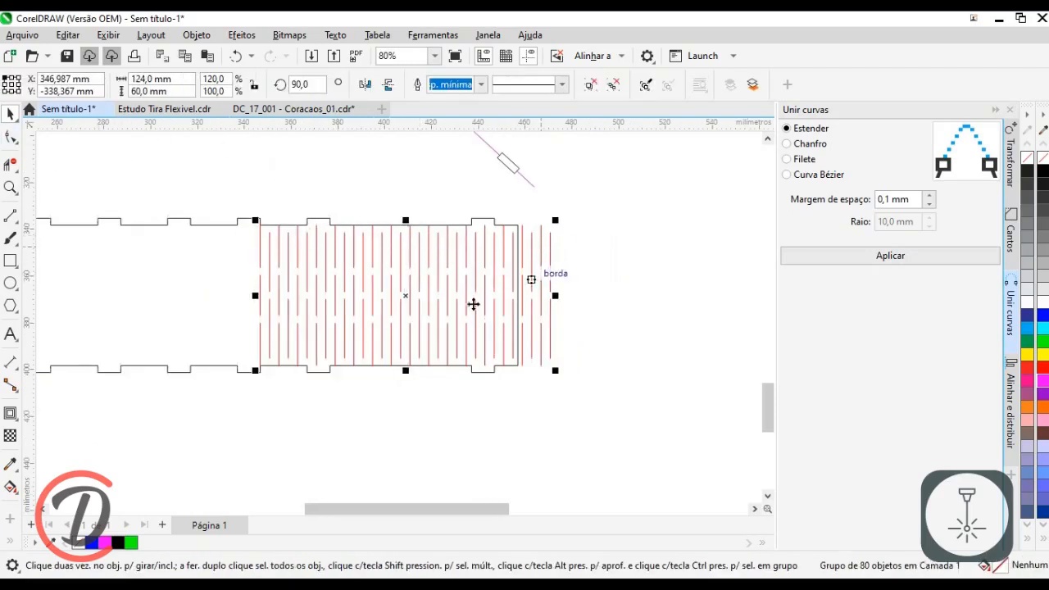
{"action": "right_click", "coordinate": [551, 255]}
{"action": "left_click", "coordinate": [620, 174]}
Step: Delete the cut lines toward the strip's straight end, keeping only the first seven columns
{"action": "left_click", "coordinate": [333, 194]}
{"action": "left_click_drag", "start_coordinate": [341, 215], "coordinate": [546, 377]}
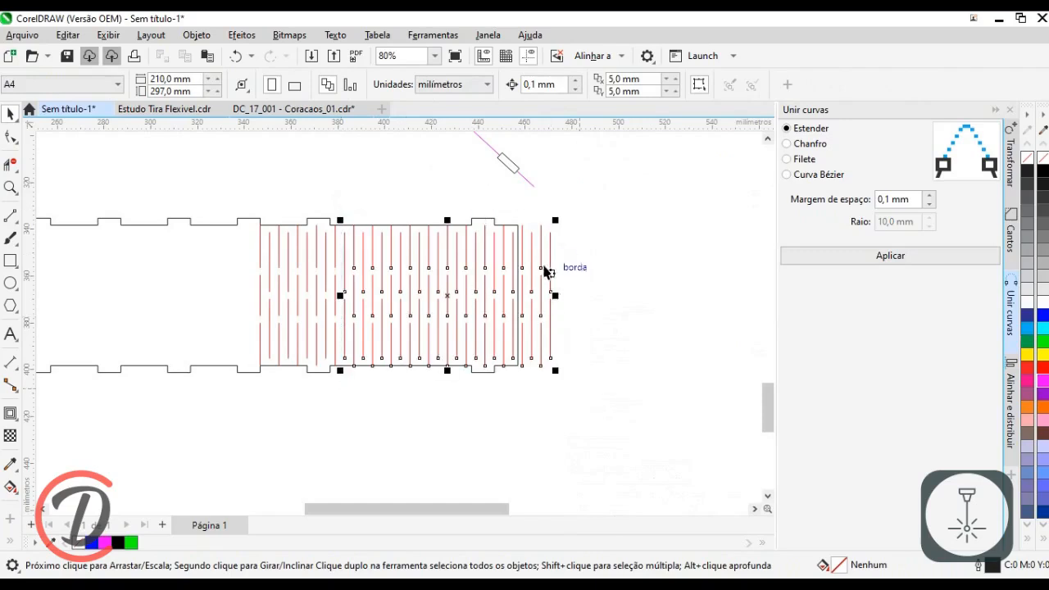
{"action": "right_click", "coordinate": [542, 253]}
{"action": "left_click", "coordinate": [585, 269]}
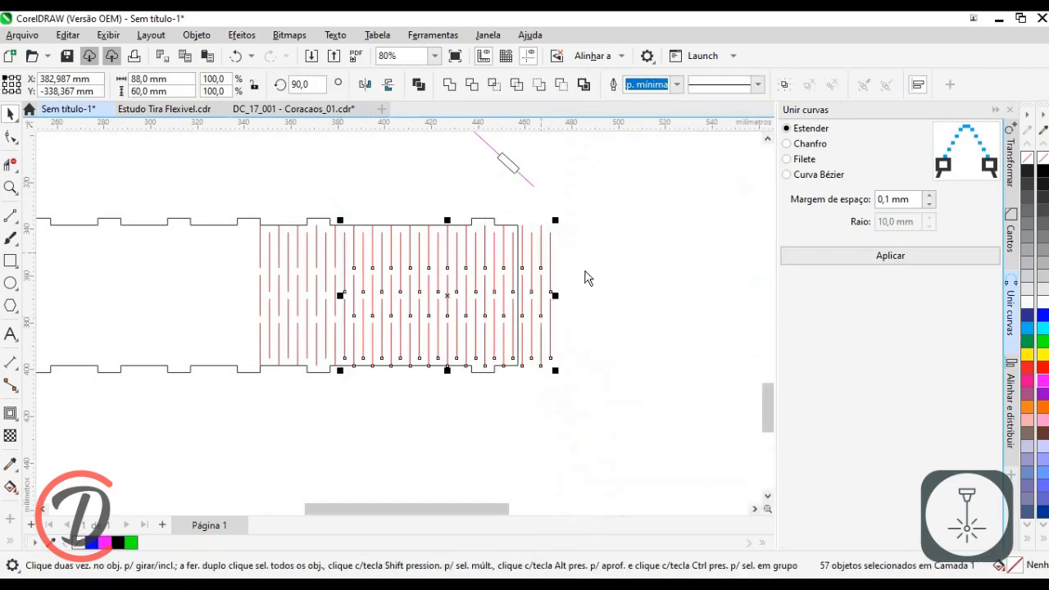
{"action": "scroll", "coordinate": [220, 242], "scroll_direction": "up", "scroll_amount": 1}
{"action": "scroll", "coordinate": [220, 242], "scroll_direction": "up", "scroll_amount": 1}
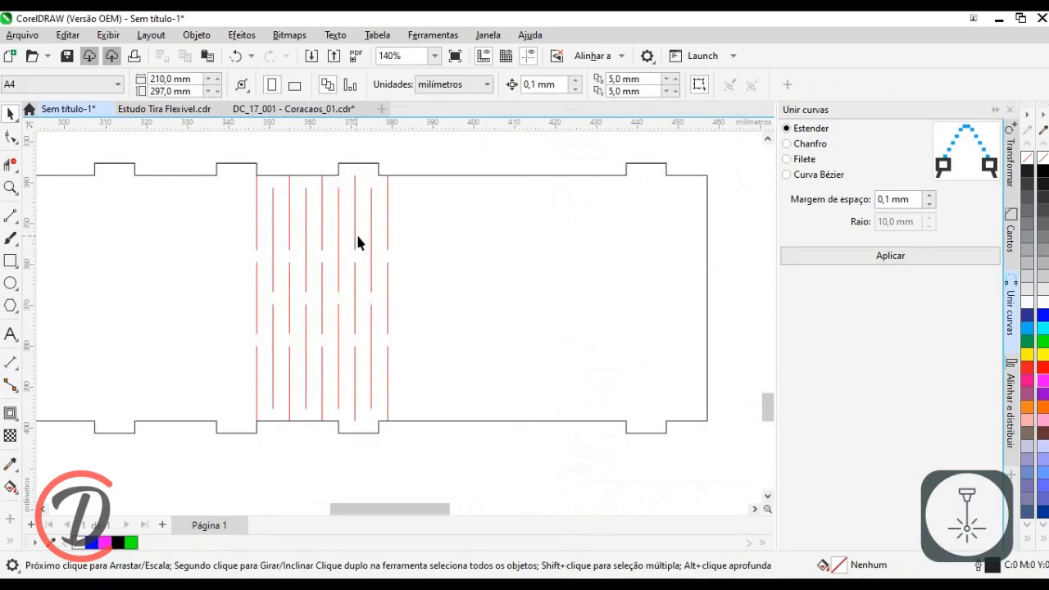
{"action": "scroll", "coordinate": [405, 209], "scroll_direction": "down", "scroll_amount": 1}
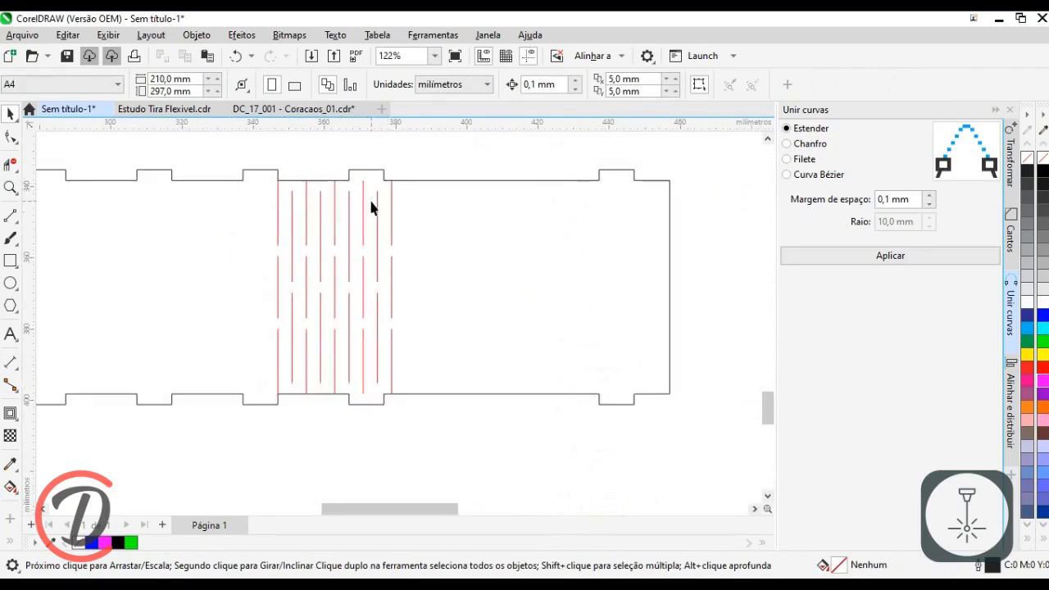
{"action": "left_click_drag", "start_coordinate": [370, 159], "coordinate": [414, 406]}
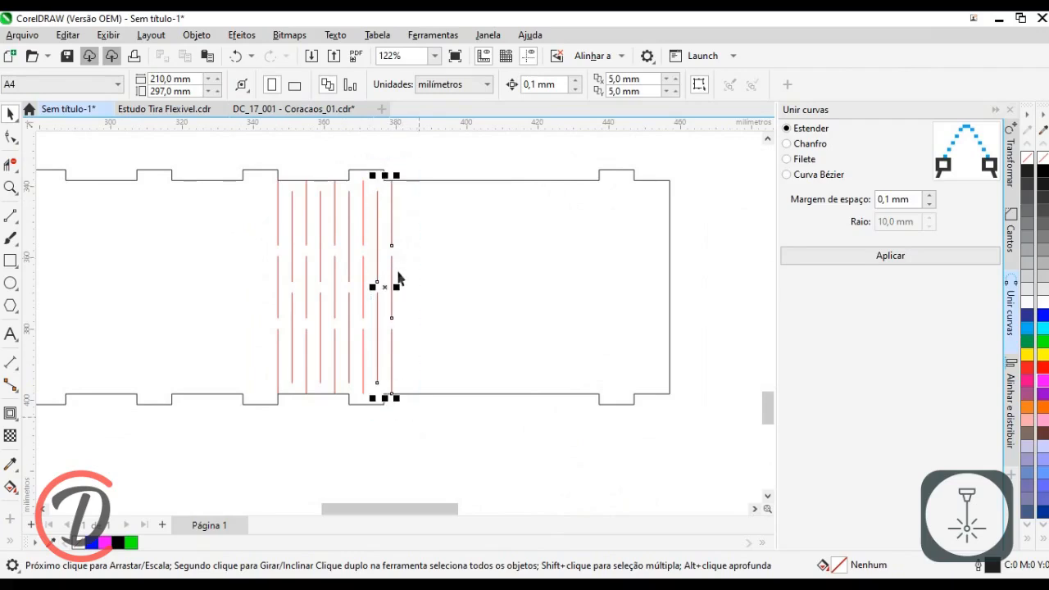
{"action": "right_click", "coordinate": [392, 229]}
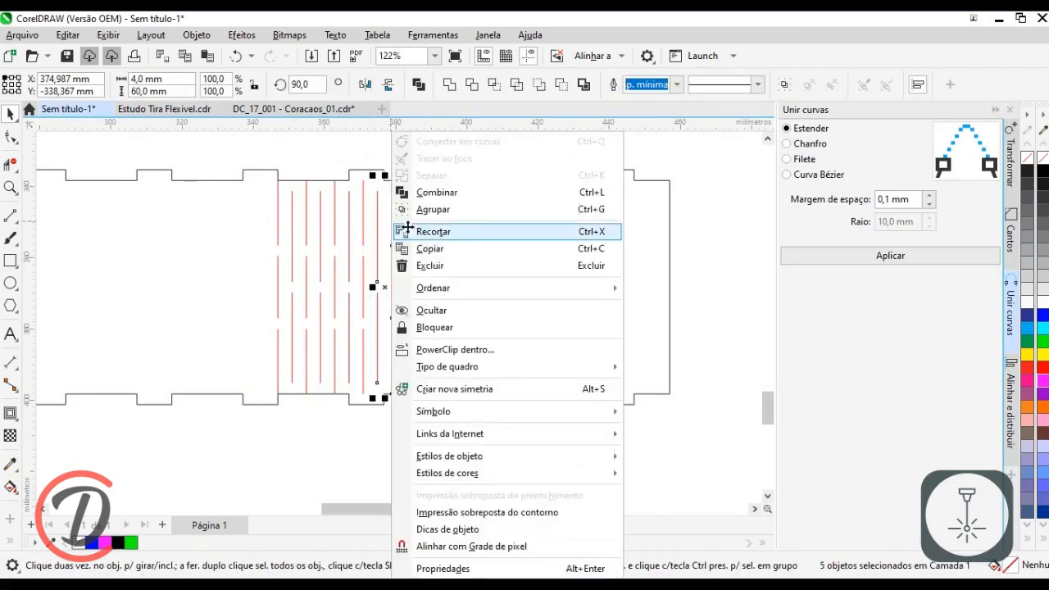
{"action": "left_click", "coordinate": [440, 267]}
Step: Dimension the horizontal distance between the near side of the upper tab and the last remaining cut-line column
{"action": "scroll", "coordinate": [332, 205], "scroll_direction": "up", "scroll_amount": 4}
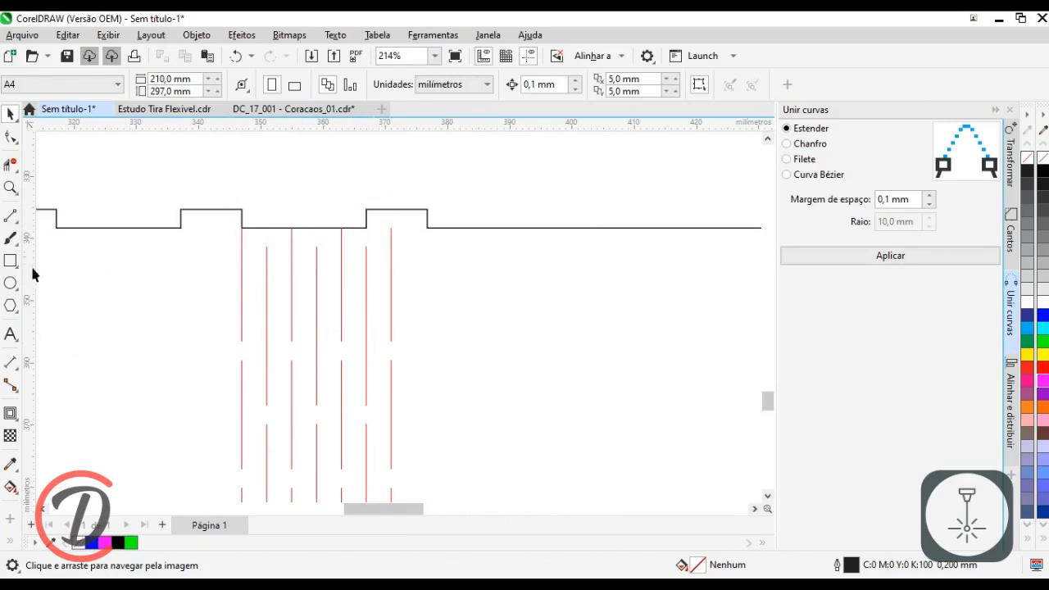
{"action": "left_click", "coordinate": [11, 361]}
{"action": "left_click_drag", "start_coordinate": [367, 229], "coordinate": [393, 232]}
{"action": "left_click", "coordinate": [408, 188]}
{"action": "left_click", "coordinate": [10, 114]}
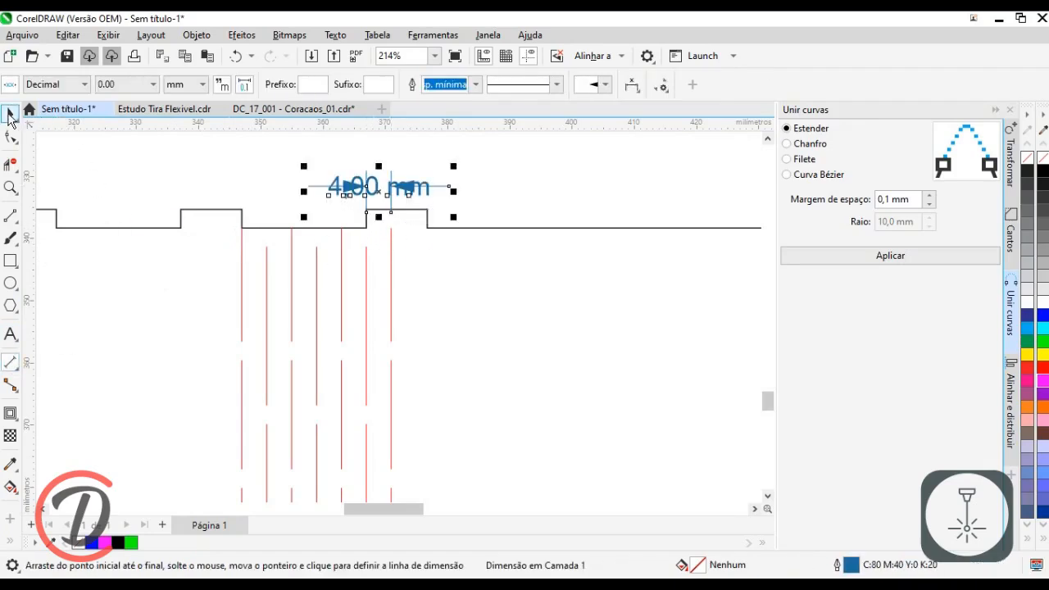
{"action": "left_click", "coordinate": [258, 169]}
Step: Try to group the seven remaining cut-line columns
{"action": "scroll", "coordinate": [275, 213], "scroll_direction": "down", "scroll_amount": 2}
{"action": "left_click_drag", "start_coordinate": [375, 448], "coordinate": [250, 209]}
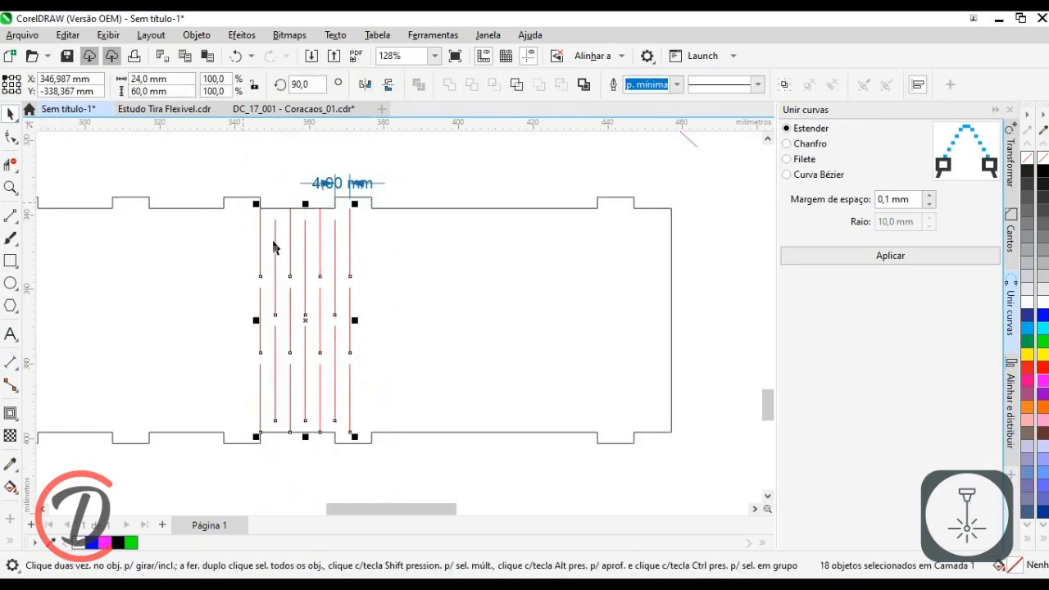
{"action": "right_click", "coordinate": [276, 236]}
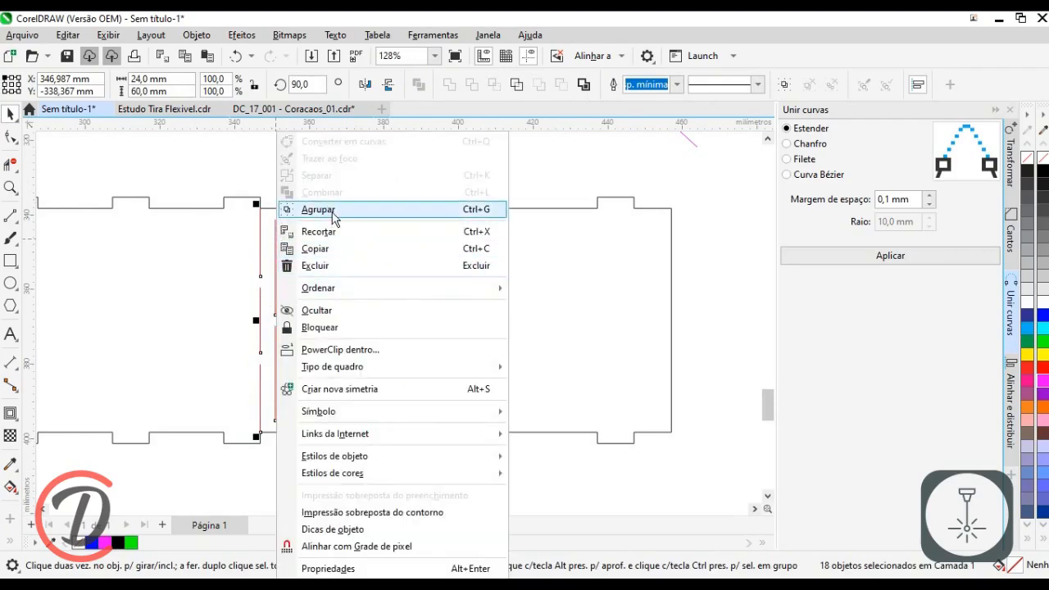
{"action": "left_click", "coordinate": [316, 209]}
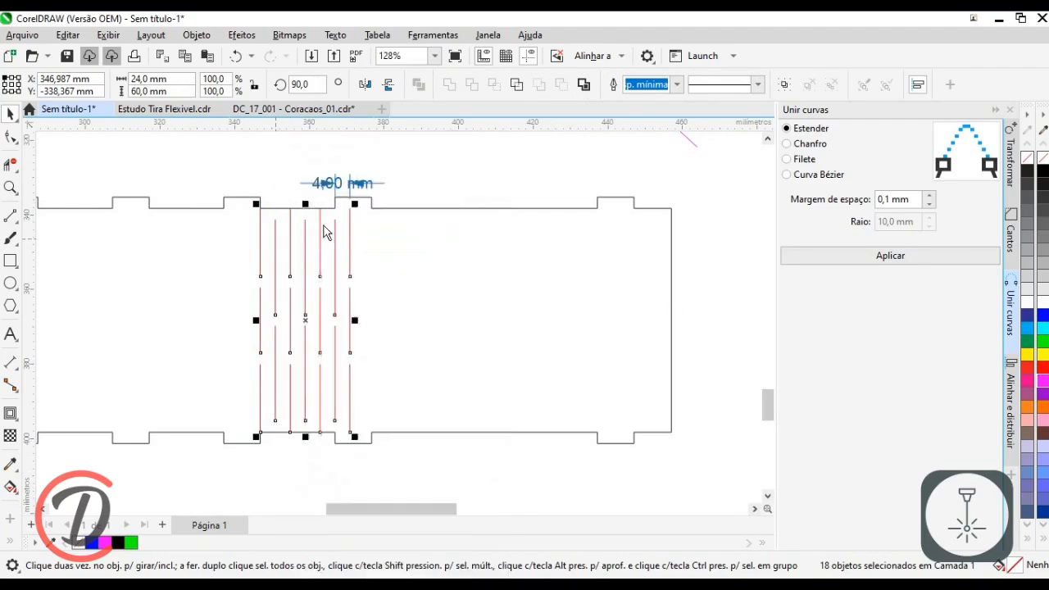
{"action": "scroll", "coordinate": [388, 244], "scroll_direction": "down", "scroll_amount": 2}
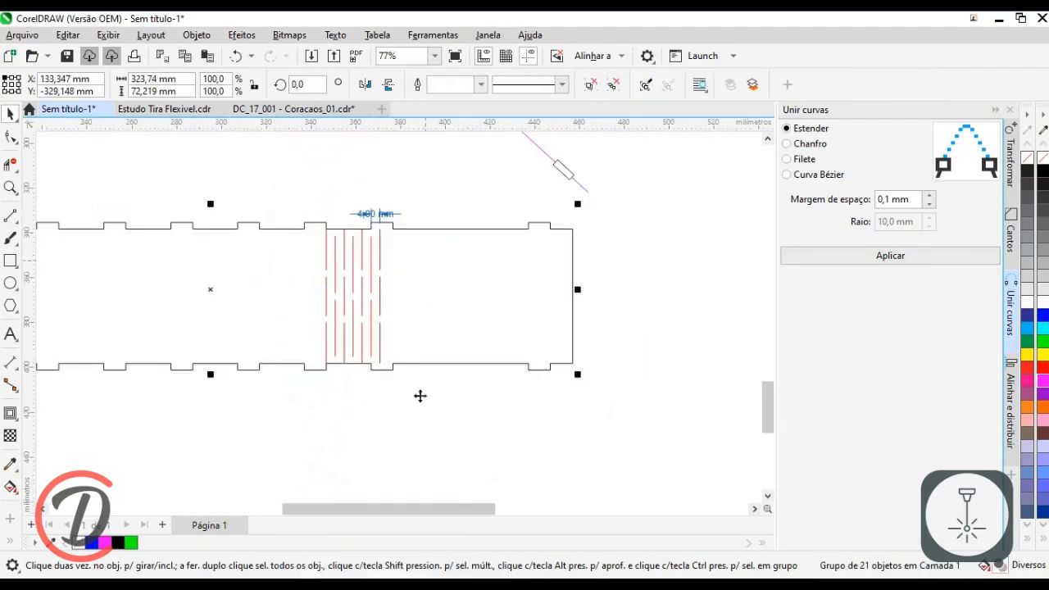
{"action": "left_click", "coordinate": [419, 396]}
{"action": "left_click", "coordinate": [379, 309]}
{"action": "left_click", "coordinate": [402, 382]}
{"action": "scroll", "coordinate": [347, 266], "scroll_direction": "up", "scroll_amount": 1}
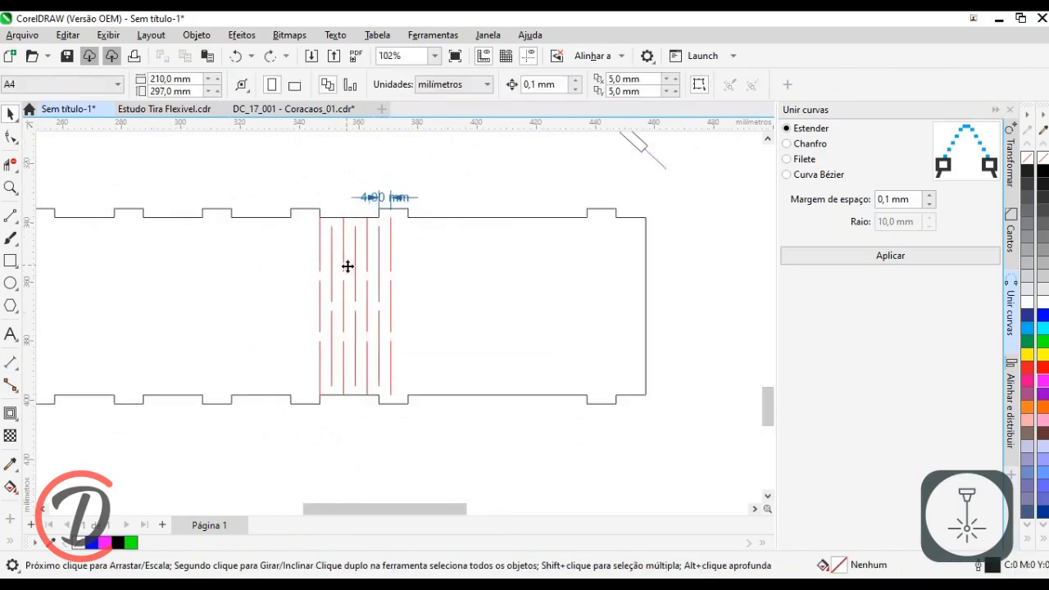
Step: Delete the dimension above the strip and combine the seven cut-line columns into a single curve
{"action": "right_click", "coordinate": [381, 205]}
{"action": "left_click", "coordinate": [391, 312]}
{"action": "left_click_drag", "start_coordinate": [307, 174], "coordinate": [424, 421]}
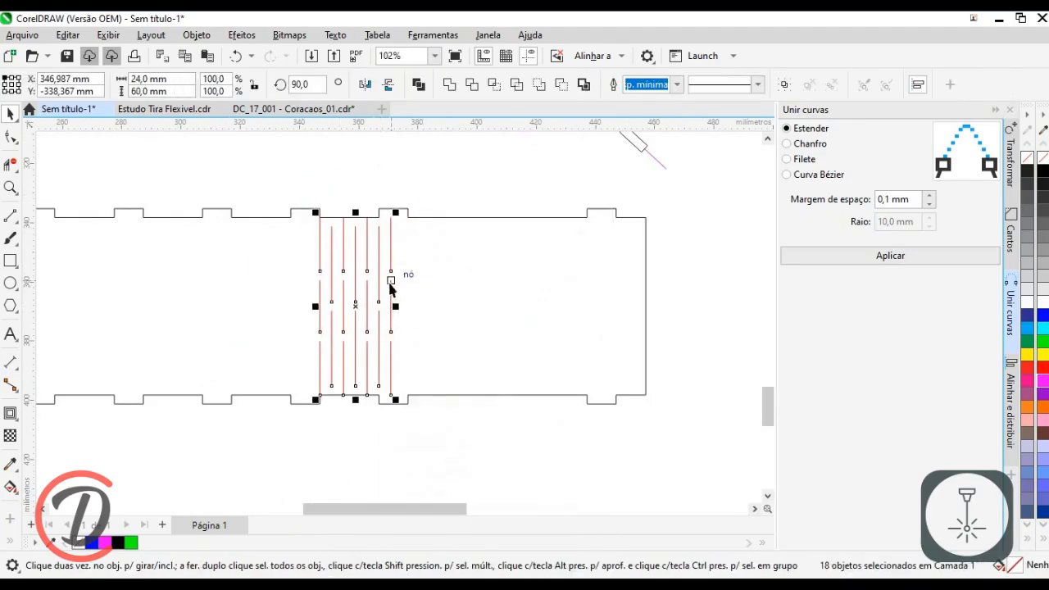
{"action": "right_click", "coordinate": [390, 283]}
{"action": "left_click", "coordinate": [445, 189]}
{"action": "left_click", "coordinate": [441, 202]}
Step: Shift the combined cut-line curve 2 mm to the left, setting its X position to 344,987 mm
{"action": "scroll", "coordinate": [377, 230], "scroll_direction": "up", "scroll_amount": 2}
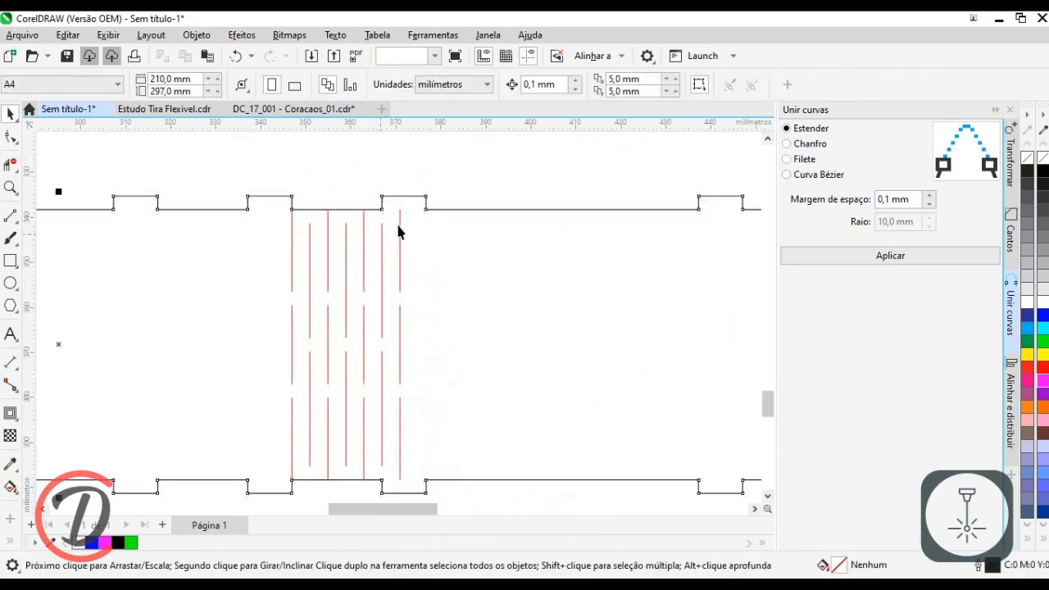
{"action": "left_click", "coordinate": [292, 220]}
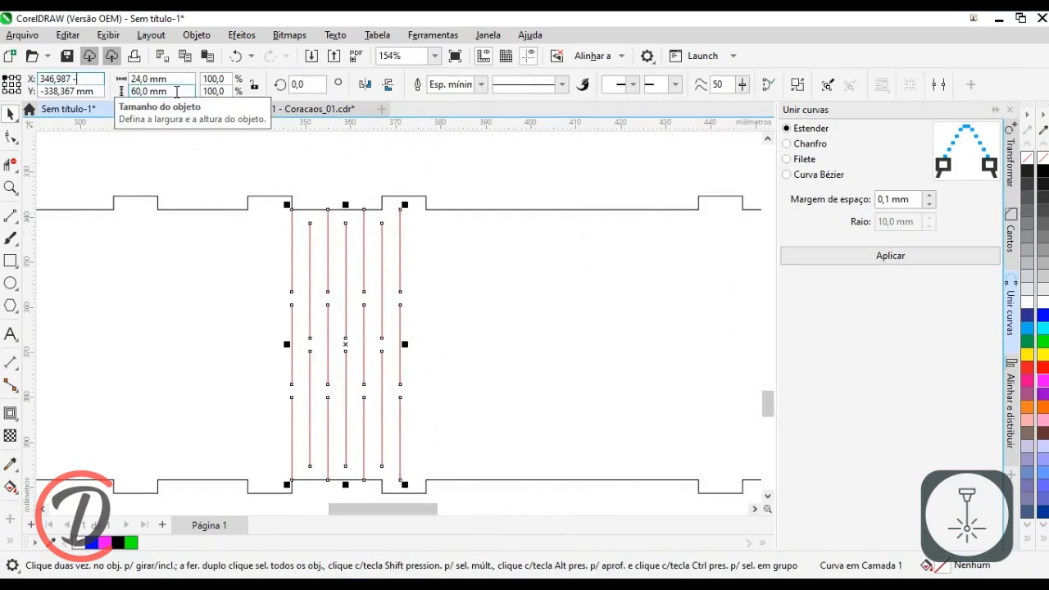
{"action": "key", "text": "shift+Left"}
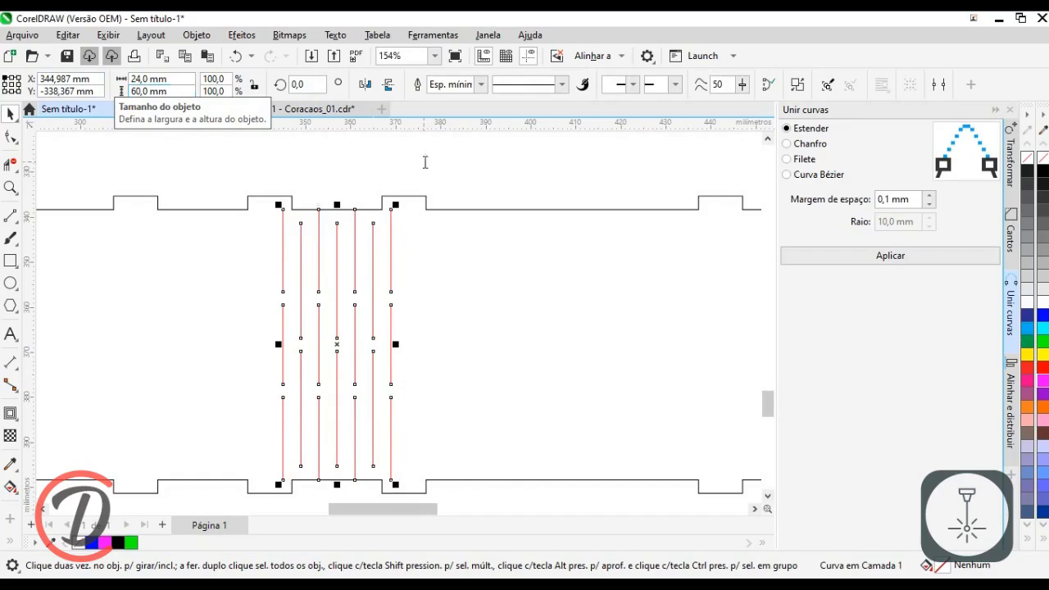
{"action": "left_click", "coordinate": [487, 235]}
Step: Compare the bends of the half-heart curve and its slots with the tabbed strip to see which areas need cut lines
{"action": "scroll", "coordinate": [490, 238], "scroll_direction": "down", "scroll_amount": 3}
{"action": "left_click_drag", "start_coordinate": [496, 242], "coordinate": [448, 414]}
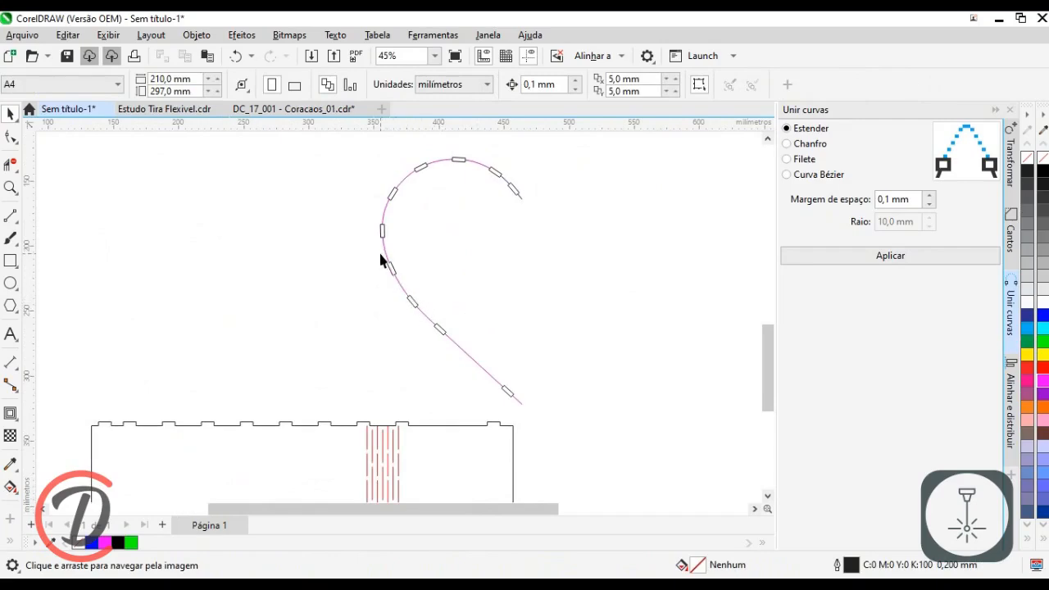
{"action": "scroll", "coordinate": [414, 296], "scroll_direction": "up", "scroll_amount": 1}
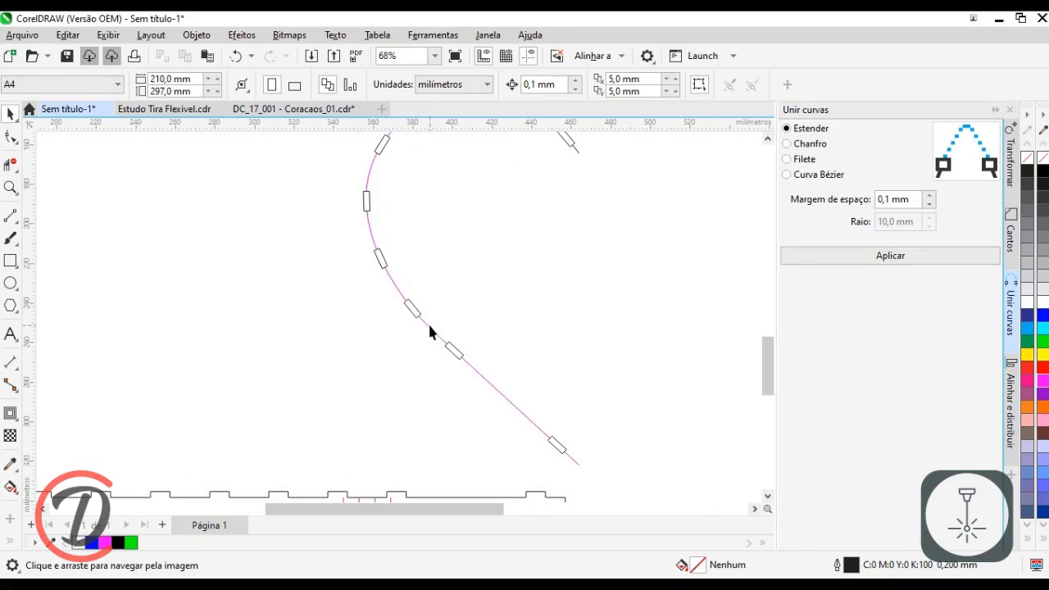
{"action": "scroll", "coordinate": [369, 270], "scroll_direction": "up", "scroll_amount": 2}
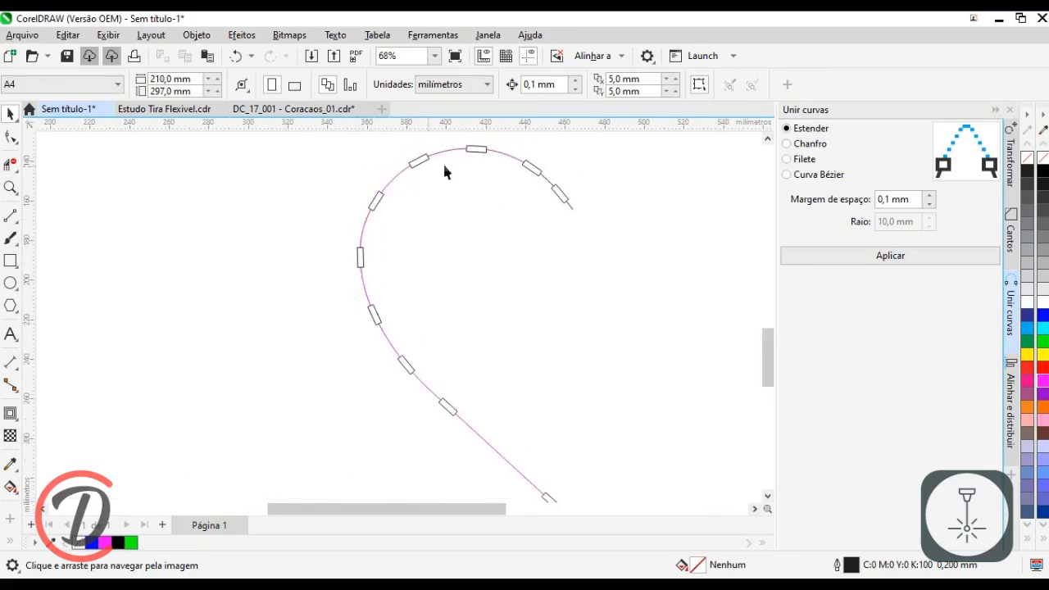
{"action": "scroll", "coordinate": [562, 189], "scroll_direction": "down", "scroll_amount": 1}
{"action": "scroll", "coordinate": [380, 335], "scroll_direction": "down", "scroll_amount": 4}
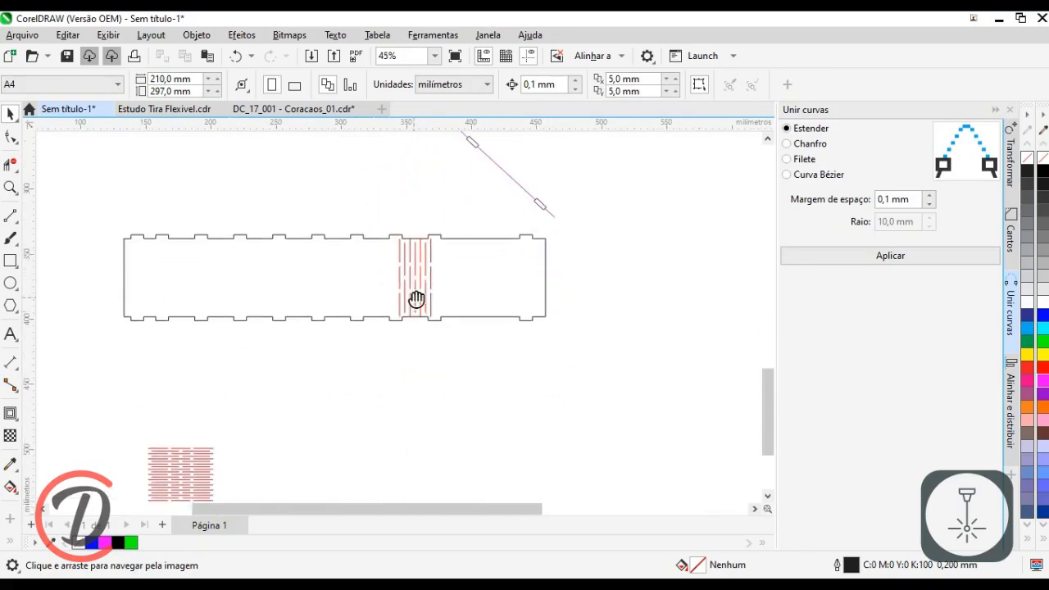
{"action": "scroll", "coordinate": [390, 297], "scroll_direction": "up", "scroll_amount": 4}
{"action": "scroll", "coordinate": [402, 295], "scroll_direction": "down", "scroll_amount": 7}
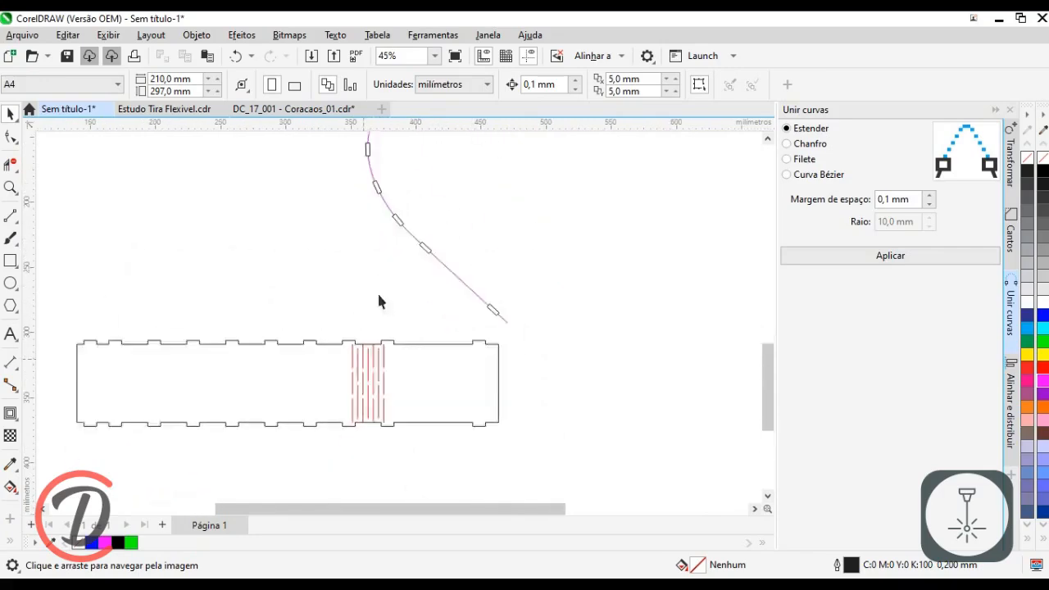
Step: Examine the cut-line spacing samples from 4 x 2,5 to 8 x 2,5 in Estudo Tira Flexivel.cdr and return to Sem título-1
{"action": "scroll", "coordinate": [345, 313], "scroll_direction": "down", "scroll_amount": 1}
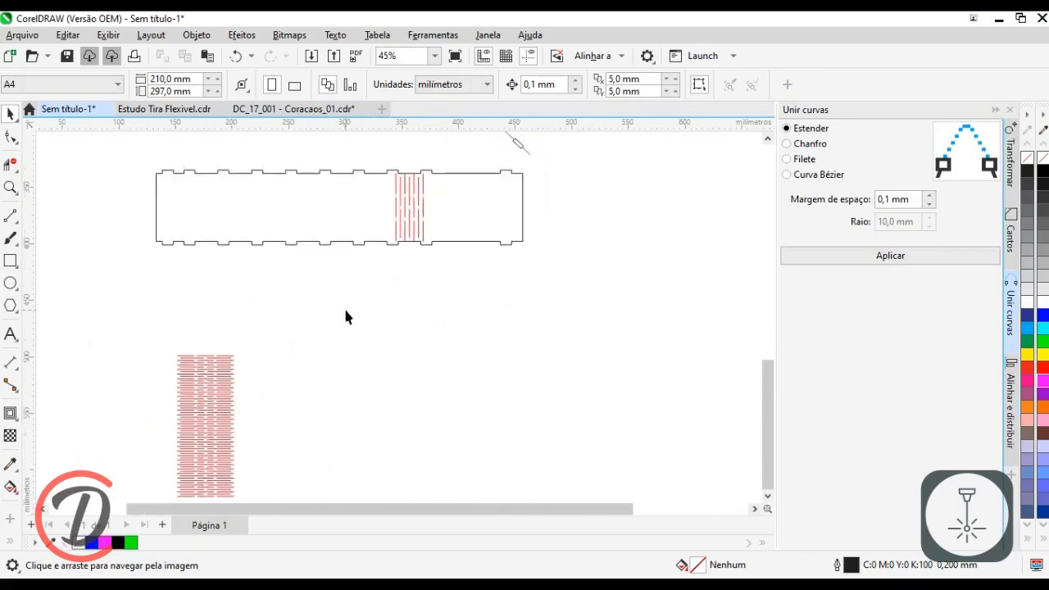
{"action": "scroll", "coordinate": [254, 361], "scroll_direction": "up", "scroll_amount": 1}
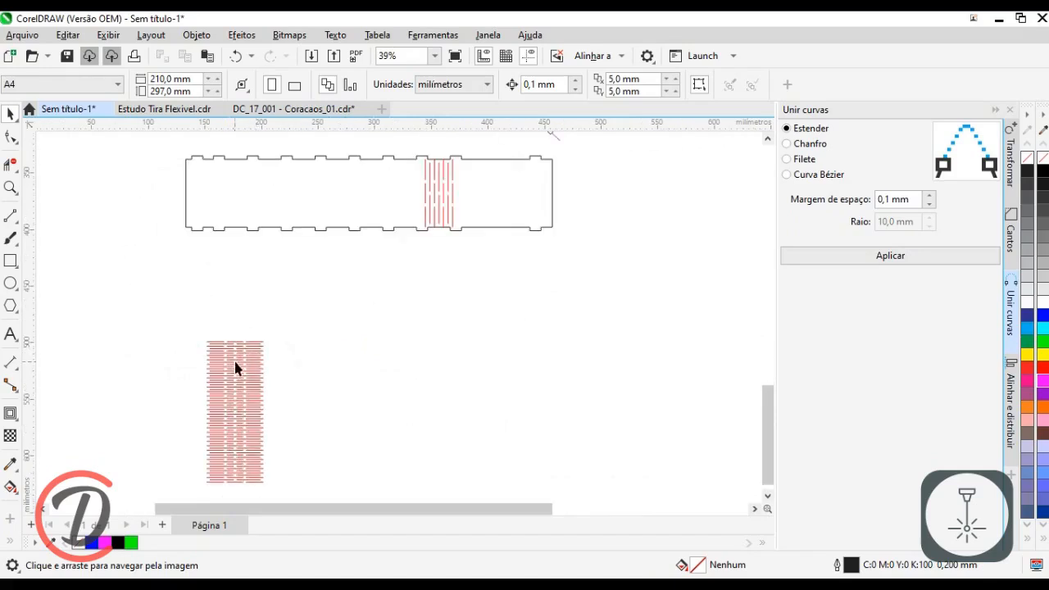
{"action": "left_click", "coordinate": [231, 363]}
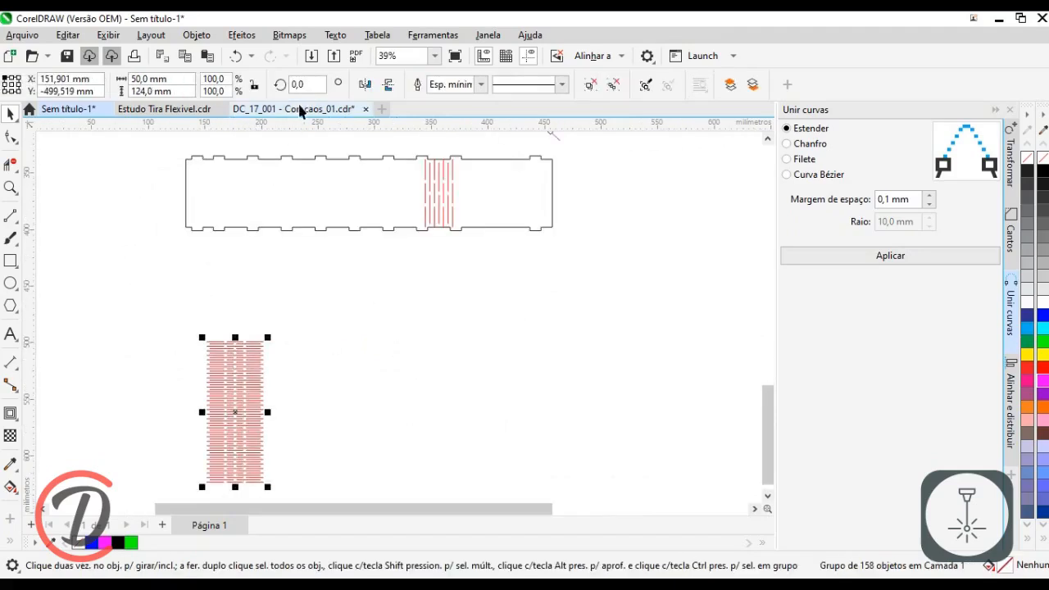
{"action": "scroll", "coordinate": [449, 192], "scroll_direction": "up", "scroll_amount": 2}
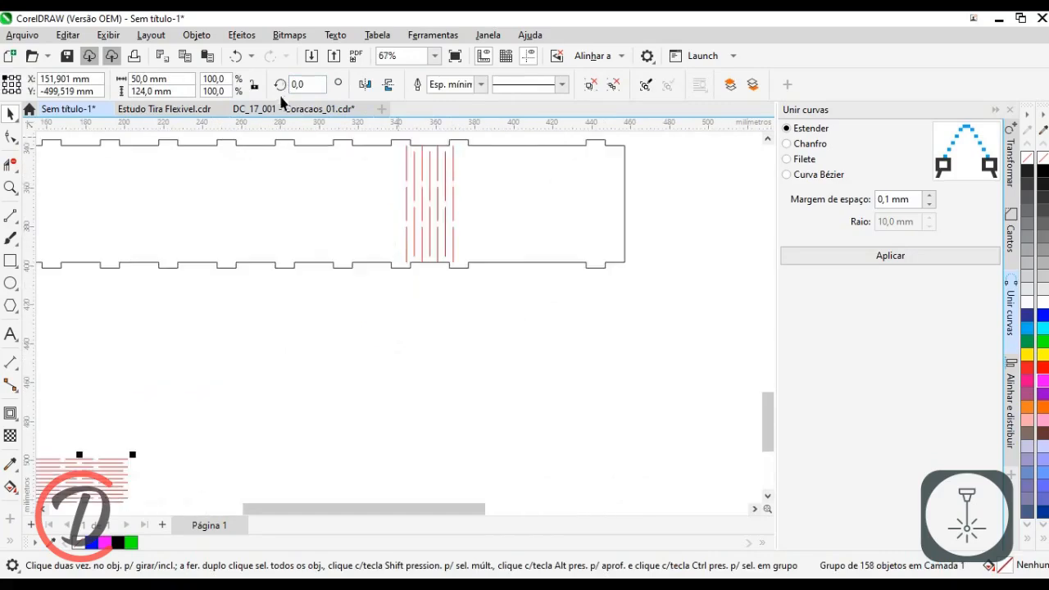
{"action": "left_click", "coordinate": [161, 112]}
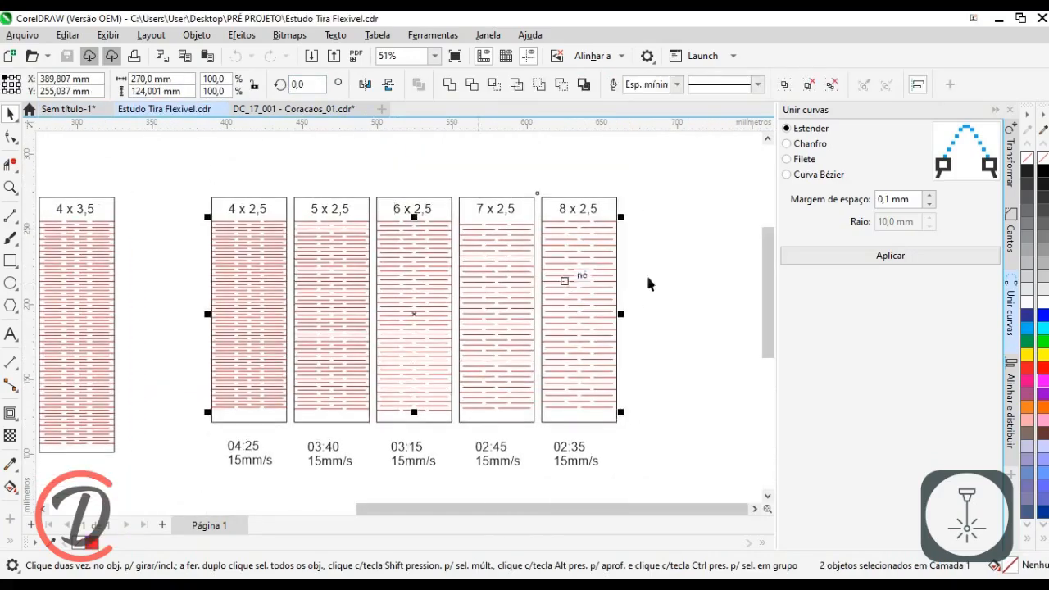
{"action": "left_click", "coordinate": [585, 220]}
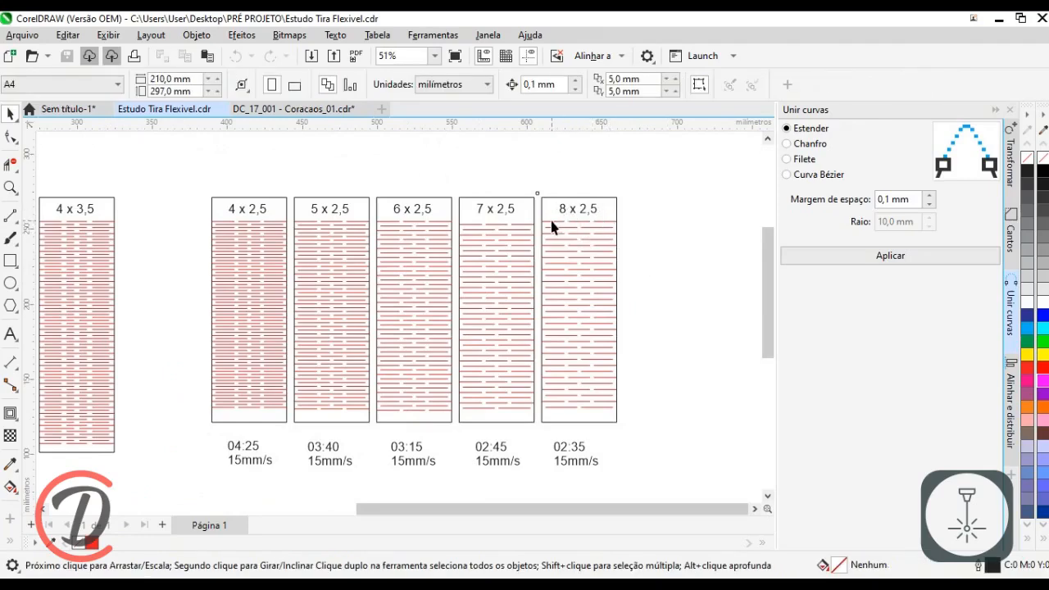
{"action": "scroll", "coordinate": [551, 227], "scroll_direction": "up", "scroll_amount": 3}
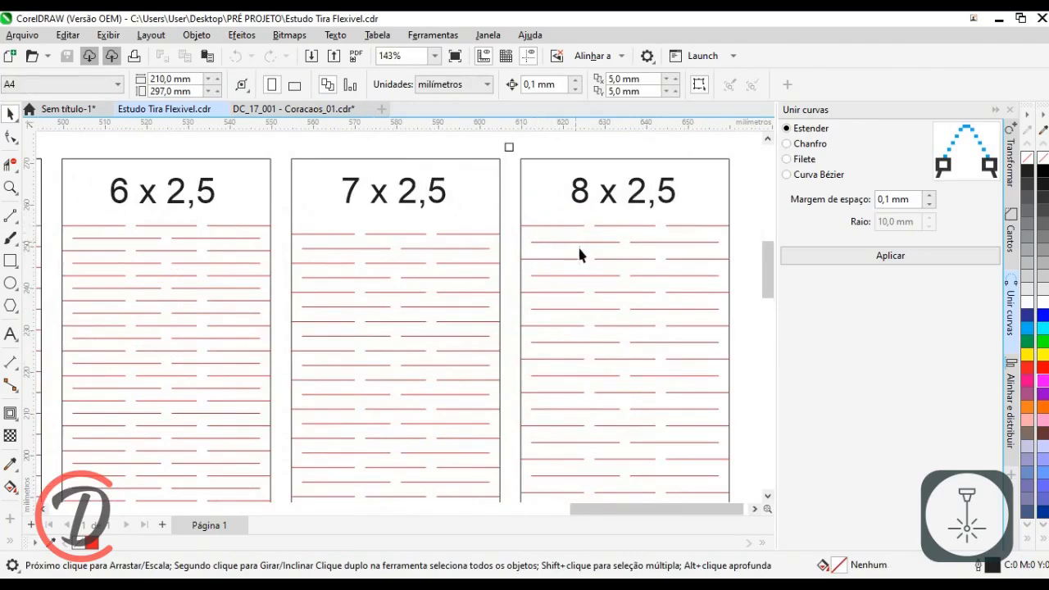
{"action": "scroll", "coordinate": [574, 244], "scroll_direction": "down", "scroll_amount": 3}
{"action": "left_click_drag", "start_coordinate": [276, 271], "coordinate": [396, 272]}
{"action": "scroll", "coordinate": [396, 271], "scroll_direction": "up", "scroll_amount": 1}
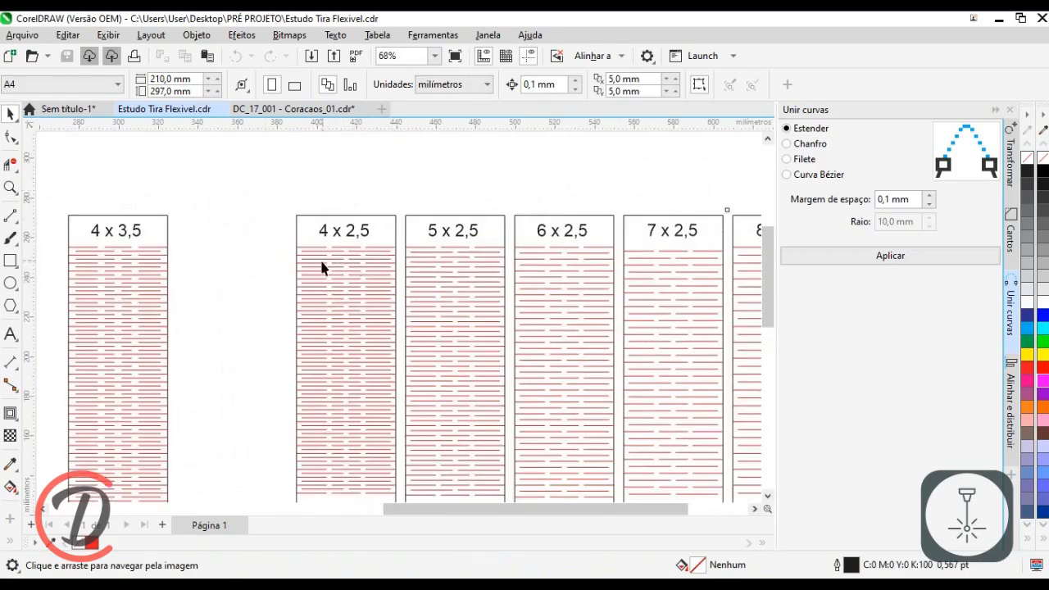
{"action": "left_click", "coordinate": [68, 109]}
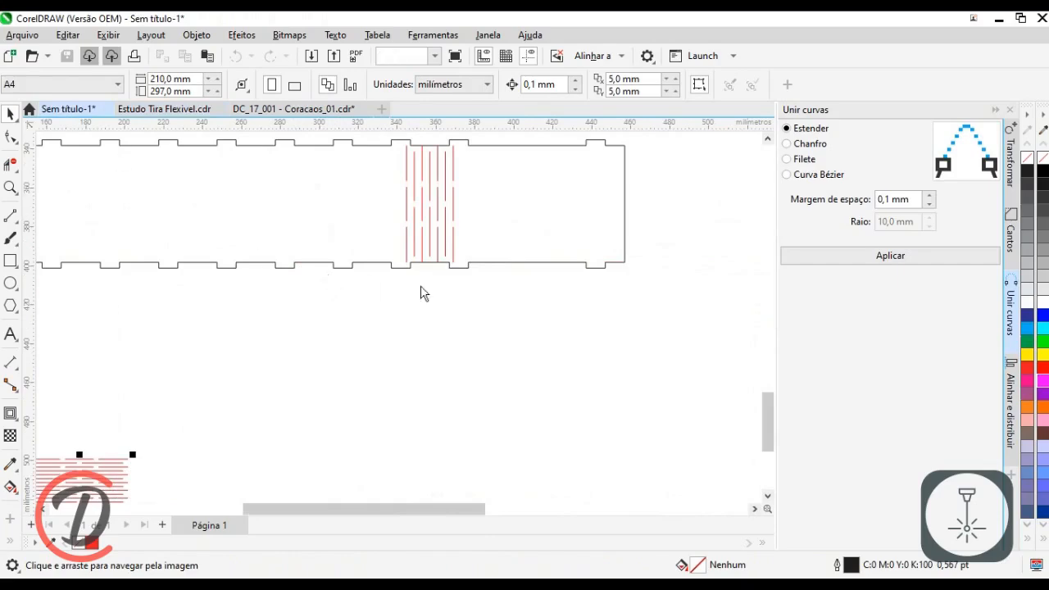
Step: Rotate the grouped cut-line pattern 90 degrees and move it closer beneath the tabbed strip
{"action": "scroll", "coordinate": [379, 295], "scroll_direction": "down", "scroll_amount": 2}
{"action": "scroll", "coordinate": [351, 298], "scroll_direction": "down", "scroll_amount": 3}
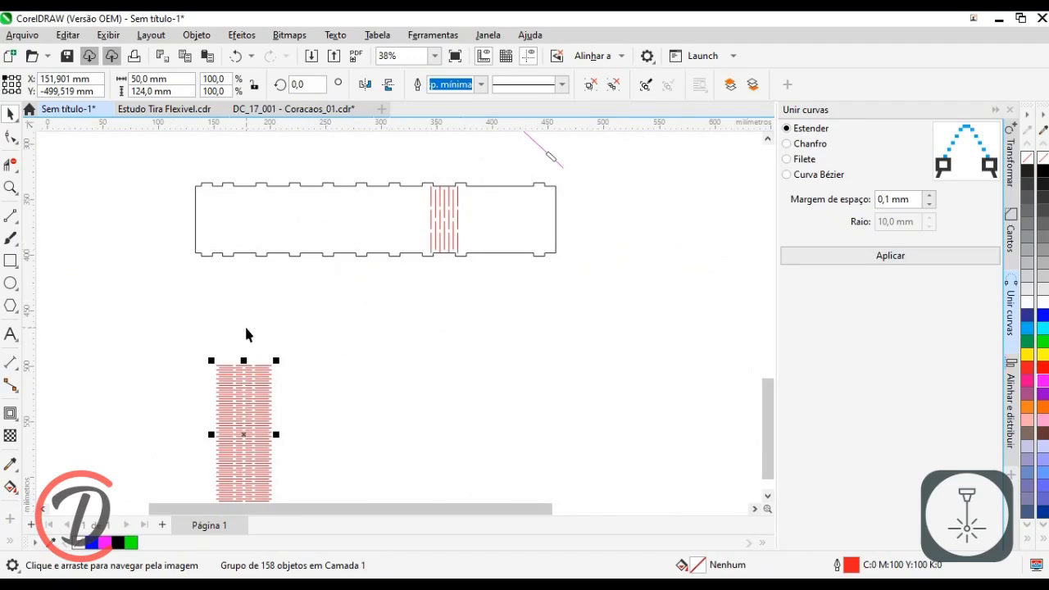
{"action": "left_click", "coordinate": [308, 85]}
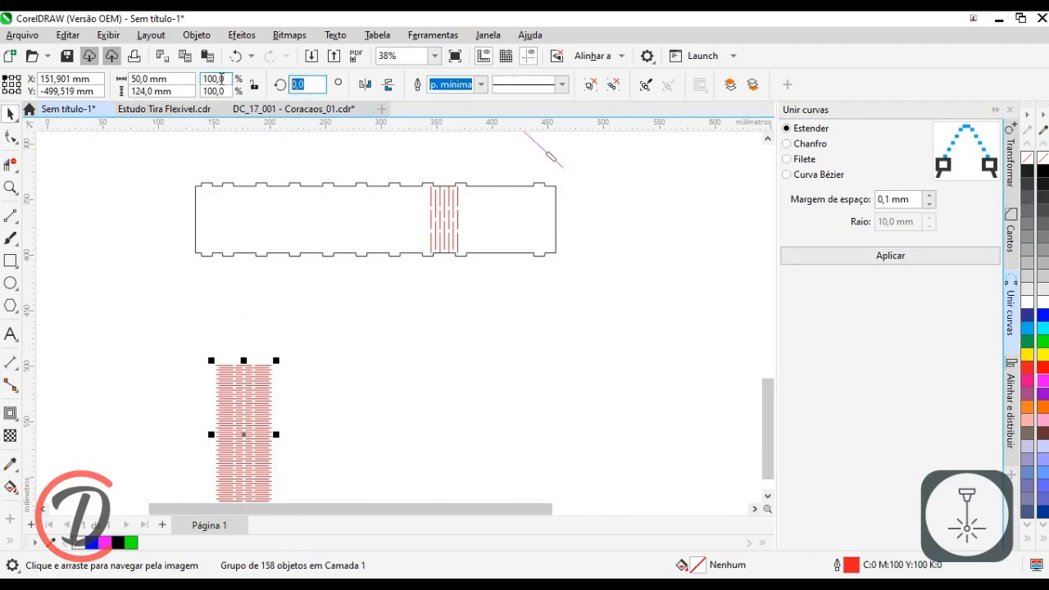
{"action": "key", "text": "Return"}
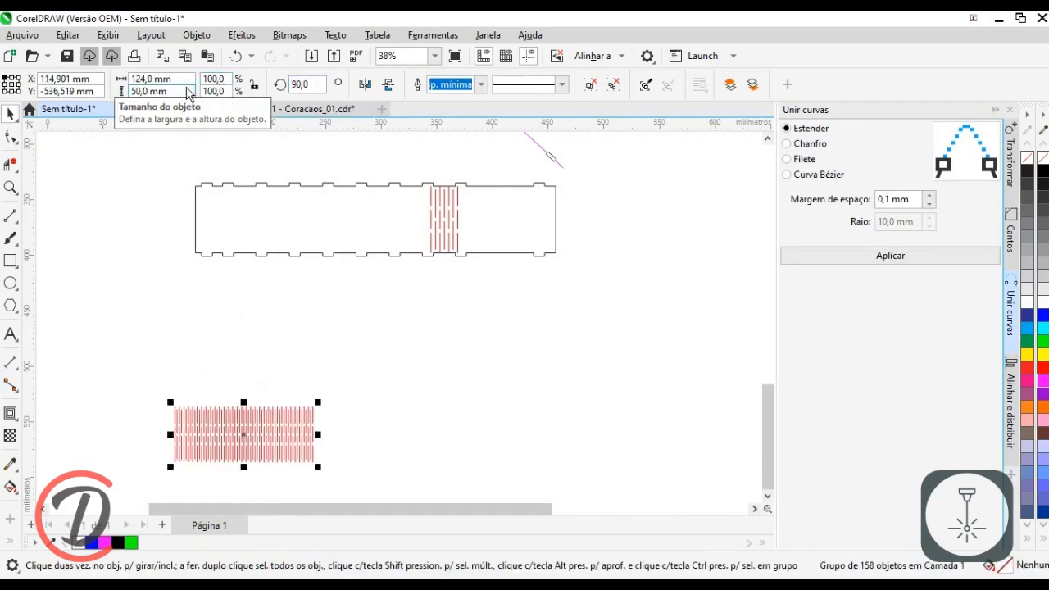
{"action": "left_click_drag", "start_coordinate": [292, 429], "coordinate": [353, 328]}
{"action": "scroll", "coordinate": [405, 293], "scroll_direction": "up", "scroll_amount": 3}
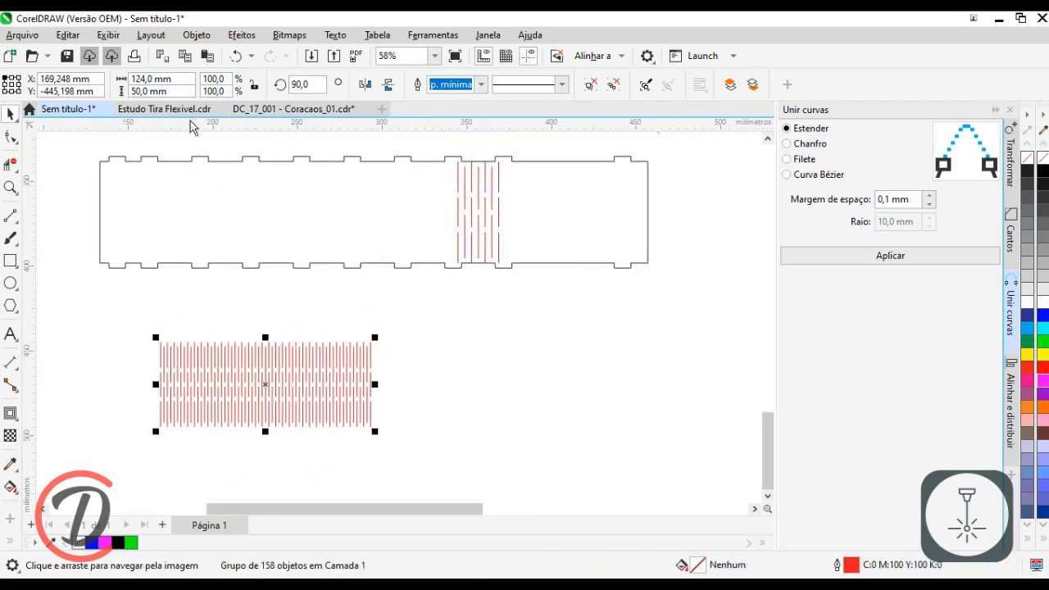
Step: Set the height of the rotated cut-line pattern to 60 mm, keeping its width at 124 mm
{"action": "left_click_drag", "start_coordinate": [175, 90], "coordinate": [47, 85]}
{"action": "type", "text": "9"}
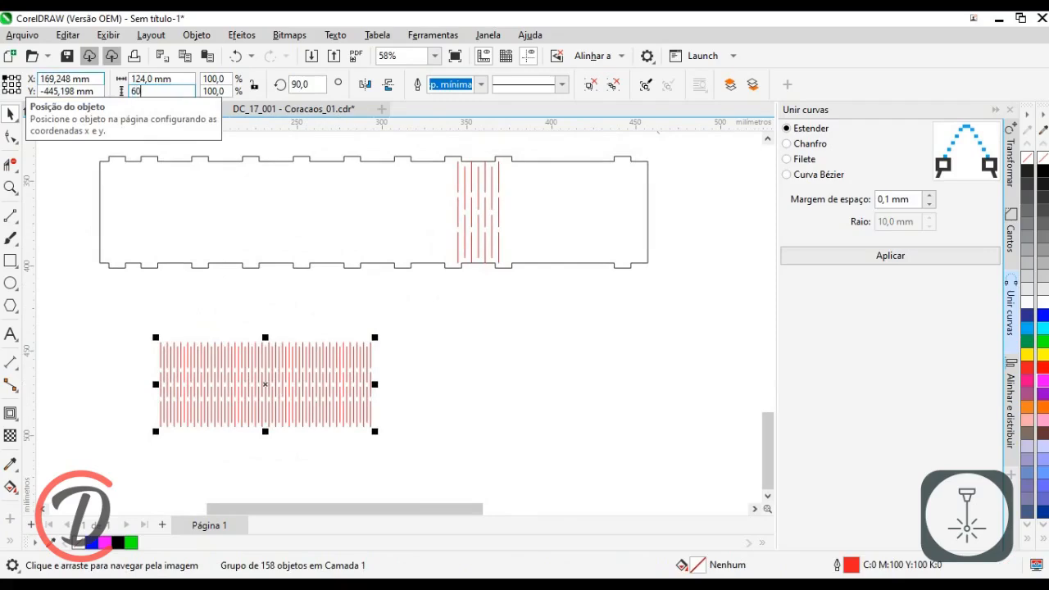
{"action": "type", "text": "0"}
{"action": "key", "text": "Return"}
{"action": "left_click", "coordinate": [478, 363]}
{"action": "left_click_drag", "start_coordinate": [493, 361], "coordinate": [502, 401]}
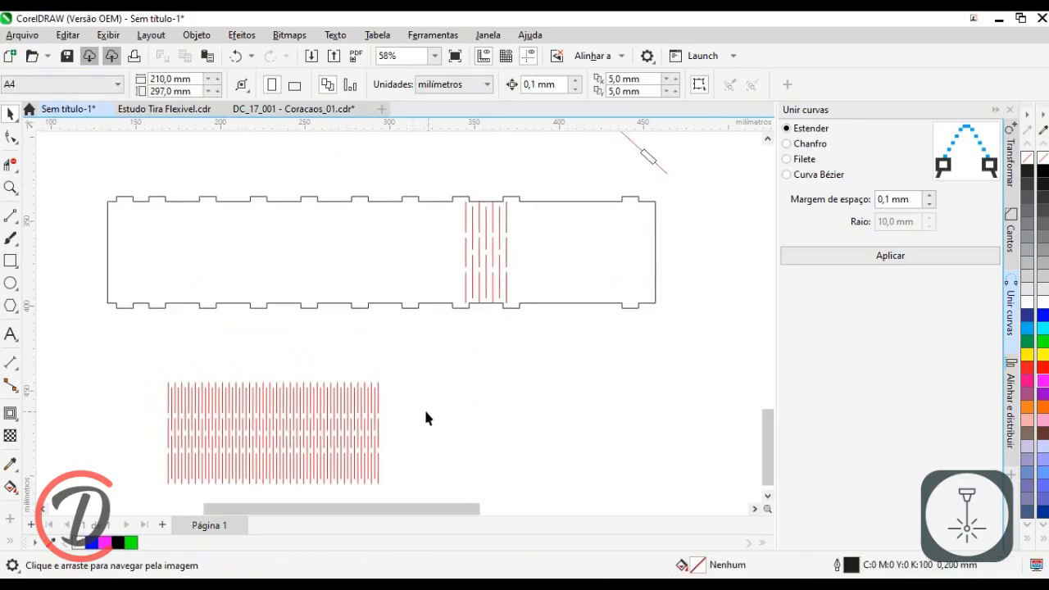
{"action": "left_click_drag", "start_coordinate": [386, 403], "coordinate": [399, 372]}
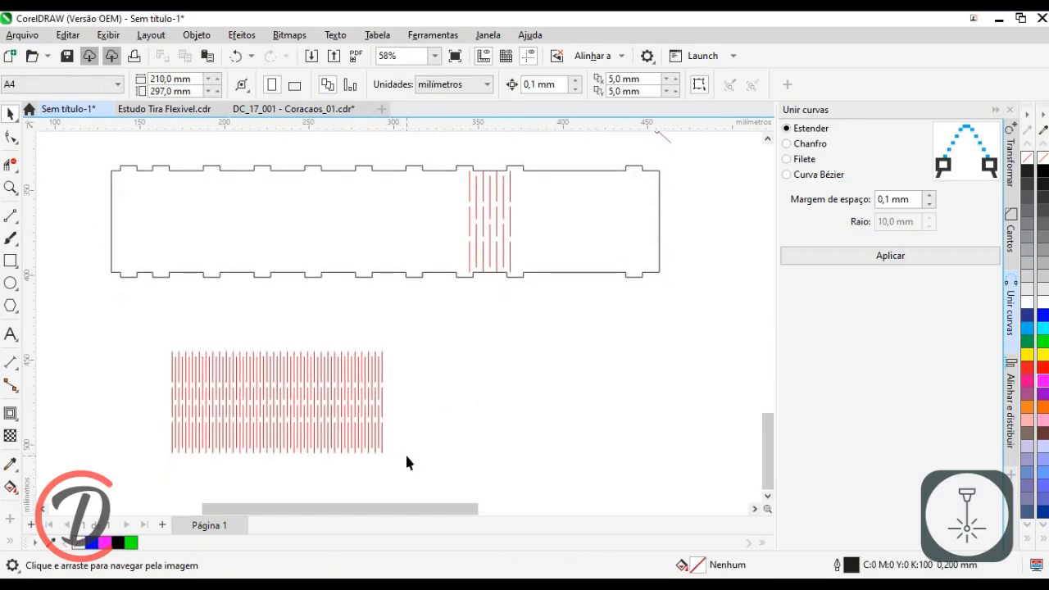
Step: Ungroup the cut-line pattern beneath the strip into separate lines
{"action": "key", "text": "space"}
{"action": "left_click", "coordinate": [380, 368]}
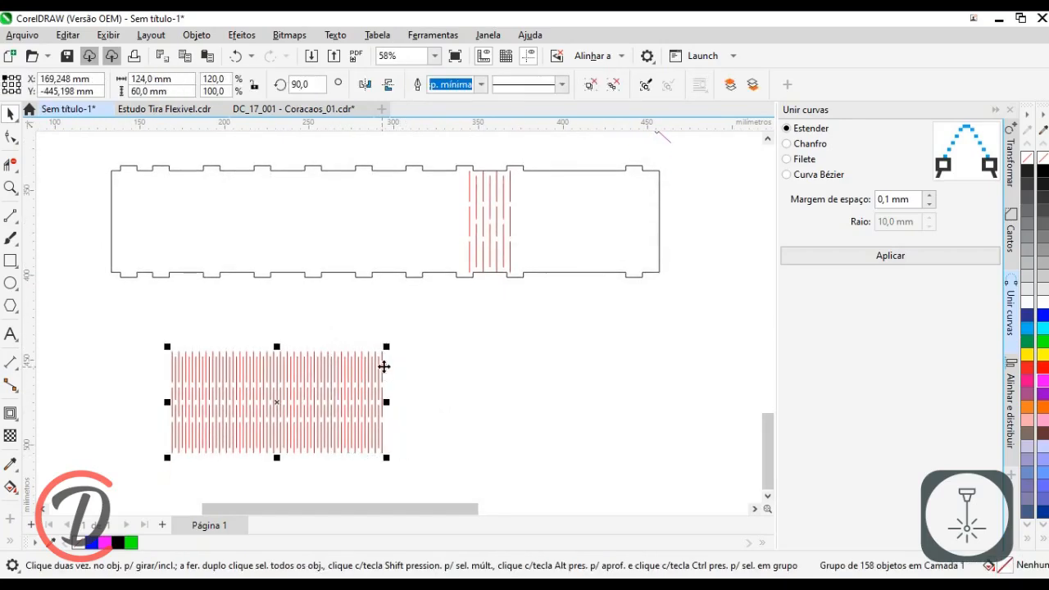
{"action": "right_click", "coordinate": [380, 367]}
{"action": "left_click", "coordinate": [457, 173]}
{"action": "left_click", "coordinate": [498, 328]}
Step: Move a section of cut lines about 30 mm wide into the strip, aligning its upper end with the gap left of the existing cut columns
{"action": "left_click_drag", "start_coordinate": [351, 381], "coordinate": [441, 211]}
{"action": "scroll", "coordinate": [484, 177], "scroll_direction": "up", "scroll_amount": 4}
{"action": "scroll", "coordinate": [433, 181], "scroll_direction": "up", "scroll_amount": 2}
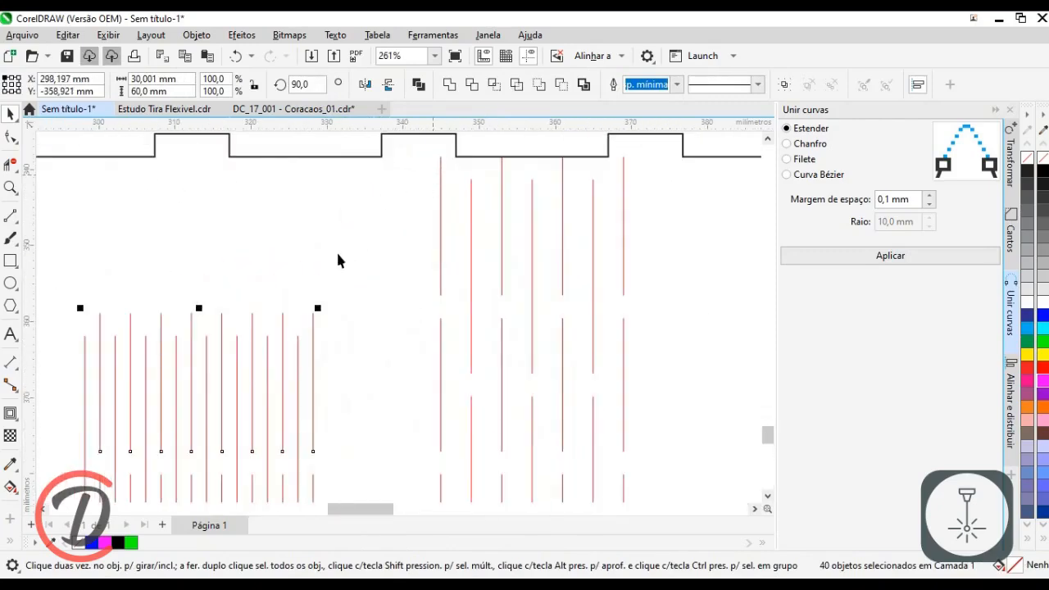
{"action": "left_click_drag", "start_coordinate": [318, 310], "coordinate": [386, 156]}
{"action": "scroll", "coordinate": [386, 162], "scroll_direction": "up", "scroll_amount": 3}
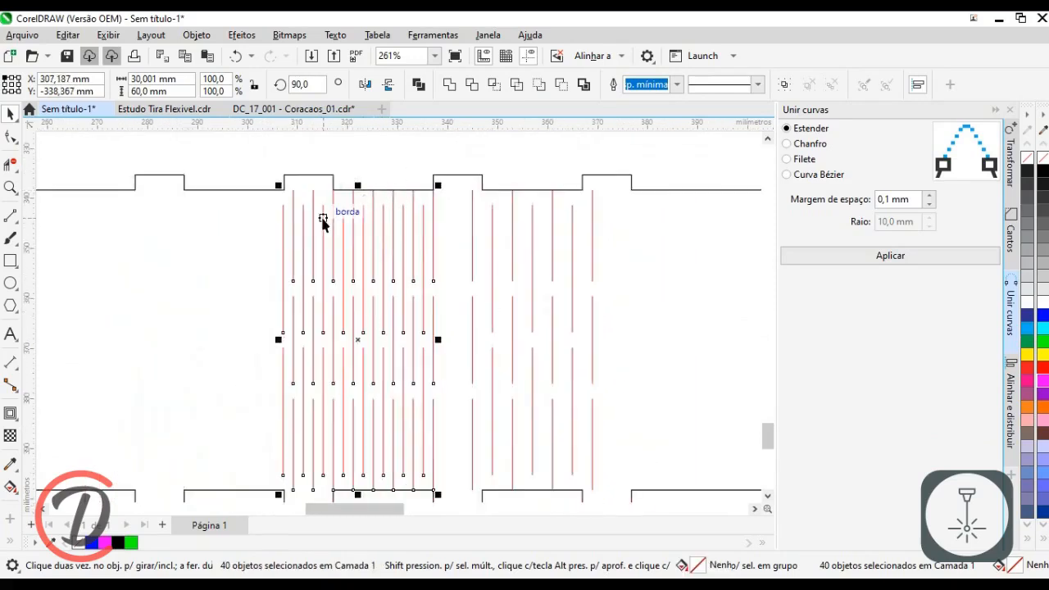
{"action": "scroll", "coordinate": [342, 192], "scroll_direction": "down", "scroll_amount": 2}
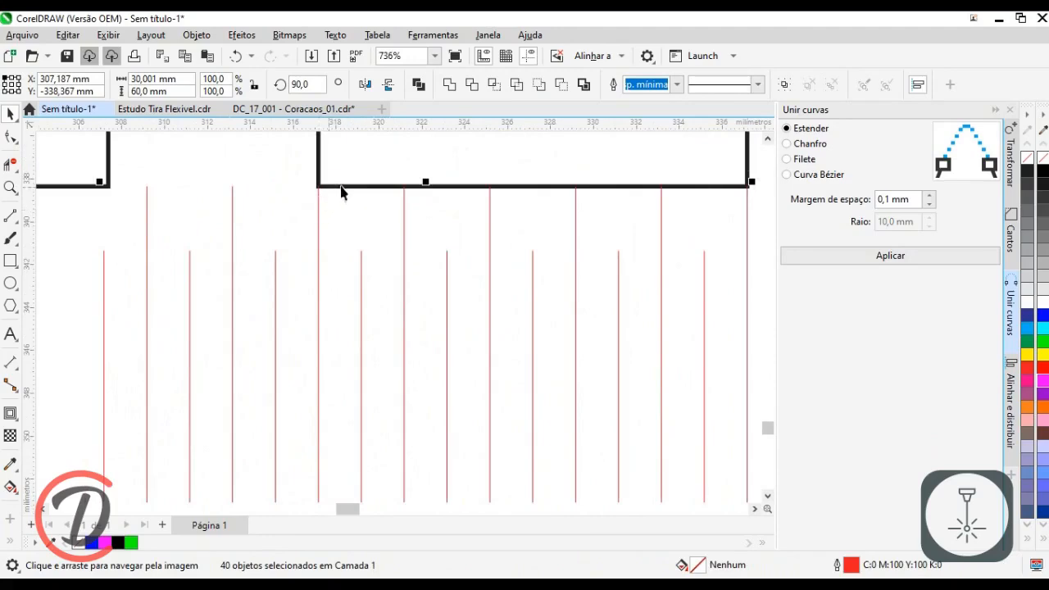
Step: Delete the 12 surplus cut lines under the tab, leaving a 20 mm wide block that fits the gap between tabs
{"action": "left_click_drag", "start_coordinate": [335, 456], "coordinate": [263, 190]}
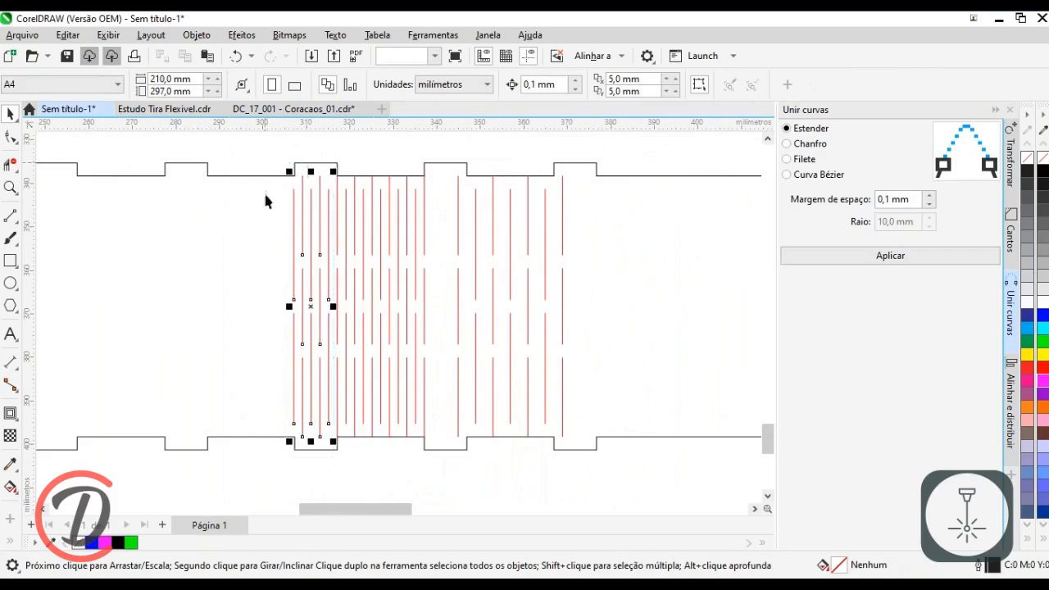
{"action": "right_click", "coordinate": [312, 187]}
{"action": "left_click", "coordinate": [360, 269]}
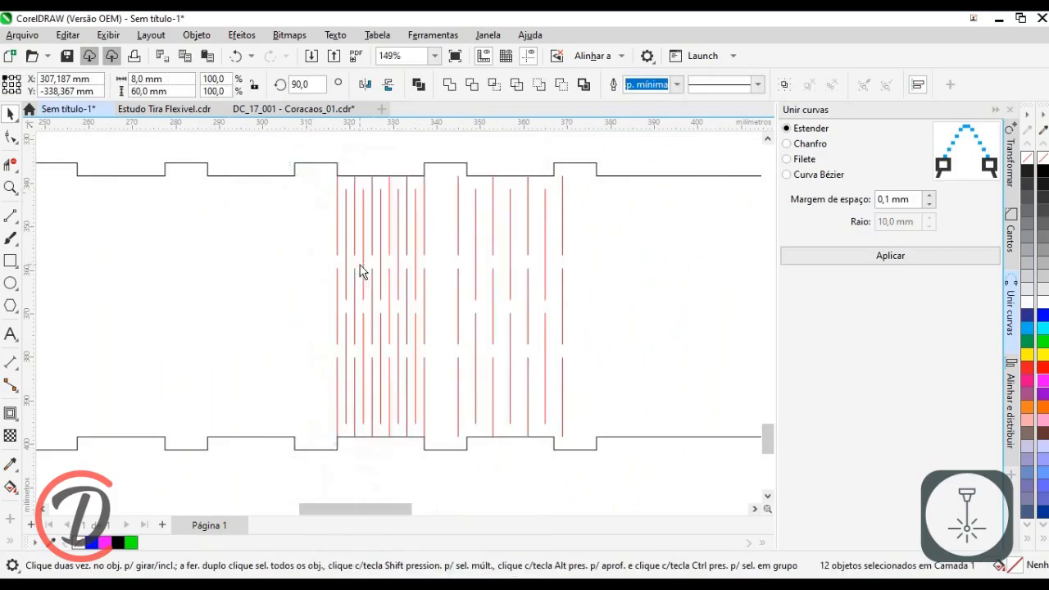
Step: Copy the 20 mm wide block of 28 cut lines into the adjacent gap to the left, aligned with the tab corner
{"action": "left_click_drag", "start_coordinate": [454, 270], "coordinate": [464, 273]}
{"action": "scroll", "coordinate": [409, 188], "scroll_direction": "down", "scroll_amount": 1}
{"action": "left_click_drag", "start_coordinate": [409, 189], "coordinate": [445, 203]}
{"action": "left_click_drag", "start_coordinate": [385, 153], "coordinate": [479, 433]}
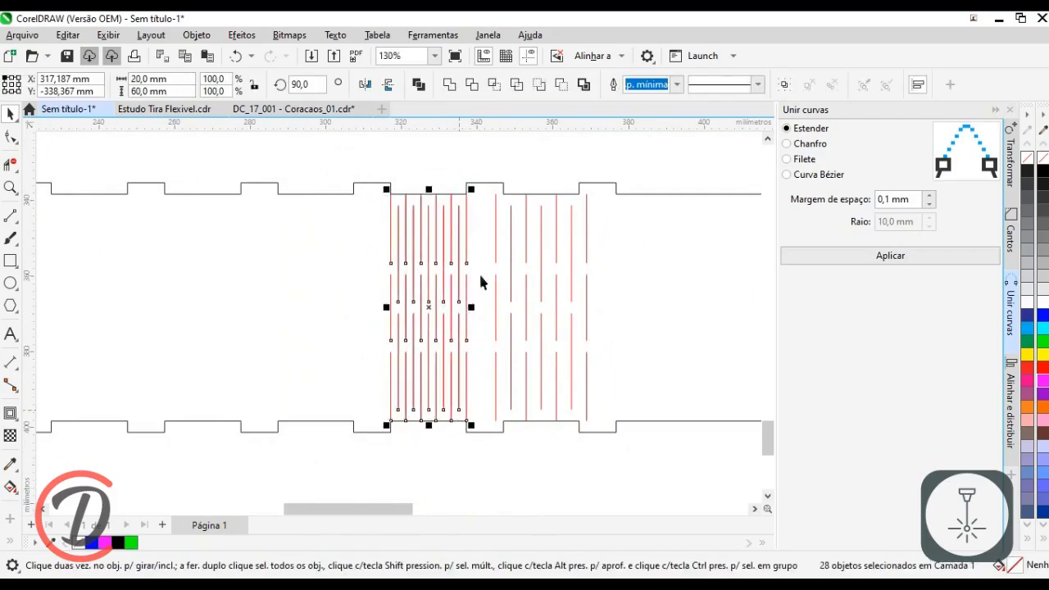
{"action": "left_click_drag", "start_coordinate": [468, 196], "coordinate": [352, 197]}
{"action": "scroll", "coordinate": [344, 197], "scroll_direction": "up", "scroll_amount": 5}
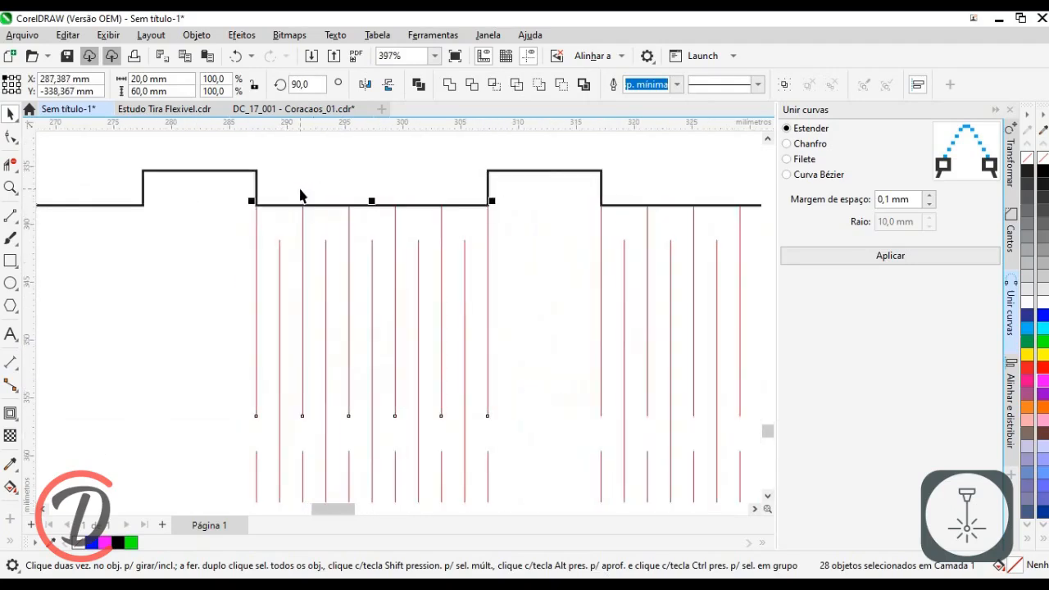
{"action": "scroll", "coordinate": [319, 196], "scroll_direction": "down", "scroll_amount": 5}
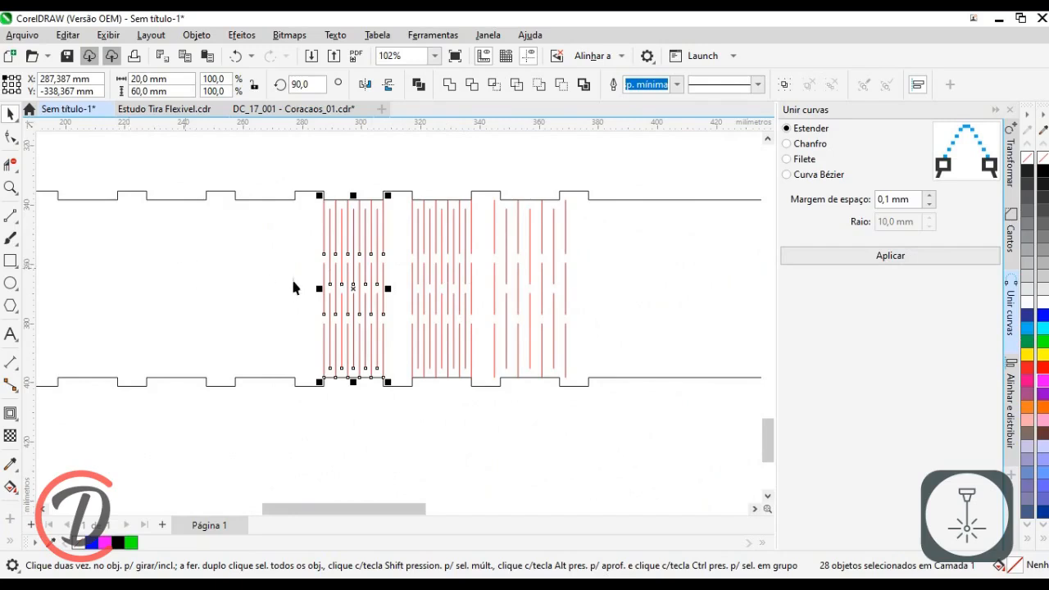
Step: Place another copy of the 20 mm cut-line block one gap further left, at X position 257,587 mm
{"action": "left_click_drag", "start_coordinate": [295, 286], "coordinate": [322, 293]}
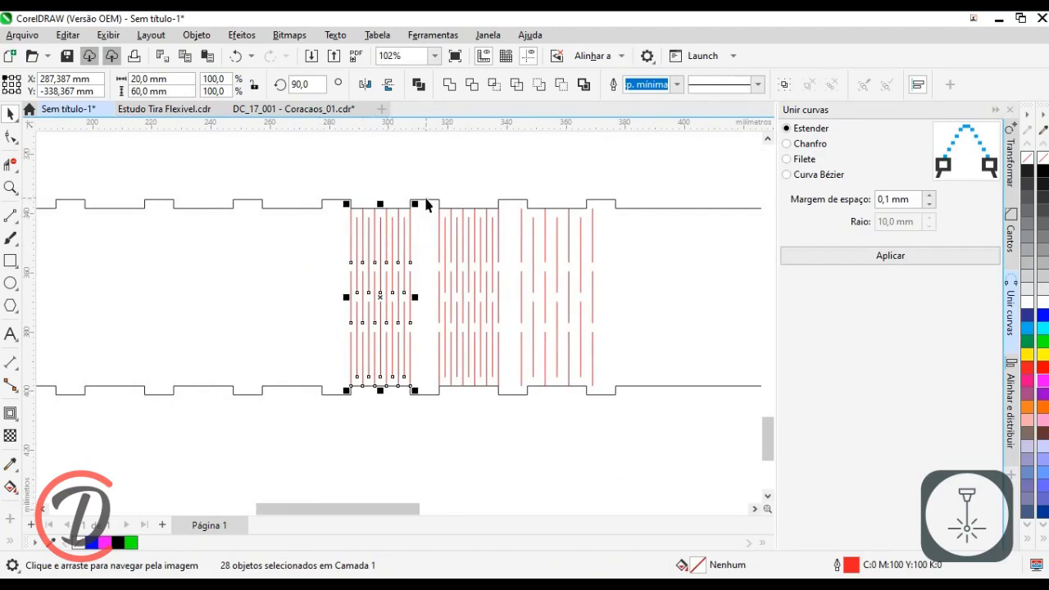
{"action": "scroll", "coordinate": [427, 205], "scroll_direction": "down", "scroll_amount": 3}
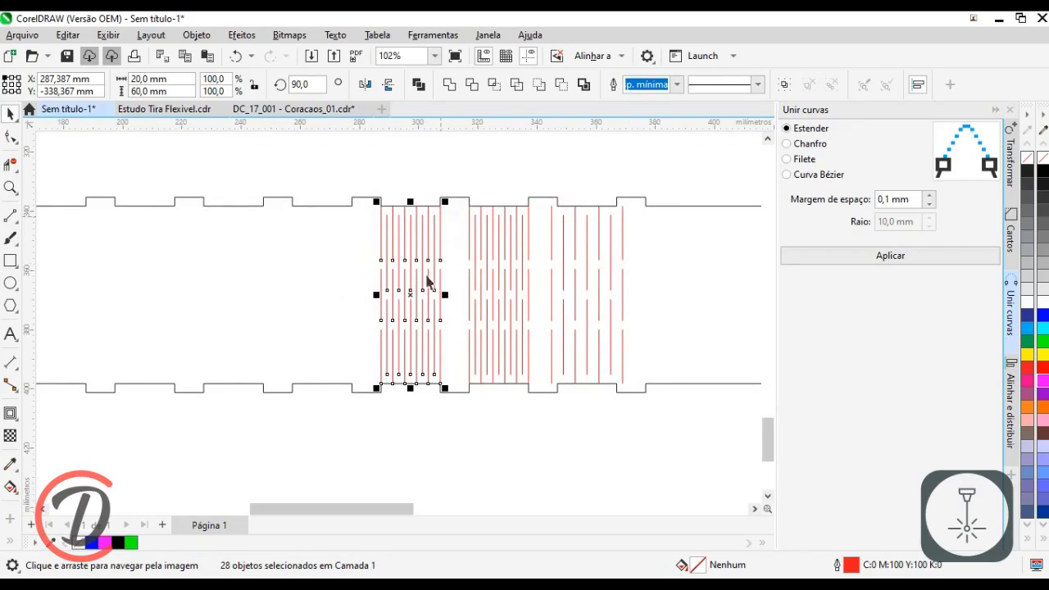
{"action": "scroll", "coordinate": [450, 244], "scroll_direction": "down", "scroll_amount": 1}
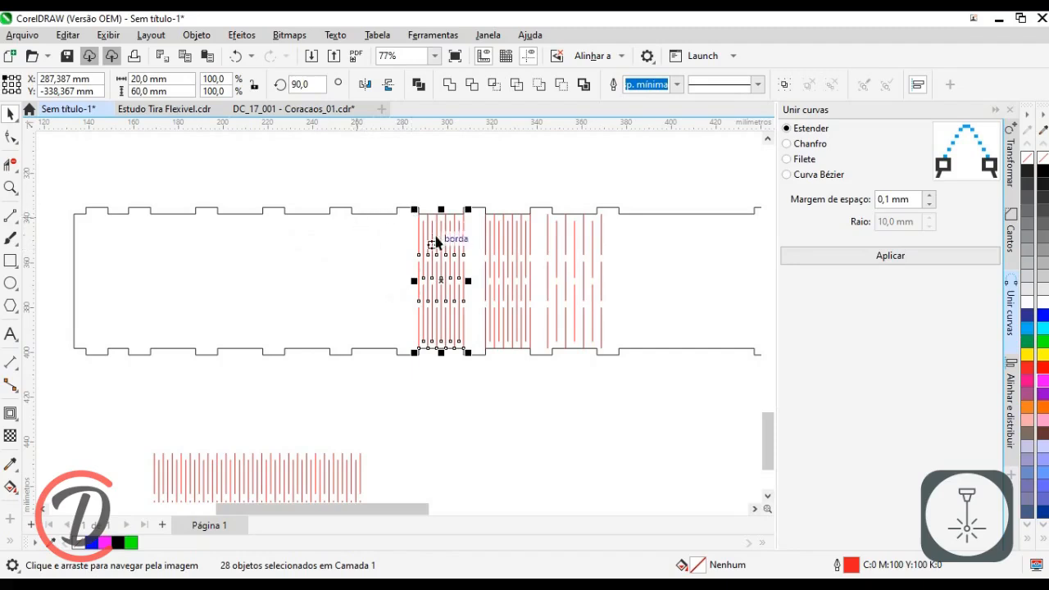
{"action": "scroll", "coordinate": [445, 234], "scroll_direction": "up", "scroll_amount": 4}
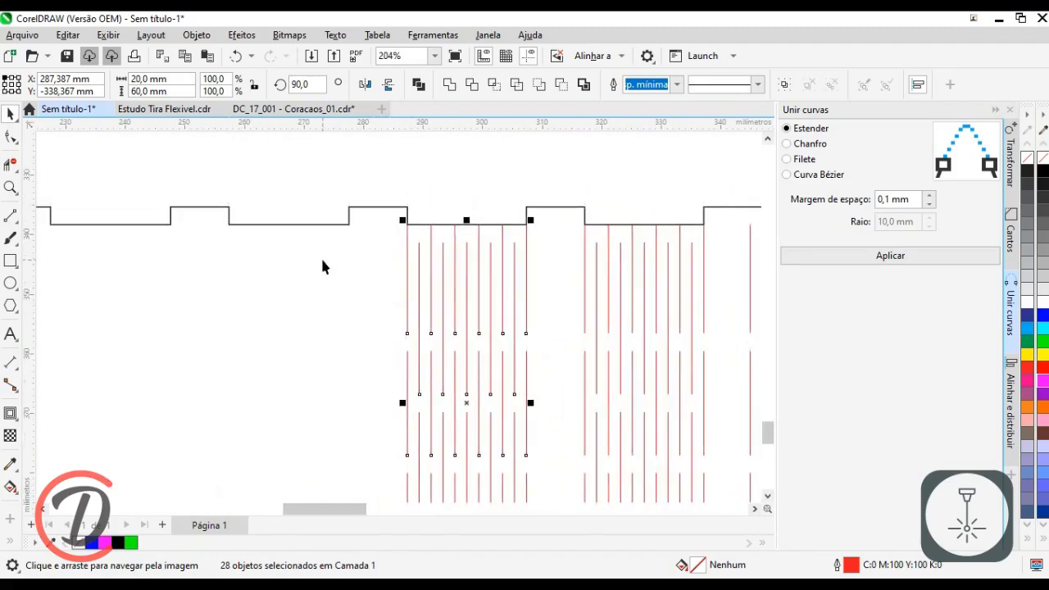
{"action": "left_click_drag", "start_coordinate": [529, 236], "coordinate": [349, 225]}
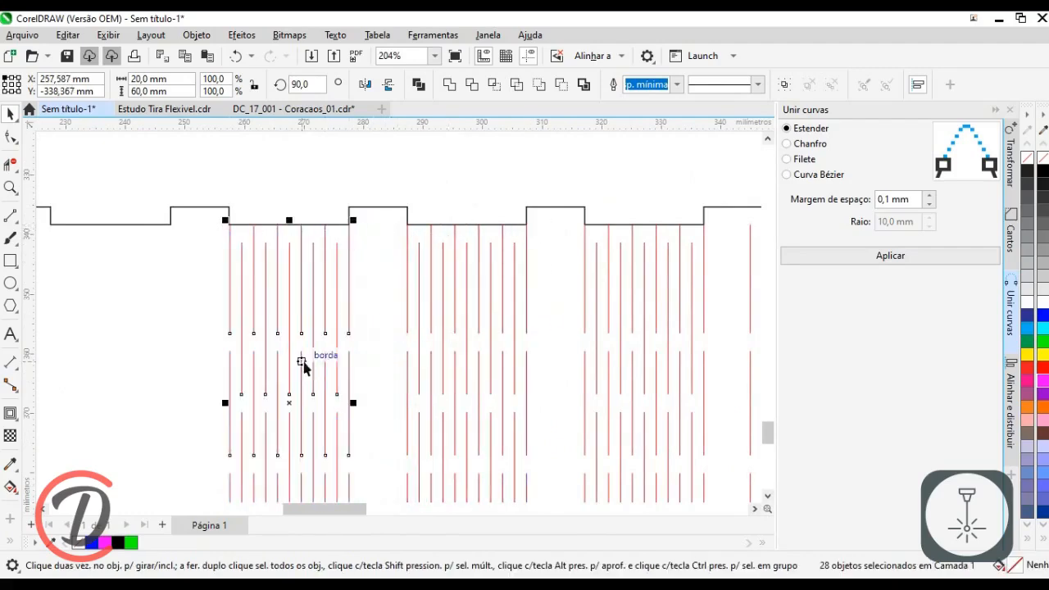
Step: Measure the offset between the newest block's first cut line and the tab edge, and undo the dimension
{"action": "left_click_drag", "start_coordinate": [360, 322], "coordinate": [467, 329]}
{"action": "scroll", "coordinate": [424, 237], "scroll_direction": "up", "scroll_amount": 6}
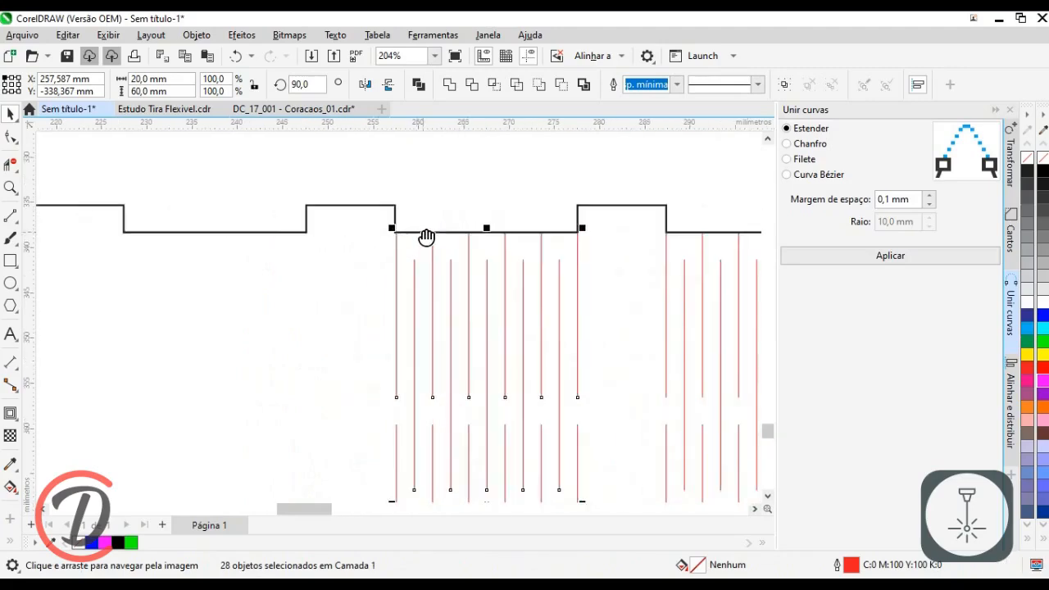
{"action": "scroll", "coordinate": [389, 234], "scroll_direction": "up", "scroll_amount": 5}
{"action": "left_click", "coordinate": [179, 267]}
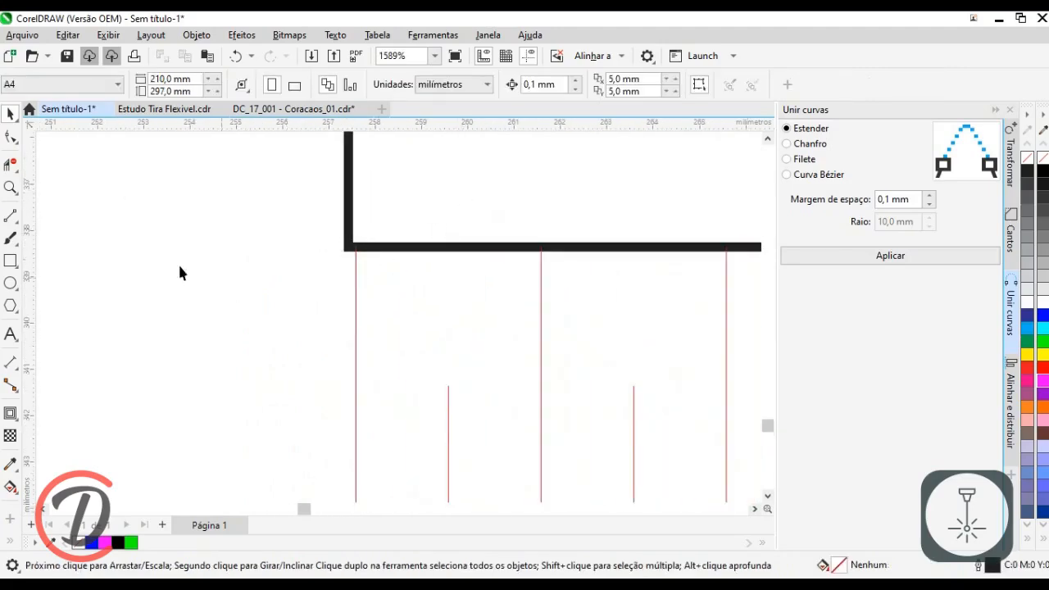
{"action": "left_click", "coordinate": [11, 362]}
{"action": "left_click_drag", "start_coordinate": [355, 248], "coordinate": [348, 249]}
{"action": "left_click", "coordinate": [328, 232]}
{"action": "key", "text": "space"}
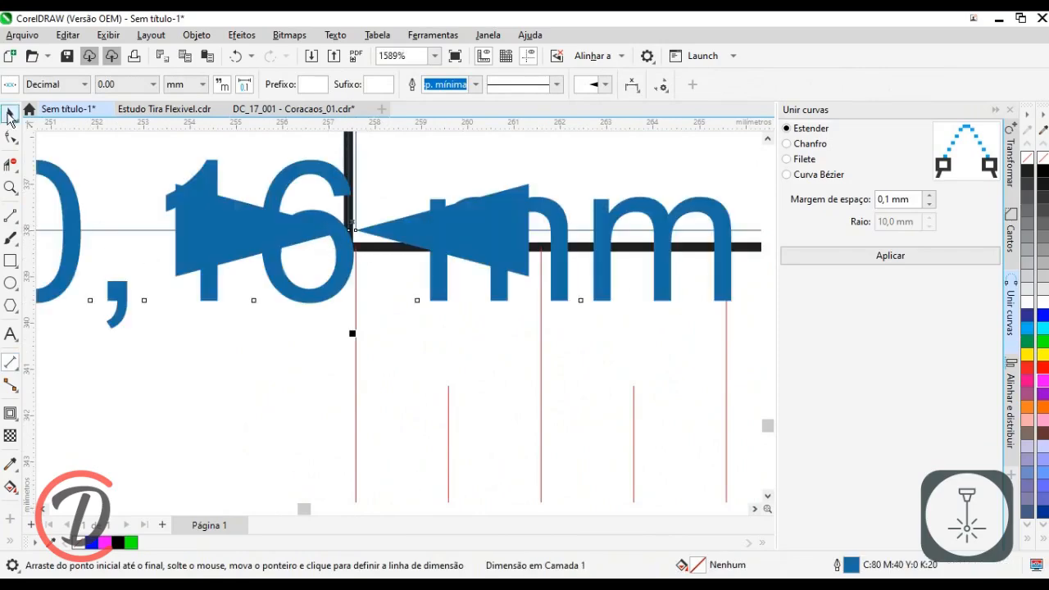
{"action": "key", "text": "ctrl+z"}
{"action": "scroll", "coordinate": [464, 169], "scroll_direction": "down", "scroll_amount": 6}
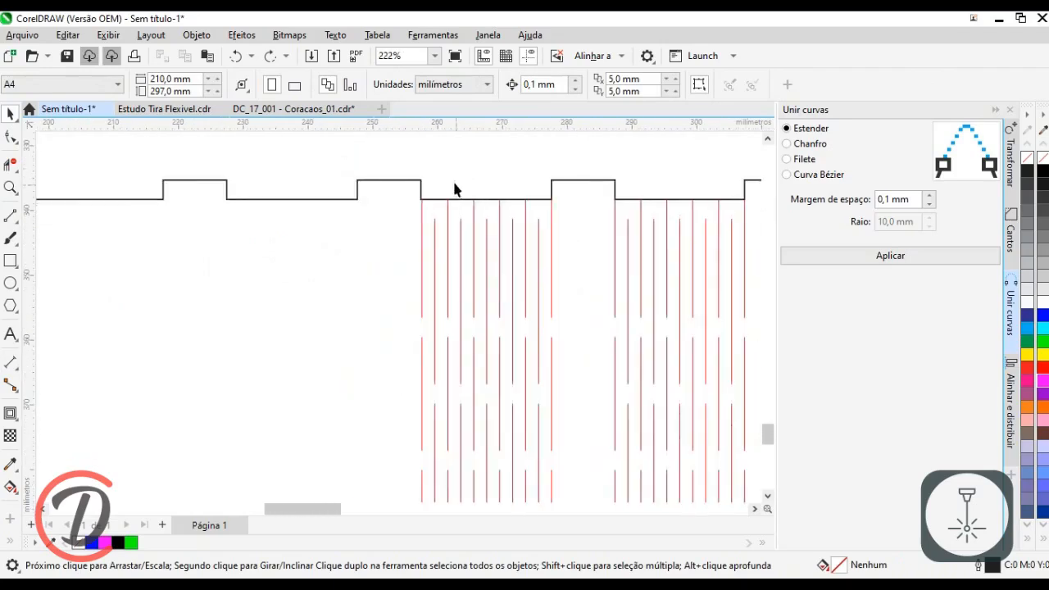
Step: Combine the 28 cut lines of the newest 20 mm wide block into a single curve
{"action": "left_click", "coordinate": [466, 211]}
{"action": "scroll", "coordinate": [466, 211], "scroll_direction": "down", "scroll_amount": 1}
{"action": "left_click_drag", "start_coordinate": [426, 152], "coordinate": [516, 402]}
{"action": "right_click", "coordinate": [501, 272]}
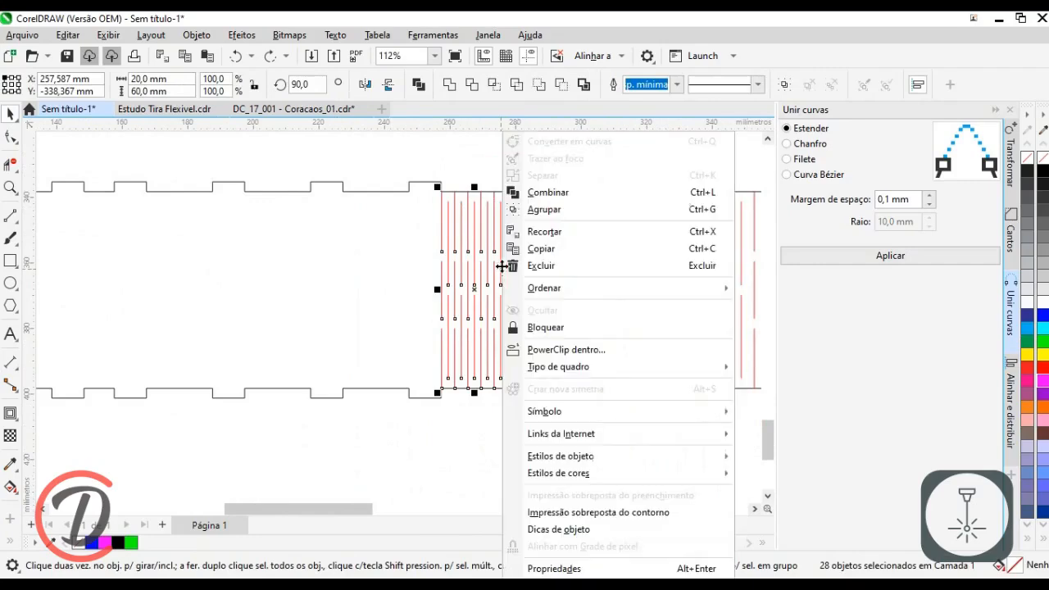
{"action": "left_click", "coordinate": [578, 193]}
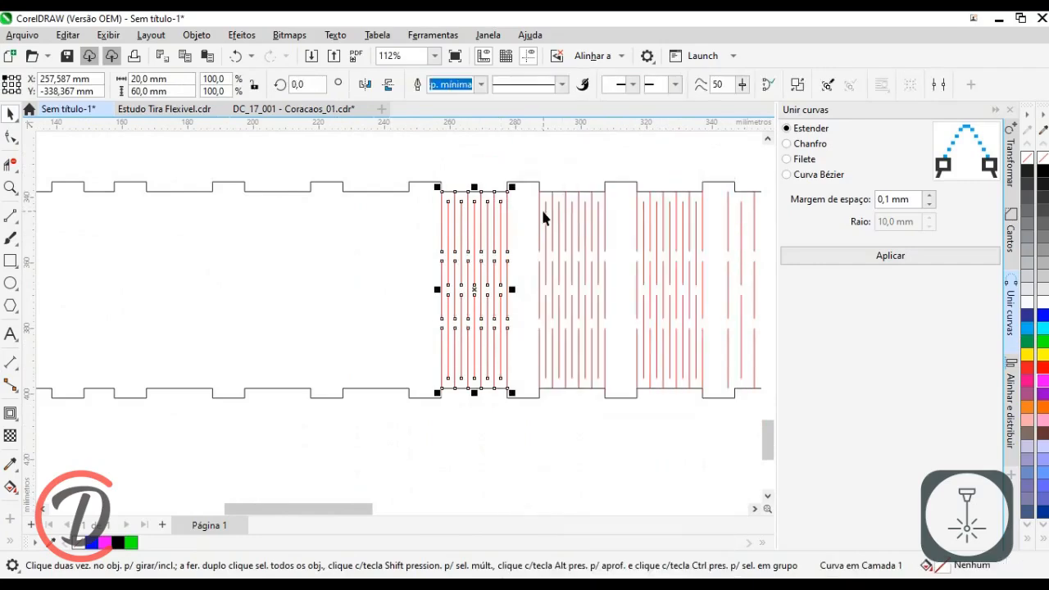
Step: Copy the combined cut-line block into the adjacent gap to the left, at X position 227,627 mm
{"action": "key", "text": "space"}
{"action": "scroll", "coordinate": [390, 176], "scroll_direction": "up", "scroll_amount": 1}
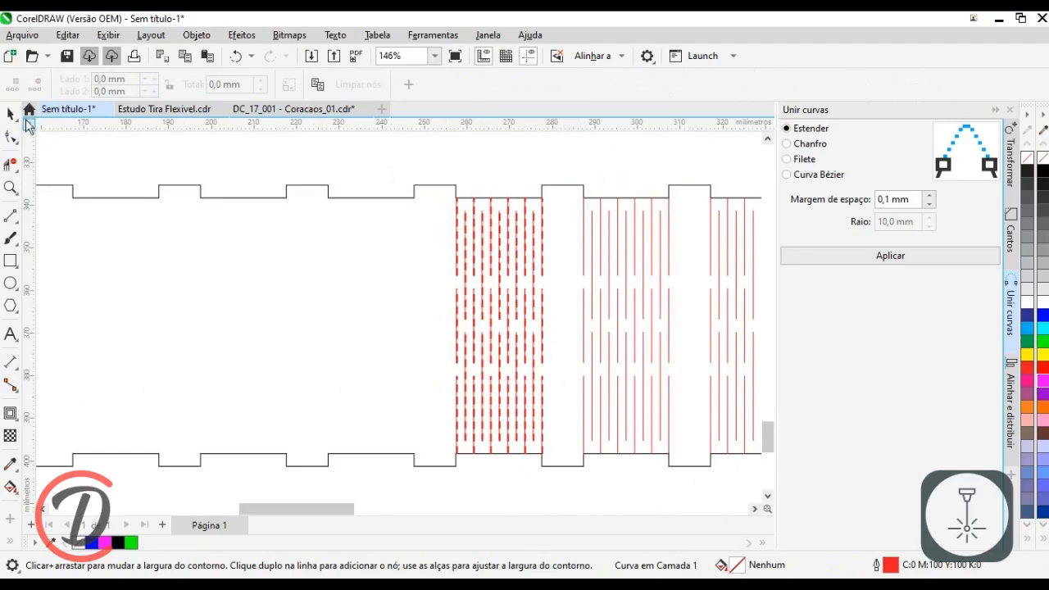
{"action": "left_click", "coordinate": [11, 114]}
{"action": "key", "text": "space"}
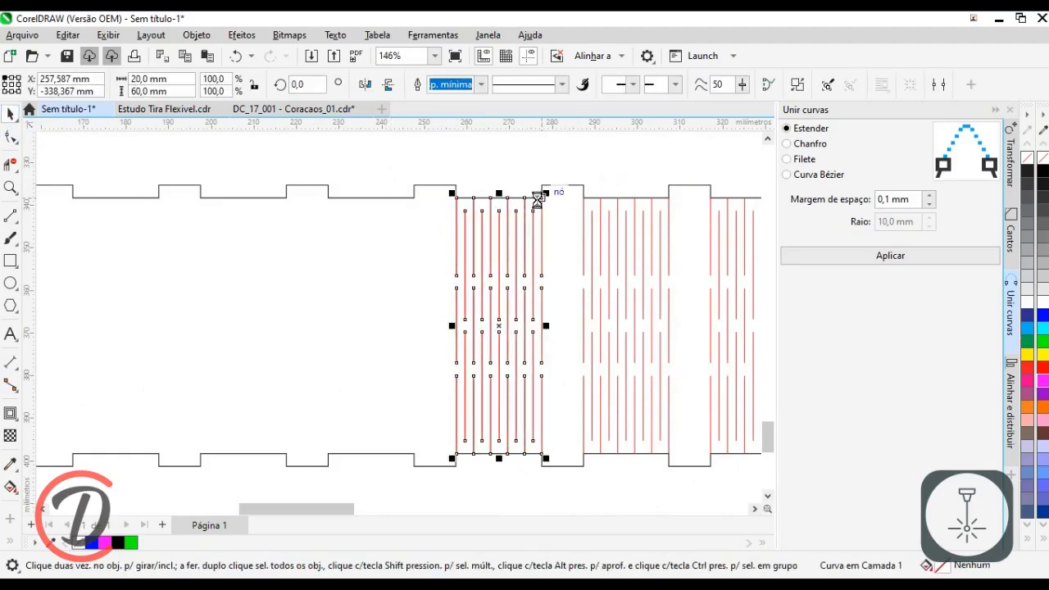
{"action": "left_click_drag", "start_coordinate": [539, 200], "coordinate": [412, 197]}
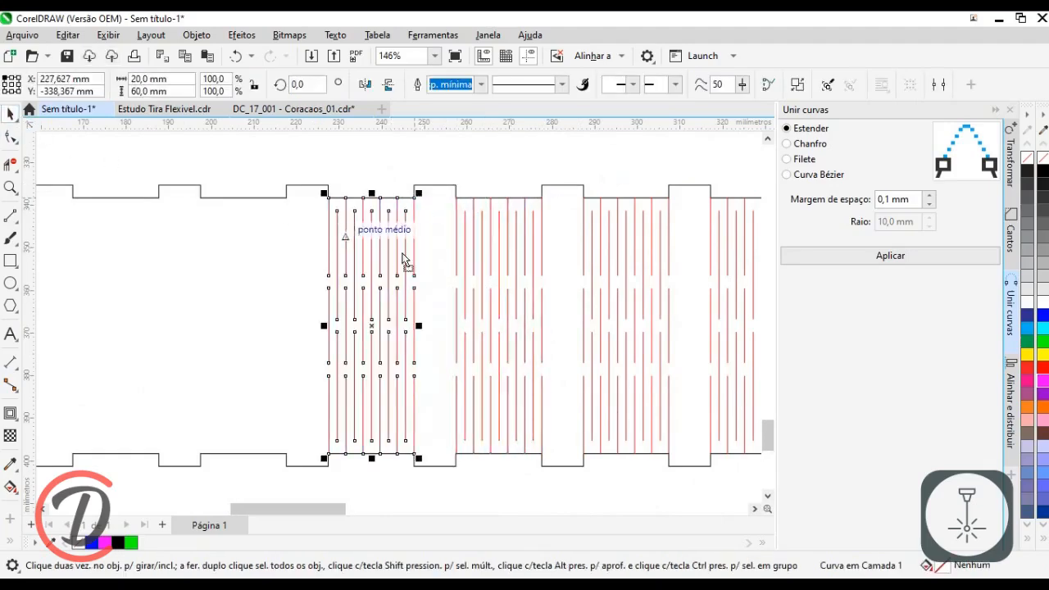
Step: Continue copying the cut-line block into the following gaps on the left, placing the last one at X position 167,707 mm
{"action": "left_click", "coordinate": [614, 216]}
{"action": "left_click_drag", "start_coordinate": [614, 216], "coordinate": [358, 211]}
{"action": "left_click_drag", "start_coordinate": [421, 248], "coordinate": [384, 234]}
{"action": "left_click_drag", "start_coordinate": [379, 252], "coordinate": [471, 250]}
{"action": "scroll", "coordinate": [462, 303], "scroll_direction": "down", "scroll_amount": 3}
{"action": "scroll", "coordinate": [370, 261], "scroll_direction": "up", "scroll_amount": 4}
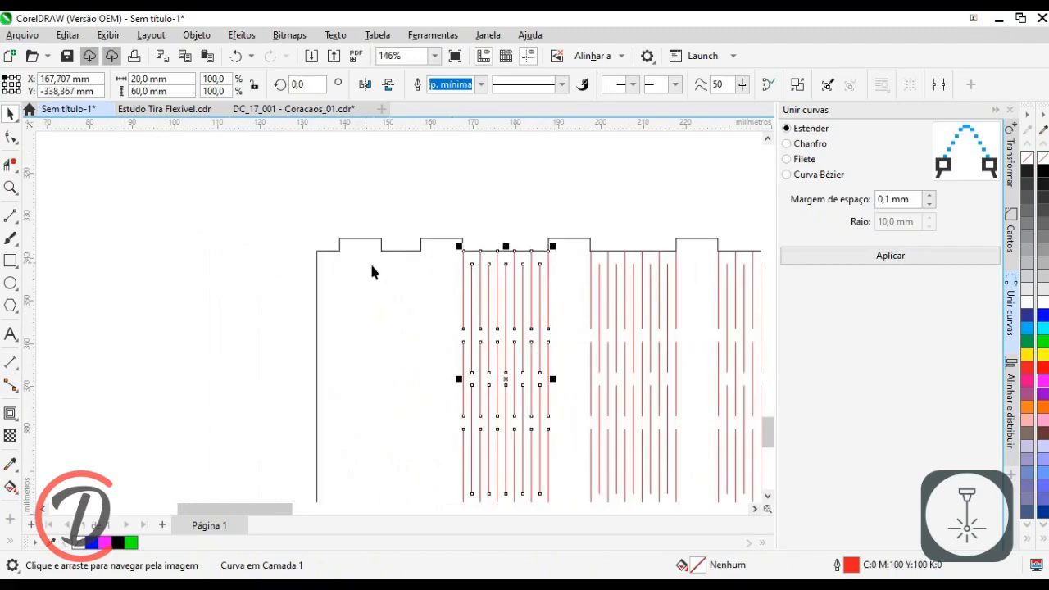
Step: Place another copy of the cut-line block at X position 137,747 mm, aligned with the narrow gap near the strip's left end
{"action": "left_click_drag", "start_coordinate": [479, 293], "coordinate": [466, 276]}
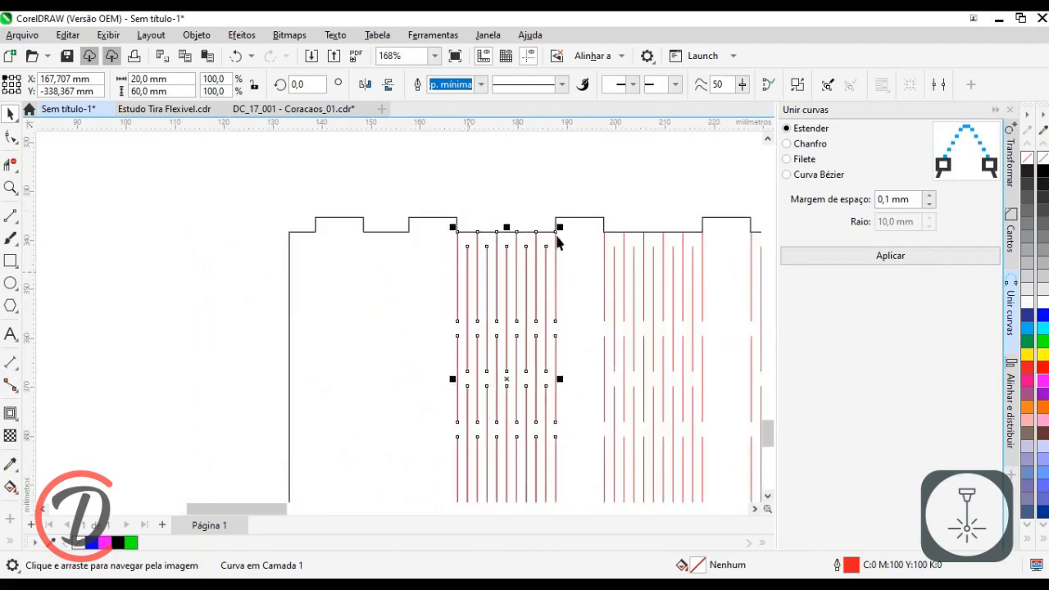
{"action": "left_click_drag", "start_coordinate": [556, 232], "coordinate": [409, 233]}
{"action": "left_click", "coordinate": [406, 187]}
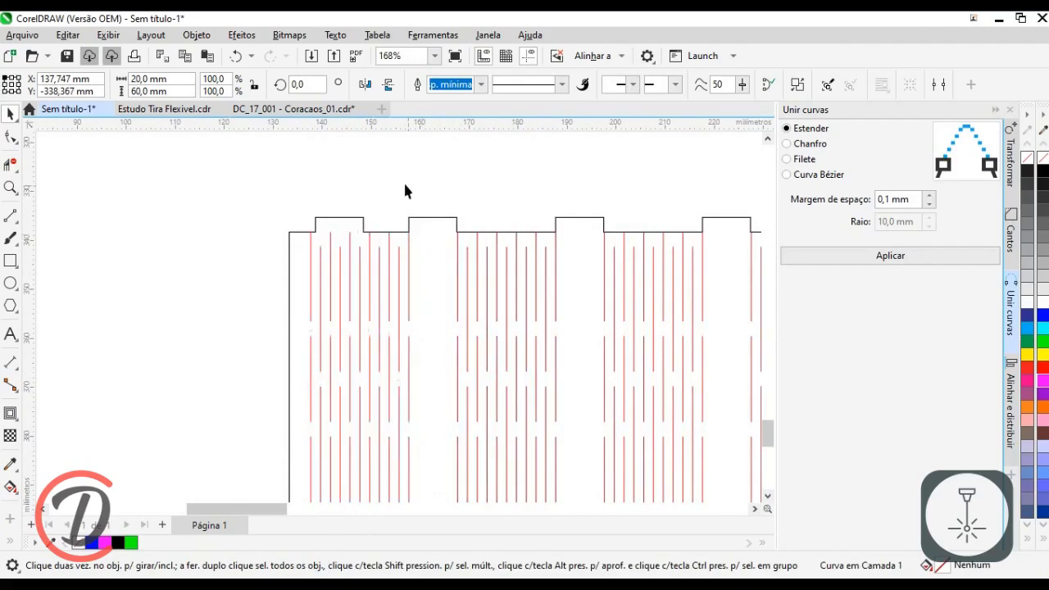
Step: Delete the nodes of the surplus cut lines under the leftmost tab, reducing that block to 12 mm wide
{"action": "scroll", "coordinate": [363, 202], "scroll_direction": "up", "scroll_amount": 2}
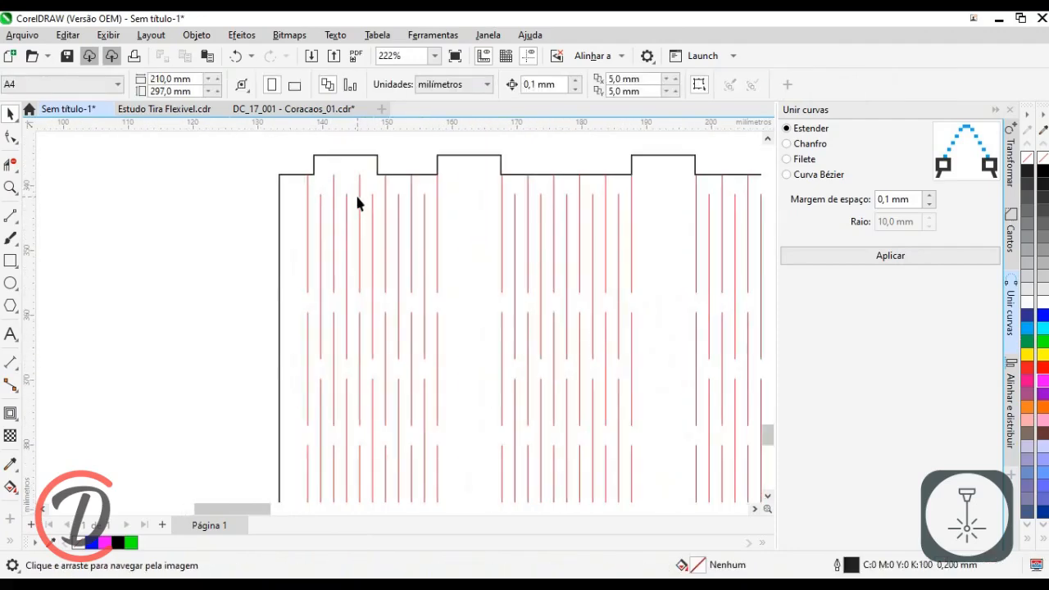
{"action": "left_click", "coordinate": [355, 193]}
{"action": "left_click", "coordinate": [305, 219]}
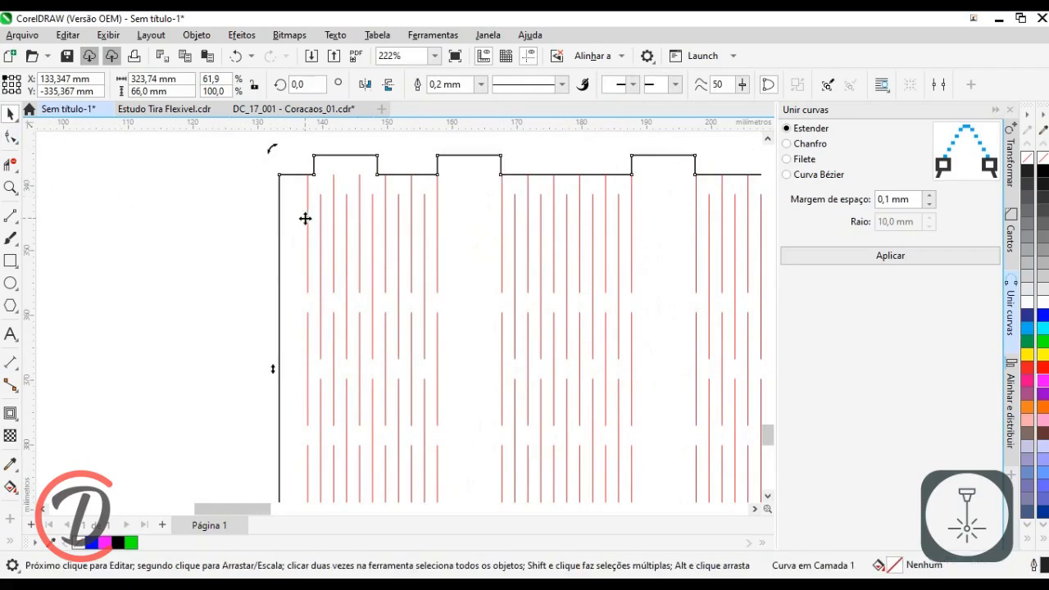
{"action": "left_click", "coordinate": [309, 221]}
{"action": "scroll", "coordinate": [309, 221], "scroll_direction": "down", "scroll_amount": 3}
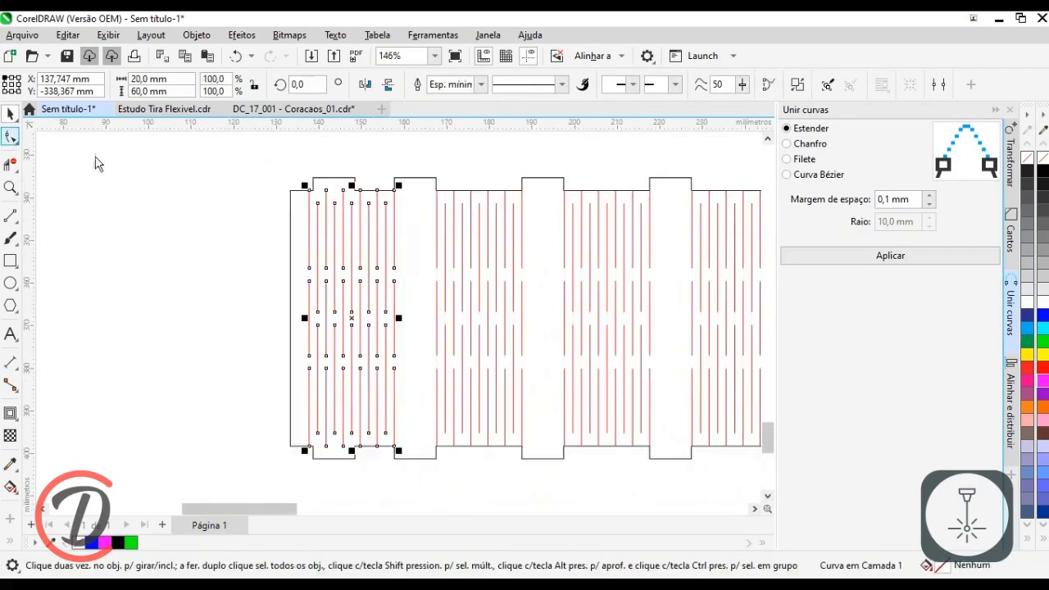
{"action": "key", "text": "F10"}
{"action": "left_click_drag", "start_coordinate": [271, 166], "coordinate": [339, 466]}
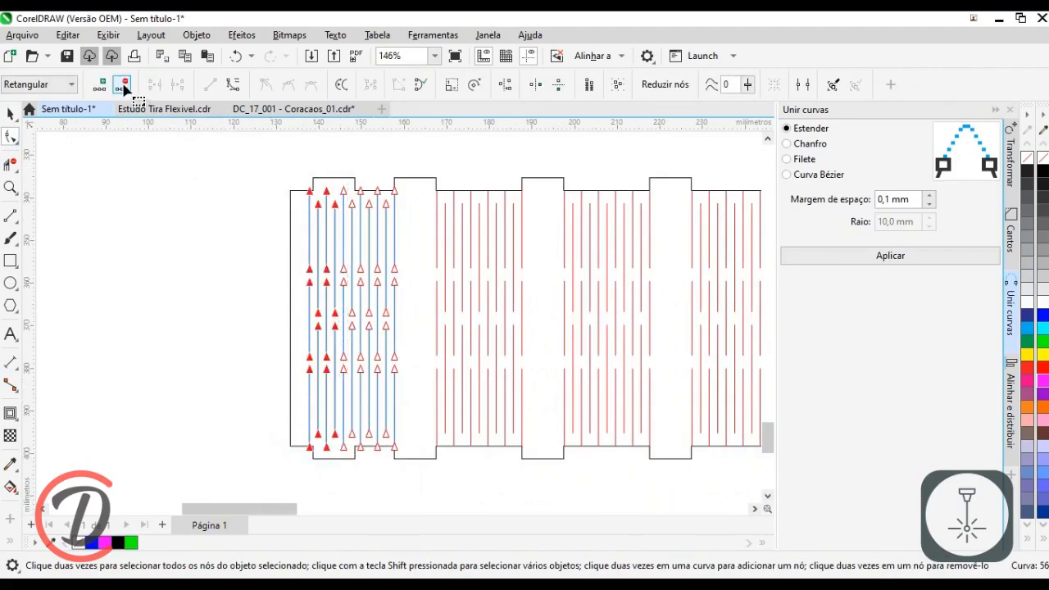
{"action": "left_click", "coordinate": [123, 86]}
{"action": "left_click", "coordinate": [10, 113]}
Step: Measure the horizontal distance from the shortened block's first cut line to the leftmost tab's right corner, and delete the dimension
{"action": "scroll", "coordinate": [379, 227], "scroll_direction": "up", "scroll_amount": 5}
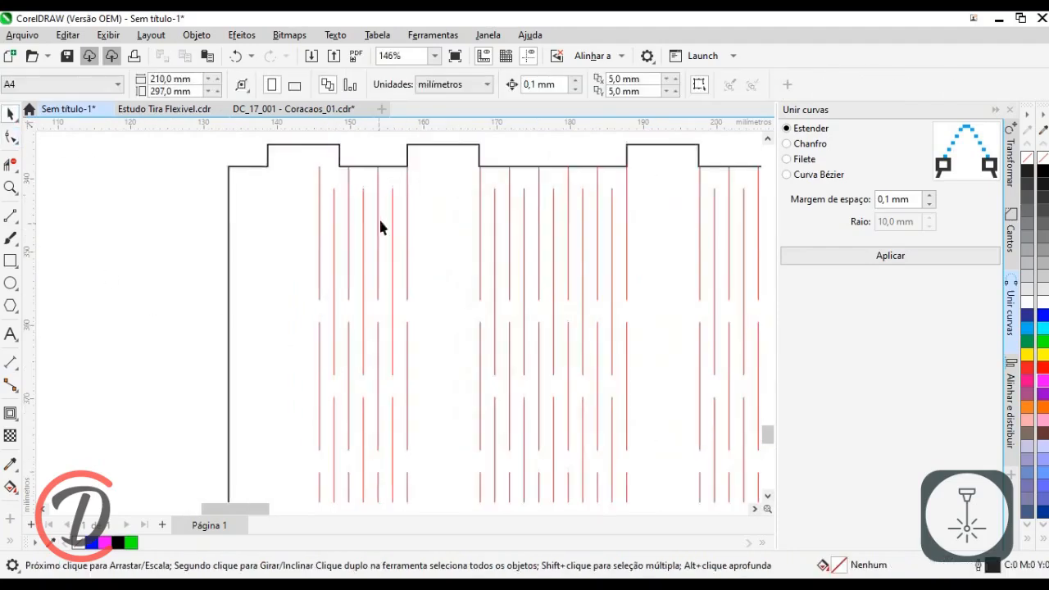
{"action": "left_click_drag", "start_coordinate": [308, 137], "coordinate": [304, 188]}
{"action": "scroll", "coordinate": [304, 188], "scroll_direction": "up", "scroll_amount": 2}
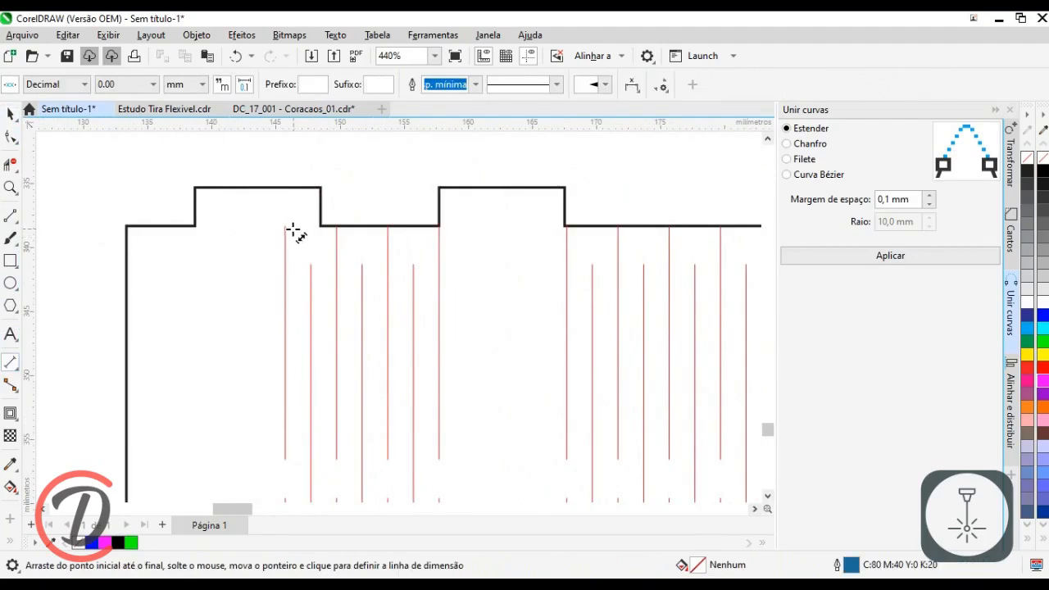
{"action": "left_click_drag", "start_coordinate": [285, 226], "coordinate": [320, 227]}
{"action": "left_click", "coordinate": [312, 227]}
{"action": "left_click", "coordinate": [11, 113]}
{"action": "left_click", "coordinate": [307, 261]}
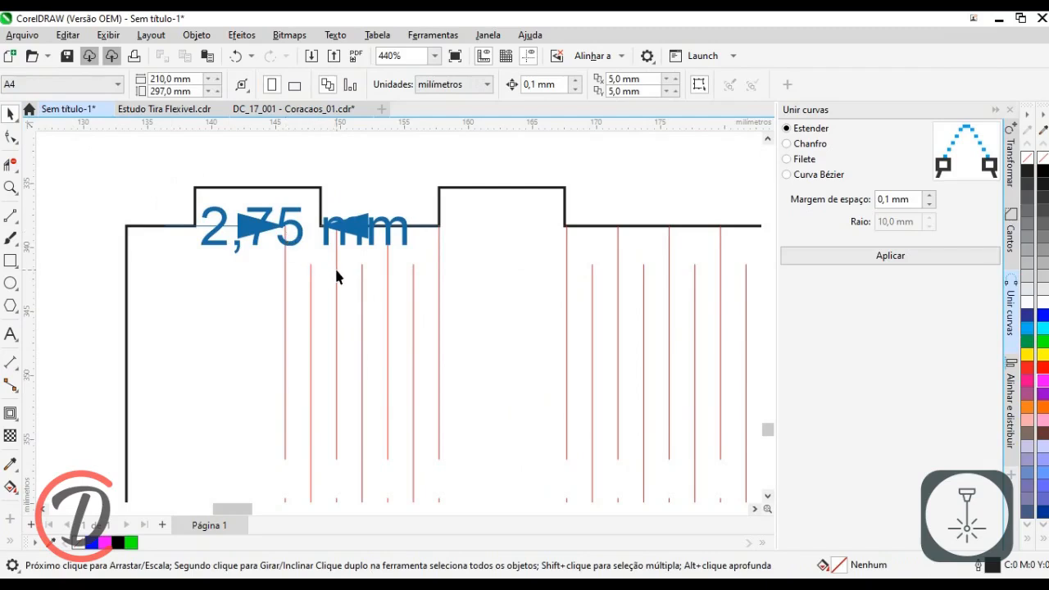
{"action": "right_click", "coordinate": [362, 219]}
{"action": "left_click", "coordinate": [281, 228]}
{"action": "left_click", "coordinate": [281, 226]}
{"action": "left_click", "coordinate": [249, 232]}
{"action": "right_click", "coordinate": [244, 234]}
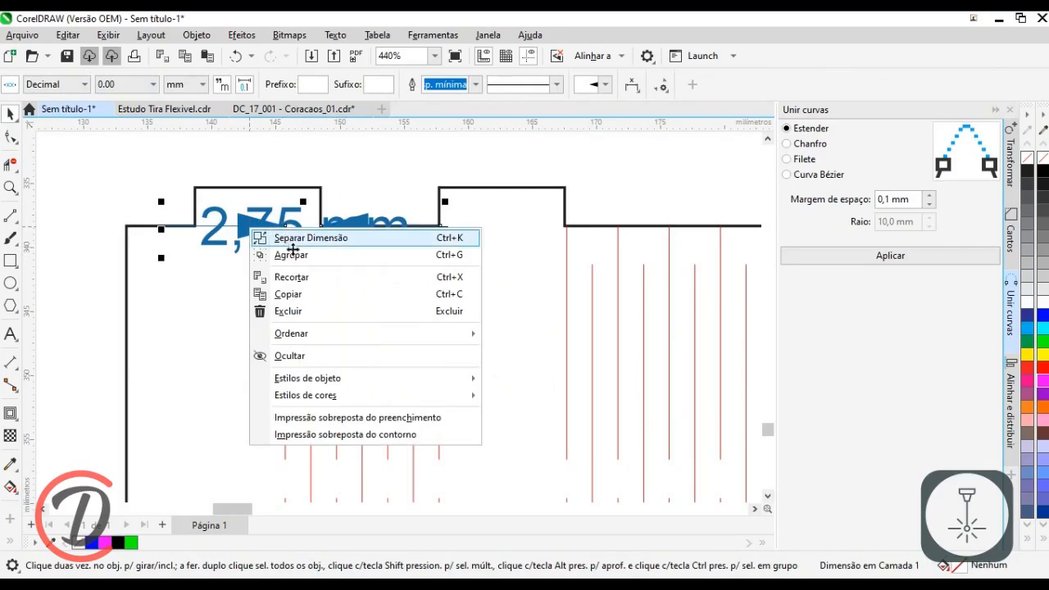
{"action": "left_click", "coordinate": [279, 306]}
Step: Center the 12 mm cut-line block on the narrow gap by shifting its X position to 147,122 mm
{"action": "scroll", "coordinate": [288, 259], "scroll_direction": "down", "scroll_amount": 1}
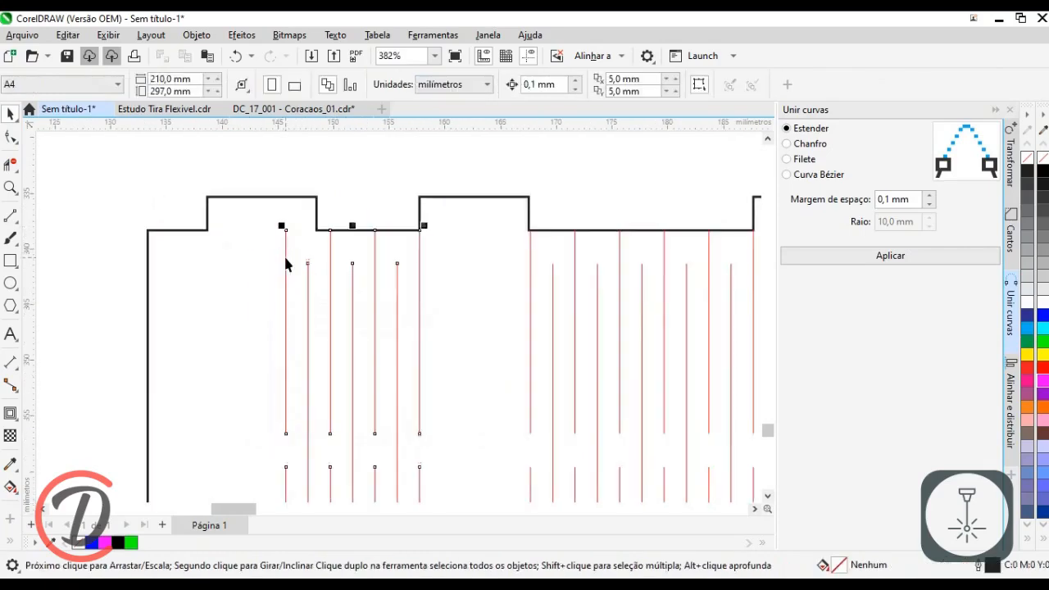
{"action": "left_click_drag", "start_coordinate": [72, 79], "coordinate": [176, 99]}
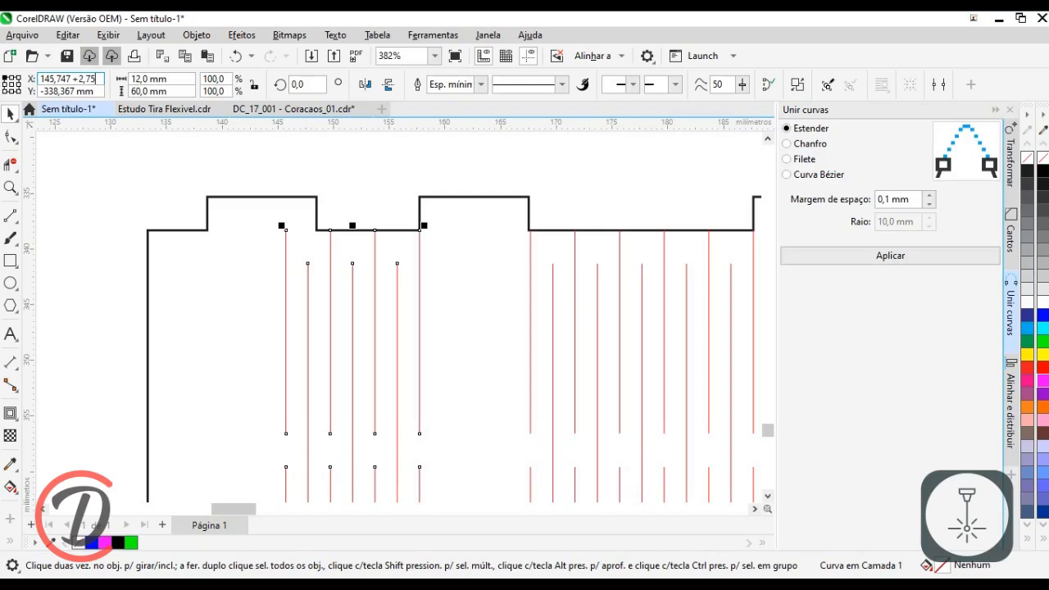
{"action": "key", "text": "Return"}
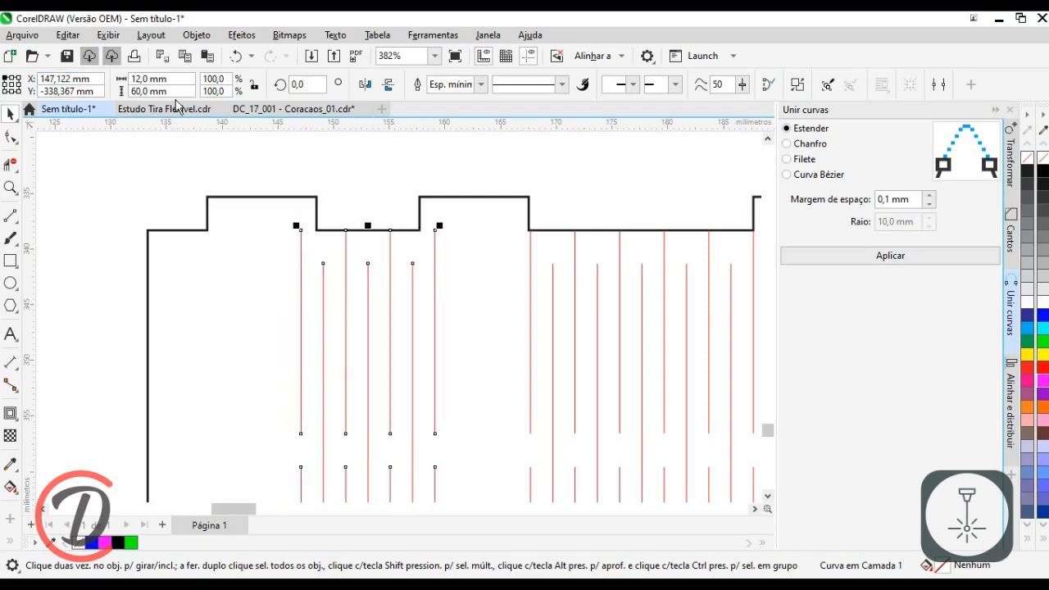
{"action": "left_click", "coordinate": [348, 188]}
{"action": "scroll", "coordinate": [248, 191], "scroll_direction": "down", "scroll_amount": 6}
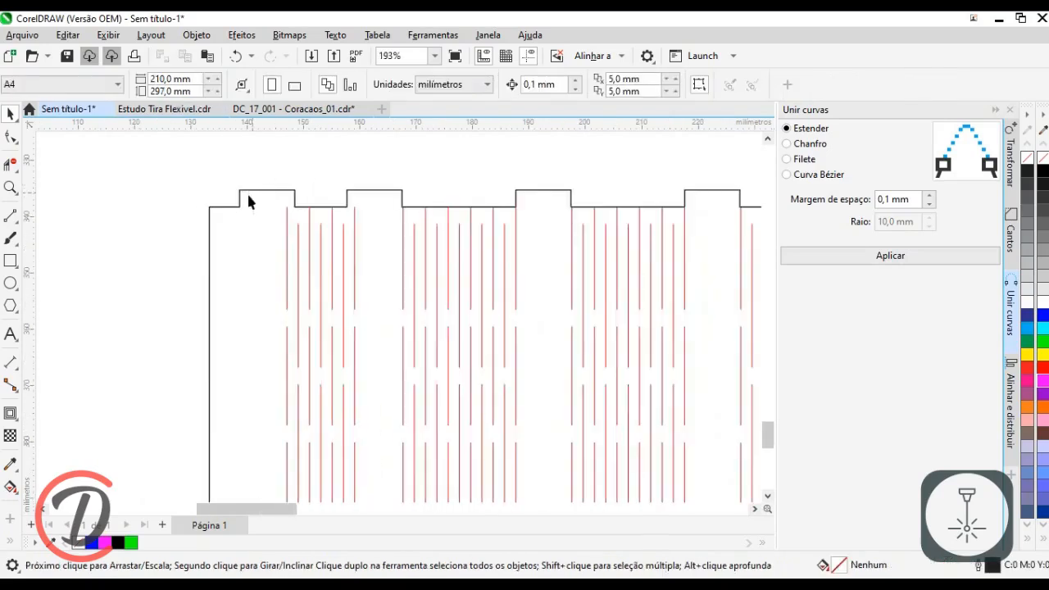
Step: Delete the spare cut-line pattern lying below the tabbed strip
{"action": "left_click_drag", "start_coordinate": [426, 443], "coordinate": [251, 347]}
{"action": "right_click", "coordinate": [323, 386]}
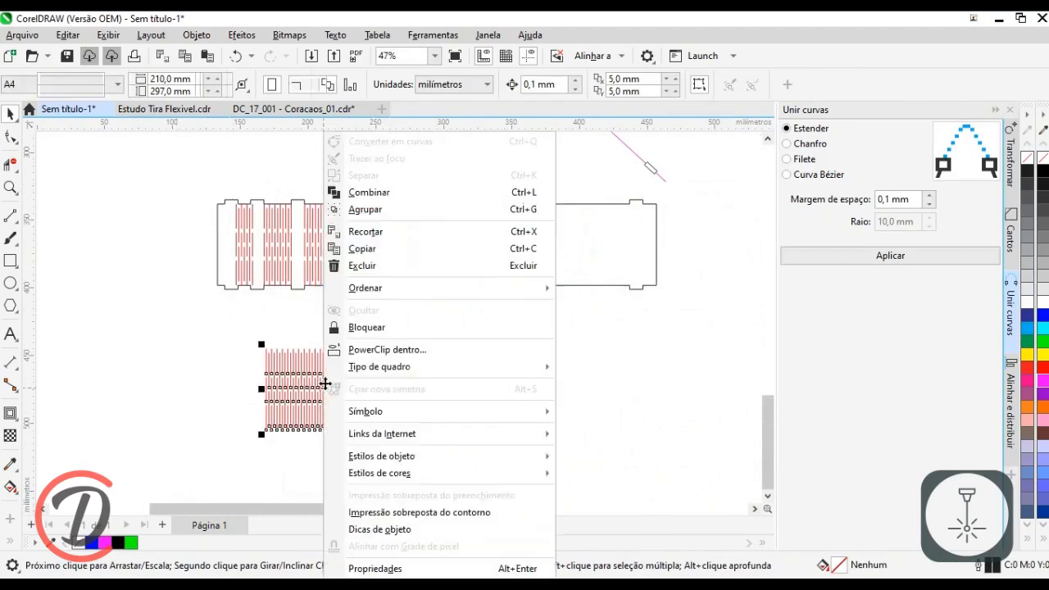
{"action": "left_click", "coordinate": [383, 267]}
Step: Delete the slot rectangles and the purple curve segments along the left half of the guide heart, keeping the blue curve
{"action": "scroll", "coordinate": [355, 362], "scroll_direction": "down", "scroll_amount": 1}
{"action": "left_click_drag", "start_coordinate": [478, 265], "coordinate": [369, 319]}
{"action": "left_click_drag", "start_coordinate": [362, 355], "coordinate": [393, 334]}
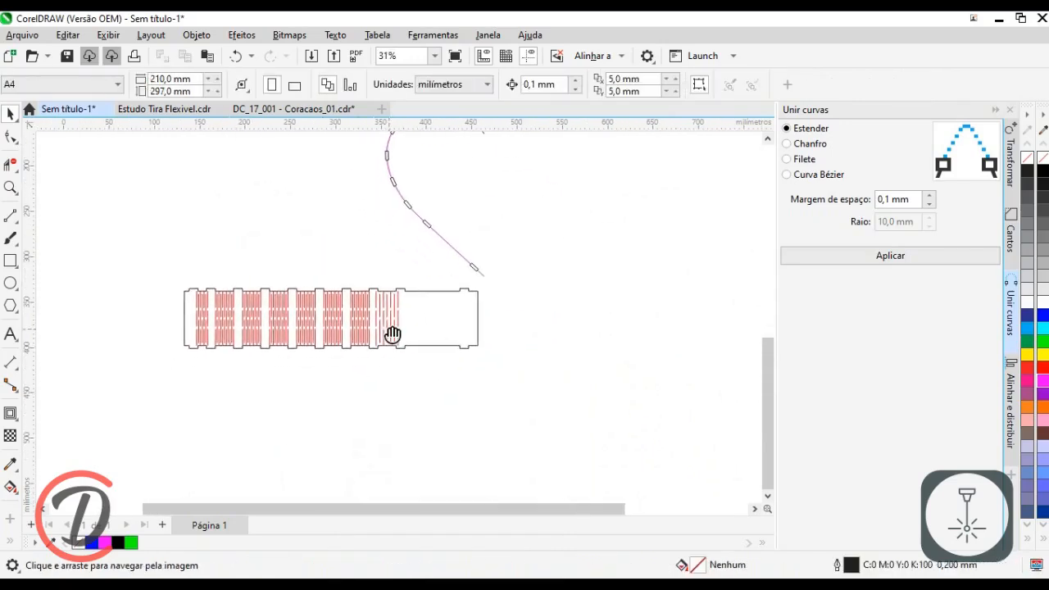
{"action": "key", "text": "space"}
{"action": "left_click_drag", "start_coordinate": [305, 352], "coordinate": [289, 445]}
{"action": "left_click_drag", "start_coordinate": [482, 290], "coordinate": [396, 493]}
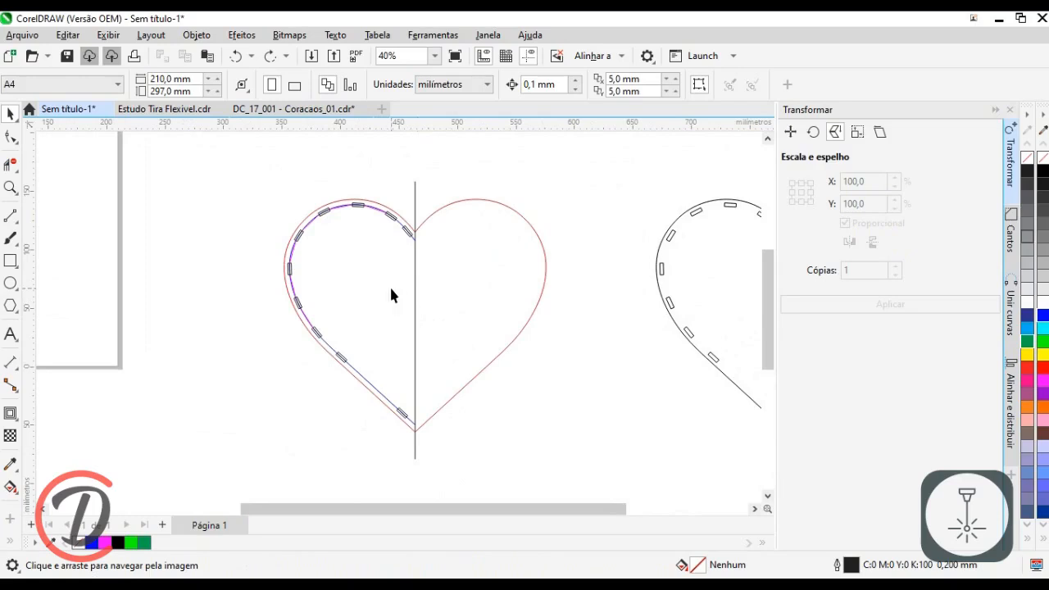
{"action": "scroll", "coordinate": [393, 307], "scroll_direction": "up", "scroll_amount": 1}
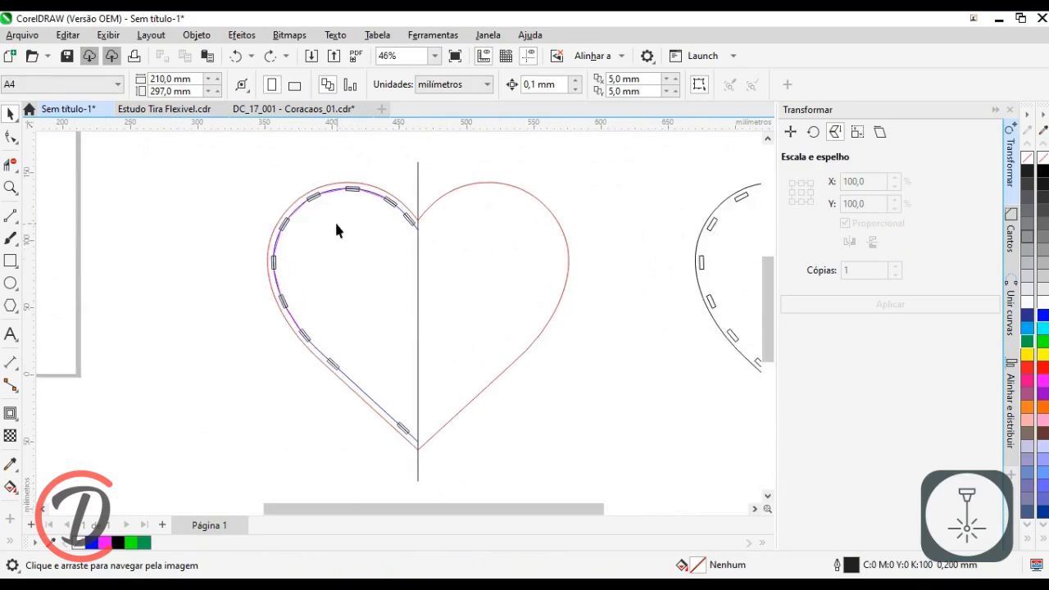
{"action": "left_click_drag", "start_coordinate": [245, 167], "coordinate": [426, 437]}
{"action": "right_click", "coordinate": [426, 435]}
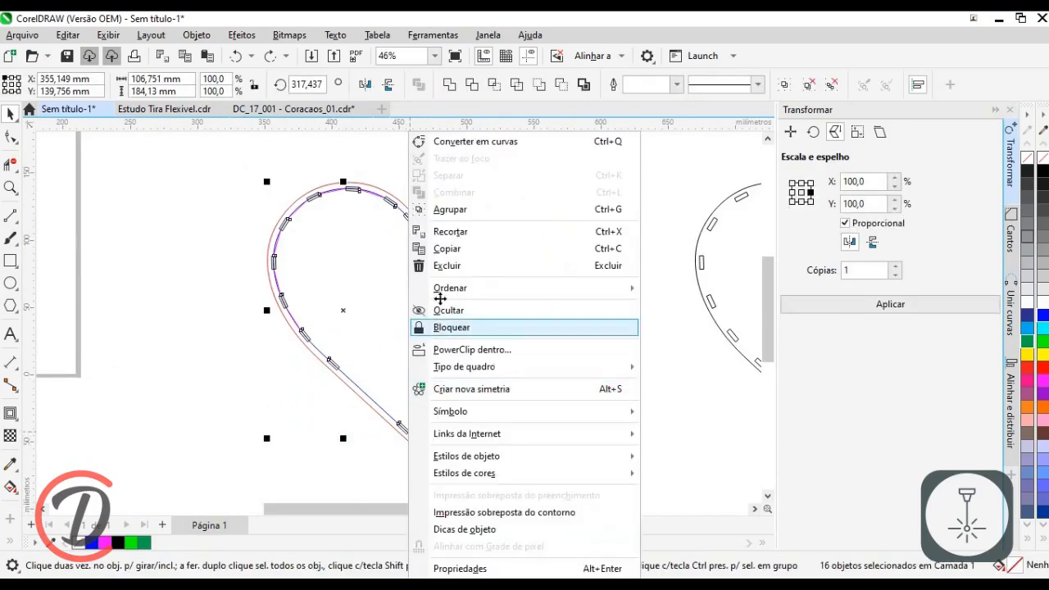
{"action": "left_click", "coordinate": [460, 267]}
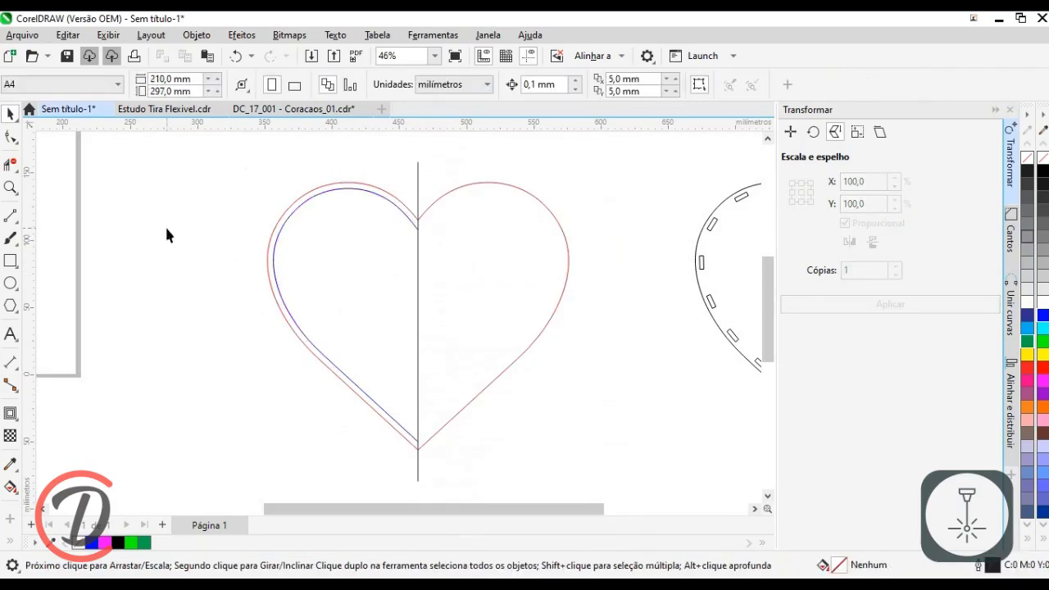
Step: Apply a one-step contour with a 1,5 mm offset to the blue half-heart curve
{"action": "scroll", "coordinate": [386, 220], "scroll_direction": "up", "scroll_amount": 1}
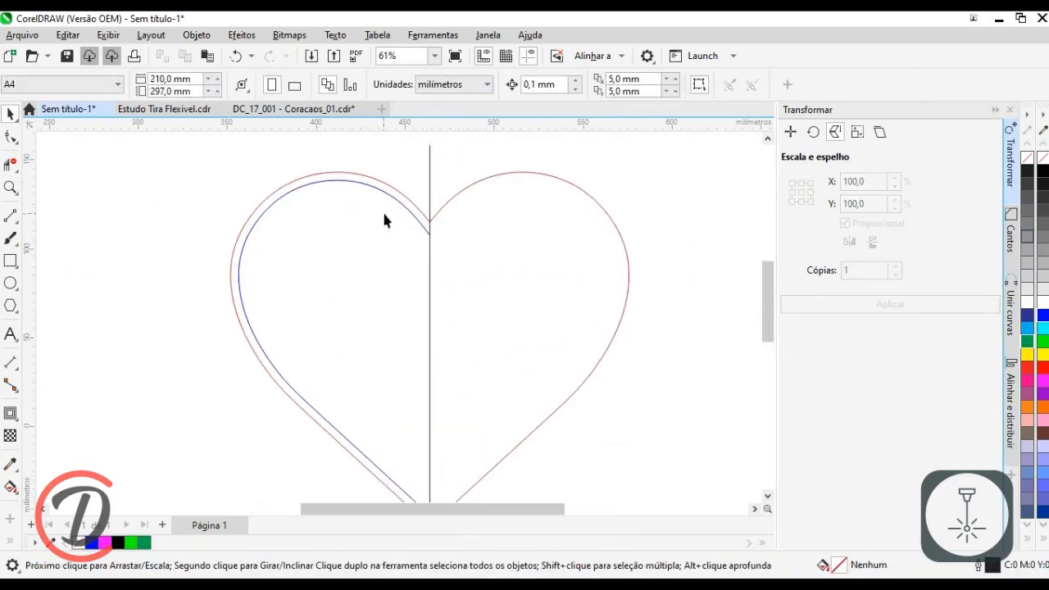
{"action": "left_click", "coordinate": [18, 416]}
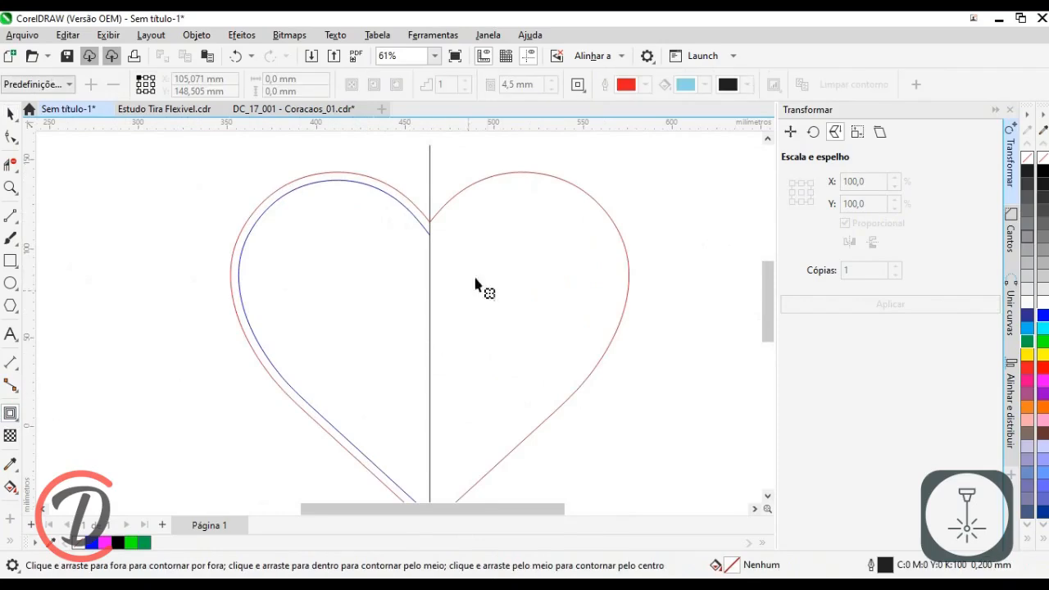
{"action": "scroll", "coordinate": [402, 217], "scroll_direction": "up", "scroll_amount": 5}
{"action": "left_click", "coordinate": [384, 230]}
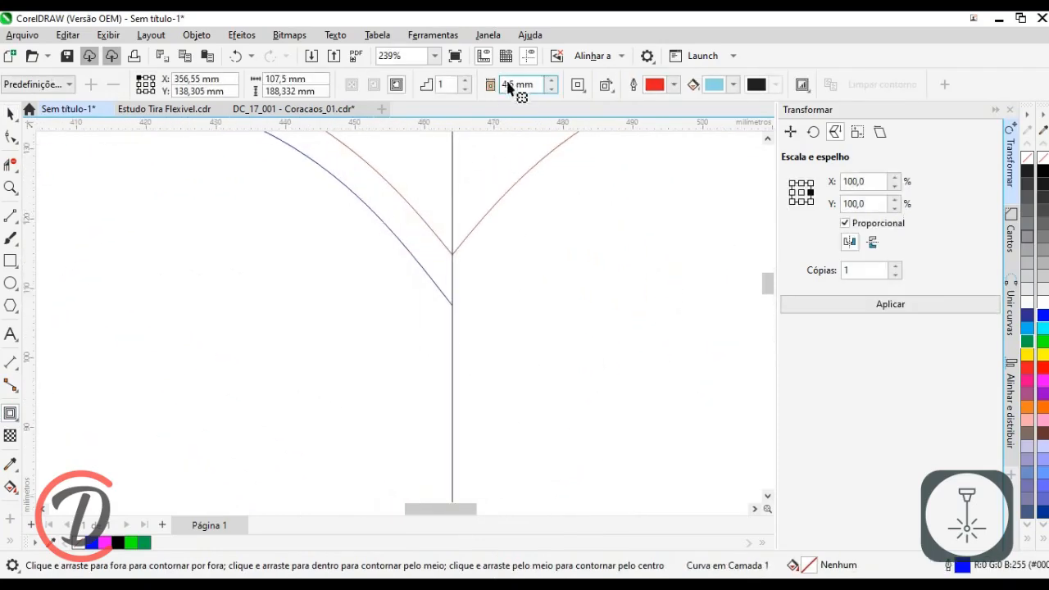
{"action": "left_click_drag", "start_coordinate": [535, 85], "coordinate": [382, 76]}
{"action": "type", "text": "1,5"}
{"action": "key", "text": "Return"}
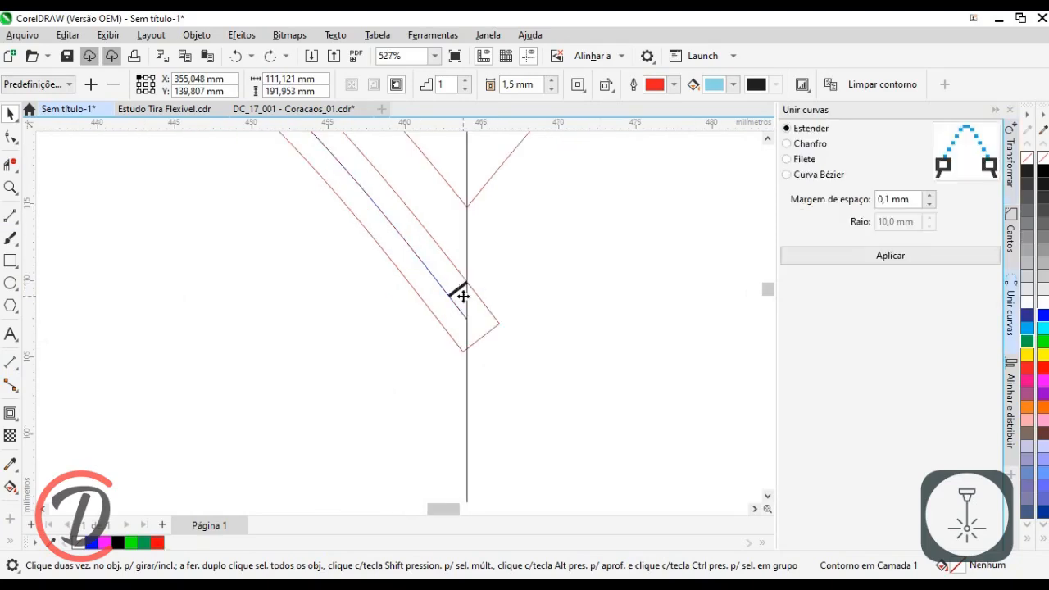
Step: Replace the short line with a 1,5 mm line from the contour's crossing with the vertical axis, perpendicular to the blue curve
{"action": "right_click", "coordinate": [458, 289]}
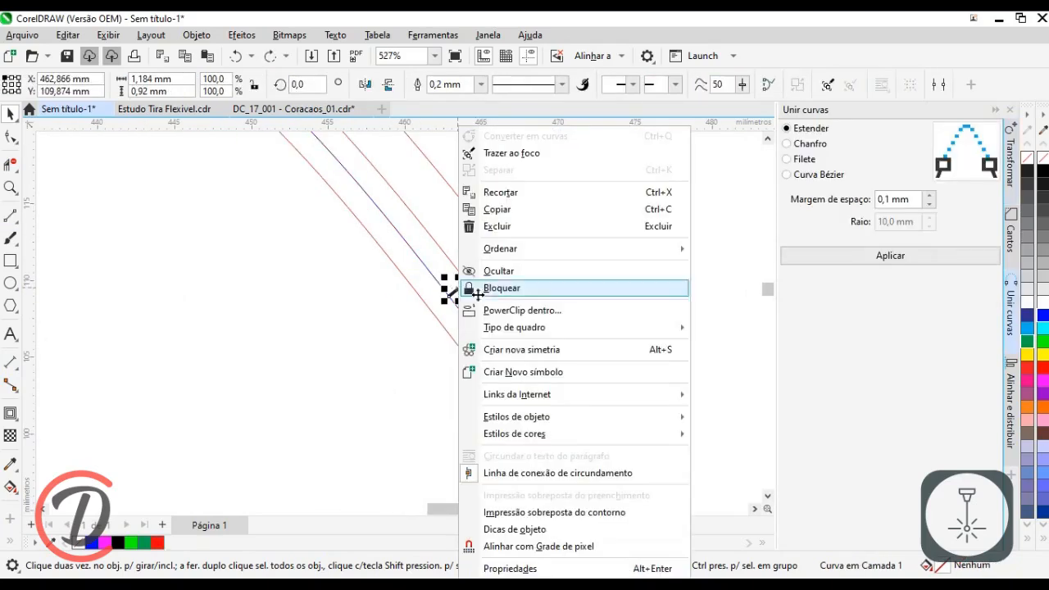
{"action": "left_click", "coordinate": [525, 228]}
{"action": "scroll", "coordinate": [484, 274], "scroll_direction": "up", "scroll_amount": 2}
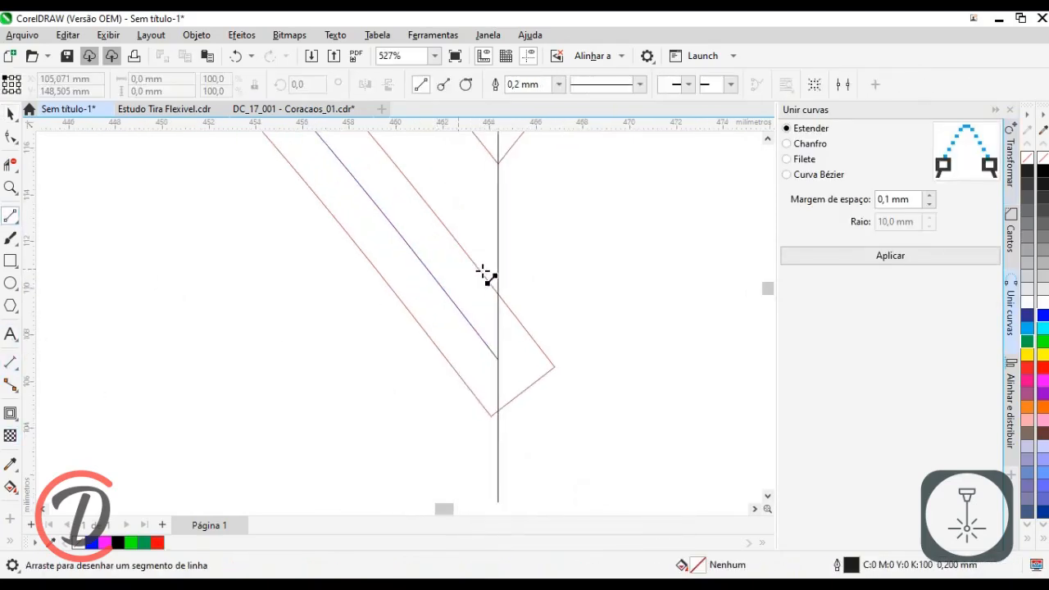
{"action": "left_click_drag", "start_coordinate": [504, 301], "coordinate": [462, 333]}
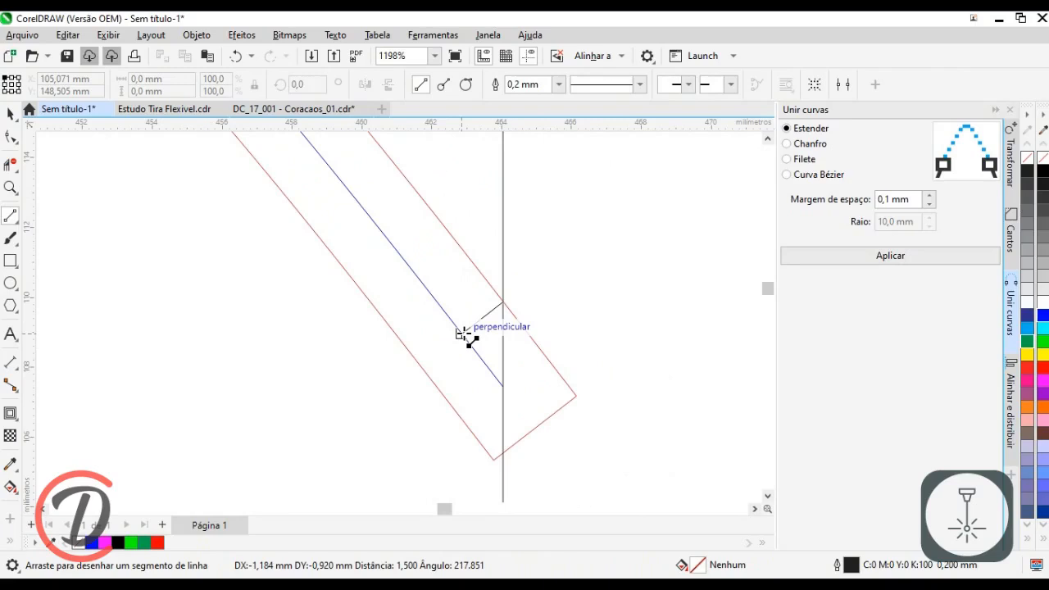
{"action": "left_click_drag", "start_coordinate": [463, 334], "coordinate": [461, 333]}
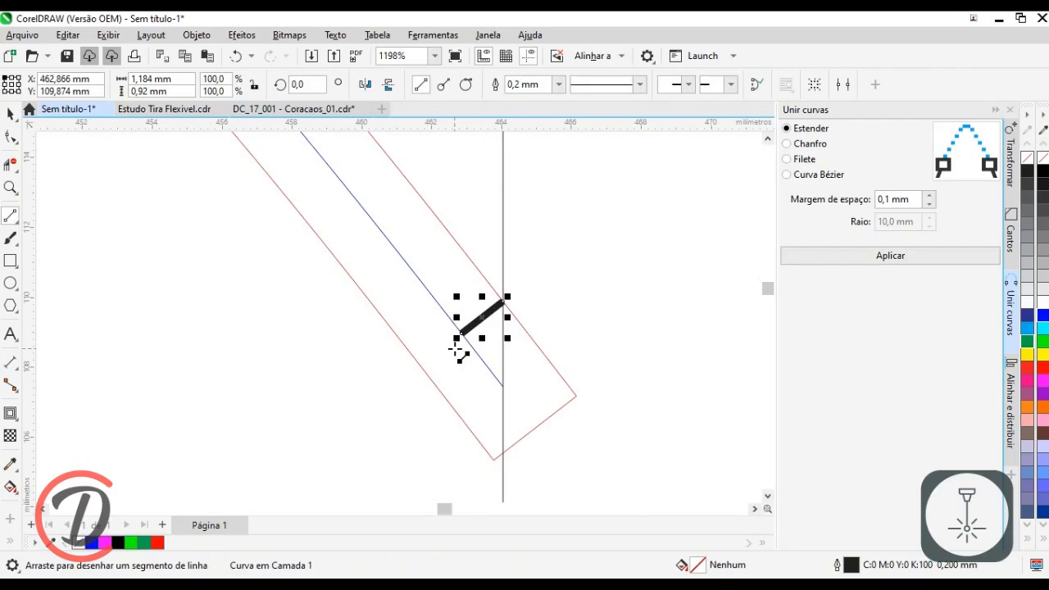
Step: Dimension the stretch of the blue curve between the short black line and the vertical axis, placing the dimension clear of the curve
{"action": "left_click", "coordinate": [10, 362]}
{"action": "left_click_drag", "start_coordinate": [464, 332], "coordinate": [503, 387]}
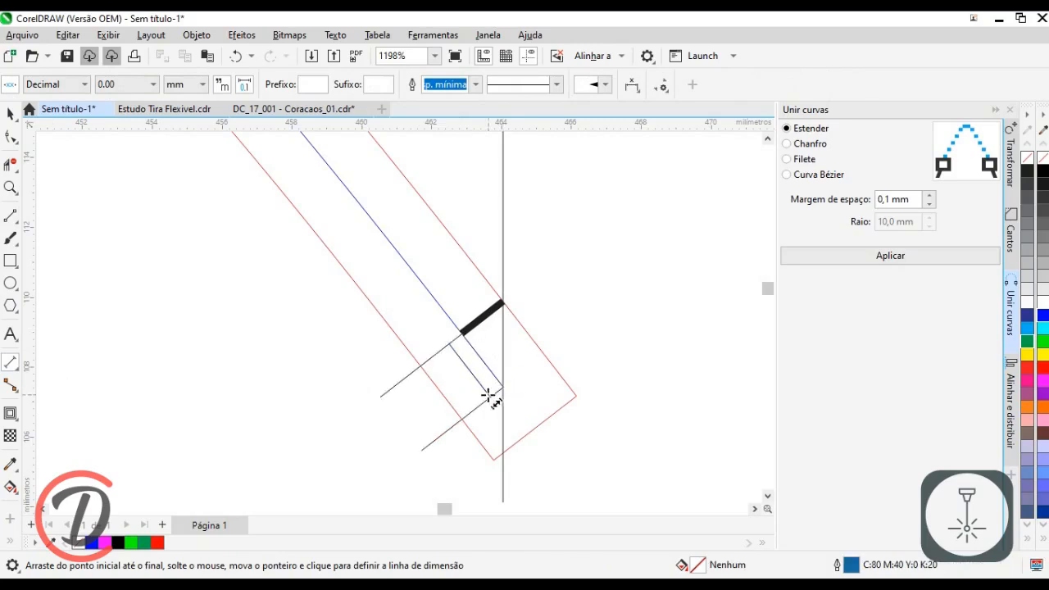
{"action": "left_click", "coordinate": [488, 396]}
{"action": "scroll", "coordinate": [530, 341], "scroll_direction": "down", "scroll_amount": 1}
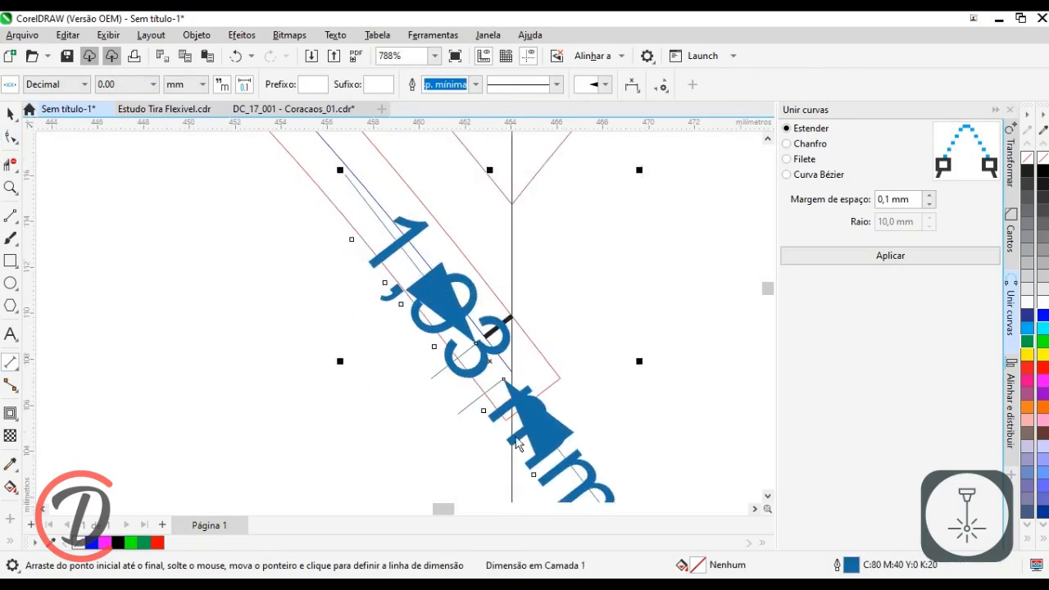
{"action": "left_click", "coordinate": [506, 332]}
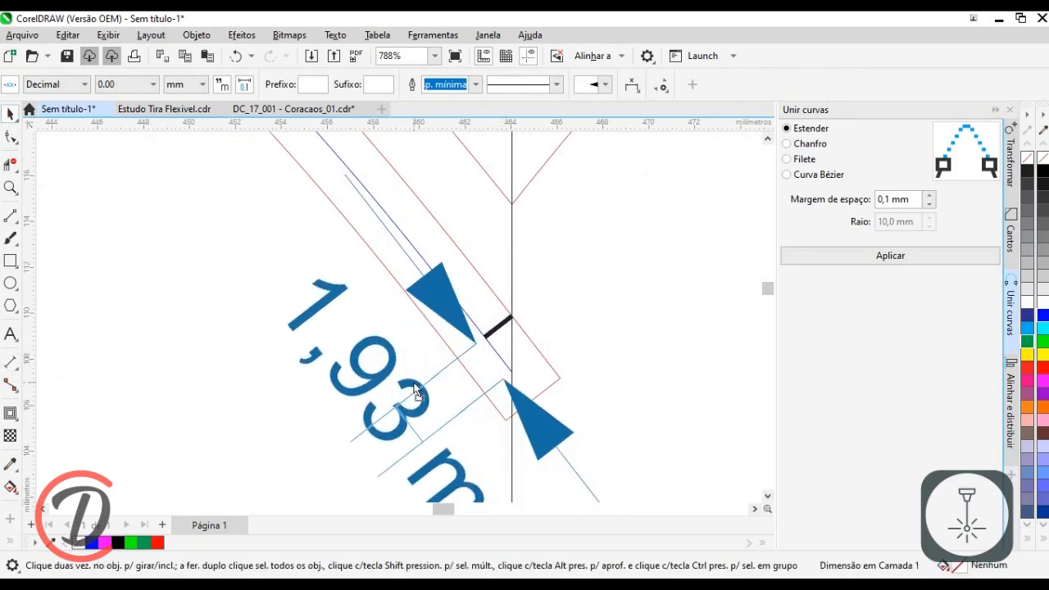
{"action": "left_click", "coordinate": [419, 394]}
{"action": "scroll", "coordinate": [548, 375], "scroll_direction": "up", "scroll_amount": 3}
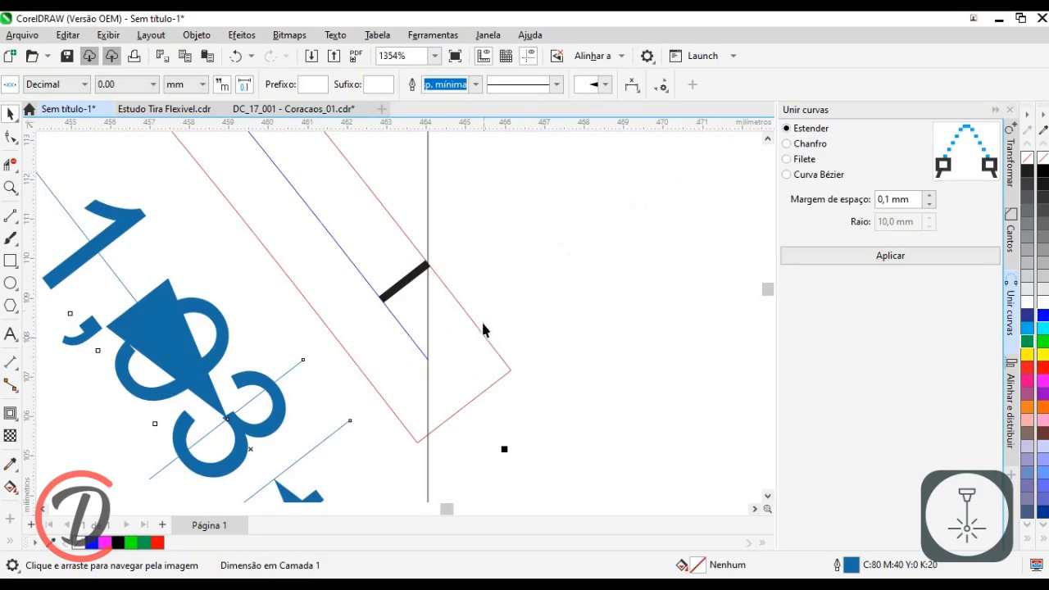
Step: Stretch the short black line across the contour band past its outer edge and delete the dimension attached to it
{"action": "left_click", "coordinate": [409, 285]}
{"action": "left_click_drag", "start_coordinate": [380, 302], "coordinate": [234, 366]}
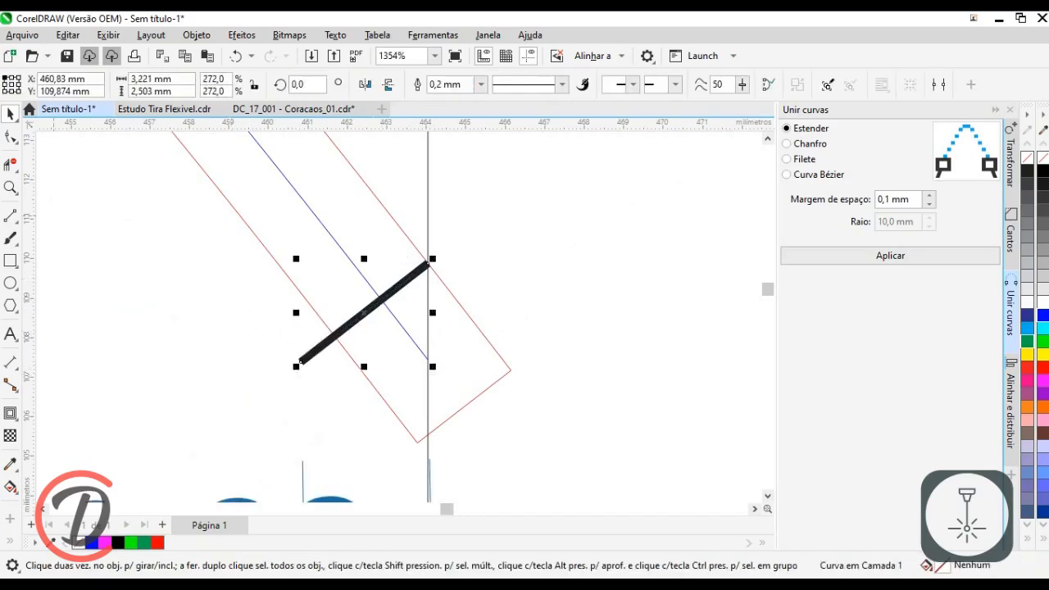
{"action": "scroll", "coordinate": [235, 164], "scroll_direction": "down", "scroll_amount": 3}
{"action": "right_click", "coordinate": [337, 423]}
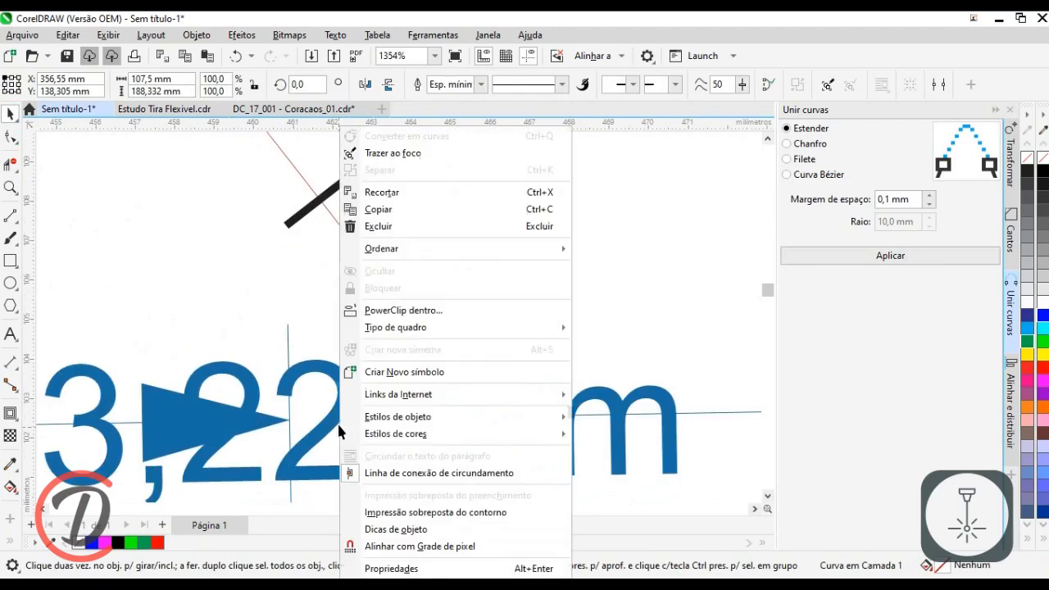
{"action": "key", "text": "Escape"}
{"action": "right_click", "coordinate": [325, 420]}
{"action": "left_click", "coordinate": [380, 162]}
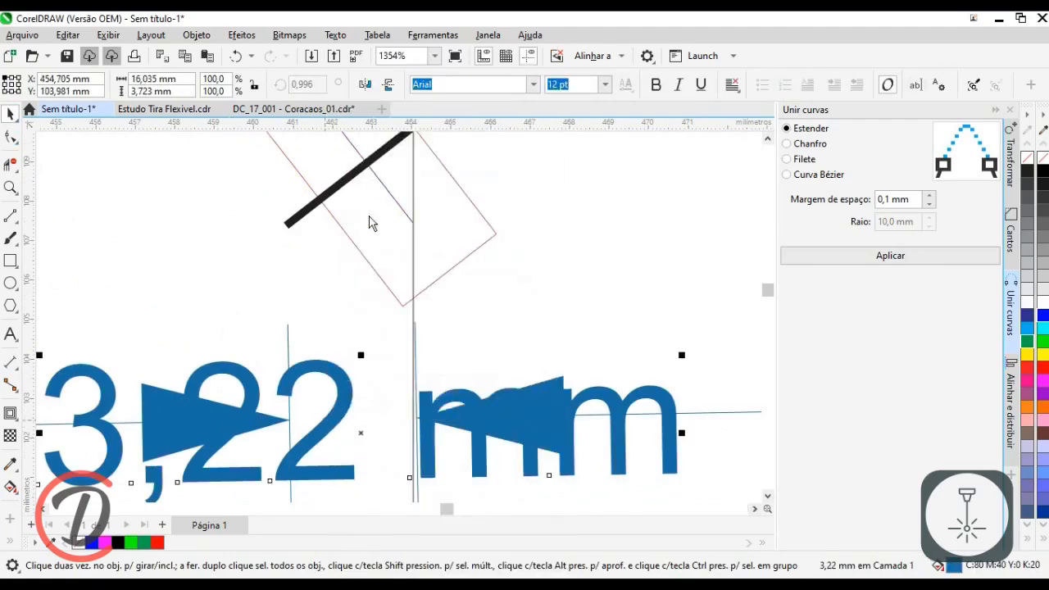
Step: Trim the part of the black line that sticks out beyond the contour's outer edge
{"action": "scroll", "coordinate": [370, 218], "scroll_direction": "up", "scroll_amount": 3}
{"action": "left_click", "coordinate": [11, 165]}
{"action": "left_click", "coordinate": [261, 352]}
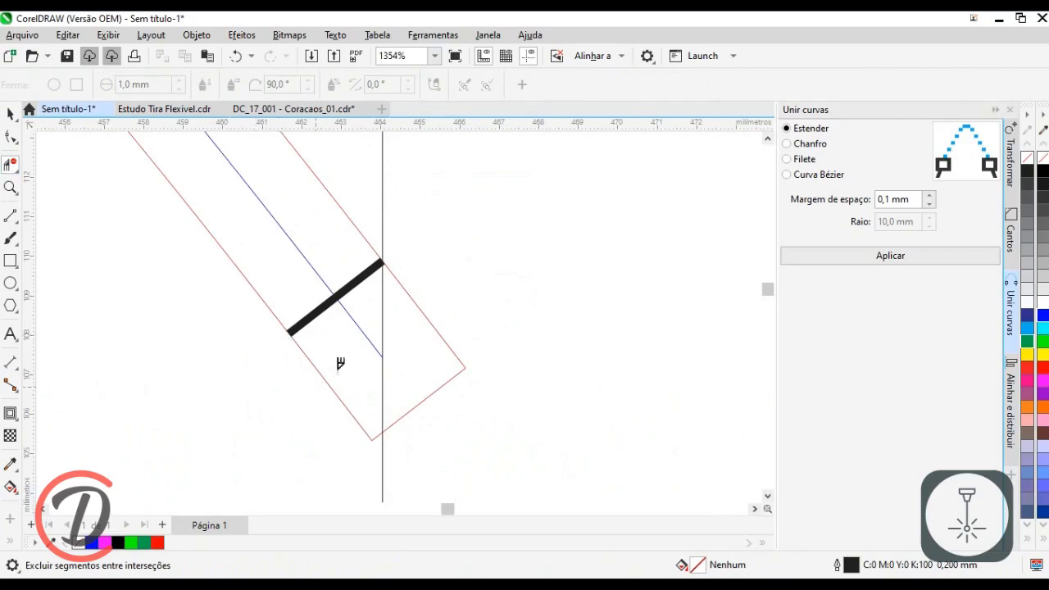
Step: Remove the contour segments that extend beyond the black line at the half-heart's lower end
{"action": "left_click", "coordinate": [11, 115]}
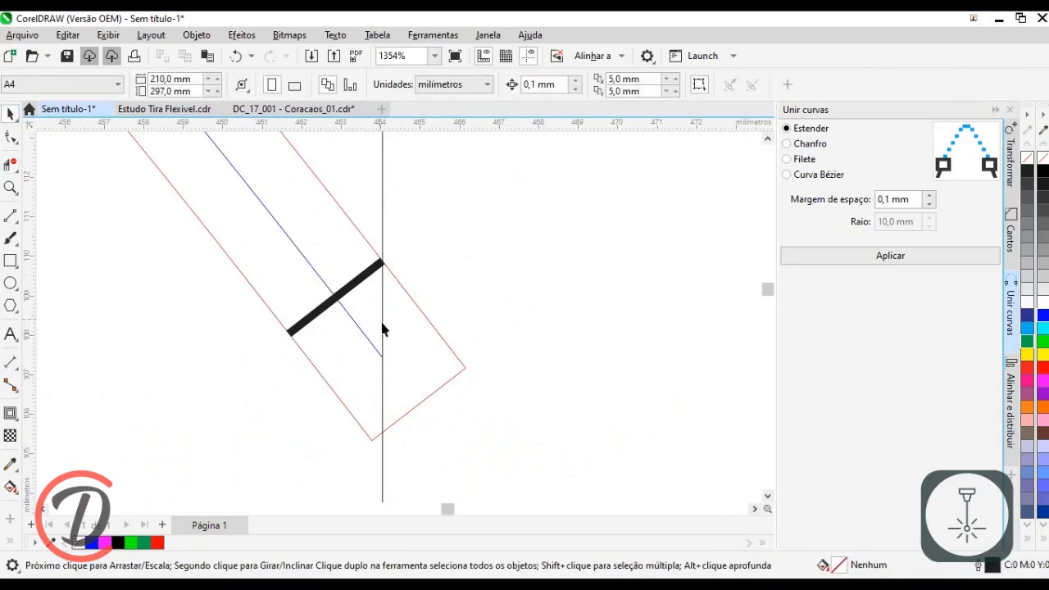
{"action": "right_click", "coordinate": [402, 346]}
{"action": "left_click", "coordinate": [464, 356]}
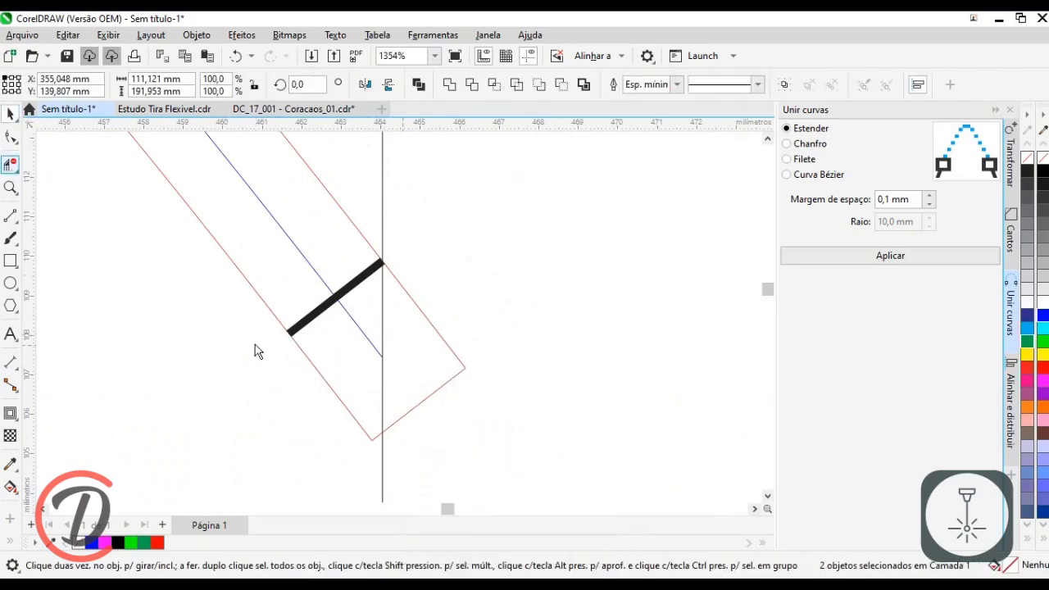
{"action": "key", "text": "space"}
{"action": "left_click", "coordinate": [328, 385]}
{"action": "left_click", "coordinate": [397, 282]}
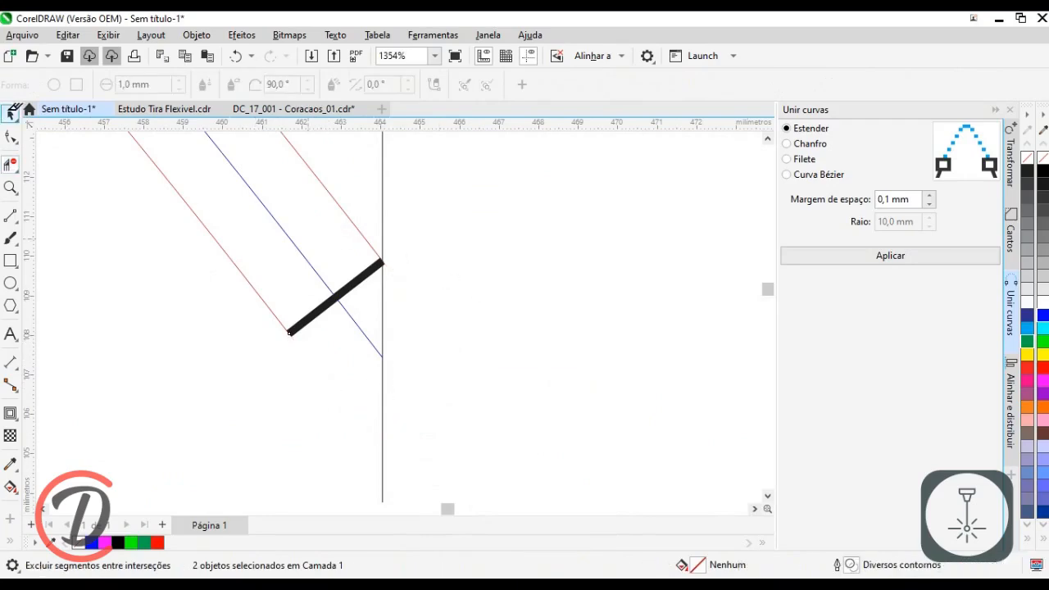
Step: Join the contour and the black line into one closed curve using Extend with a 0,1 mm gap tolerance, and fill it red
{"action": "key", "text": "space"}
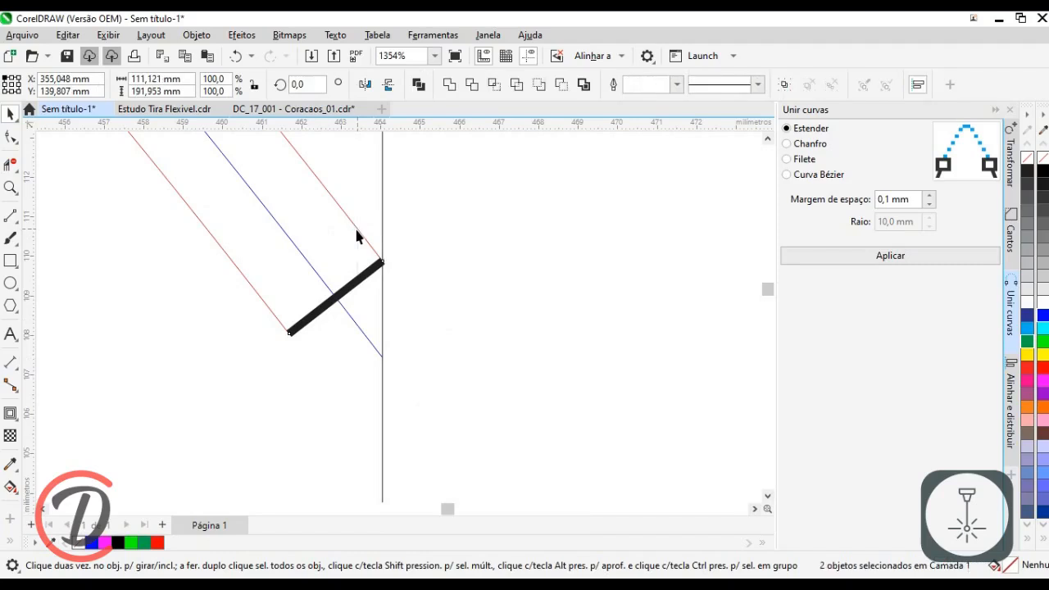
{"action": "right_click", "coordinate": [356, 234]}
{"action": "left_click", "coordinate": [890, 255]}
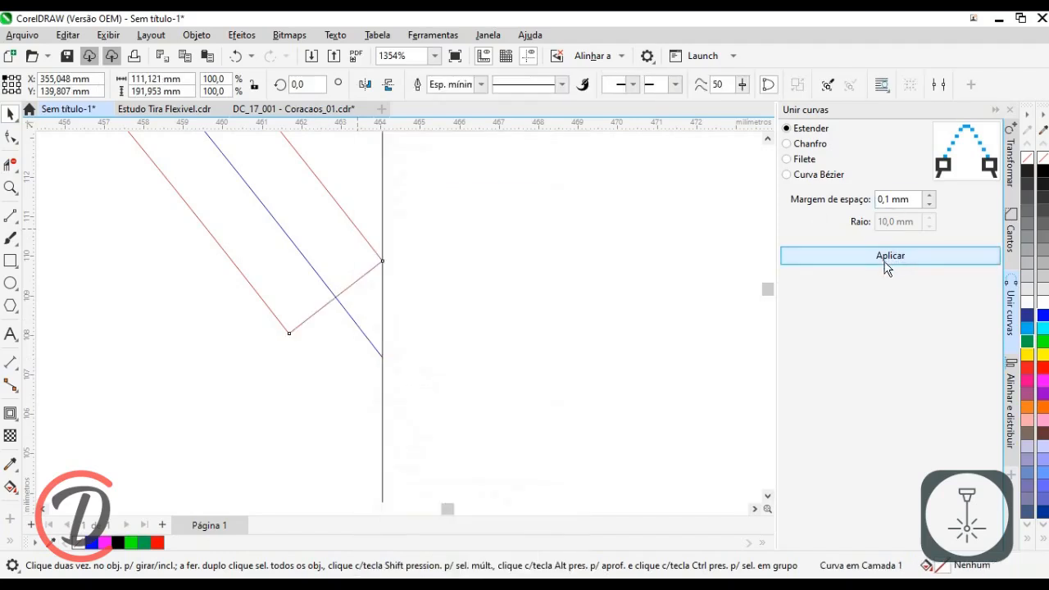
{"action": "left_click", "coordinate": [1044, 368]}
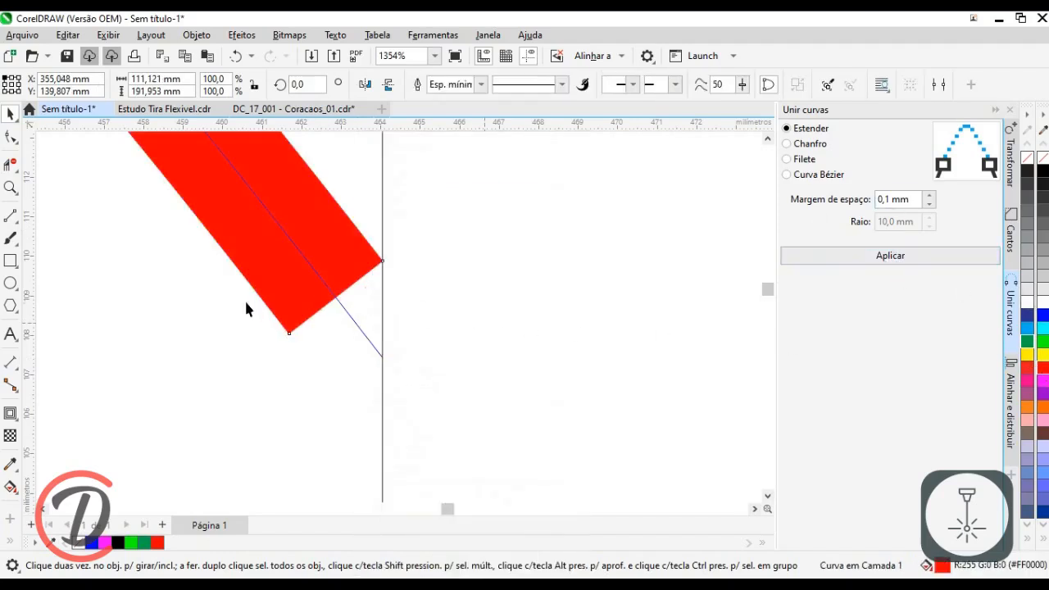
Step: Set the nudge distance to 1,93 mm and move the two end nodes at the tabbed strip's left edge inward by one nudge
{"action": "scroll", "coordinate": [410, 246], "scroll_direction": "down", "scroll_amount": 2}
{"action": "scroll", "coordinate": [423, 229], "scroll_direction": "down", "scroll_amount": 10}
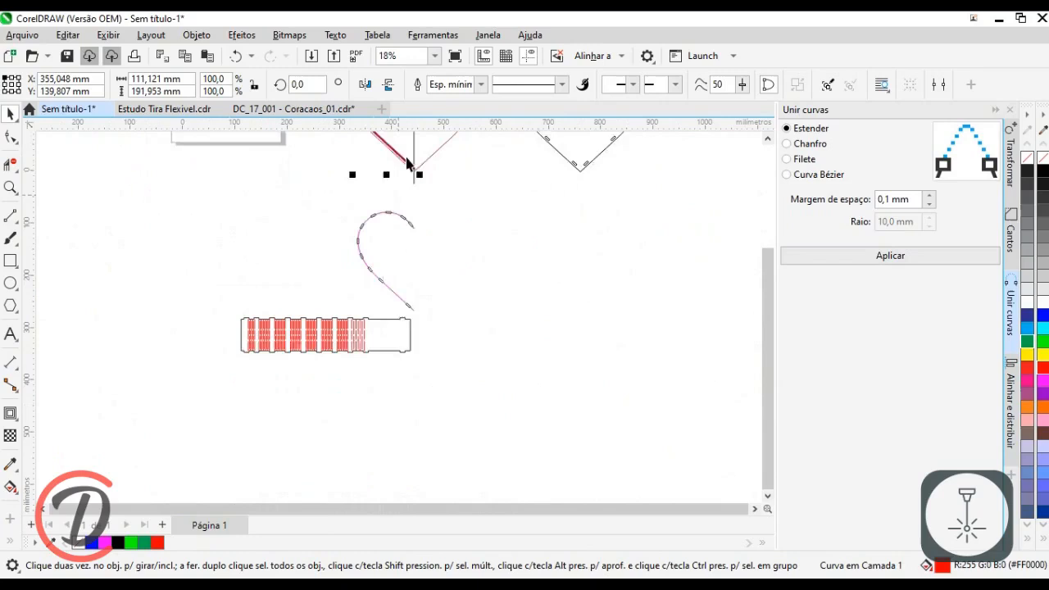
{"action": "scroll", "coordinate": [253, 344], "scroll_direction": "up", "scroll_amount": 6}
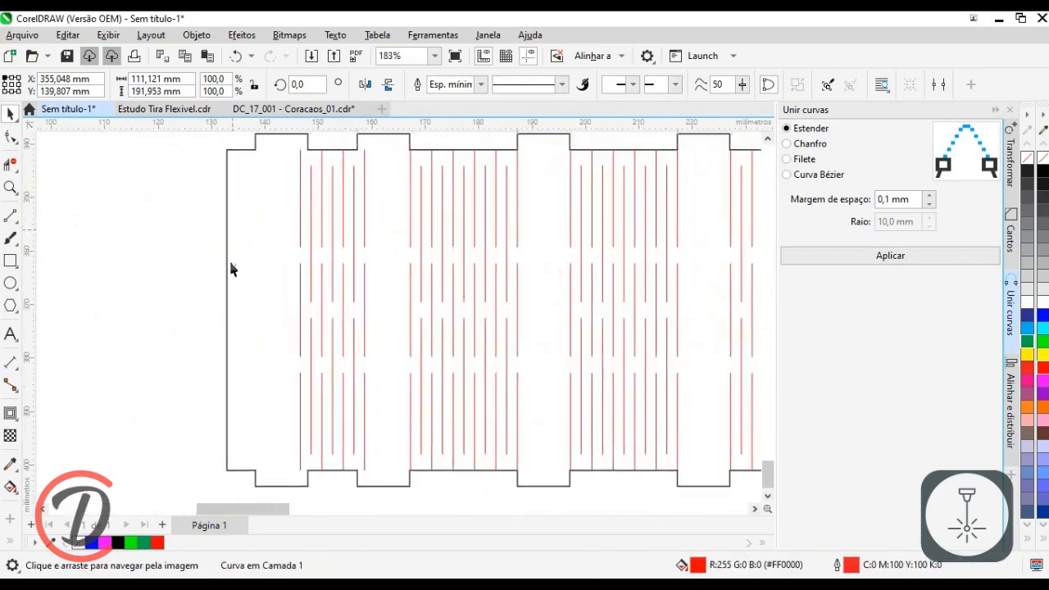
{"action": "left_click_drag", "start_coordinate": [304, 233], "coordinate": [295, 264]}
{"action": "left_click", "coordinate": [146, 253]}
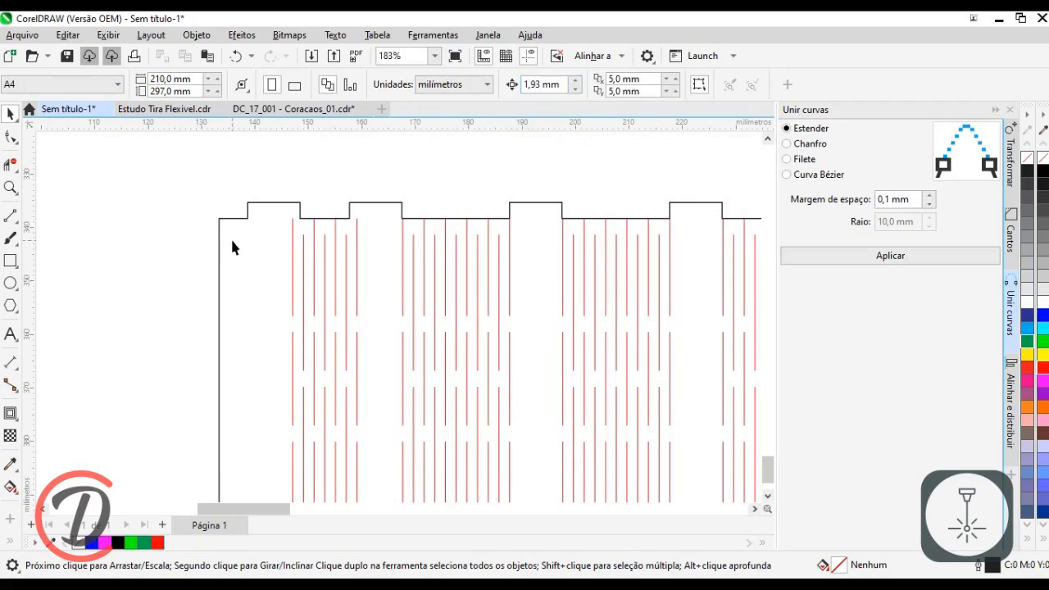
{"action": "left_click", "coordinate": [8, 139]}
{"action": "scroll", "coordinate": [246, 265], "scroll_direction": "down", "scroll_amount": 2}
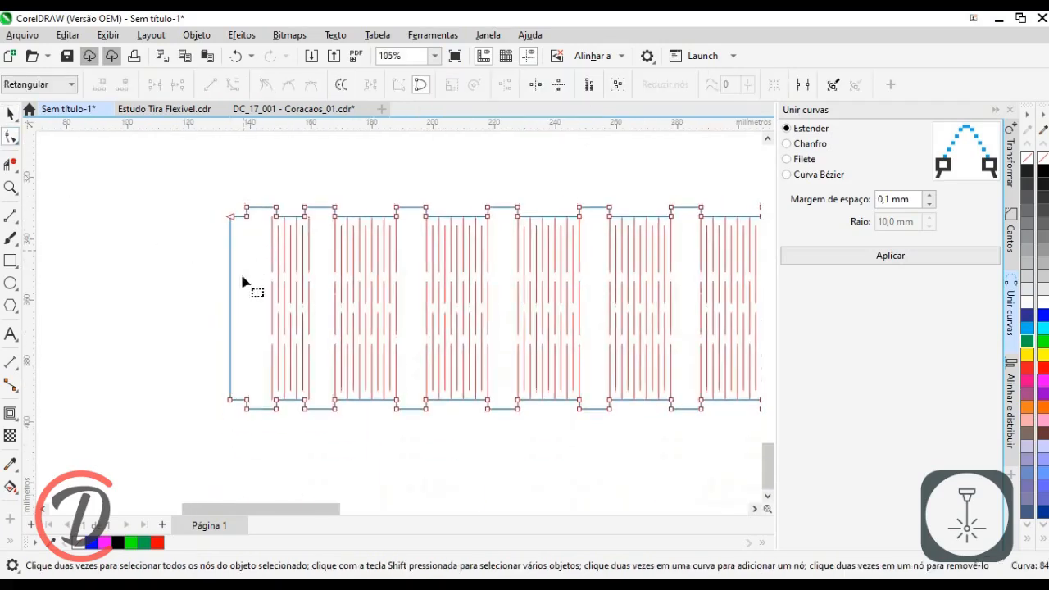
{"action": "left_click_drag", "start_coordinate": [177, 200], "coordinate": [244, 403]}
{"action": "key", "text": "Right"}
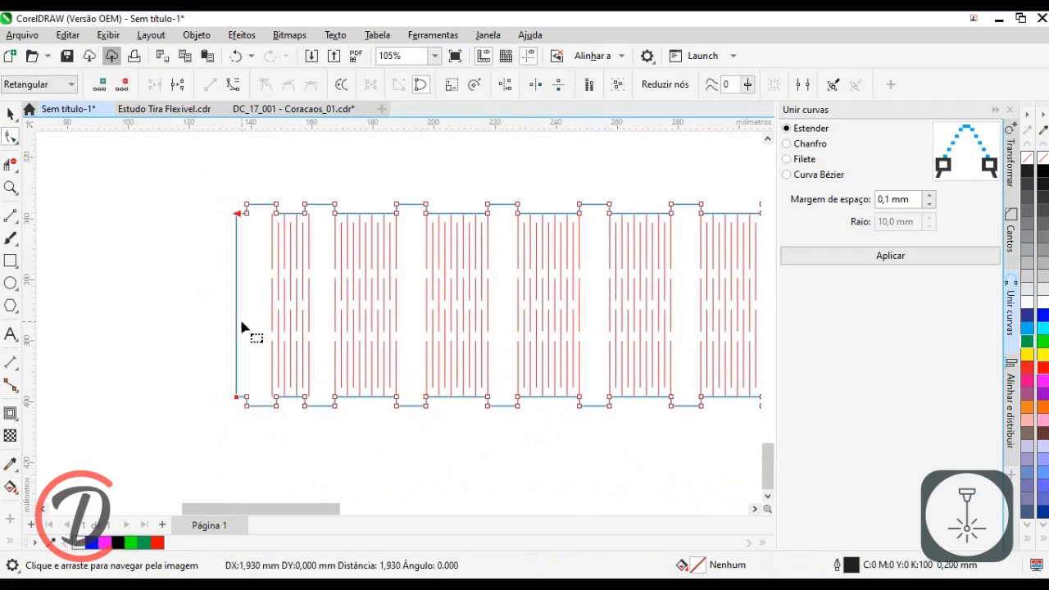
{"action": "left_click", "coordinate": [9, 114]}
{"action": "left_click", "coordinate": [140, 306]}
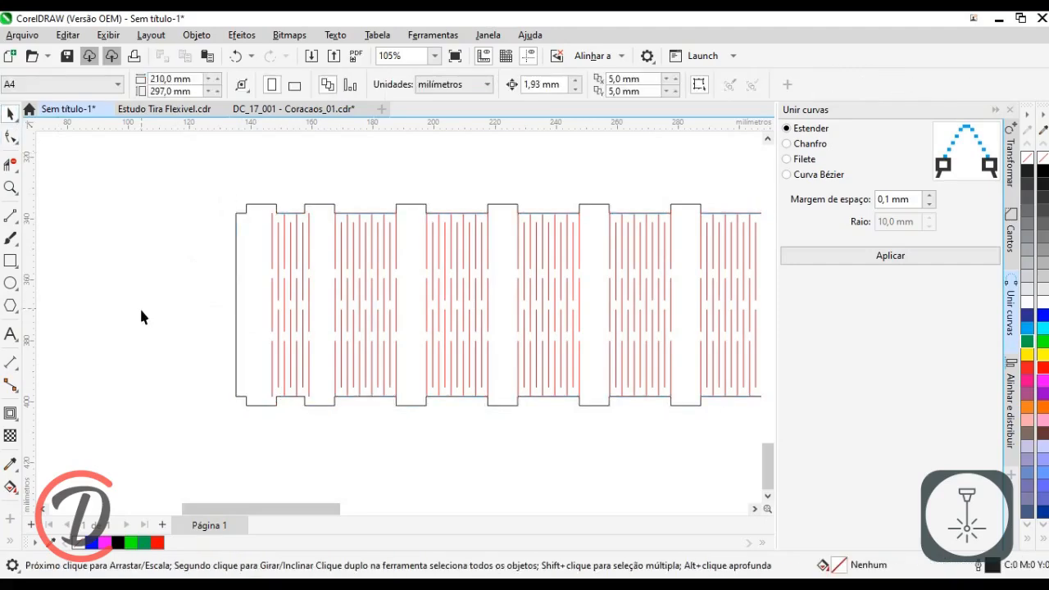
Step: Duplicate the complete tabbed strip with its cut lines and align the copy directly below the original
{"action": "scroll", "coordinate": [146, 320], "scroll_direction": "down", "scroll_amount": 2}
{"action": "scroll", "coordinate": [429, 336], "scroll_direction": "down", "scroll_amount": 3}
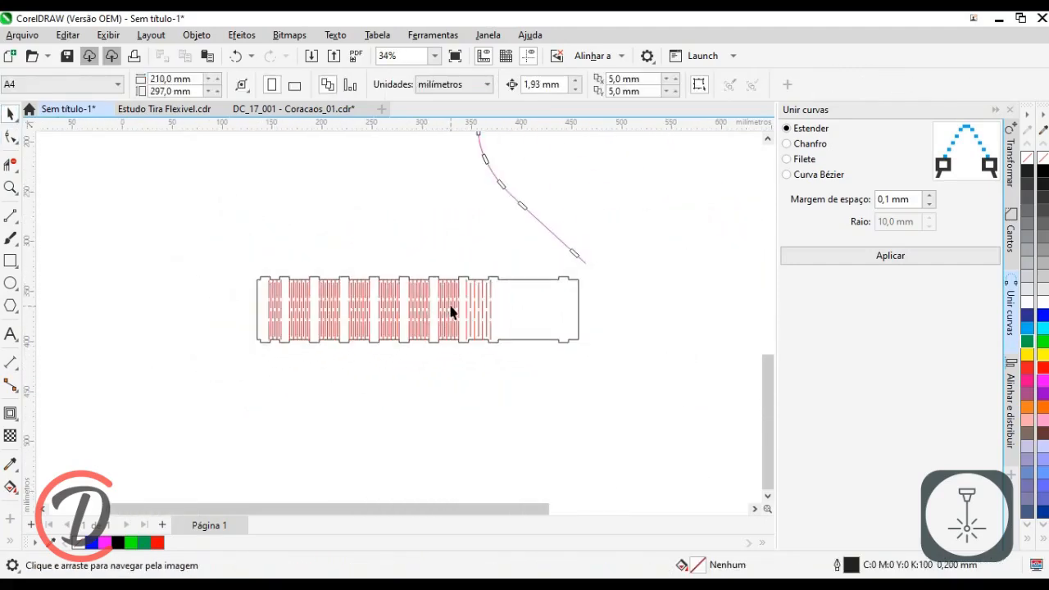
{"action": "left_click_drag", "start_coordinate": [606, 375], "coordinate": [599, 377]}
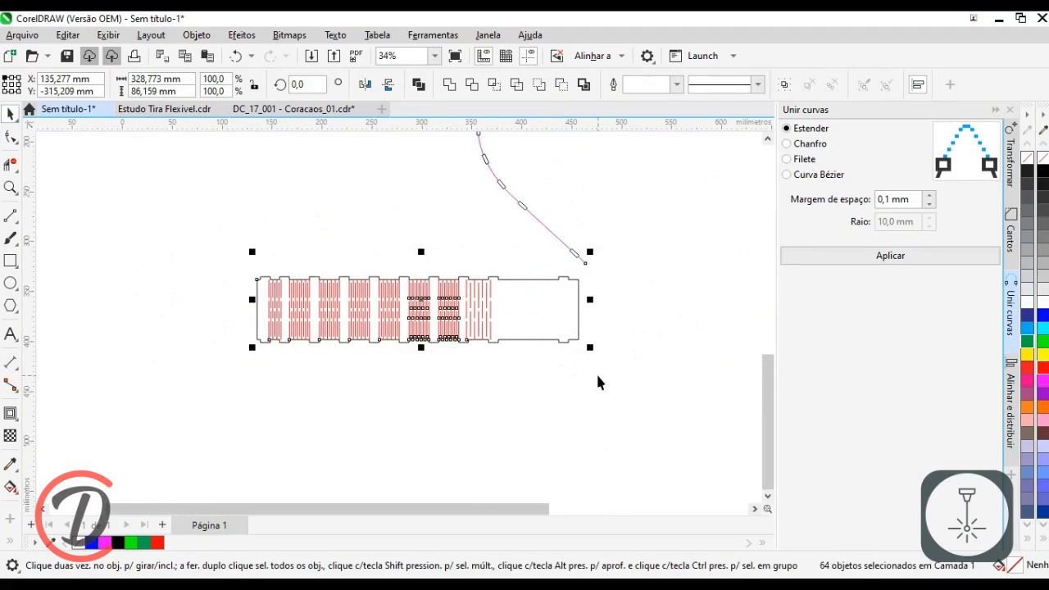
{"action": "left_click_drag", "start_coordinate": [546, 318], "coordinate": [550, 400]}
{"action": "right_click", "coordinate": [551, 400]}
{"action": "scroll", "coordinate": [175, 352], "scroll_direction": "up", "scroll_amount": 4}
{"action": "left_click_drag", "start_coordinate": [447, 374], "coordinate": [433, 321]}
Step: Shift the duplicated strip 2 mm down by subtracting 2 from its vertical position
{"action": "scroll", "coordinate": [185, 301], "scroll_direction": "down", "scroll_amount": 5}
{"action": "left_click_drag", "start_coordinate": [85, 91], "coordinate": [123, 95]}
{"action": "type", "text": "-2"}
{"action": "key", "text": "Return"}
{"action": "scroll", "coordinate": [168, 270], "scroll_direction": "down", "scroll_amount": 2}
{"action": "left_click", "coordinate": [585, 391]}
Step: Delete the loose half-heart curve and its slot rectangles above the two strips
{"action": "scroll", "coordinate": [396, 369], "scroll_direction": "up", "scroll_amount": 1}
{"action": "scroll", "coordinate": [396, 369], "scroll_direction": "down", "scroll_amount": 1}
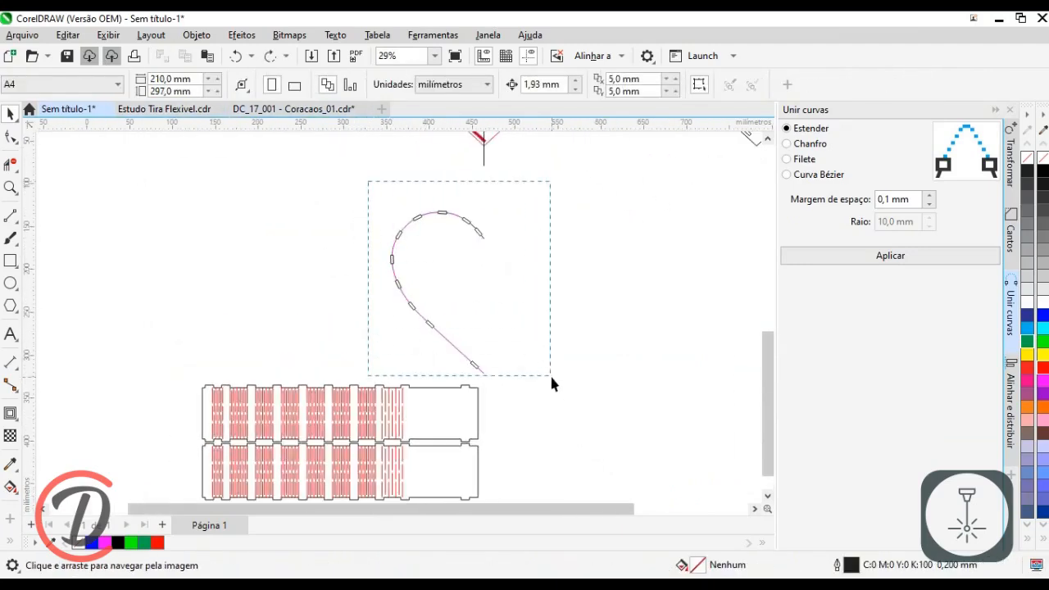
{"action": "right_click", "coordinate": [415, 299]}
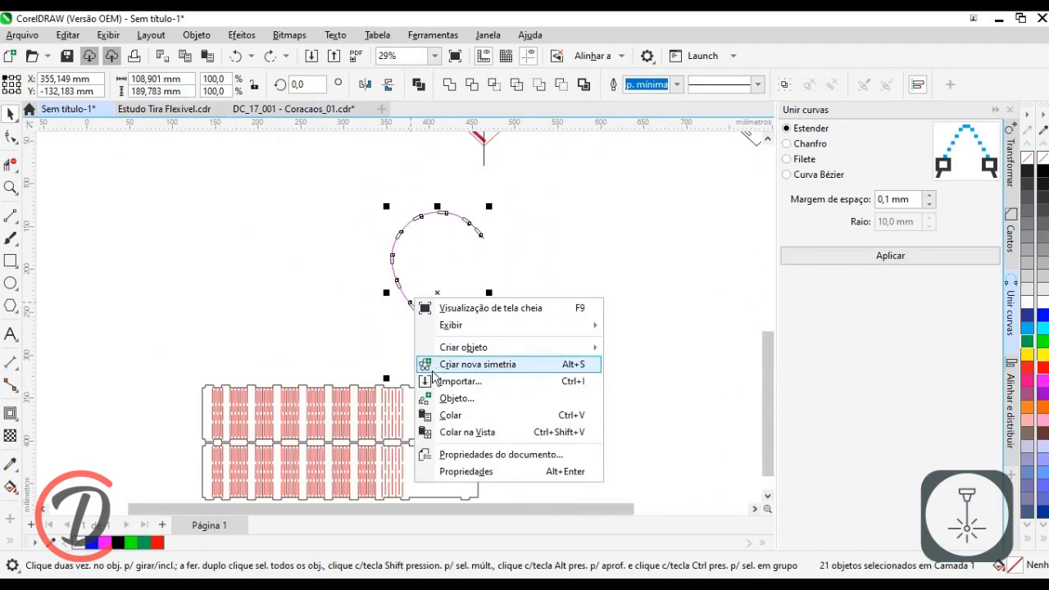
{"action": "right_click", "coordinate": [392, 261]}
{"action": "left_click", "coordinate": [451, 267]}
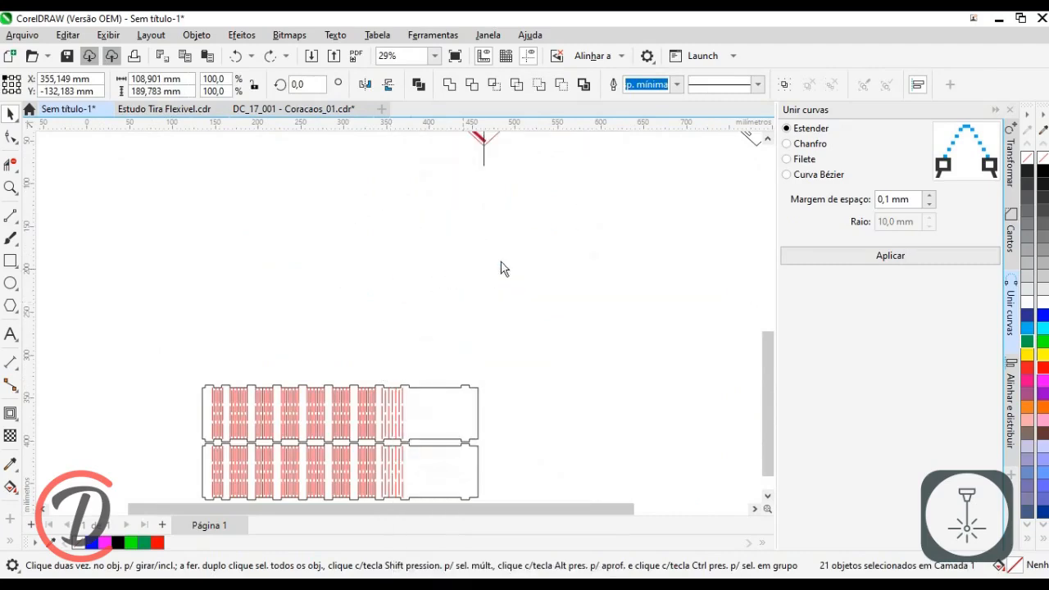
Step: Move the full heart with its slots next to the two stacked strips
{"action": "left_click_drag", "start_coordinate": [517, 264], "coordinate": [413, 371]}
{"action": "left_click_drag", "start_coordinate": [758, 271], "coordinate": [302, 164]}
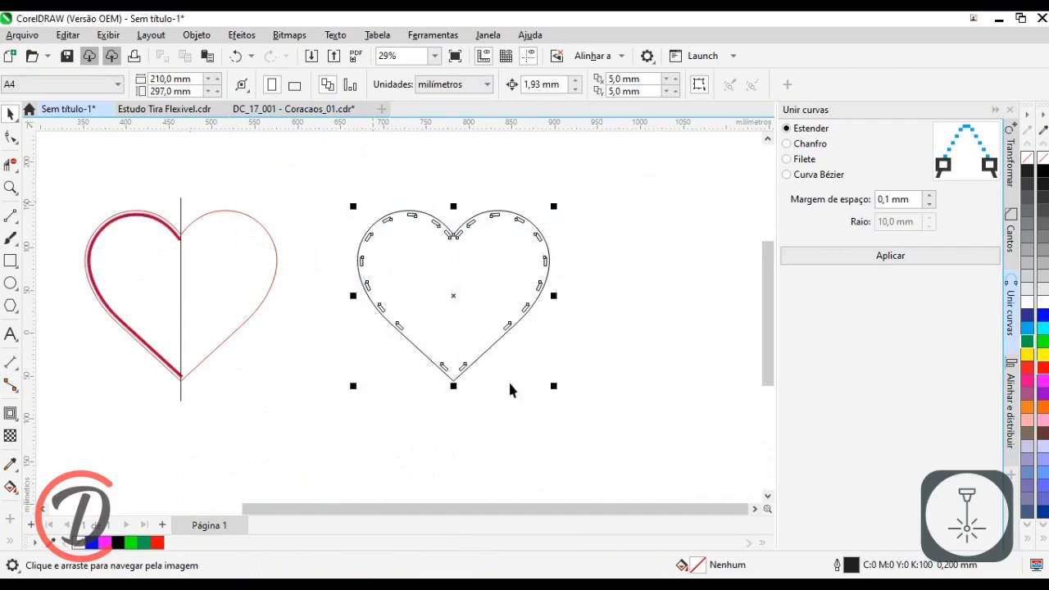
{"action": "left_click_drag", "start_coordinate": [500, 391], "coordinate": [663, 283]}
{"action": "left_click_drag", "start_coordinate": [617, 209], "coordinate": [411, 329]}
{"action": "scroll", "coordinate": [675, 182], "scroll_direction": "down", "scroll_amount": 2}
{"action": "scroll", "coordinate": [480, 294], "scroll_direction": "up", "scroll_amount": 3}
{"action": "left_click_drag", "start_coordinate": [552, 314], "coordinate": [468, 339]}
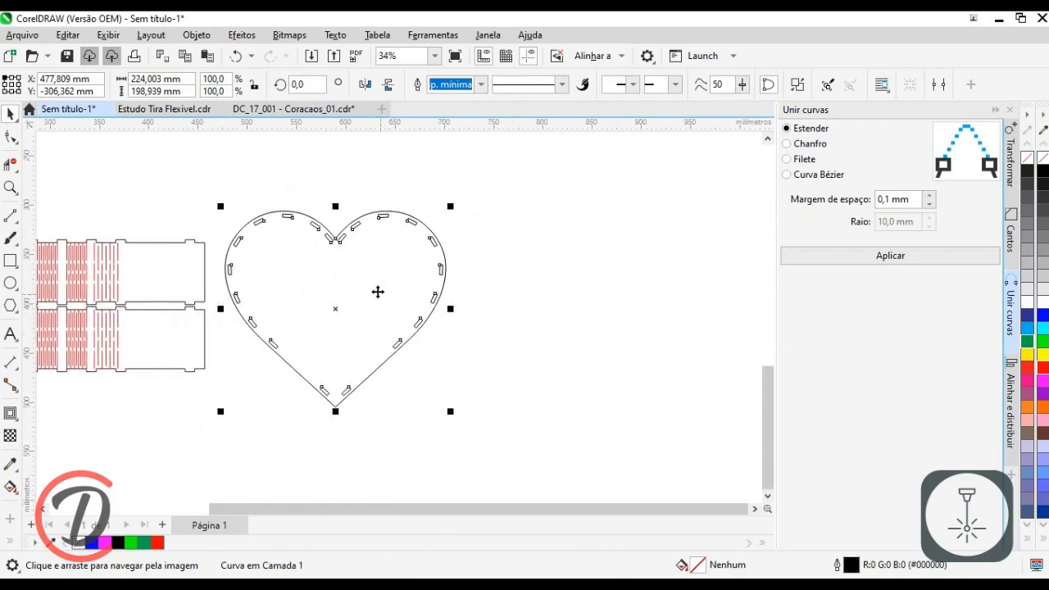
Step: Duplicate the slotted heart beside the original and break the copy apart into separate curves
{"action": "scroll", "coordinate": [298, 279], "scroll_direction": "up", "scroll_amount": 1}
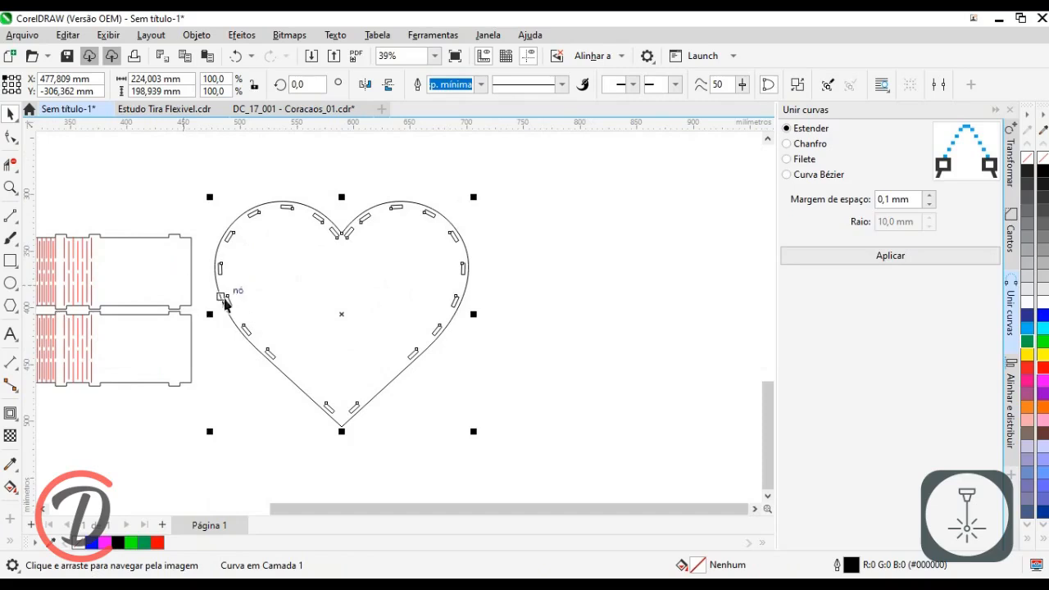
{"action": "left_click_drag", "start_coordinate": [331, 323], "coordinate": [243, 318]}
{"action": "left_click_drag", "start_coordinate": [243, 305], "coordinate": [554, 321]}
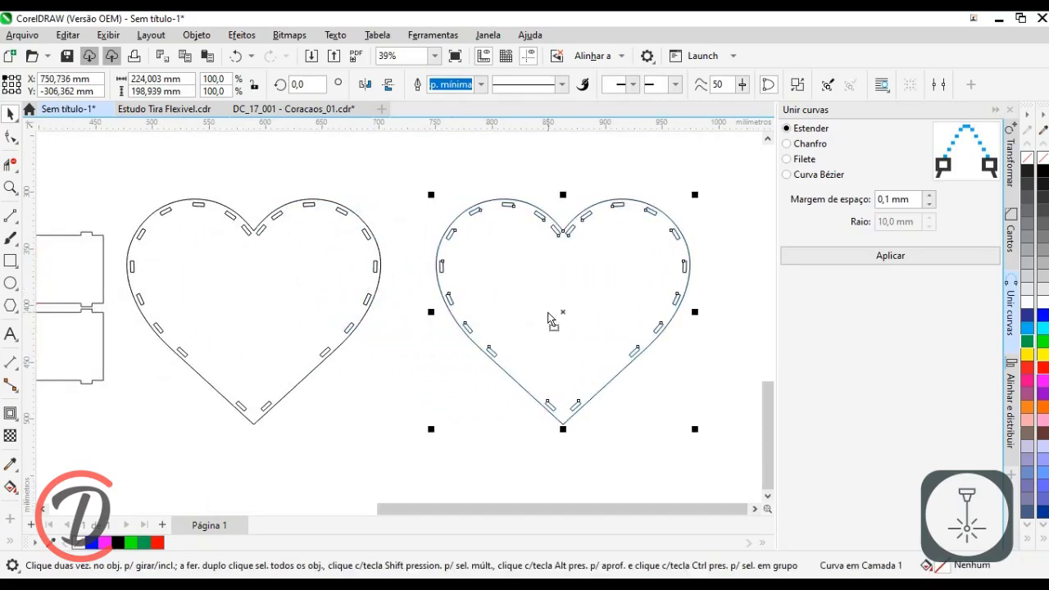
{"action": "right_click", "coordinate": [554, 321]}
{"action": "left_click", "coordinate": [616, 170]}
{"action": "scroll", "coordinate": [586, 246], "scroll_direction": "up", "scroll_amount": 2}
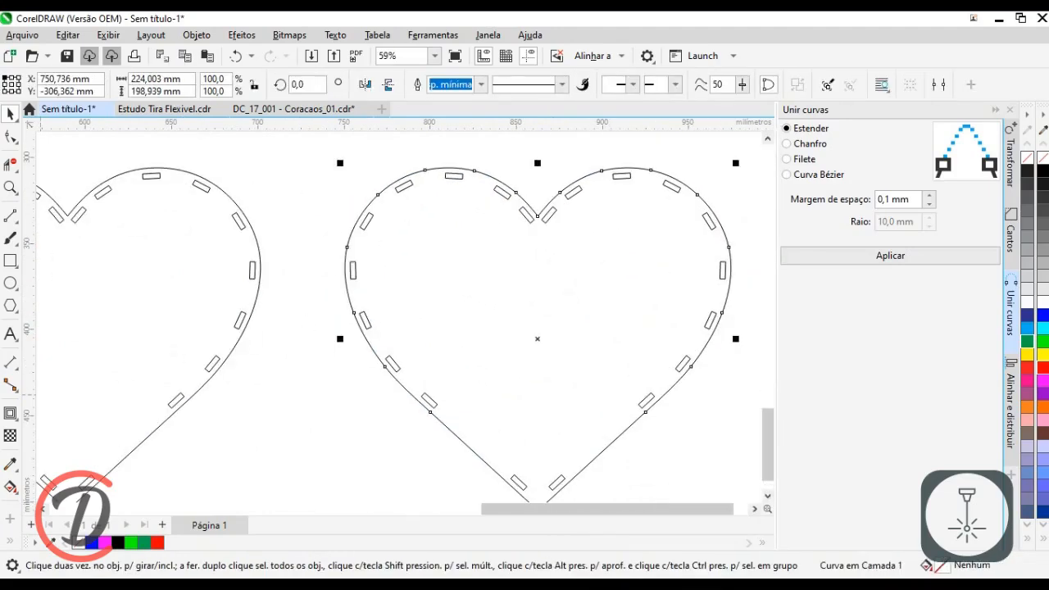
Step: Apply a one-step inner contour with a 9 mm offset to the copied heart's outline
{"action": "left_click", "coordinate": [10, 414]}
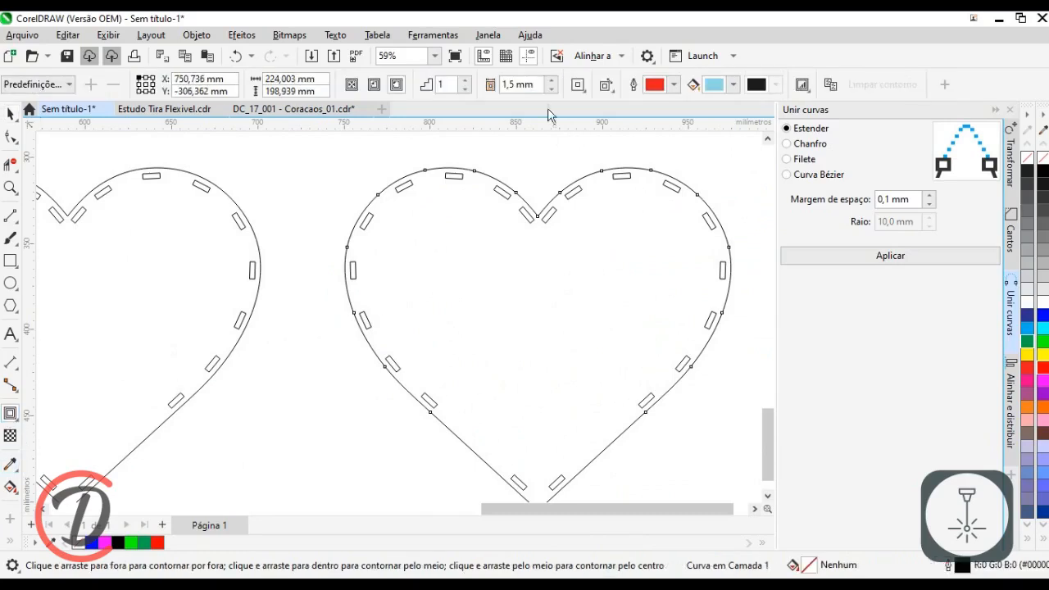
{"action": "left_click", "coordinate": [374, 84]}
{"action": "left_click_drag", "start_coordinate": [534, 85], "coordinate": [515, 82]}
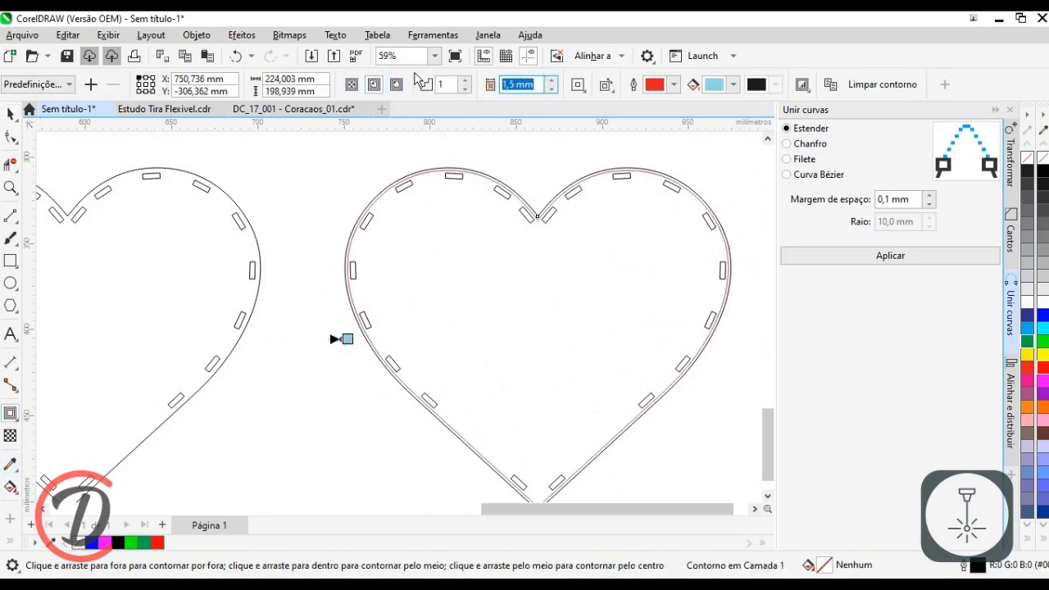
{"action": "type", "text": "9"}
{"action": "key", "text": "Return"}
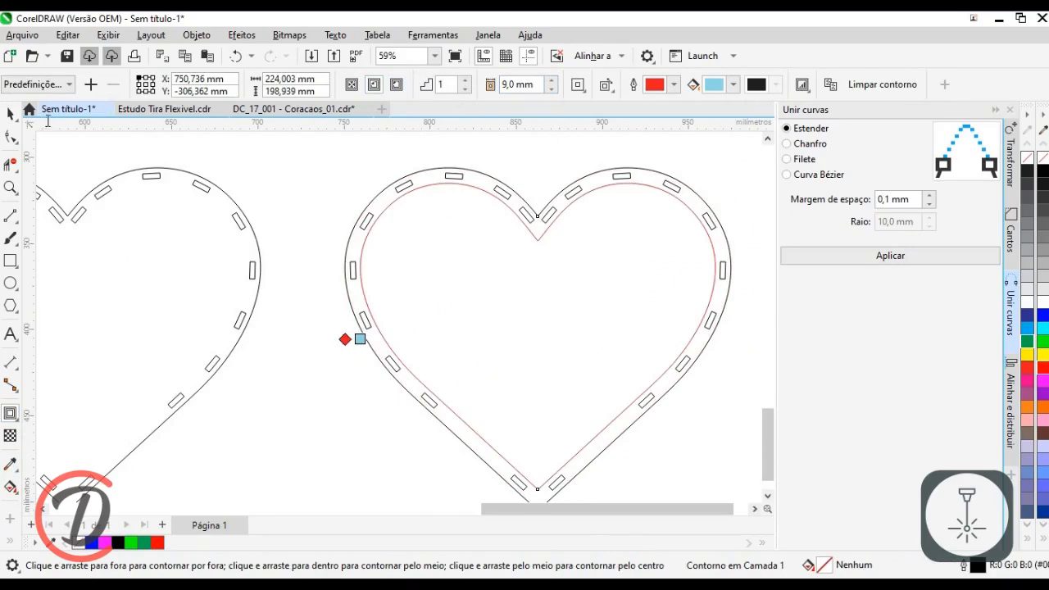
Step: Separate the inner contour from the copied heart and combine the inner and outer outlines into one curve
{"action": "left_click", "coordinate": [11, 115]}
{"action": "right_click", "coordinate": [440, 218]}
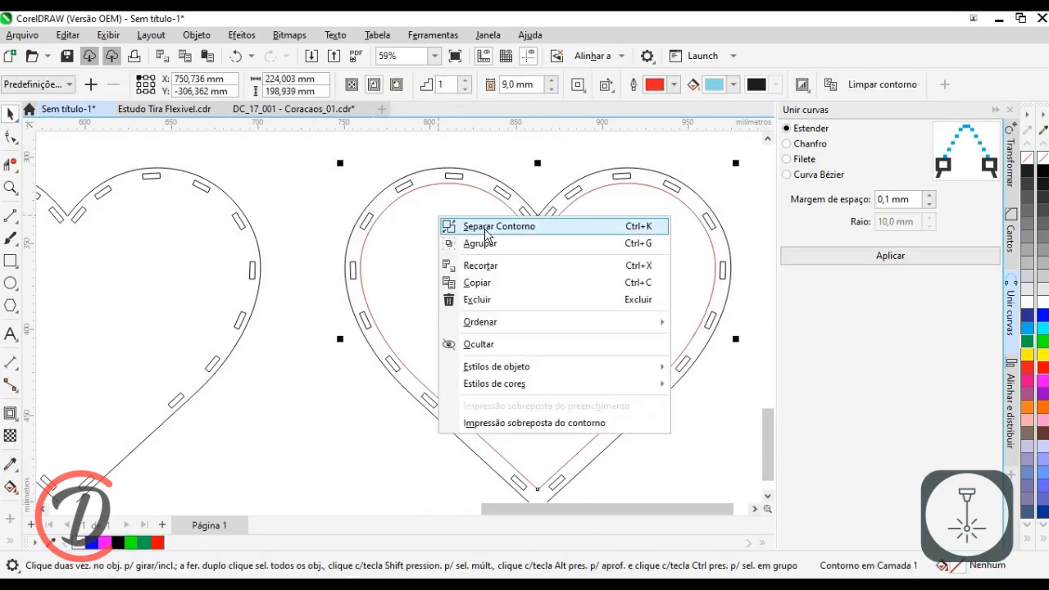
{"action": "left_click", "coordinate": [485, 226]}
{"action": "scroll", "coordinate": [422, 157], "scroll_direction": "up", "scroll_amount": 1}
{"action": "right_click", "coordinate": [427, 190]}
{"action": "left_click", "coordinate": [459, 192]}
{"action": "left_click", "coordinate": [333, 183]}
{"action": "scroll", "coordinate": [342, 183], "scroll_direction": "down", "scroll_amount": 3}
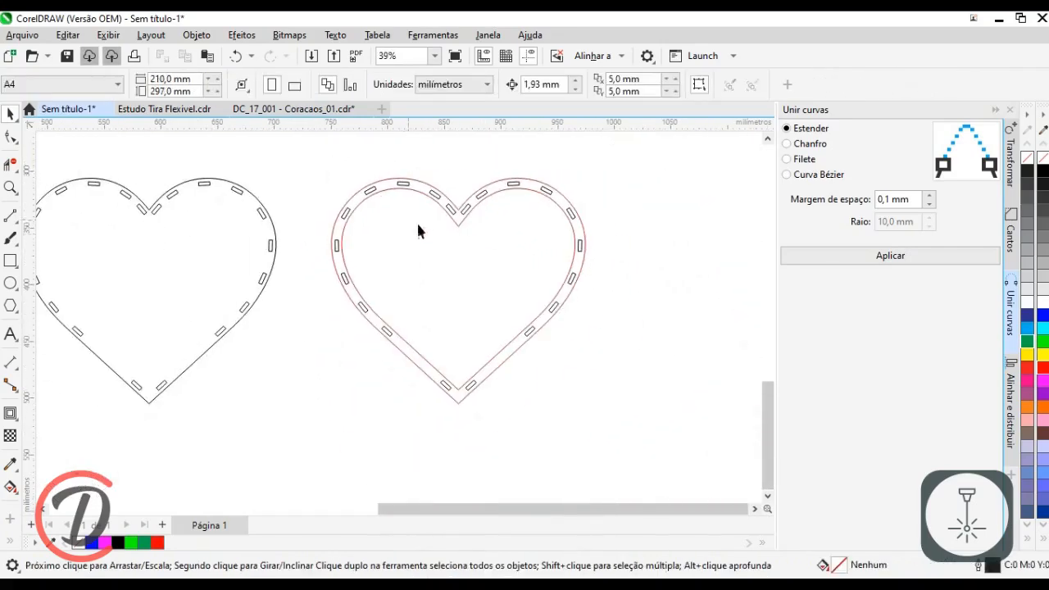
Step: Combine the ring outlines and all slots of the copied heart into one curve with a black outline
{"action": "left_click_drag", "start_coordinate": [648, 423], "coordinate": [316, 167]}
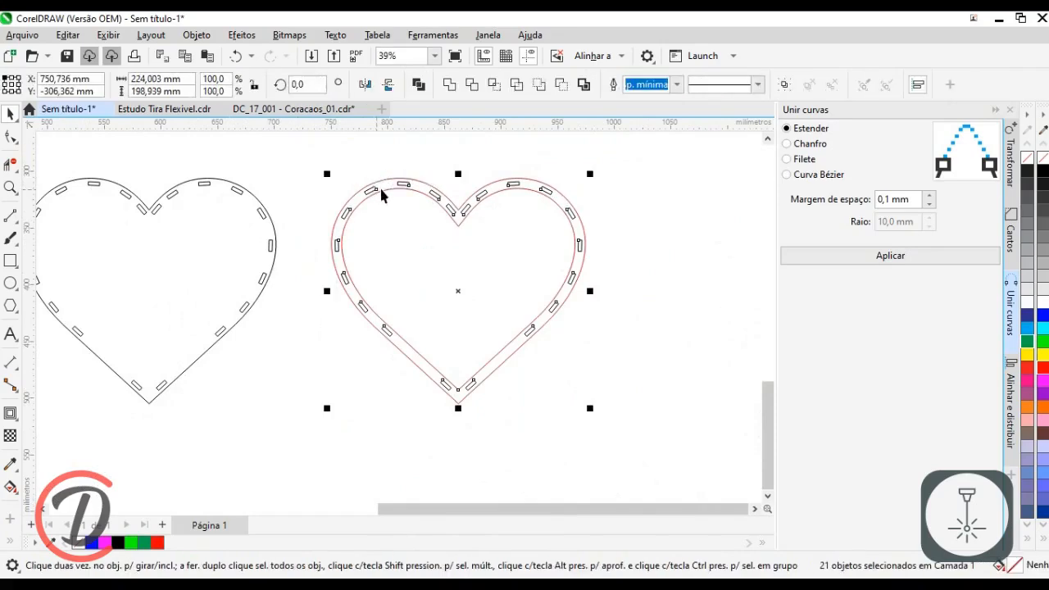
{"action": "right_click", "coordinate": [382, 192]}
{"action": "left_click", "coordinate": [470, 194]}
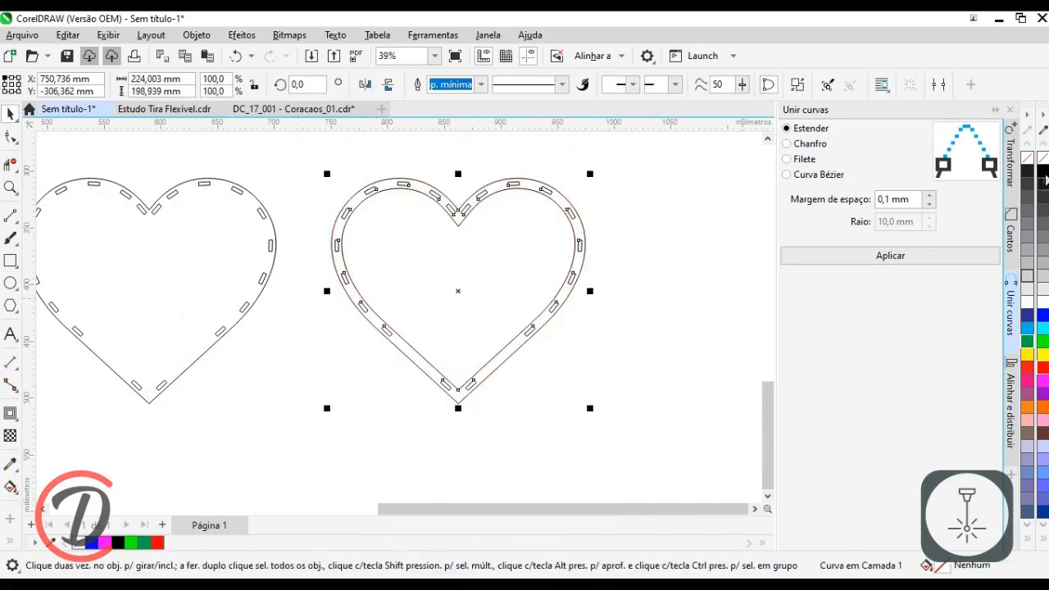
{"action": "left_click", "coordinate": [688, 293]}
{"action": "scroll", "coordinate": [326, 223], "scroll_direction": "up", "scroll_amount": 2}
{"action": "scroll", "coordinate": [627, 243], "scroll_direction": "down", "scroll_amount": 2}
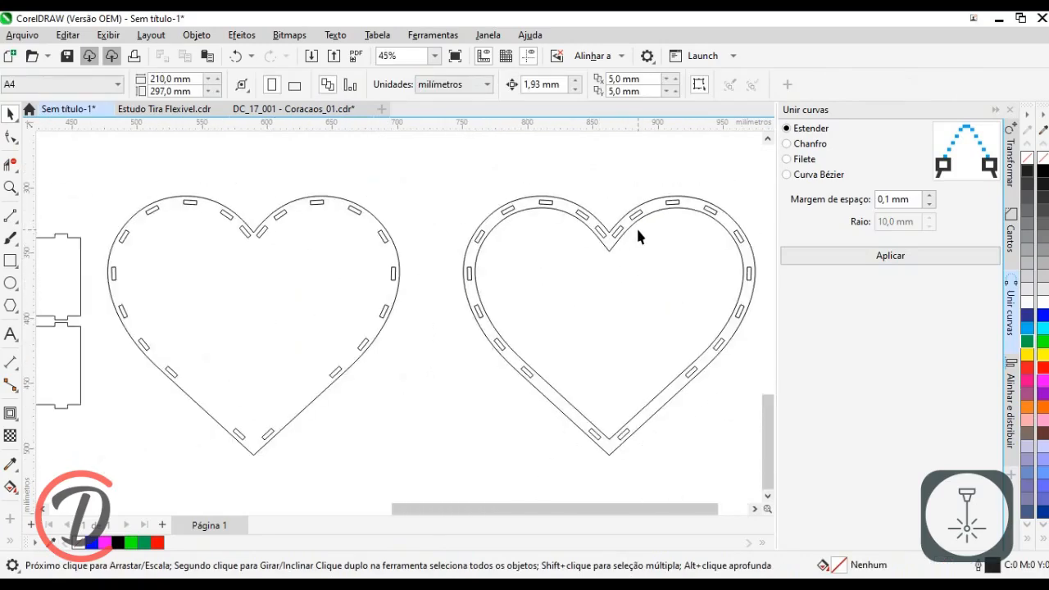
Step: Move the slotted heart ring close beside the slotted full heart
{"action": "left_click_drag", "start_coordinate": [110, 254], "coordinate": [192, 234]}
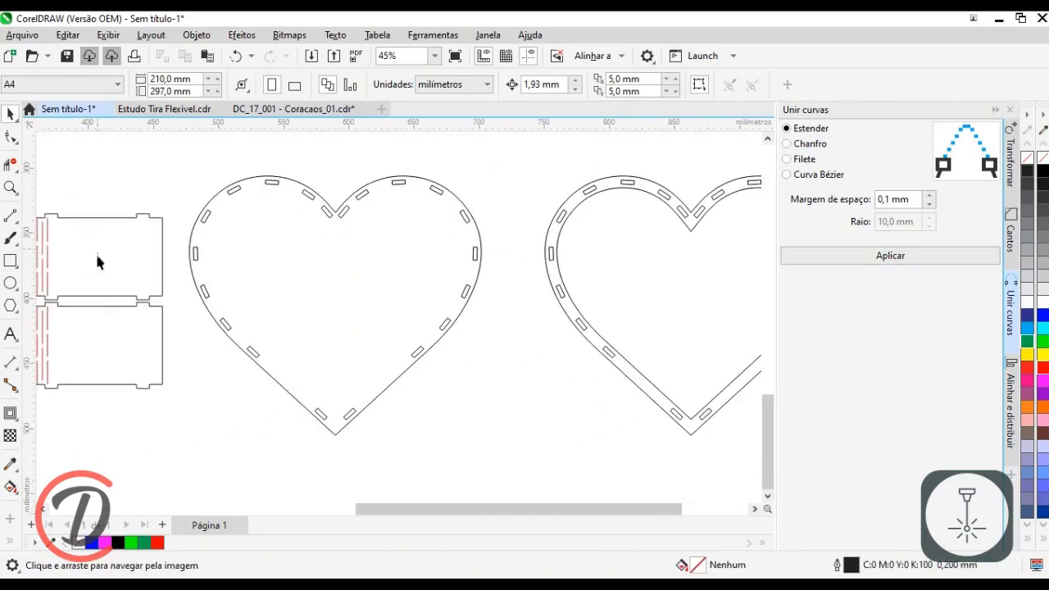
{"action": "left_click_drag", "start_coordinate": [556, 238], "coordinate": [496, 236]}
{"action": "left_click_drag", "start_coordinate": [559, 281], "coordinate": [271, 281]}
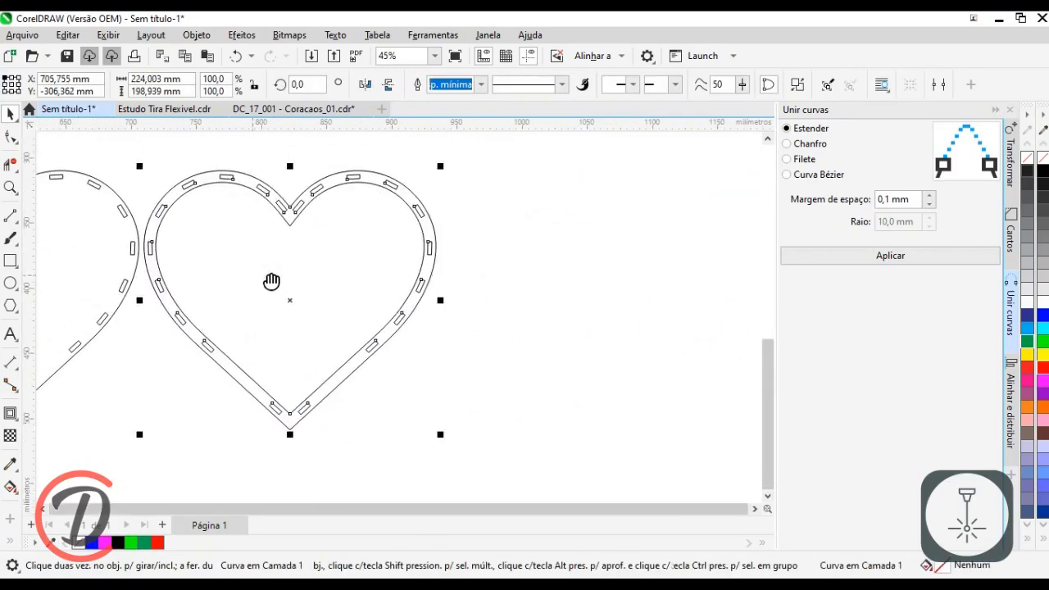
Step: Duplicate the slotted heart ring to its right and break the copy apart into separate curves
{"action": "left_click_drag", "start_coordinate": [290, 226], "coordinate": [653, 248]}
{"action": "right_click", "coordinate": [614, 249]}
{"action": "left_click_drag", "start_coordinate": [546, 253], "coordinate": [441, 263]}
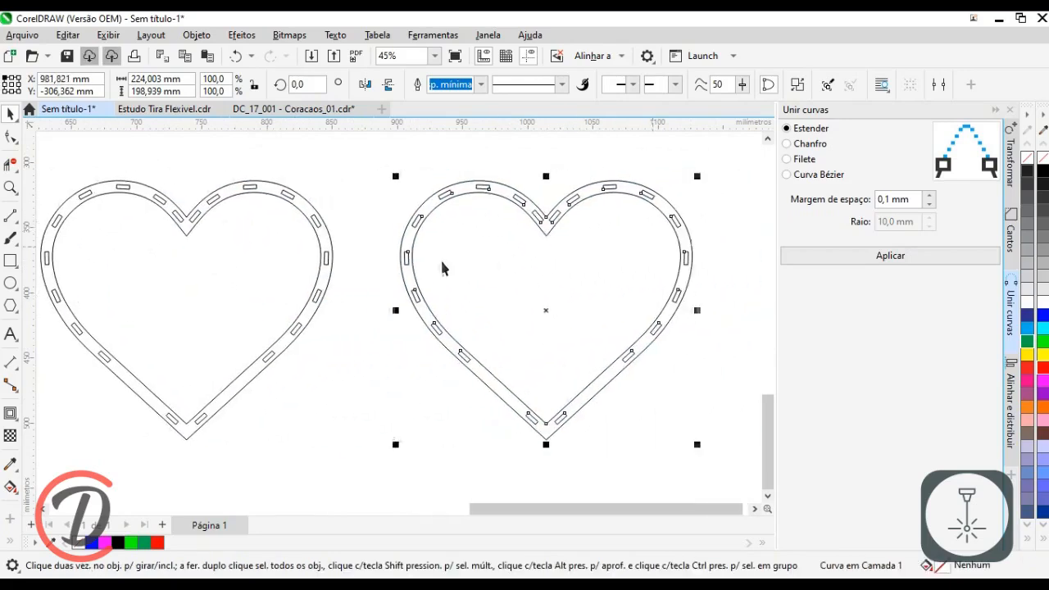
{"action": "right_click", "coordinate": [640, 229]}
{"action": "right_click", "coordinate": [604, 182]}
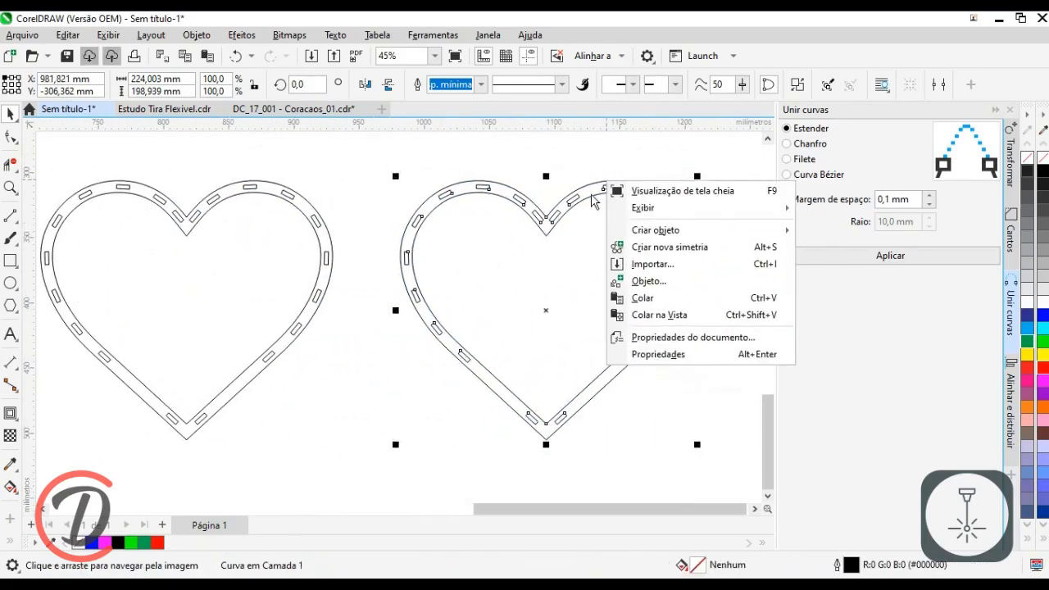
{"action": "right_click", "coordinate": [591, 194]}
{"action": "left_click", "coordinate": [637, 174]}
{"action": "scroll", "coordinate": [557, 209], "scroll_direction": "down", "scroll_amount": 1}
{"action": "left_click_drag", "start_coordinate": [413, 166], "coordinate": [688, 377]}
{"action": "right_click", "coordinate": [632, 306]}
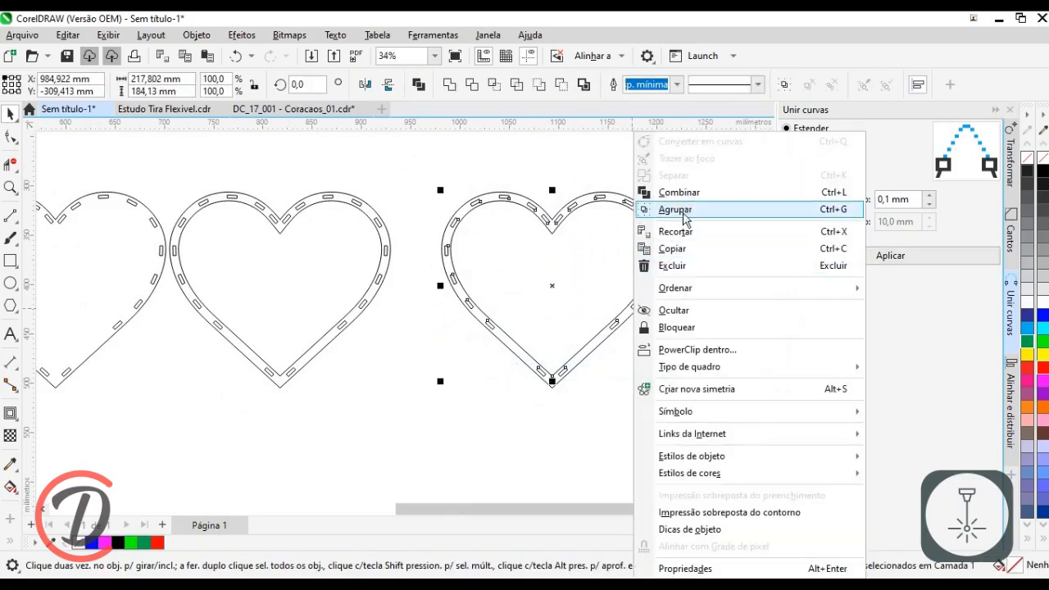
{"action": "left_click", "coordinate": [660, 265]}
{"action": "key", "text": "ctrl+z"}
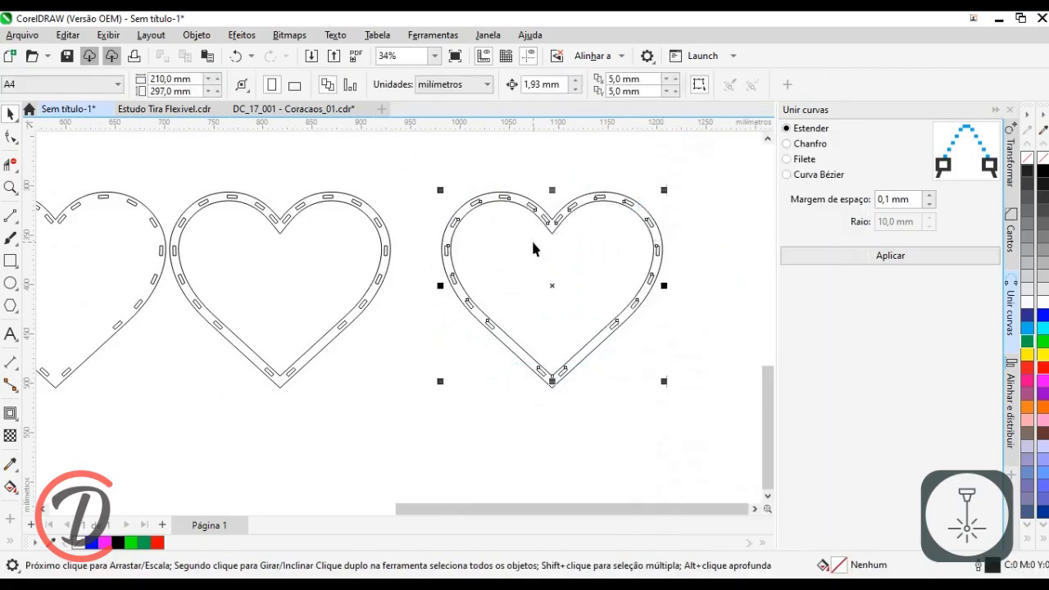
Step: Delete all the slots from the duplicated heart ring, including the two at its lower tip, keeping both heart outlines
{"action": "left_click", "coordinate": [492, 168]}
{"action": "left_click_drag", "start_coordinate": [430, 161], "coordinate": [687, 344]}
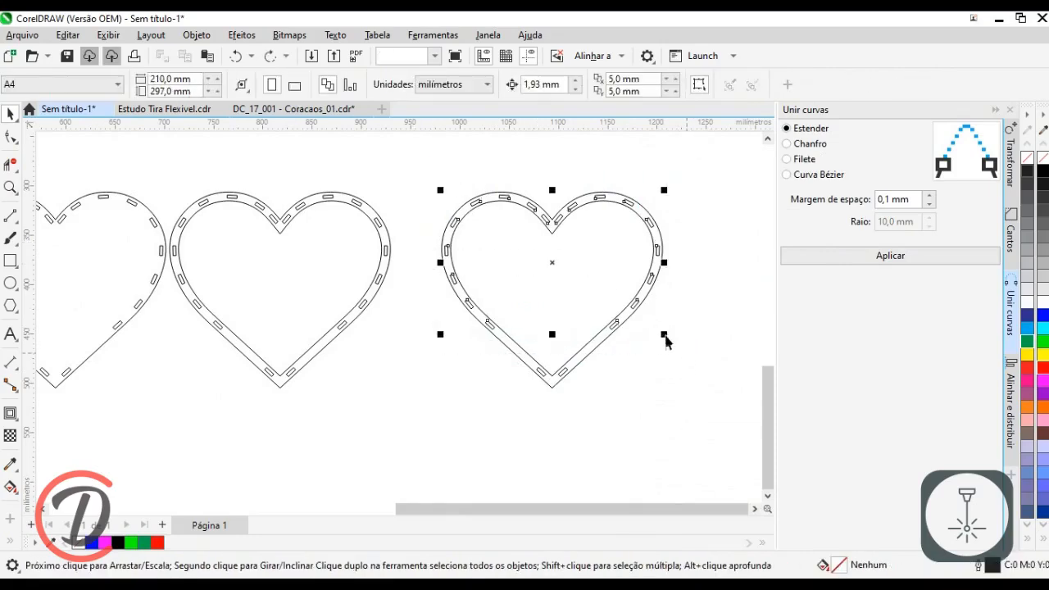
{"action": "right_click", "coordinate": [637, 303]}
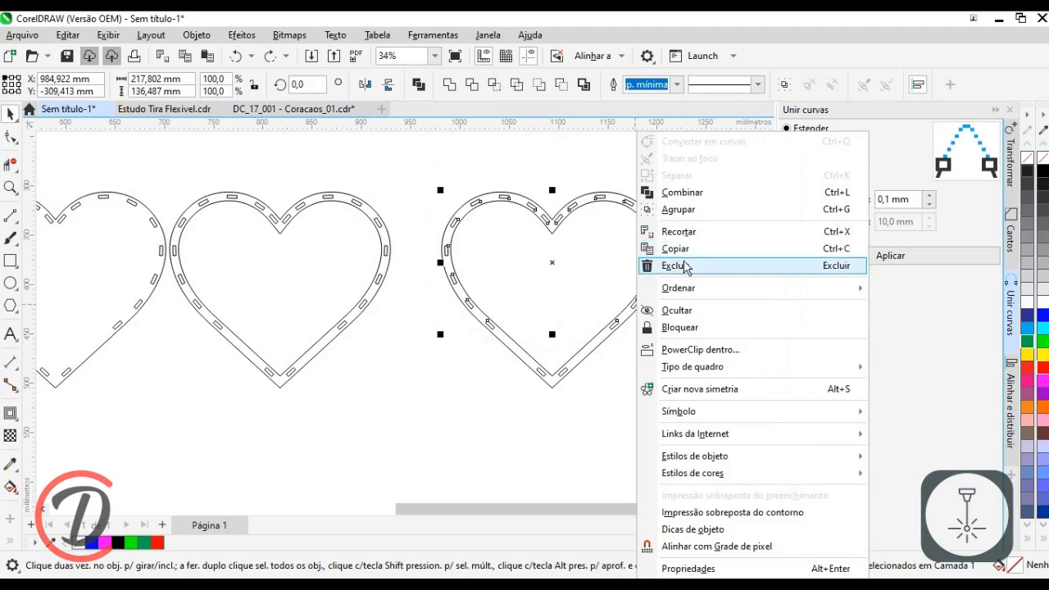
{"action": "left_click", "coordinate": [724, 266]}
{"action": "left_click_drag", "start_coordinate": [470, 305], "coordinate": [470, 307]}
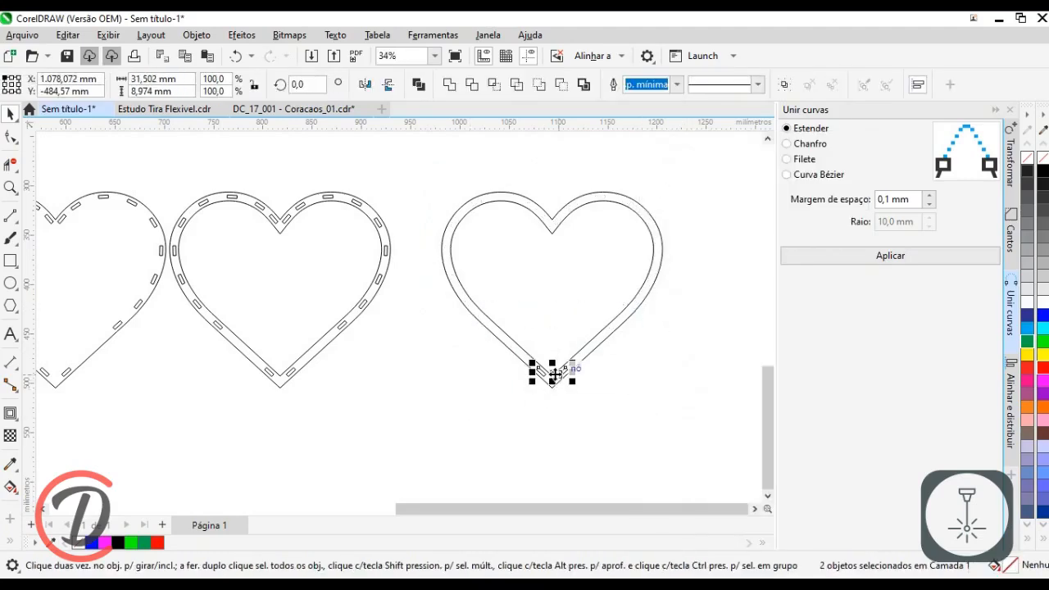
{"action": "right_click", "coordinate": [555, 373]}
{"action": "left_click", "coordinate": [596, 266]}
Step: Apply a one-step inner contour with a 0.5 mm offset to the inner outline of the unslotted heart ring
{"action": "scroll", "coordinate": [537, 371], "scroll_direction": "up", "scroll_amount": 1}
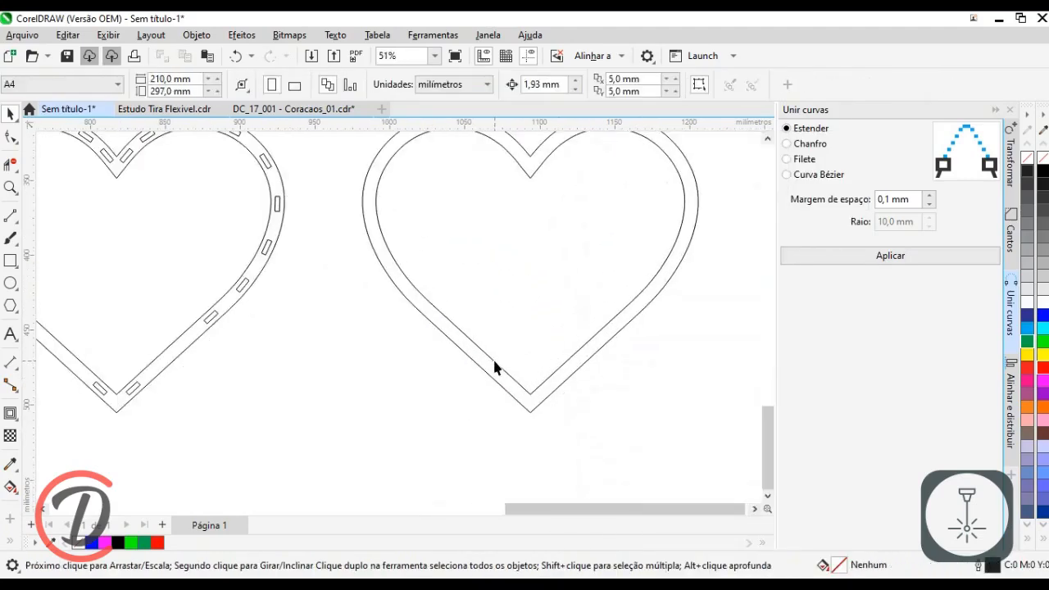
{"action": "left_click", "coordinate": [495, 367]}
{"action": "scroll", "coordinate": [278, 205], "scroll_direction": "up", "scroll_amount": 2}
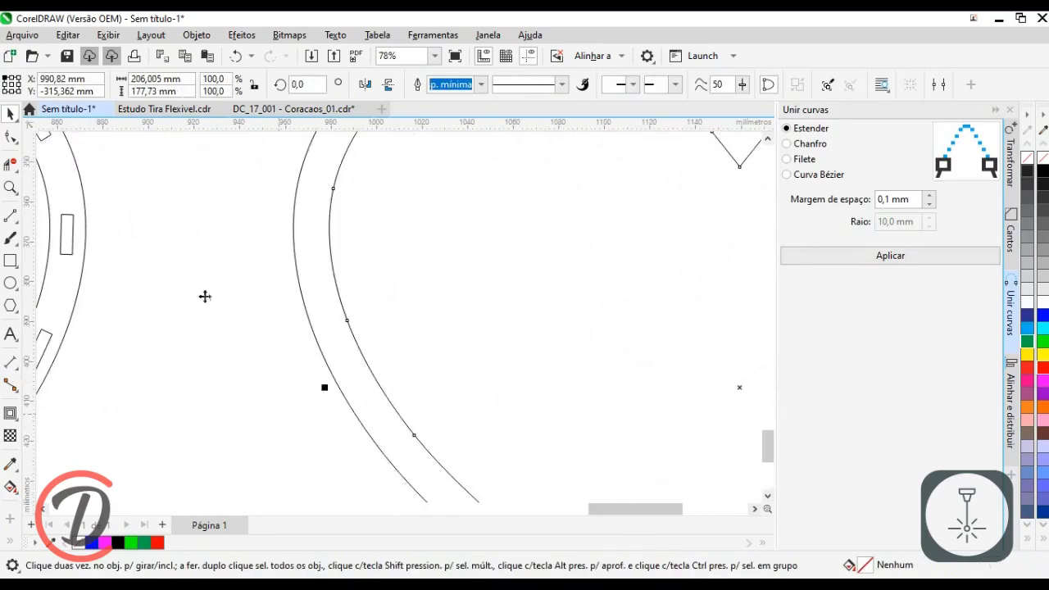
{"action": "scroll", "coordinate": [362, 253], "scroll_direction": "up", "scroll_amount": 1}
{"action": "left_click", "coordinate": [11, 415]}
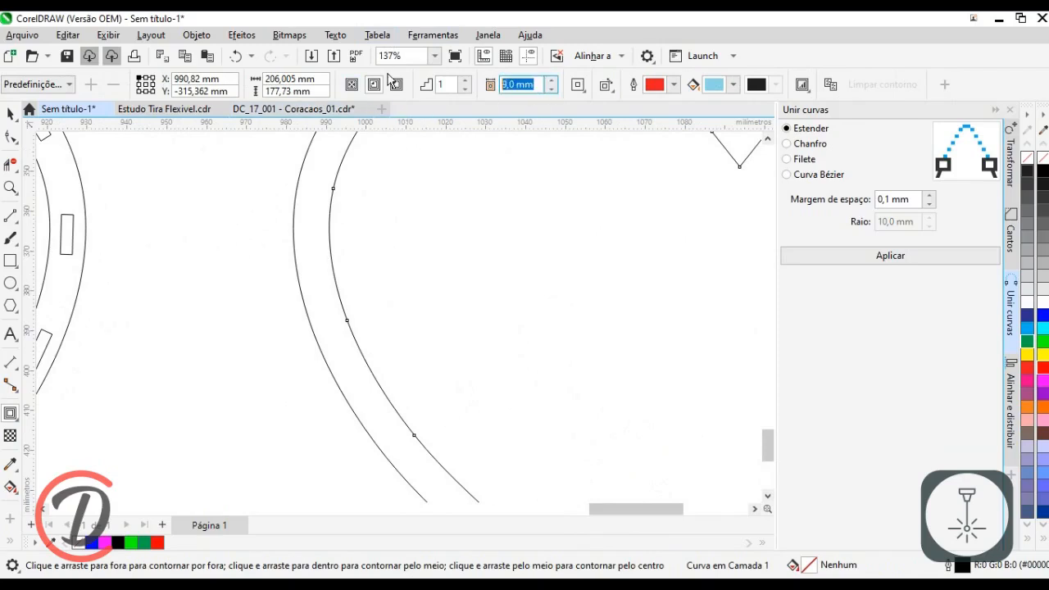
{"action": "type", "text": "1"}
{"action": "key", "text": "Return"}
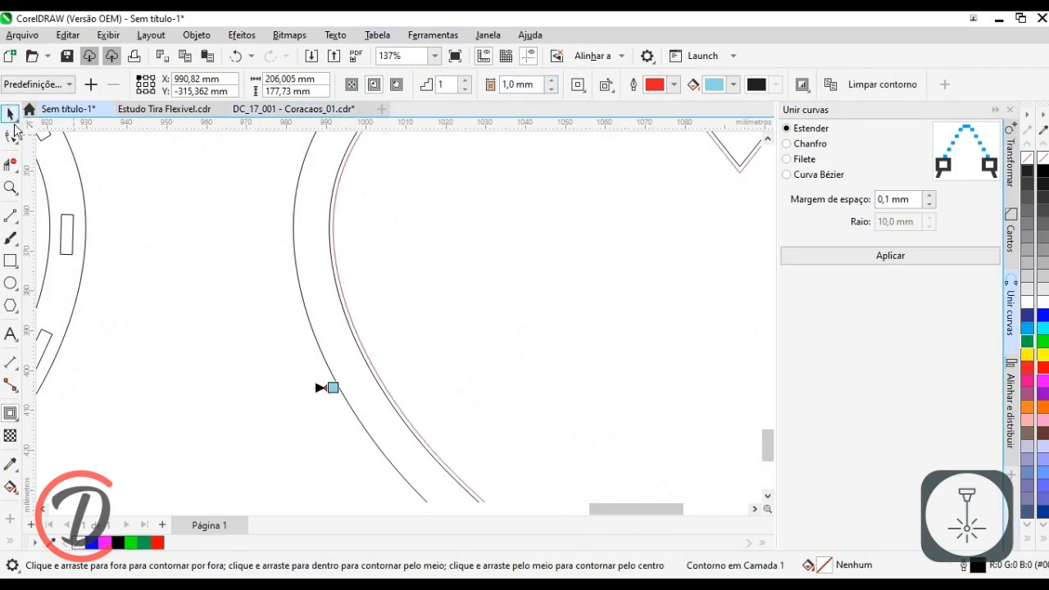
{"action": "key", "text": "ctrl+z"}
{"action": "left_click", "coordinate": [535, 85]}
{"action": "type", "text": ",5"}
{"action": "key", "text": "Return"}
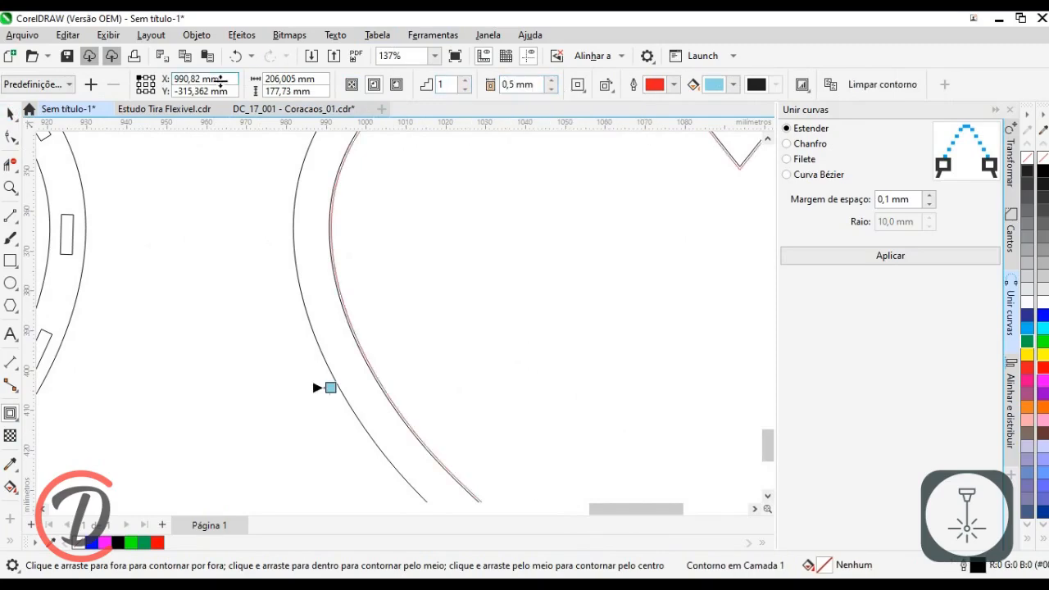
Step: Separate the 0.5 mm contour from the inner outline and delete the original inner outline
{"action": "left_click", "coordinate": [11, 115]}
{"action": "left_click", "coordinate": [309, 260]}
{"action": "scroll", "coordinate": [325, 236], "scroll_direction": "up", "scroll_amount": 4}
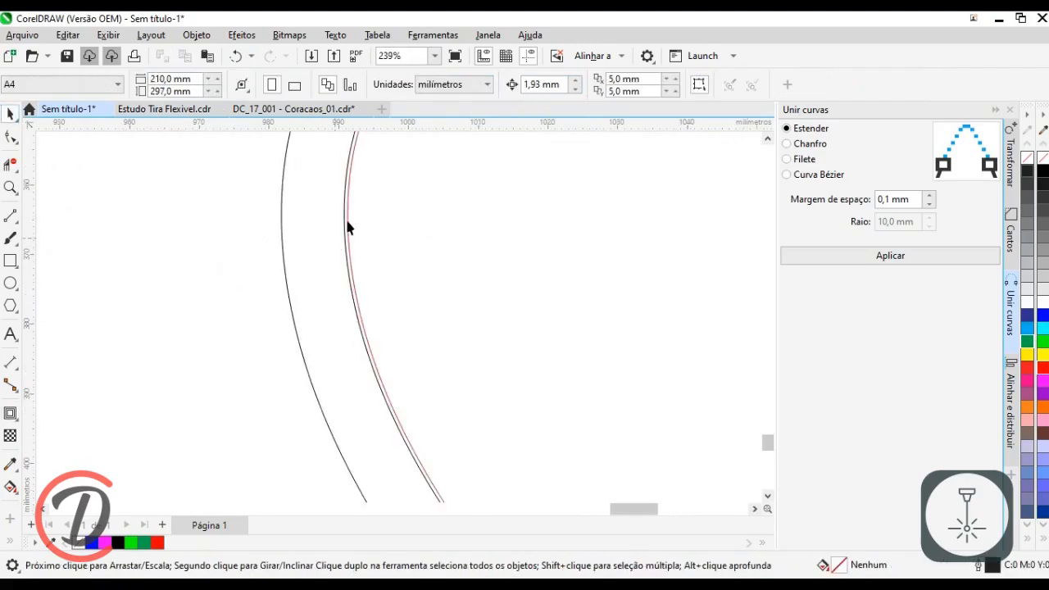
{"action": "right_click", "coordinate": [352, 236]}
{"action": "left_click", "coordinate": [356, 238]}
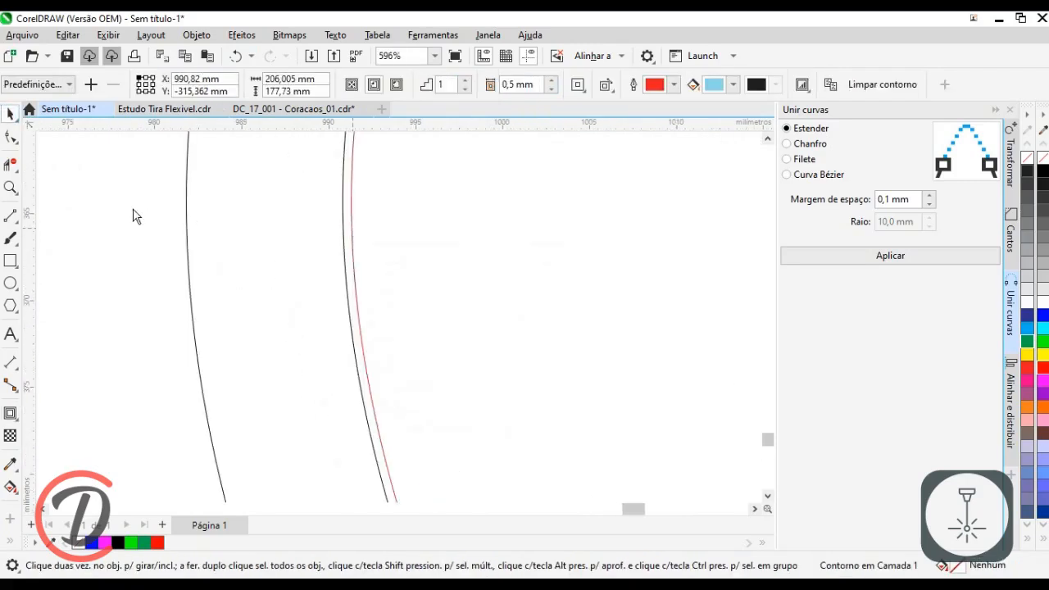
{"action": "key", "text": "Escape"}
{"action": "left_click", "coordinate": [343, 234]}
{"action": "right_click", "coordinate": [345, 233]}
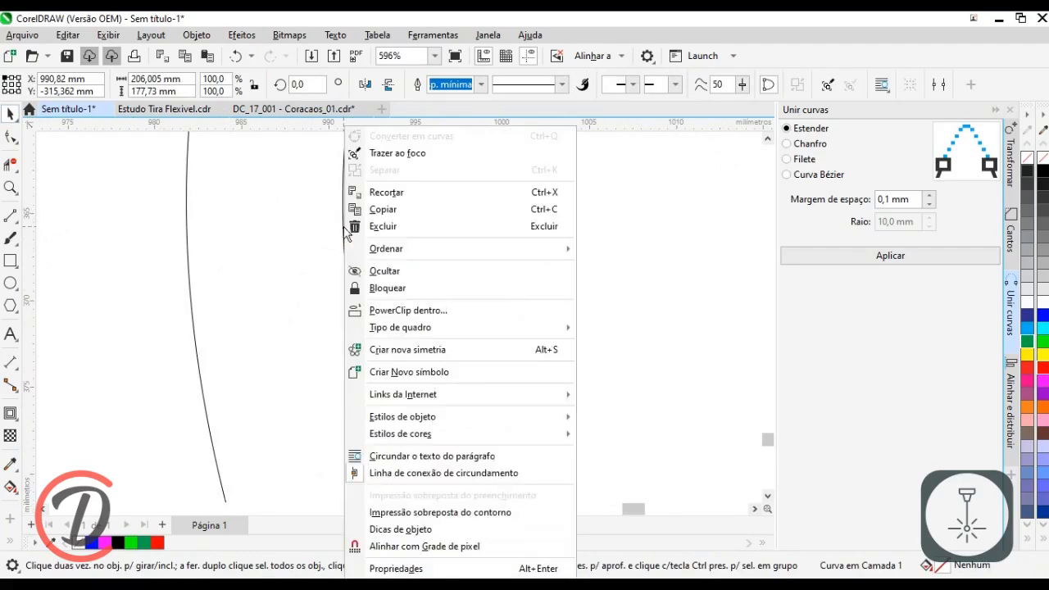
{"action": "left_click", "coordinate": [384, 226]}
{"action": "scroll", "coordinate": [300, 279], "scroll_direction": "down", "scroll_amount": 7}
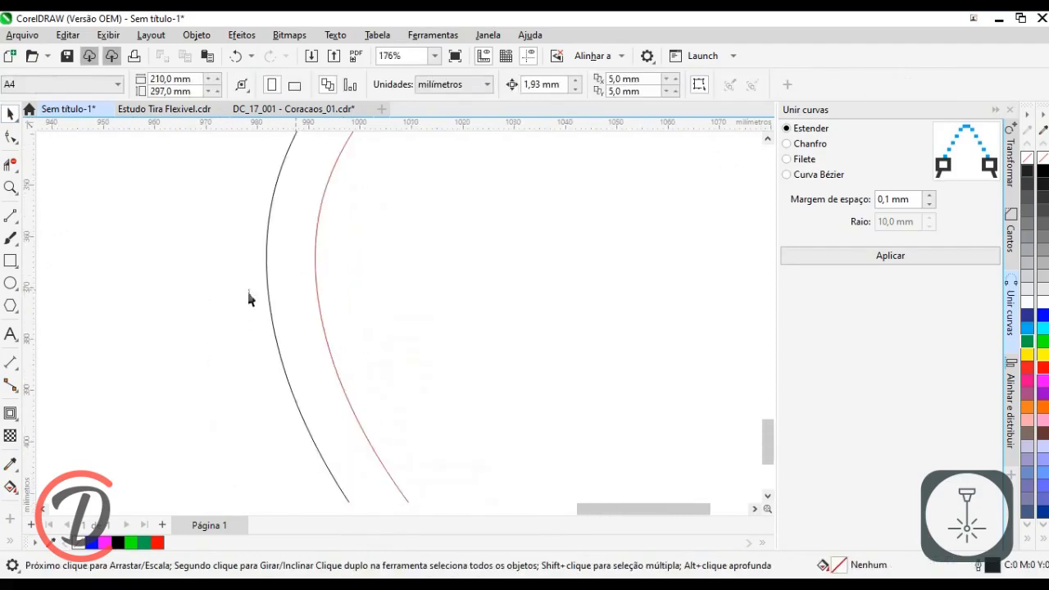
Step: Place a copy of the red inset heart beside the unslotted heart and delete the one inside the outer outline
{"action": "left_click", "coordinate": [260, 292]}
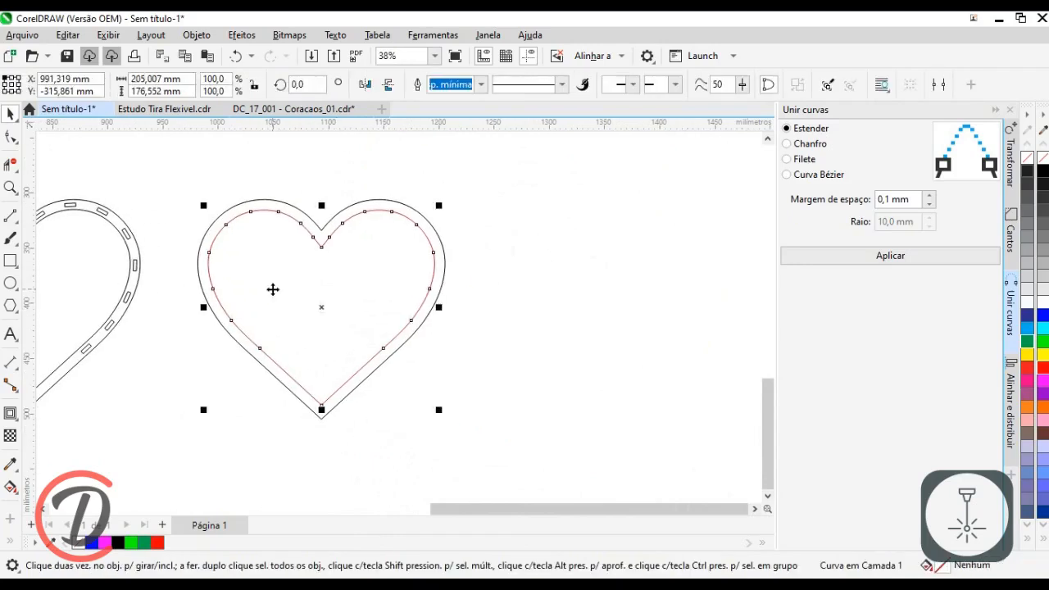
{"action": "left_click_drag", "start_coordinate": [308, 304], "coordinate": [548, 323]}
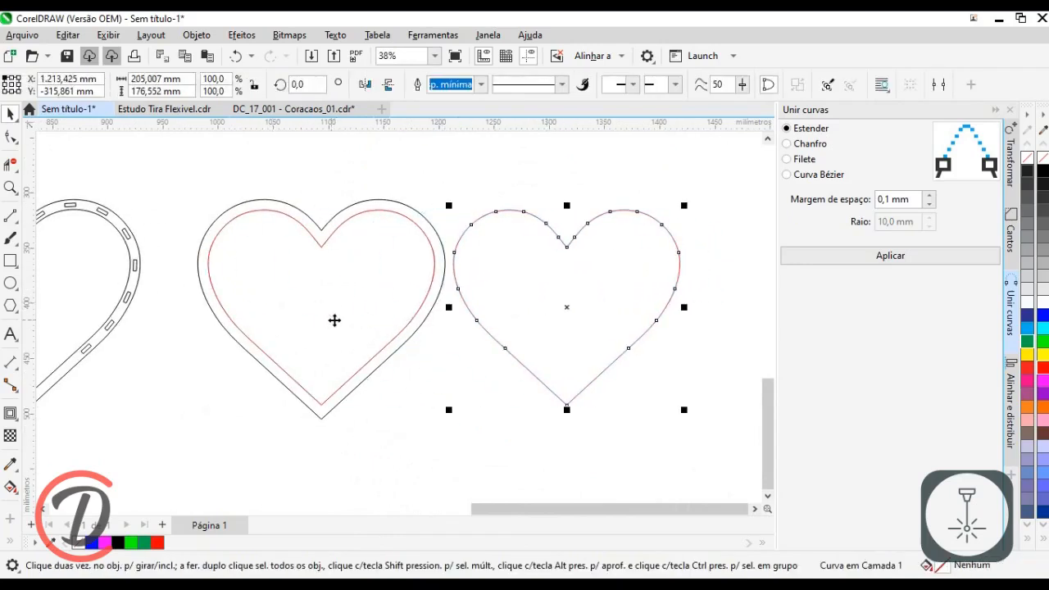
{"action": "right_click", "coordinate": [419, 234]}
{"action": "left_click", "coordinate": [459, 227]}
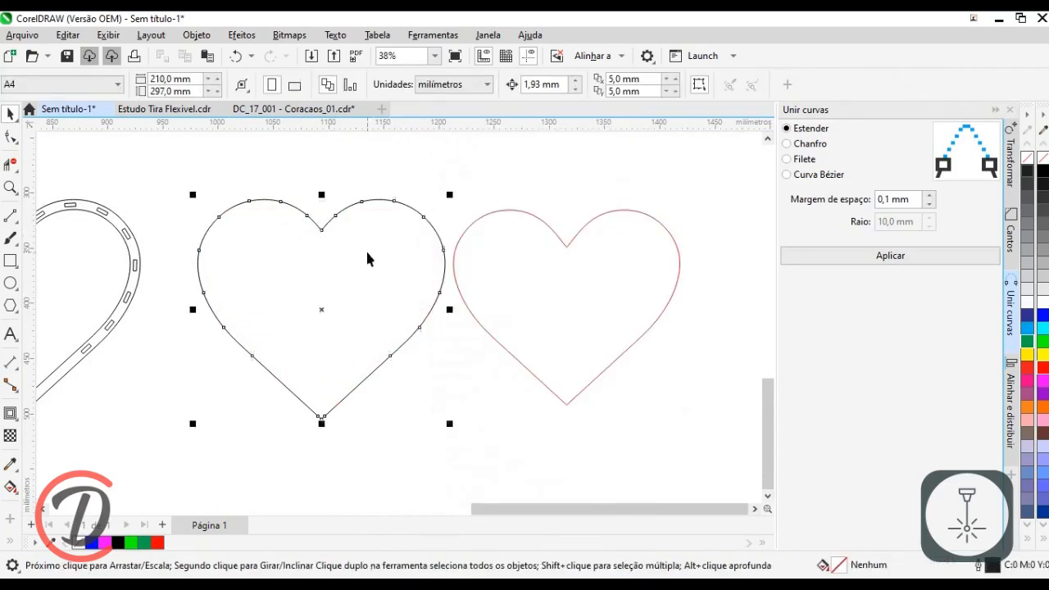
Step: Centre the red inset heart horizontally and vertically on the larger black heart outline
{"action": "left_click", "coordinate": [306, 271]}
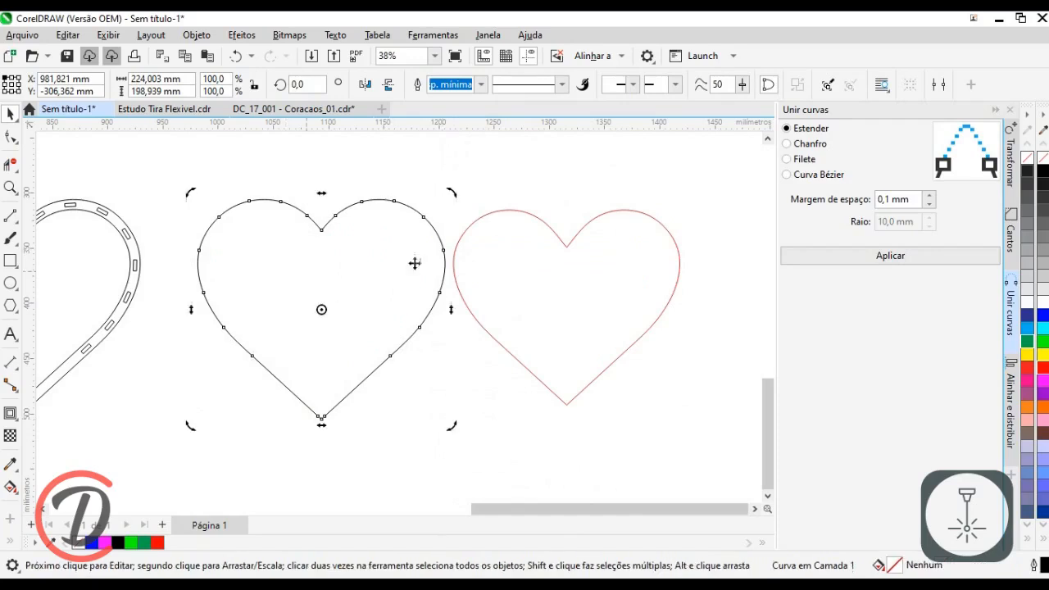
{"action": "left_click", "coordinate": [627, 289]}
{"action": "left_click", "coordinate": [421, 267], "text": "shift"}
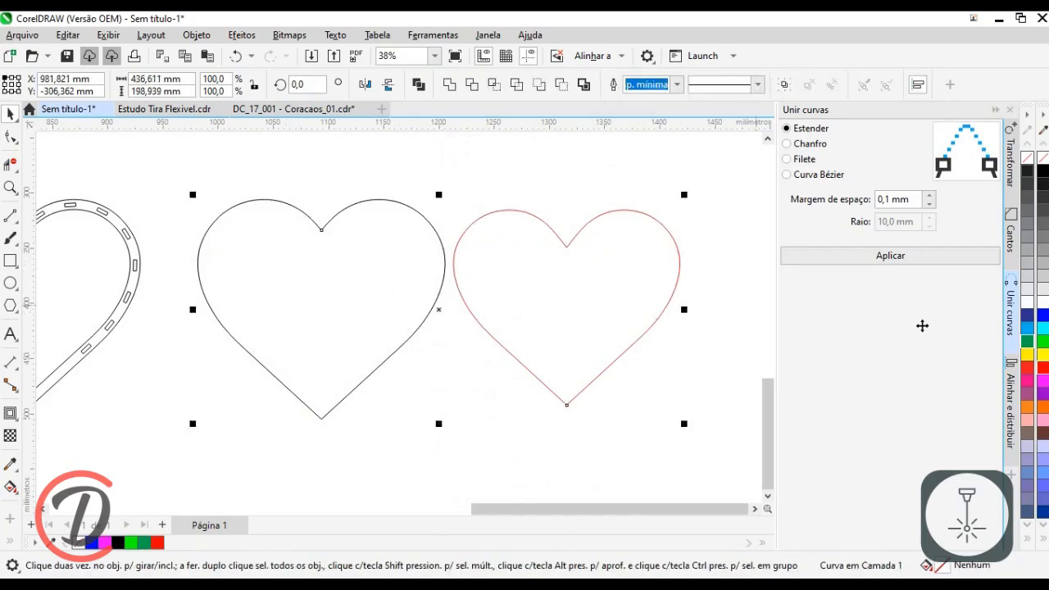
{"action": "left_click", "coordinate": [1012, 408]}
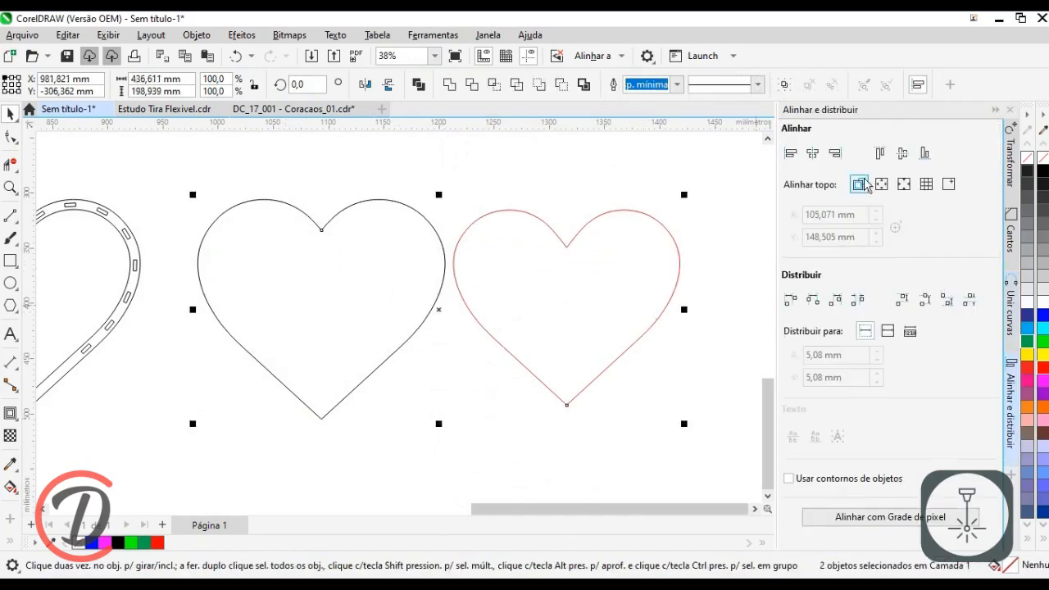
{"action": "left_click", "coordinate": [814, 154]}
{"action": "left_click", "coordinate": [902, 153]}
{"action": "left_click", "coordinate": [222, 281]}
{"action": "scroll", "coordinate": [222, 281], "scroll_direction": "up", "scroll_amount": 1}
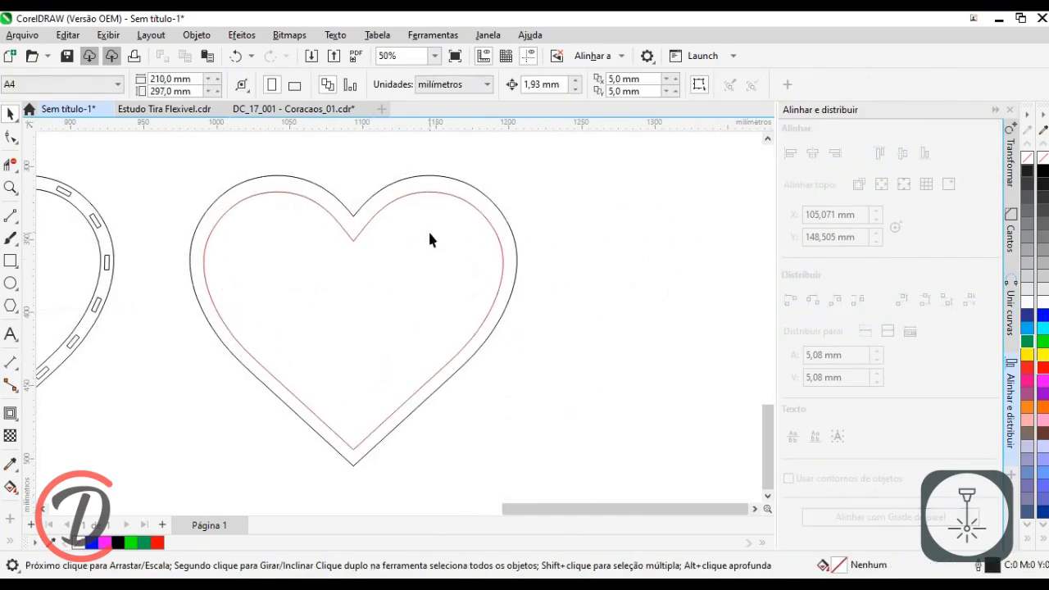
Step: Move the unslotted heart with its red inset heart next to the slotted ring, in line with the other parts
{"action": "left_click_drag", "start_coordinate": [414, 251], "coordinate": [606, 260]}
{"action": "scroll", "coordinate": [610, 260], "scroll_direction": "down", "scroll_amount": 1}
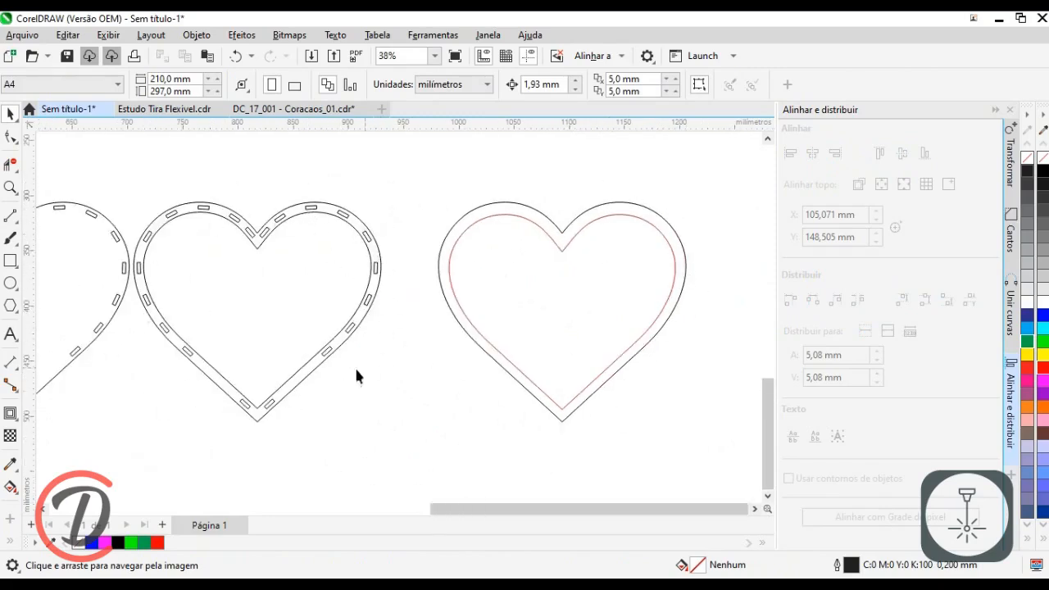
{"action": "left_click_drag", "start_coordinate": [445, 309], "coordinate": [543, 305]}
{"action": "left_click_drag", "start_coordinate": [715, 248], "coordinate": [647, 252]}
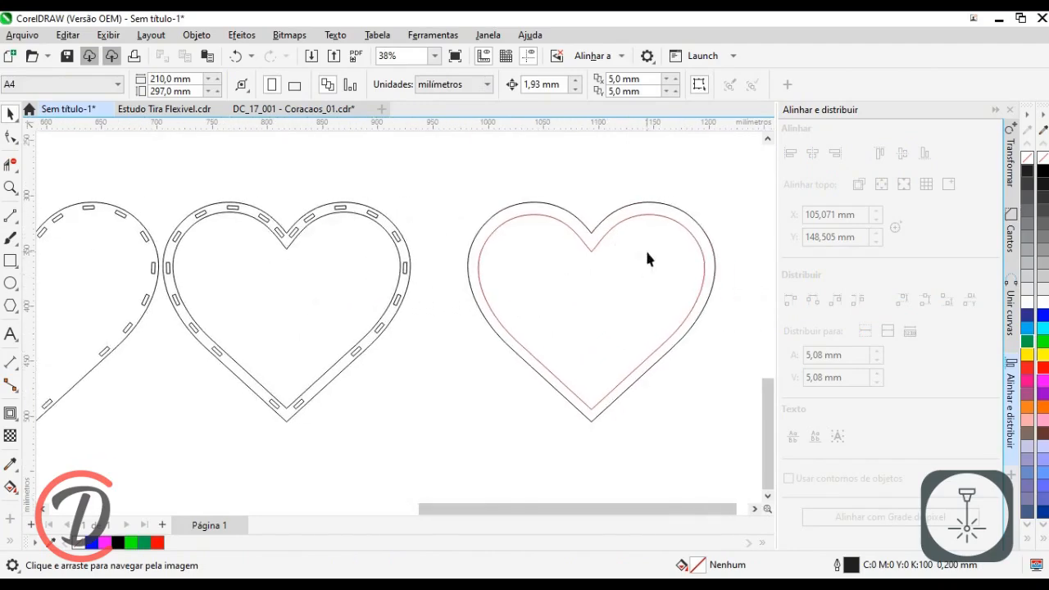
{"action": "scroll", "coordinate": [603, 235], "scroll_direction": "down", "scroll_amount": 2}
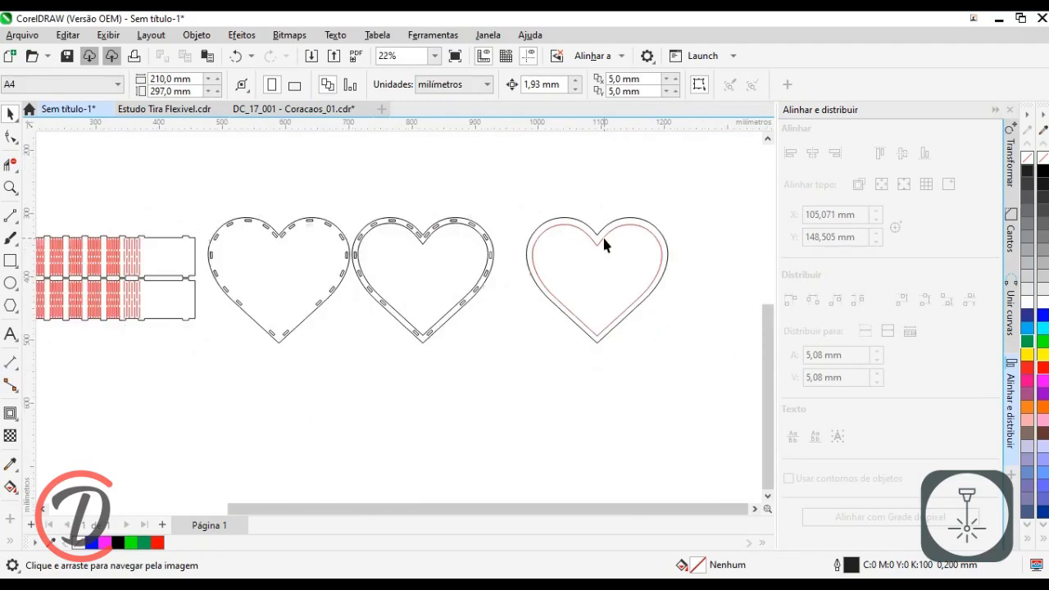
{"action": "left_click_drag", "start_coordinate": [705, 376], "coordinate": [483, 174]}
{"action": "left_click_drag", "start_coordinate": [534, 227], "coordinate": [509, 214]}
{"action": "left_click", "coordinate": [516, 181]}
{"action": "scroll", "coordinate": [521, 199], "scroll_direction": "down", "scroll_amount": 1}
{"action": "left_click_drag", "start_coordinate": [363, 276], "coordinate": [416, 341]}
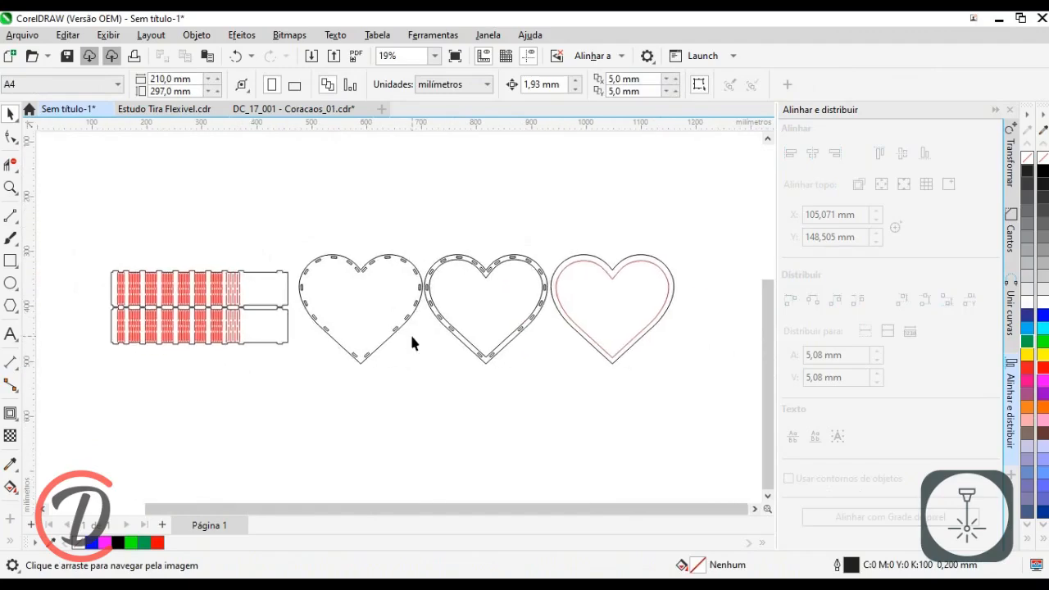
{"action": "left_click", "coordinate": [649, 301]}
{"action": "left_click_drag", "start_coordinate": [668, 304], "coordinate": [651, 319]}
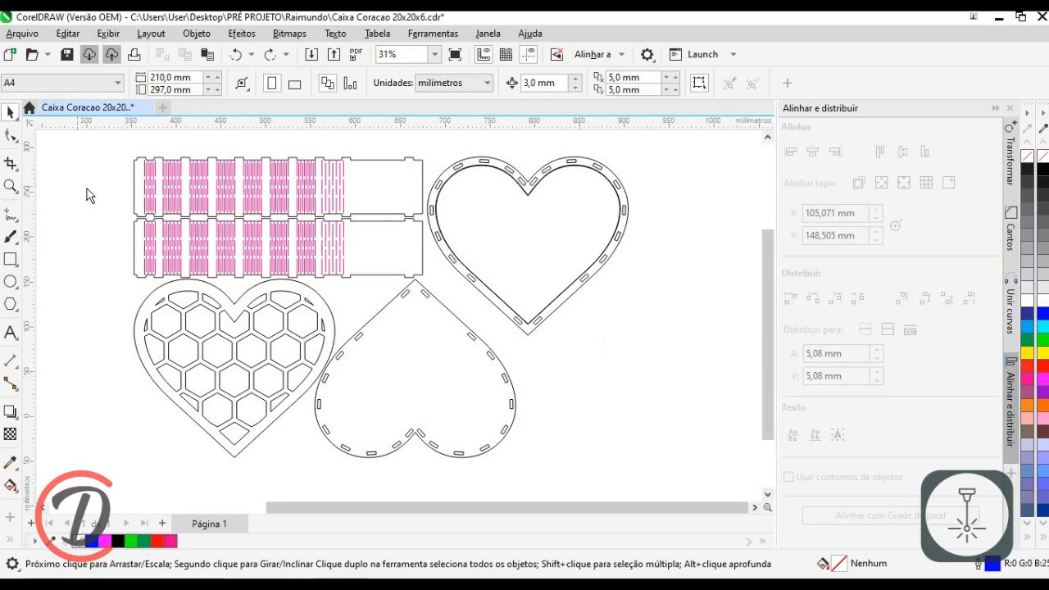
Step: Examine the tabbed strips in the Caixa Coracao 20x20x6 drawing and open the nudge distance for editing
{"action": "scroll", "coordinate": [271, 202], "scroll_direction": "up", "scroll_amount": 1}
{"action": "left_click_drag", "start_coordinate": [327, 215], "coordinate": [436, 246]}
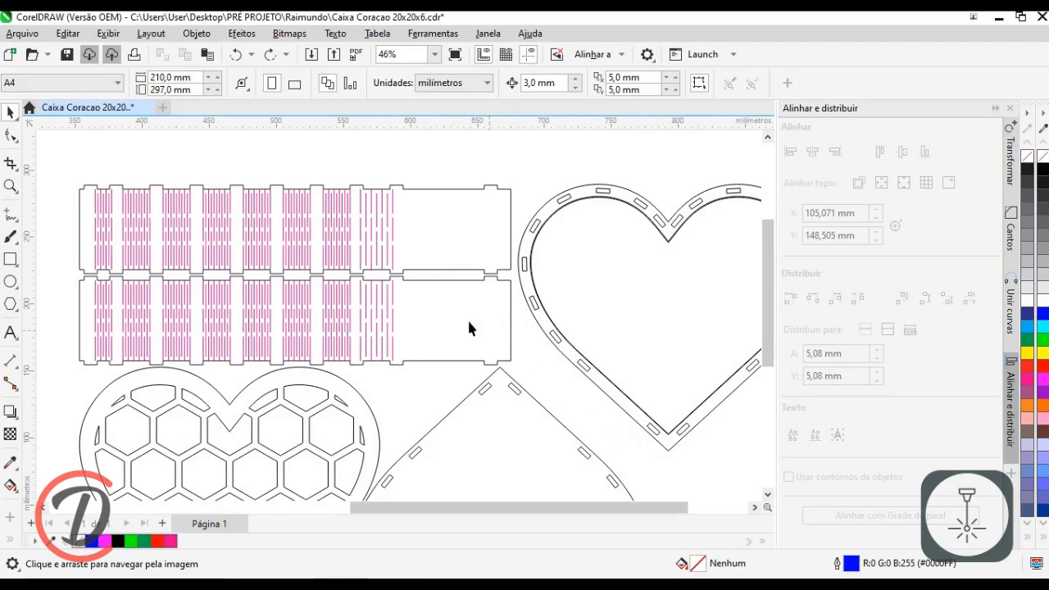
{"action": "double_click", "coordinate": [565, 85]}
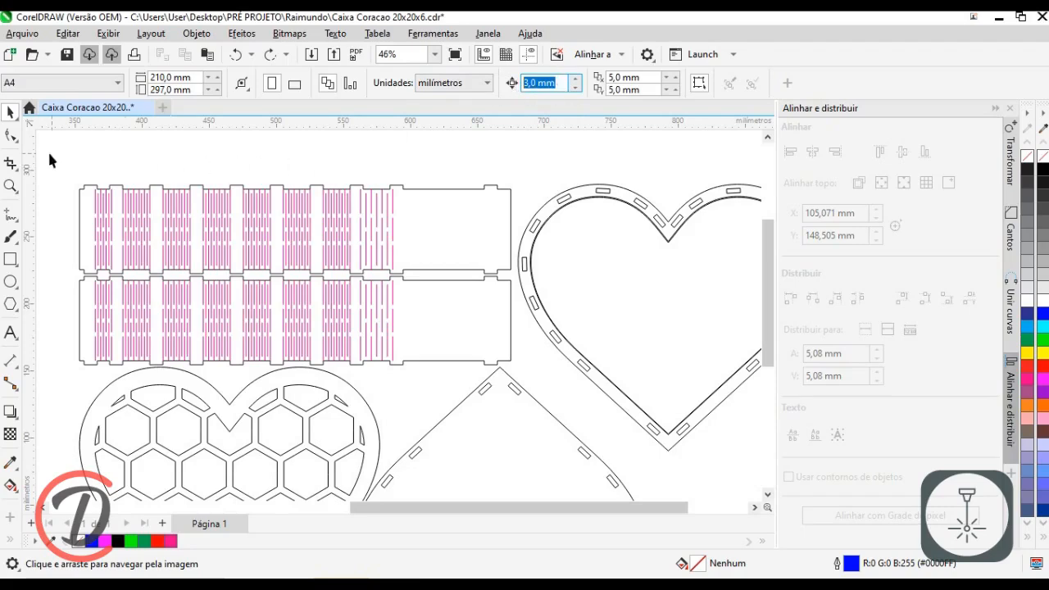
Step: Shorten the lower tabbed strip by moving both corner nodes of its plain end 3 mm inward
{"action": "left_click", "coordinate": [11, 135]}
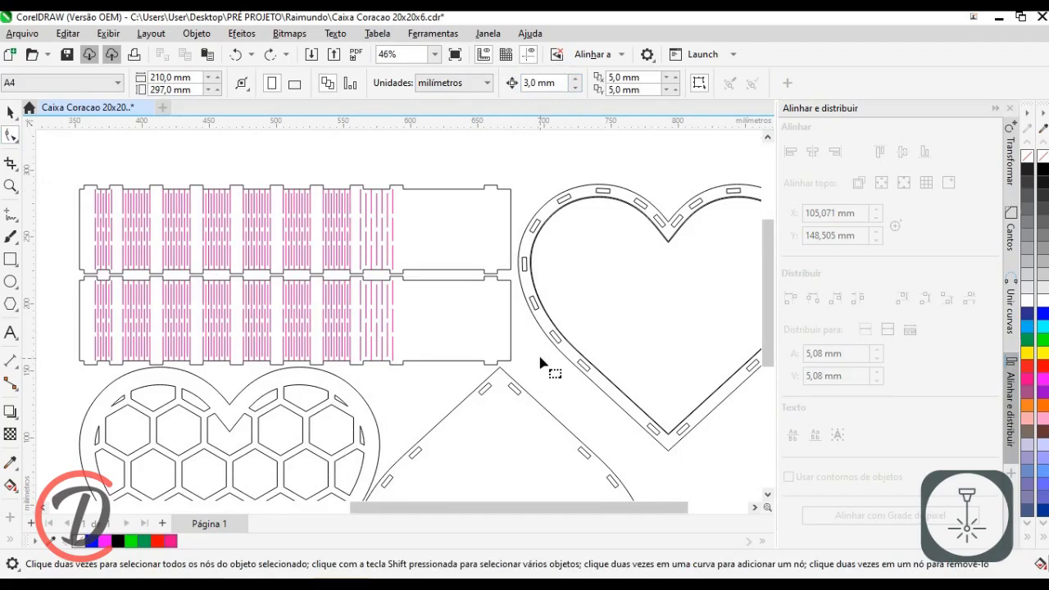
{"action": "scroll", "coordinate": [540, 359], "scroll_direction": "up", "scroll_amount": 3}
{"action": "left_click", "coordinate": [497, 340]}
{"action": "scroll", "coordinate": [552, 369], "scroll_direction": "up", "scroll_amount": 3}
{"action": "scroll", "coordinate": [467, 255], "scroll_direction": "up", "scroll_amount": 1}
{"action": "scroll", "coordinate": [467, 261], "scroll_direction": "up", "scroll_amount": 2}
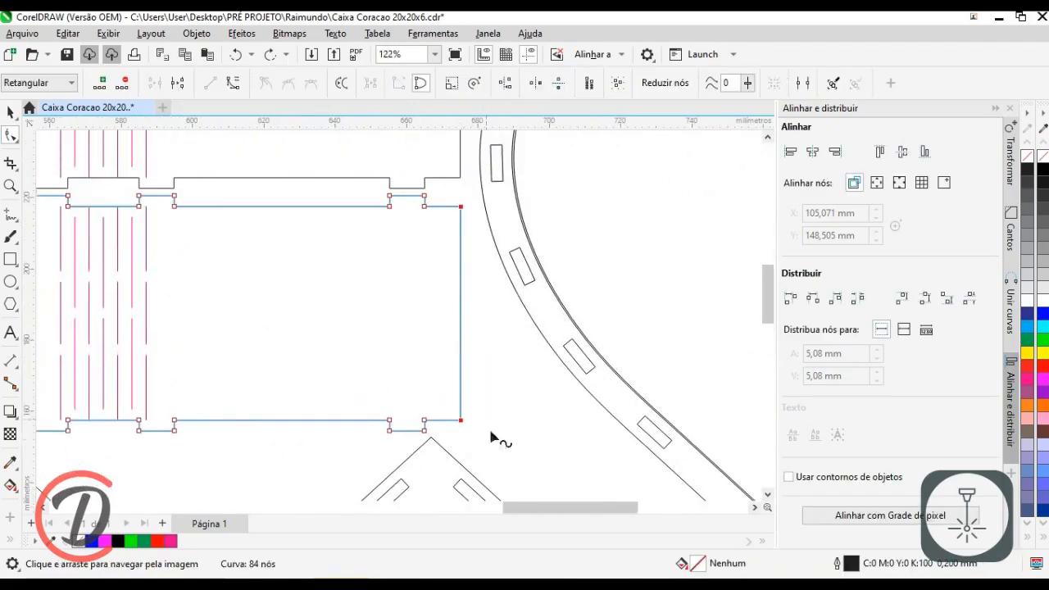
{"action": "left_click_drag", "start_coordinate": [512, 442], "coordinate": [450, 175]}
{"action": "key", "text": "Left"}
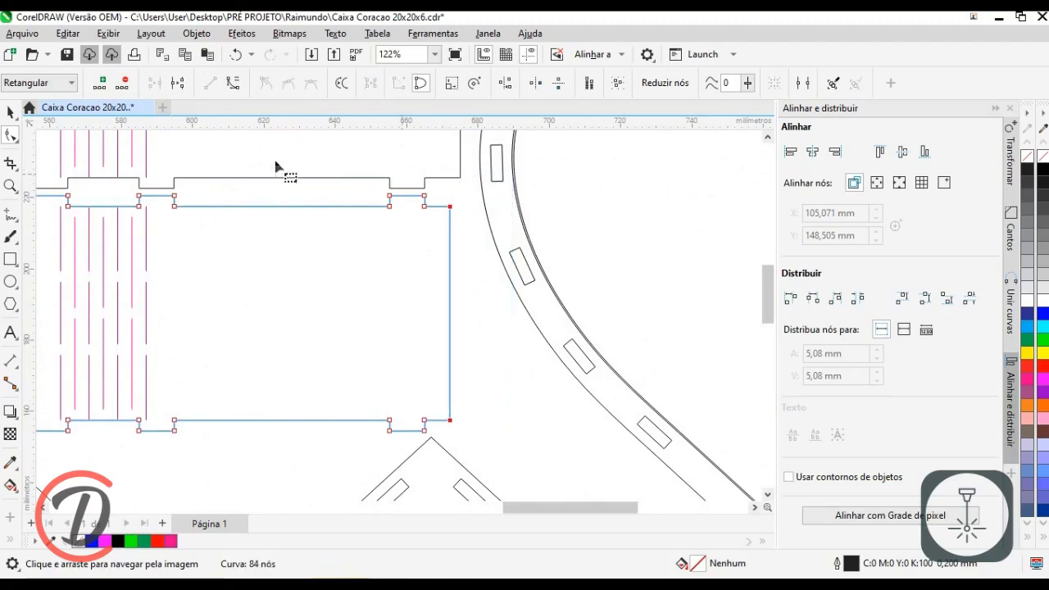
{"action": "left_click", "coordinate": [12, 112]}
{"action": "key", "text": "Escape"}
{"action": "scroll", "coordinate": [410, 225], "scroll_direction": "down", "scroll_amount": 4}
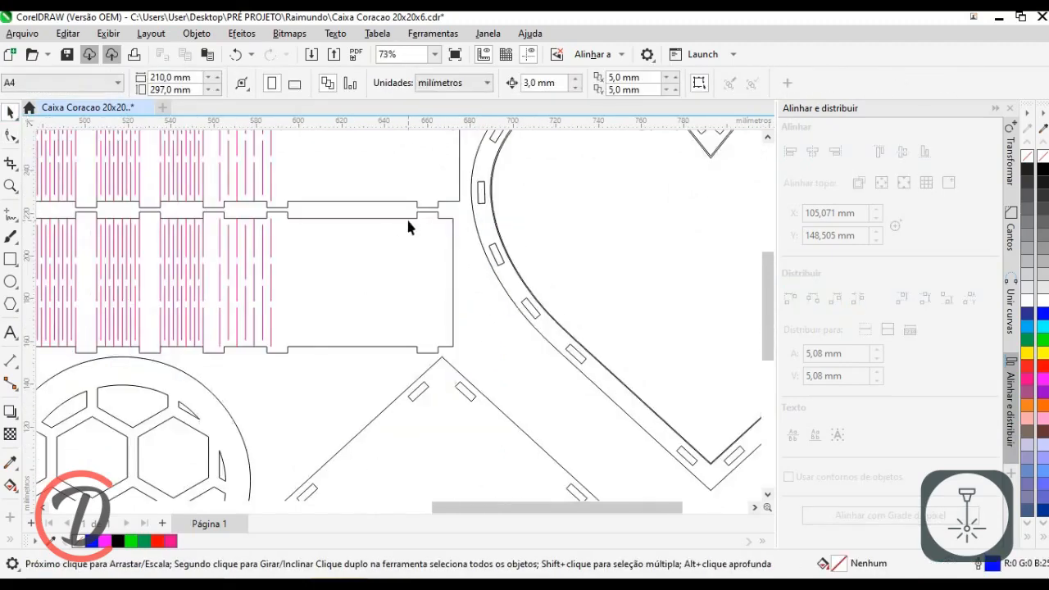
Step: Move the inner heart out of the slotted ring and undo that move
{"action": "left_click_drag", "start_coordinate": [358, 244], "coordinate": [336, 251]}
{"action": "scroll", "coordinate": [608, 232], "scroll_direction": "up", "scroll_amount": 1}
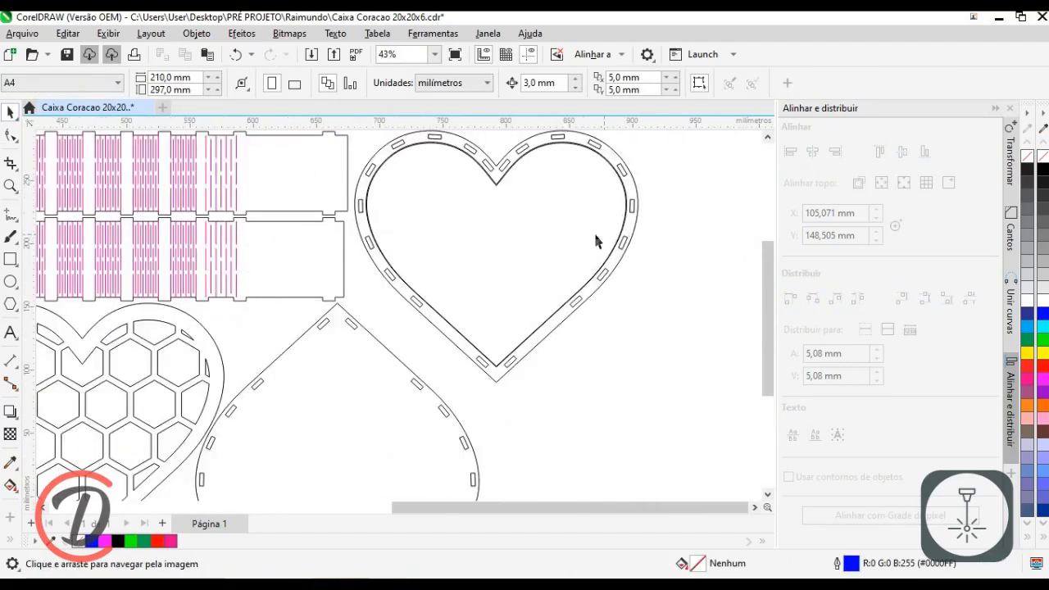
{"action": "left_click_drag", "start_coordinate": [596, 189], "coordinate": [573, 221]}
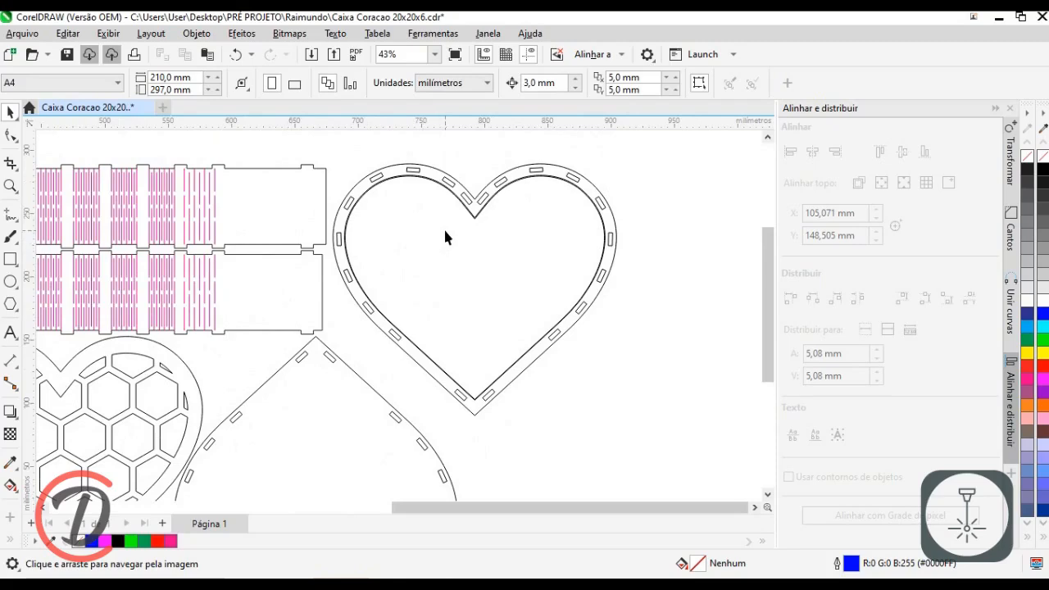
{"action": "left_click_drag", "start_coordinate": [584, 258], "coordinate": [469, 261]}
{"action": "left_click_drag", "start_coordinate": [363, 264], "coordinate": [583, 274]}
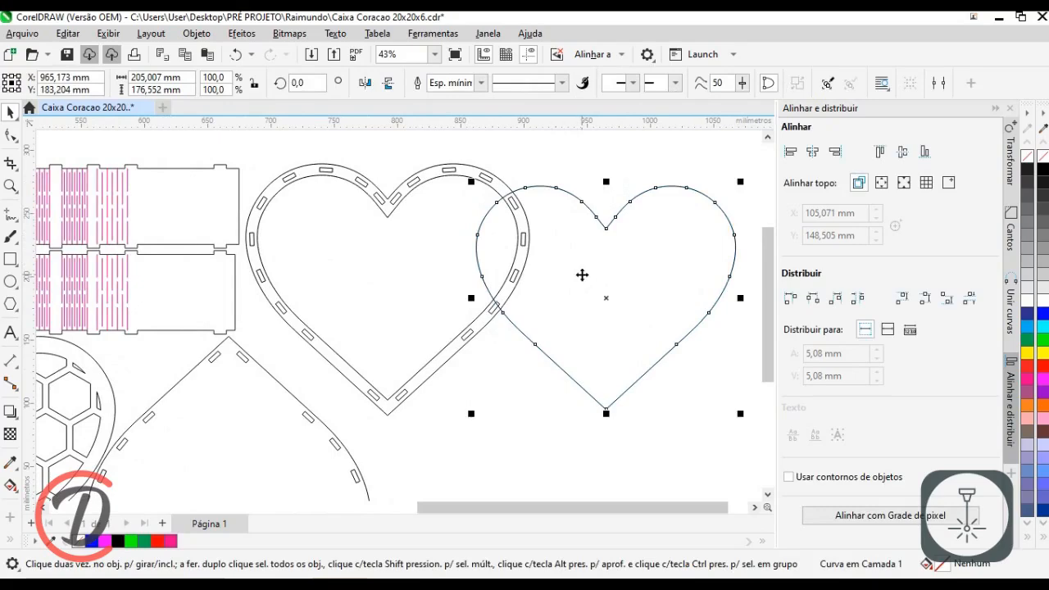
{"action": "key", "text": "ctrl+z"}
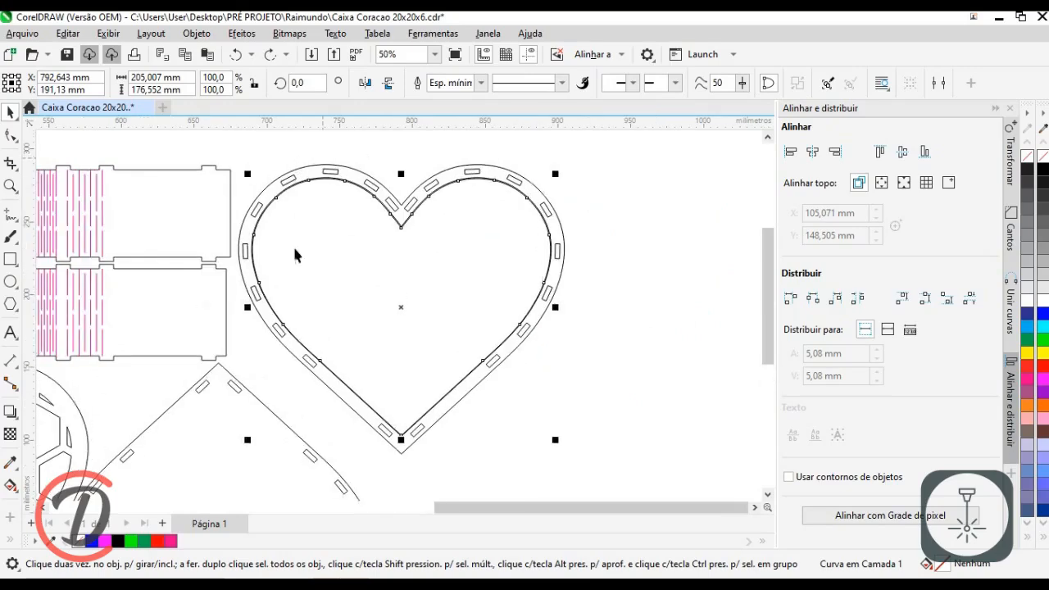
Step: Deselect the inner heart, review the full layout of box parts and save the drawing
{"action": "scroll", "coordinate": [312, 328], "scroll_direction": "up", "scroll_amount": 1}
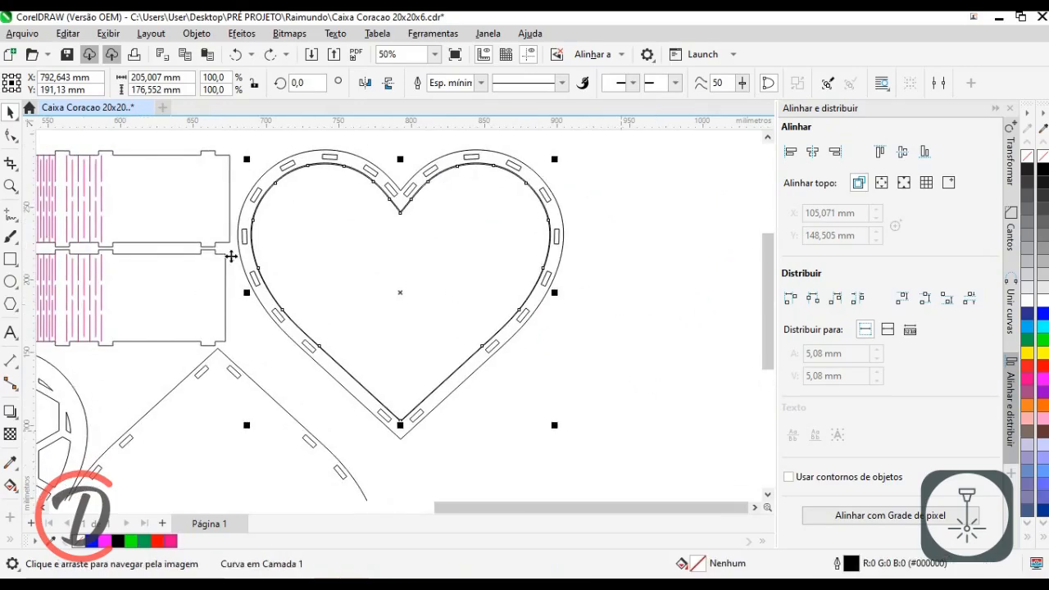
{"action": "left_click", "coordinate": [441, 196]}
{"action": "scroll", "coordinate": [610, 281], "scroll_direction": "down", "scroll_amount": 4}
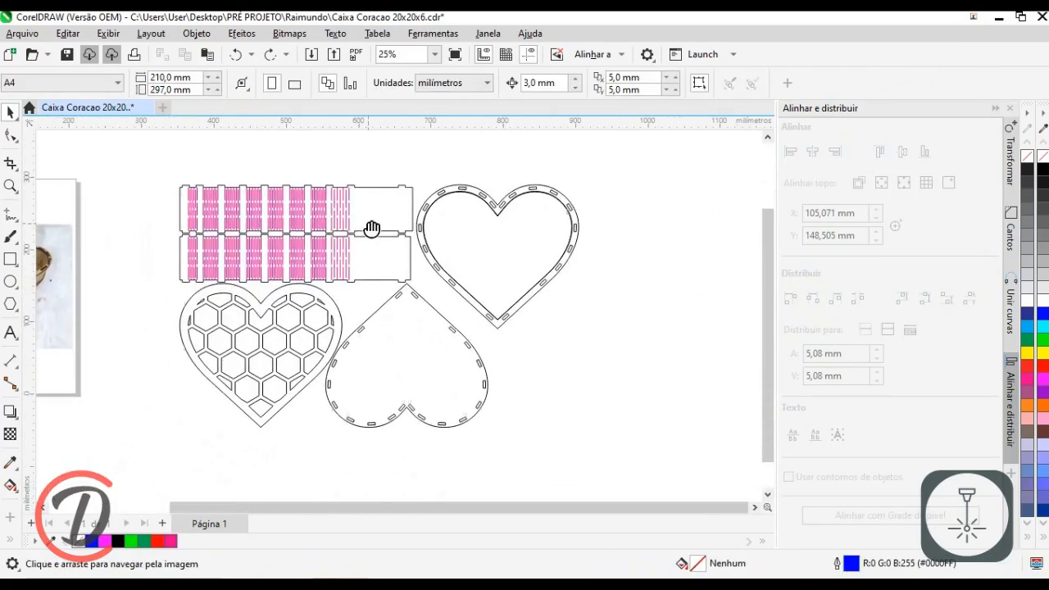
{"action": "scroll", "coordinate": [393, 229], "scroll_direction": "up", "scroll_amount": 2}
{"action": "left_click_drag", "start_coordinate": [632, 320], "coordinate": [630, 303]}
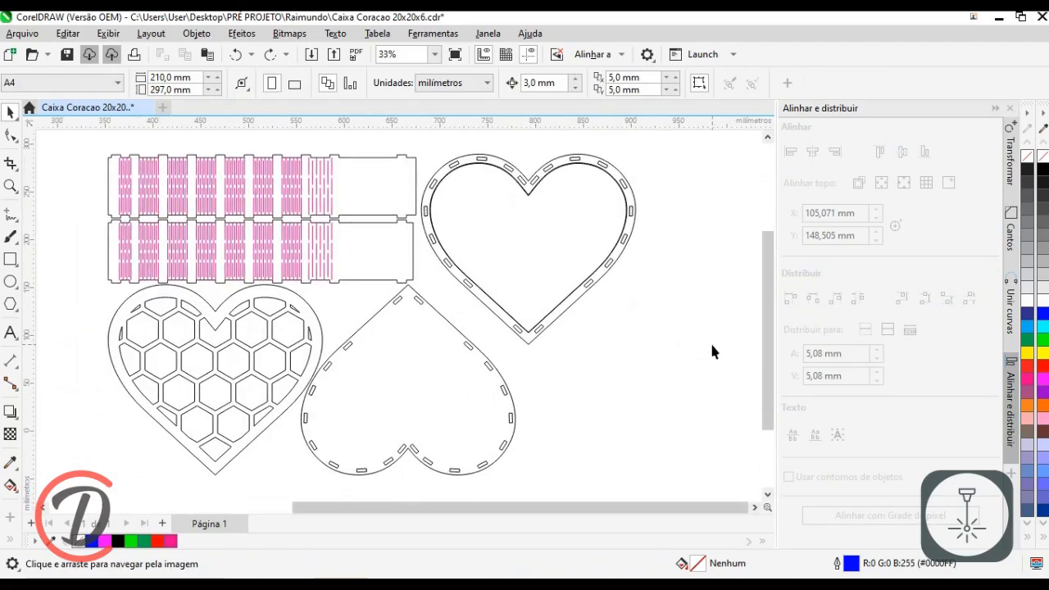
{"action": "scroll", "coordinate": [632, 361], "scroll_direction": "down", "scroll_amount": 1}
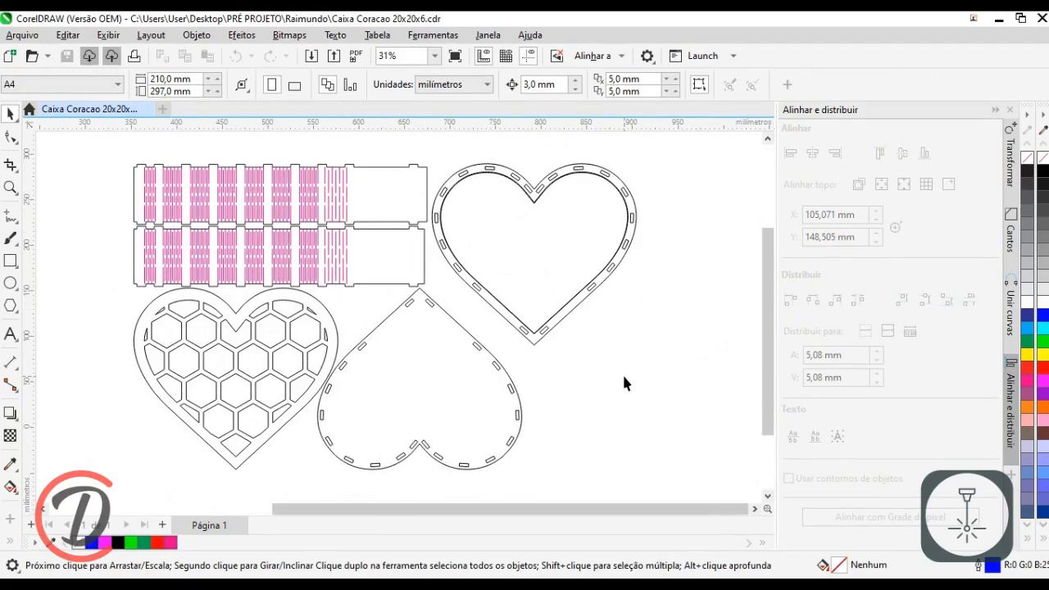